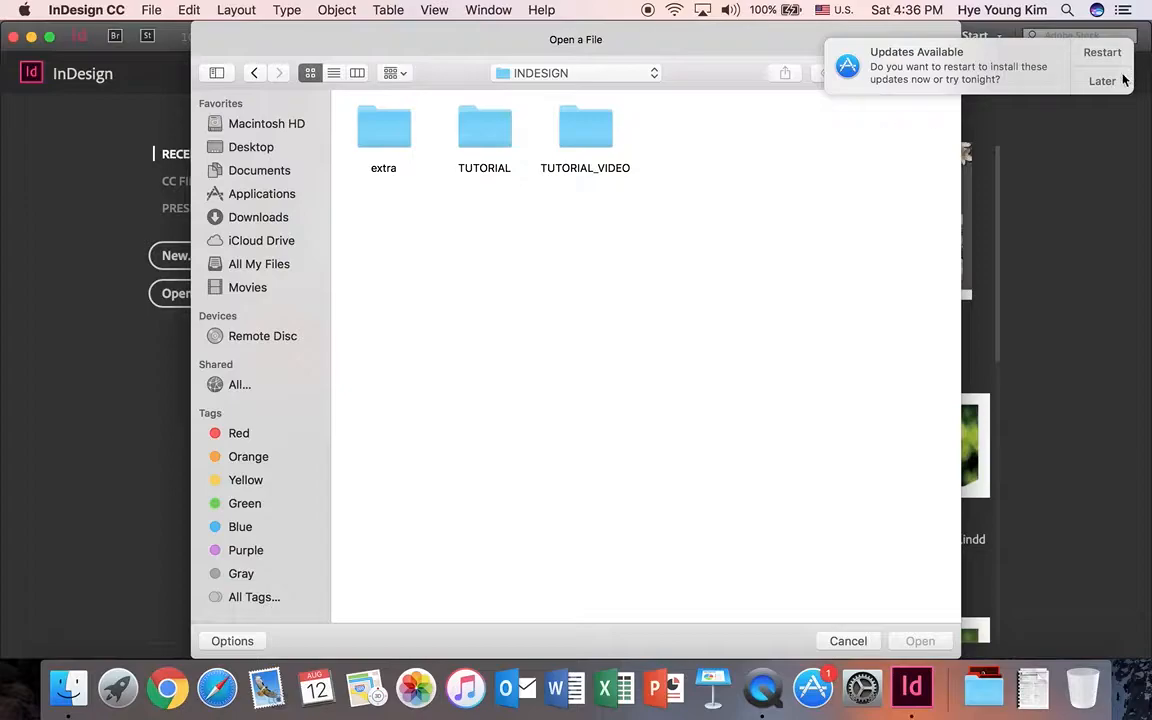
# Open 05_ColorFillStroke.indd from the 05_color folder inside TUTORIAL and collapse the expanded swatch list
pyautogui.click(1103, 159)
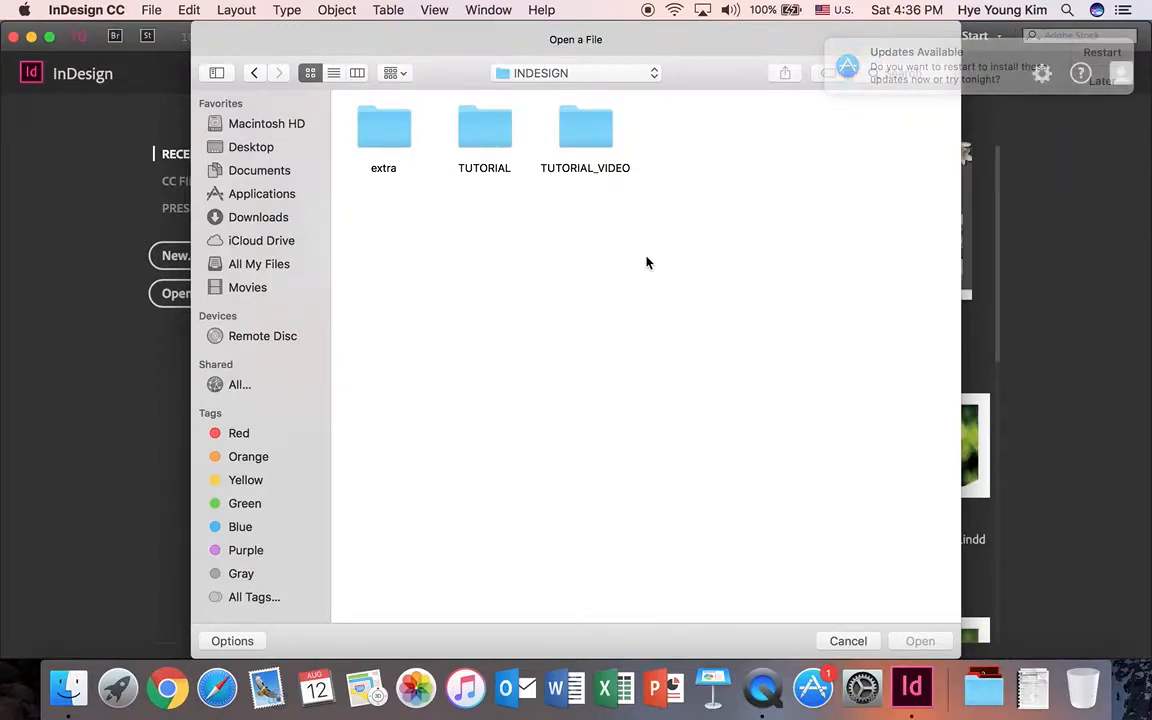
pyautogui.doubleClick(484, 145)
pyautogui.click(786, 140)
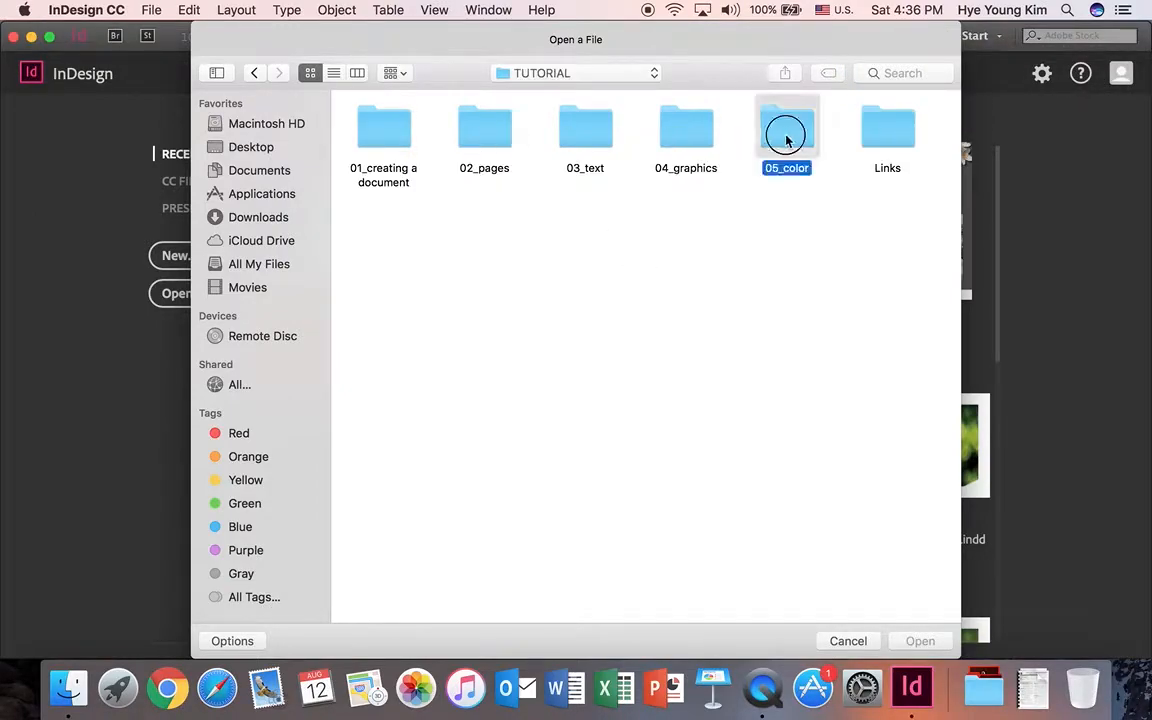
pyautogui.doubleClick(786, 140)
pyautogui.click(360, 118)
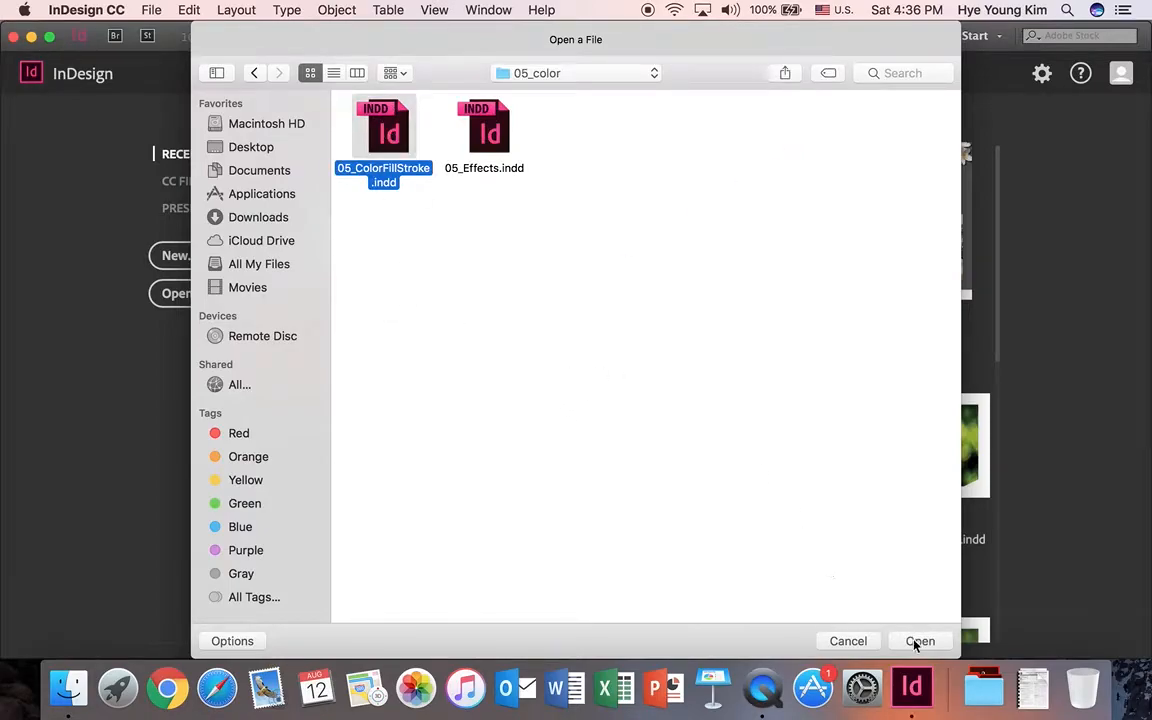
pyautogui.click(919, 641)
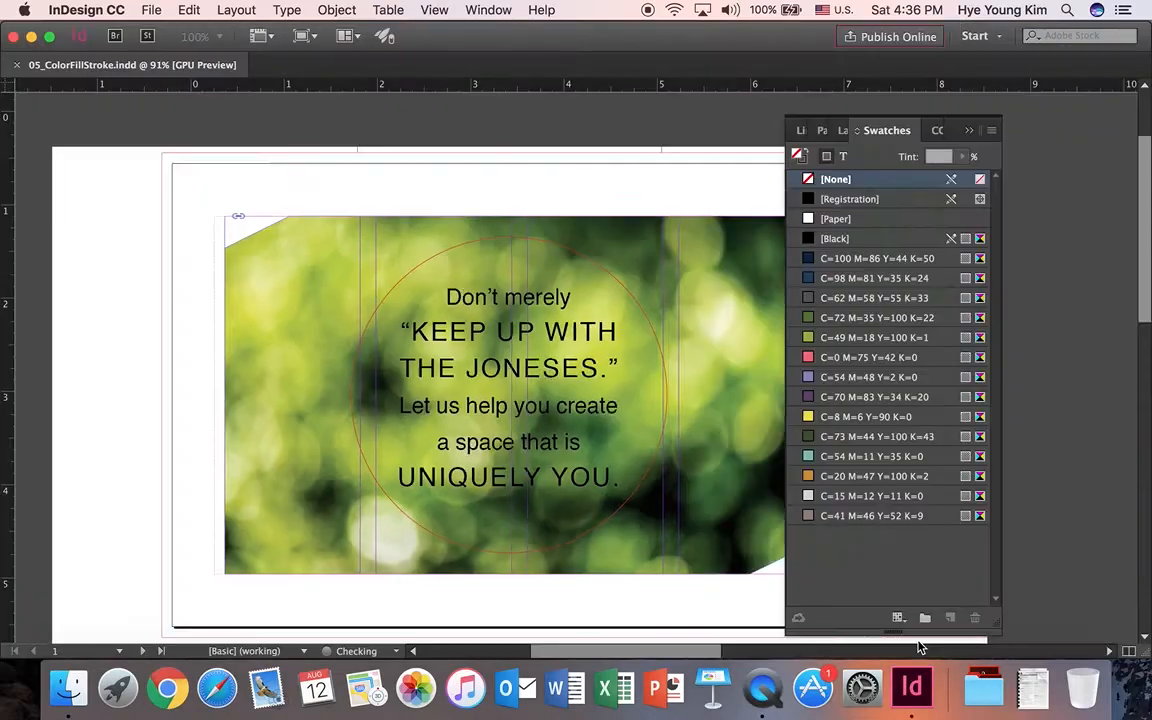
pyautogui.click(969, 132)
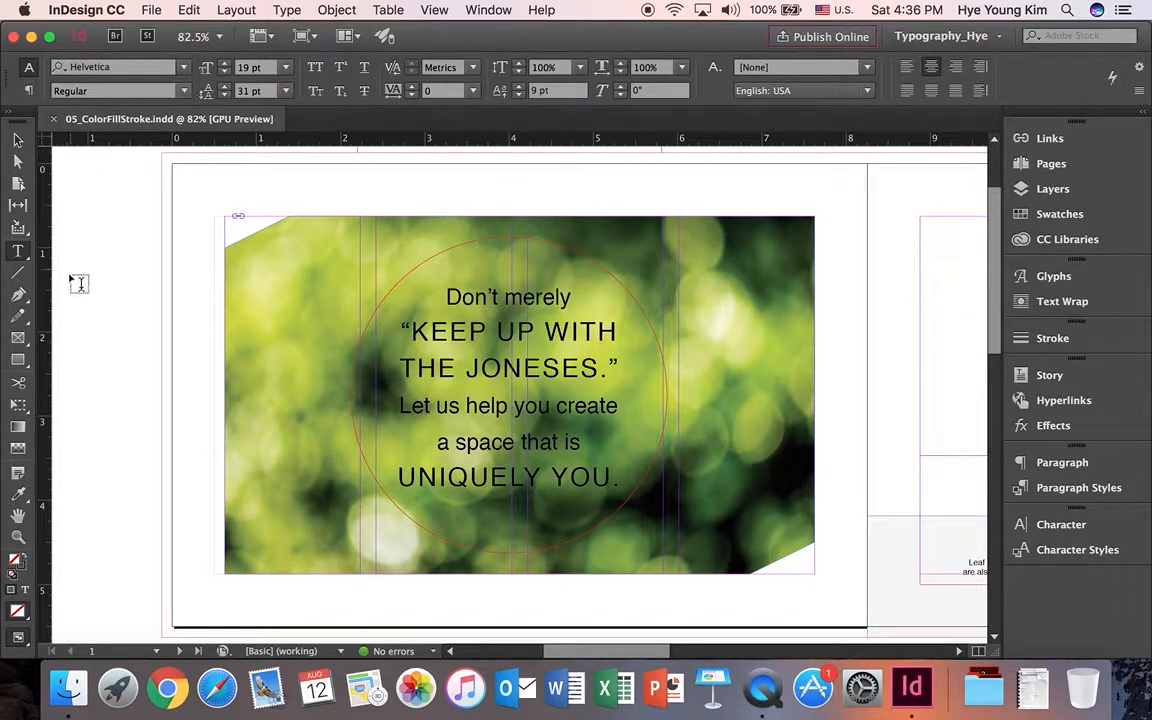
# Fill the circular text frame over the green photo with the [Paper] swatch
pyautogui.click(18, 140)
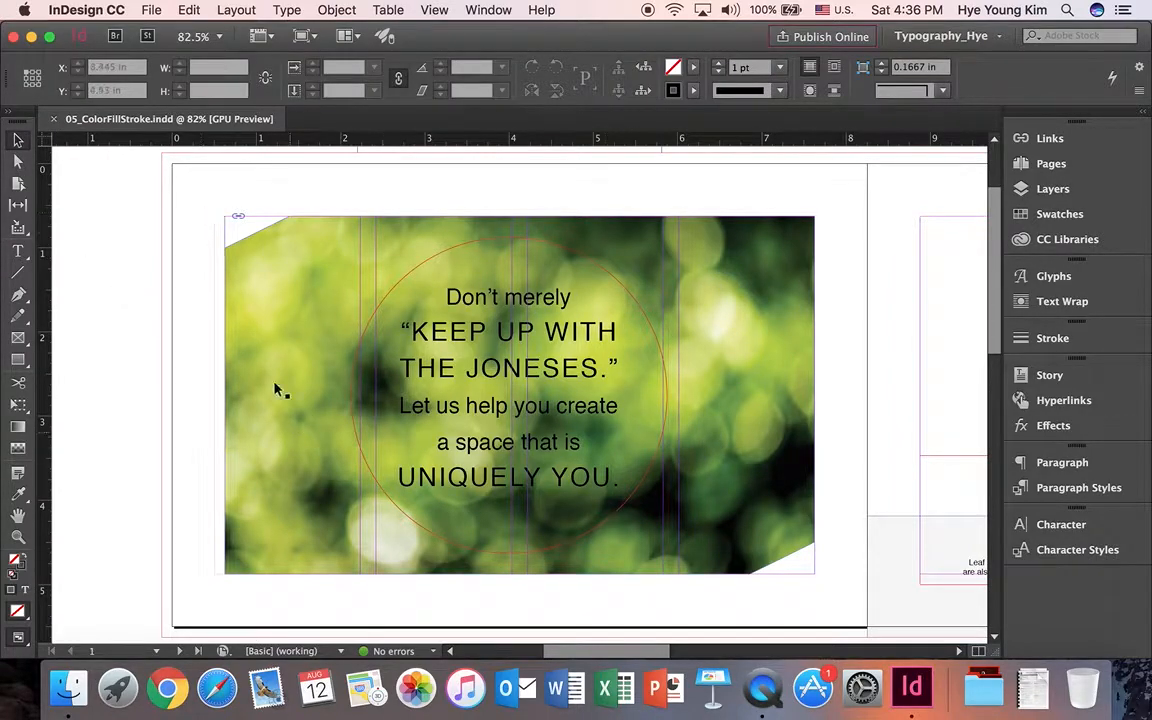
pyautogui.moveTo(681, 650); pyautogui.dragTo(652, 678)
pyautogui.click(465, 255)
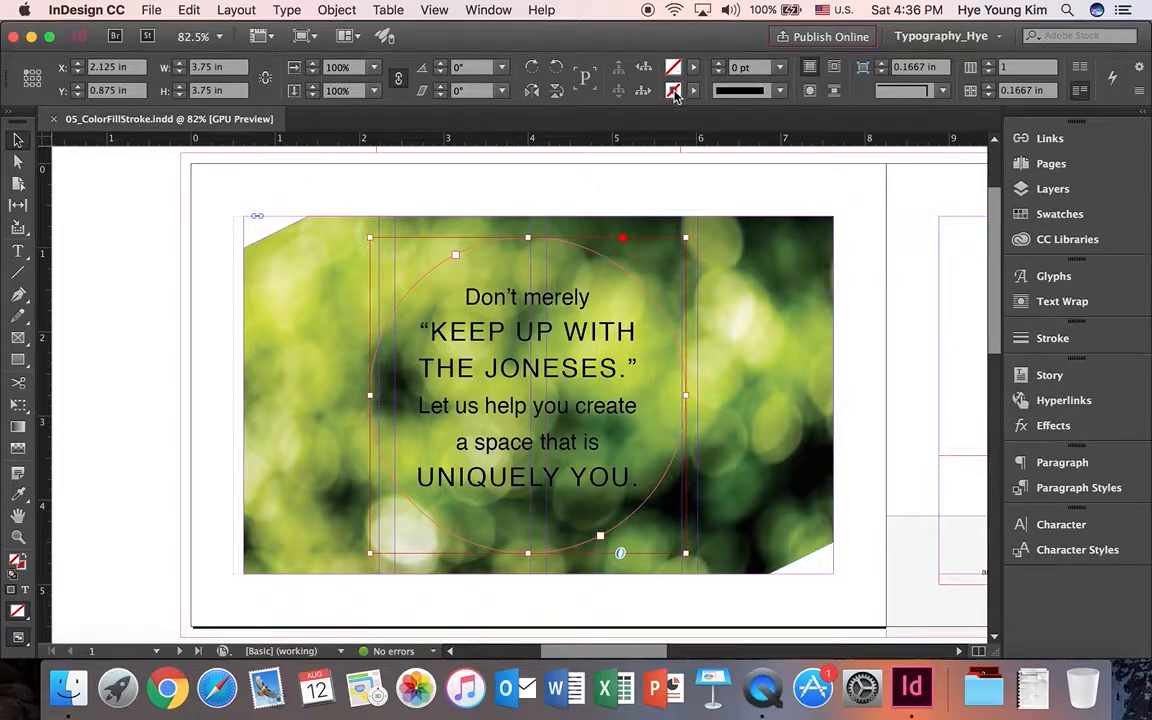
pyautogui.moveTo(674, 95)
pyautogui.mouseDown()
pyautogui.moveTo(609, 177)
pyautogui.moveTo(576, 249)
pyautogui.mouseUp()
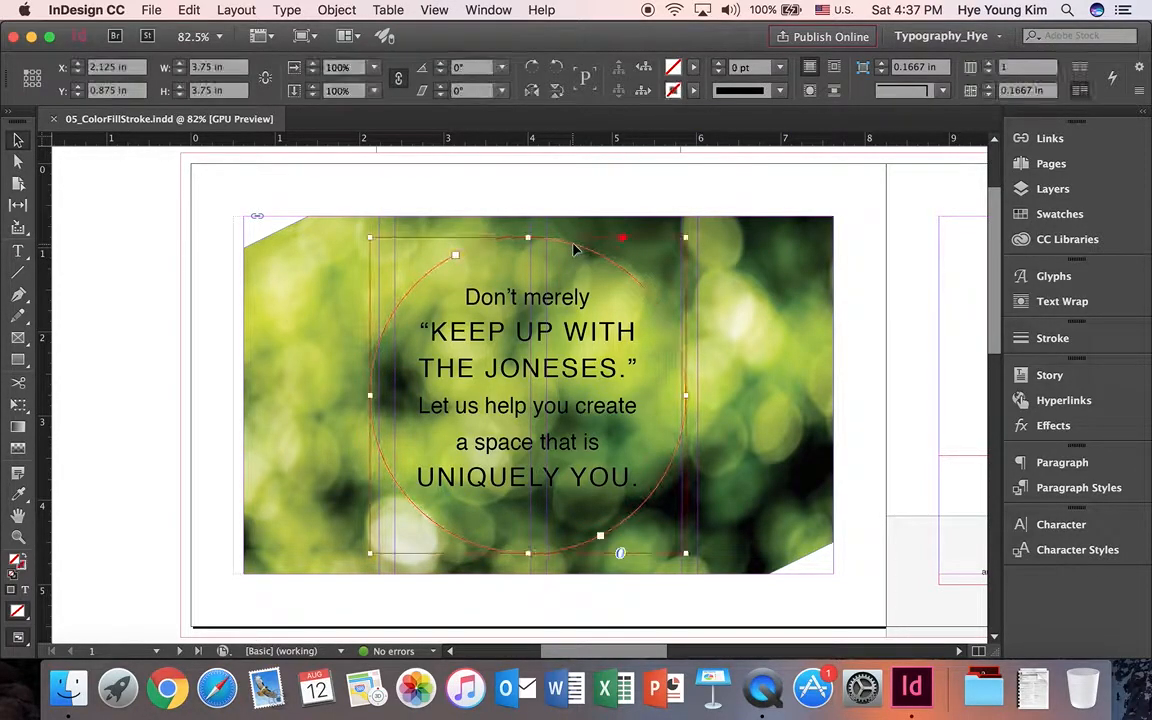
pyautogui.click(693, 70)
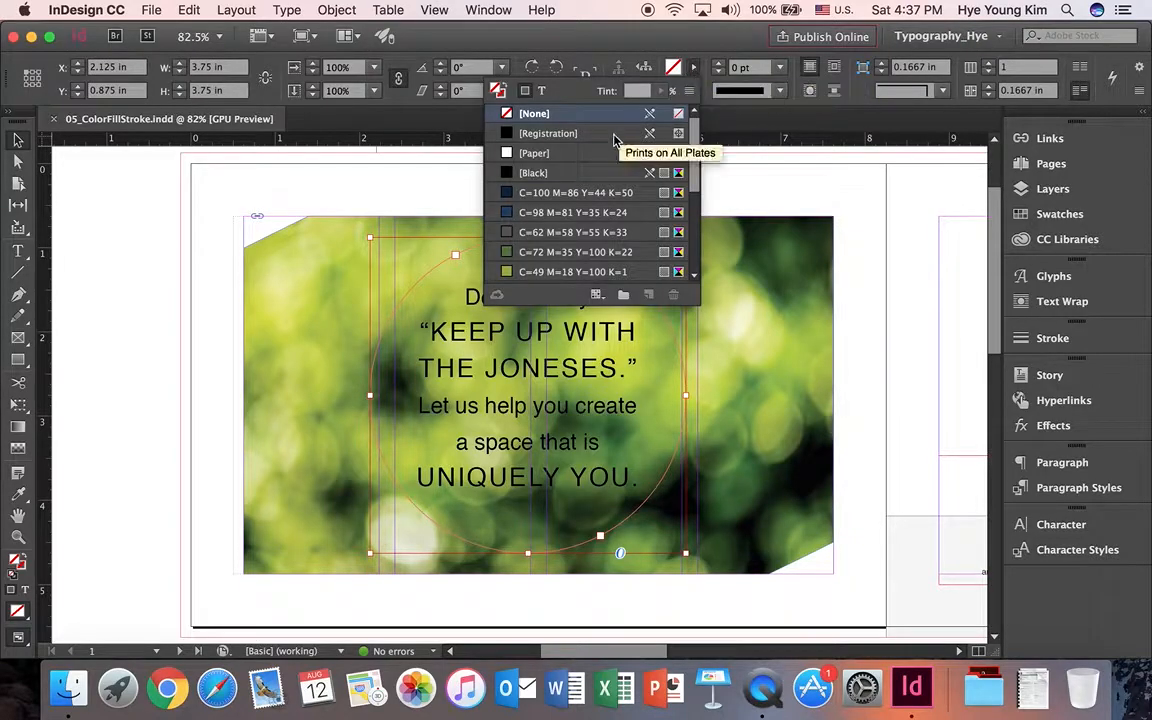
pyautogui.click(601, 156)
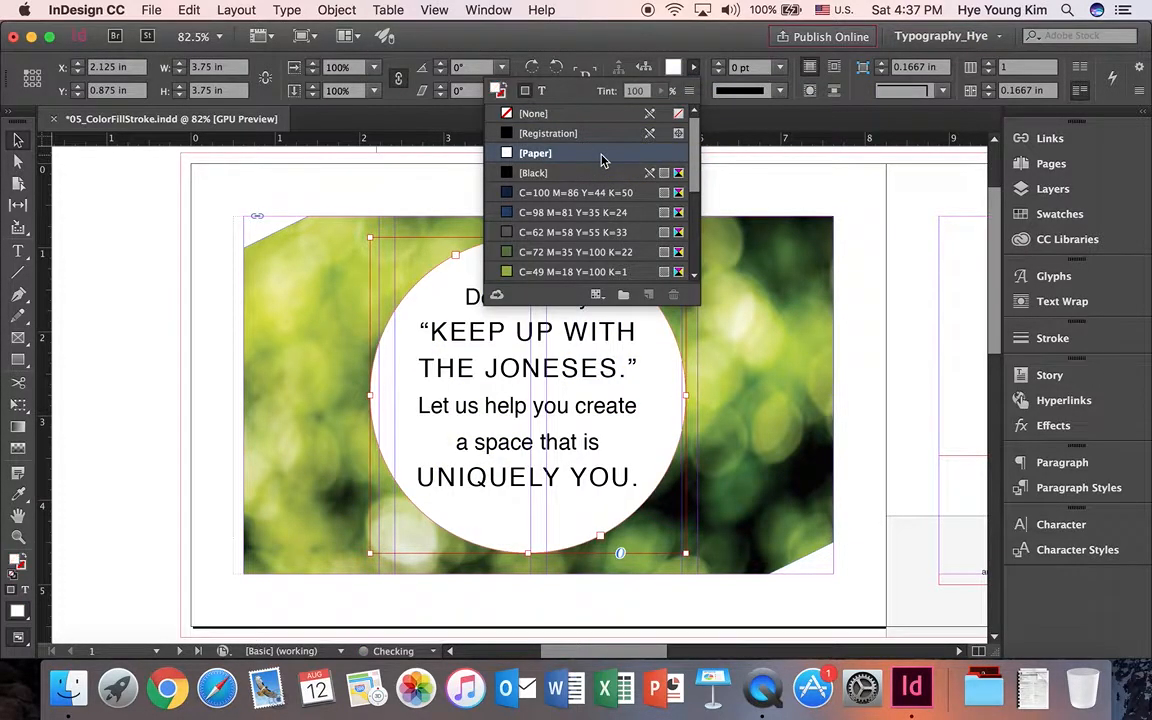
pyautogui.click(740, 175)
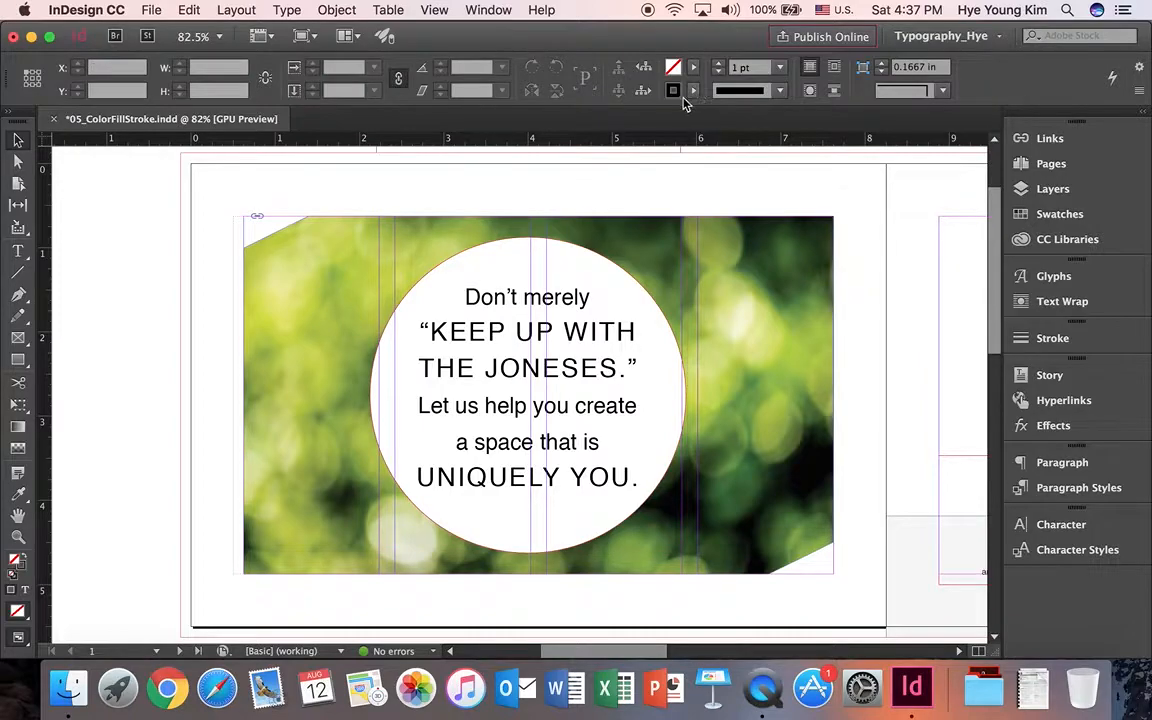
# Apply the yellow C=8 M=6 Y=90 K=0 swatch to the stroke of the circular text frame
pyautogui.click(693, 90)
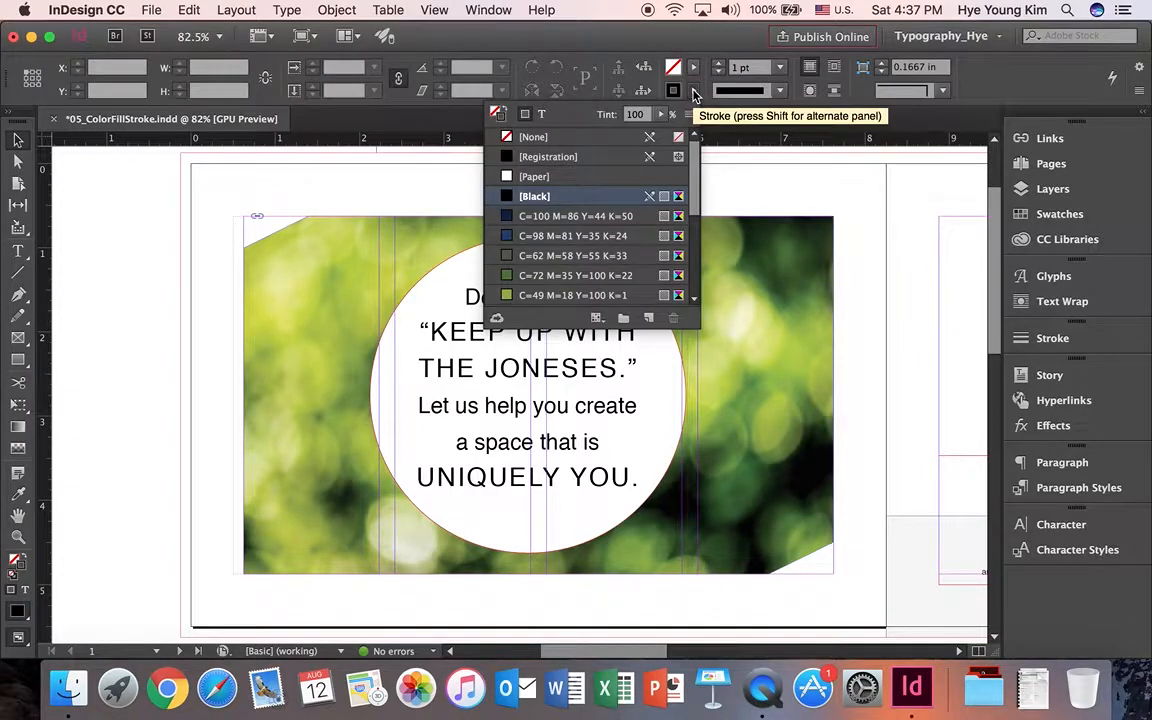
pyautogui.click(372, 355)
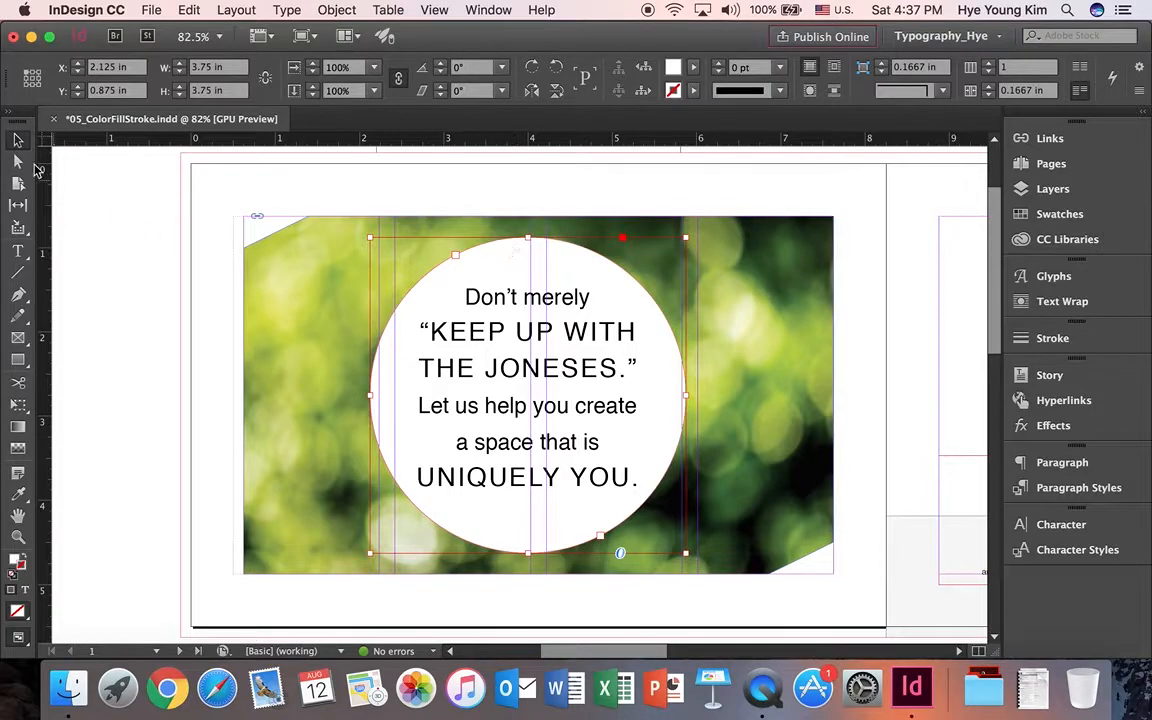
pyautogui.click(692, 91)
pyautogui.scroll(-5, 696, 188)
pyautogui.click(583, 276)
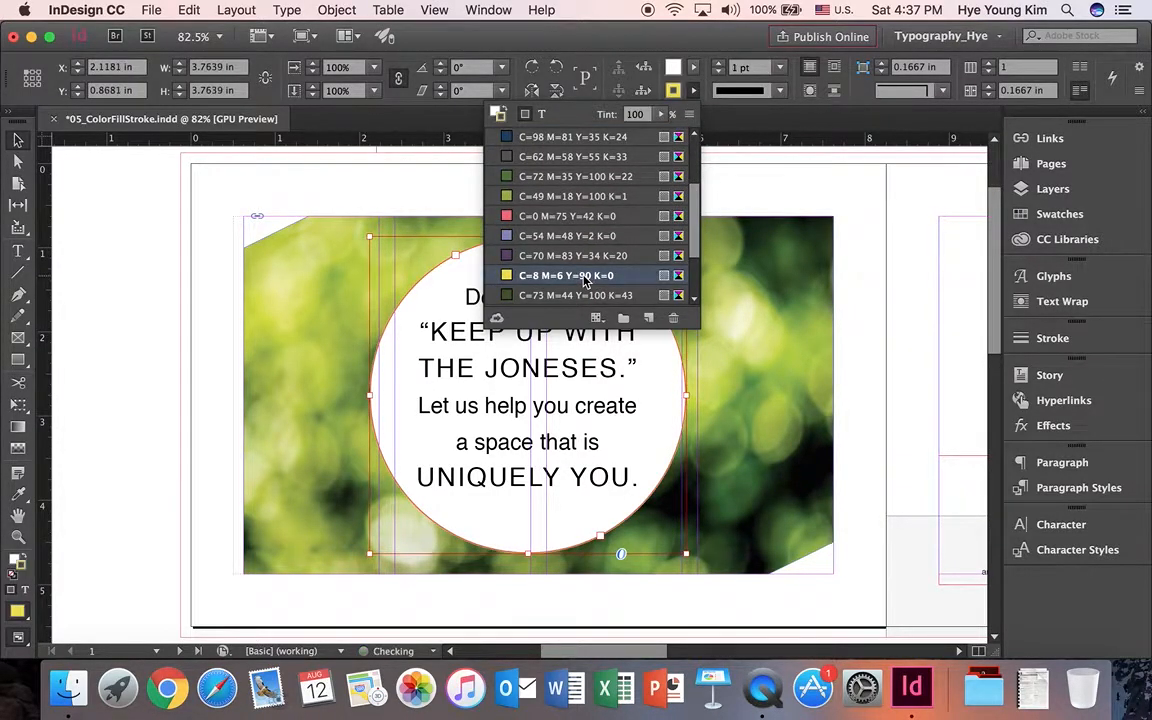
pyautogui.click(445, 197)
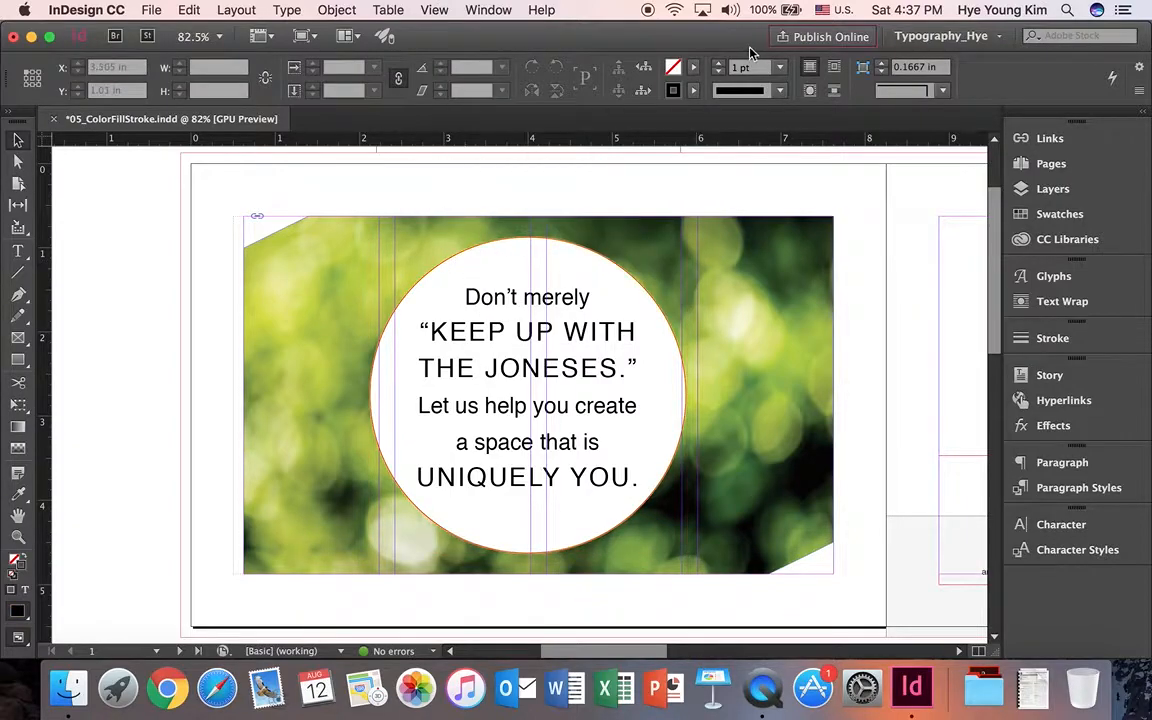
# Set the circle's stroke weight to 6 pt and its stroke type to Thick - Thick
pyautogui.click(540, 246)
pyautogui.click(540, 246)
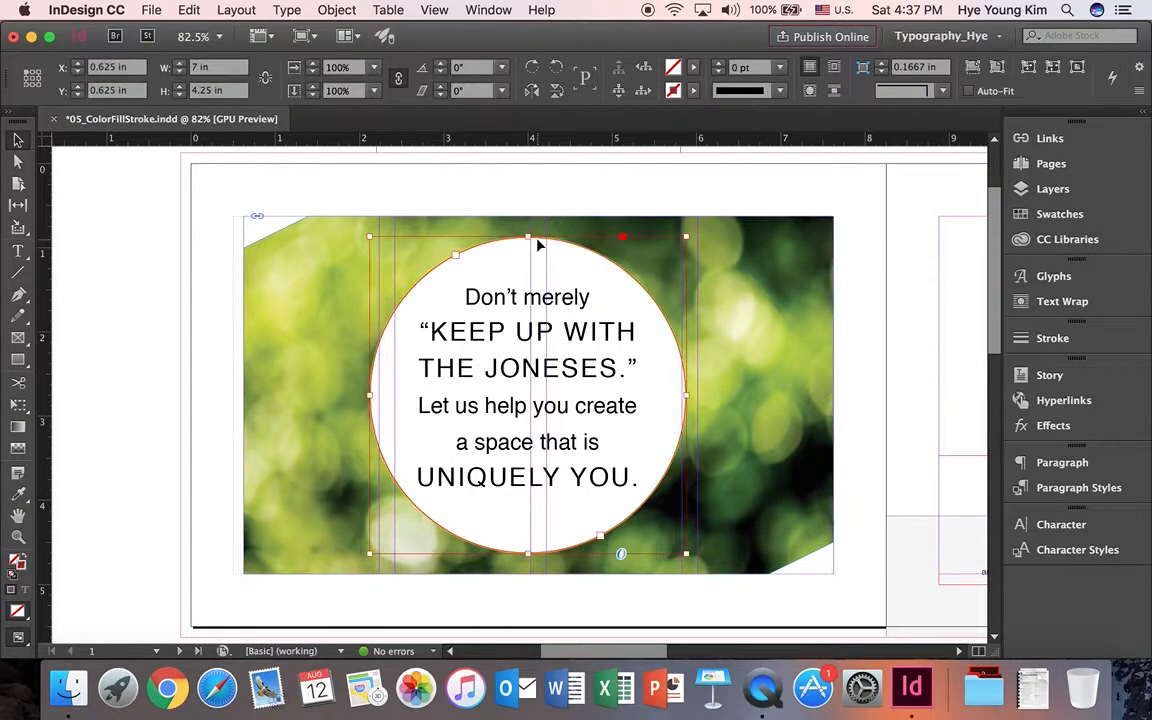
pyautogui.click(719, 64)
pyautogui.click(719, 64)
pyautogui.click(719, 64)
pyautogui.click(719, 64)
pyautogui.click(719, 64)
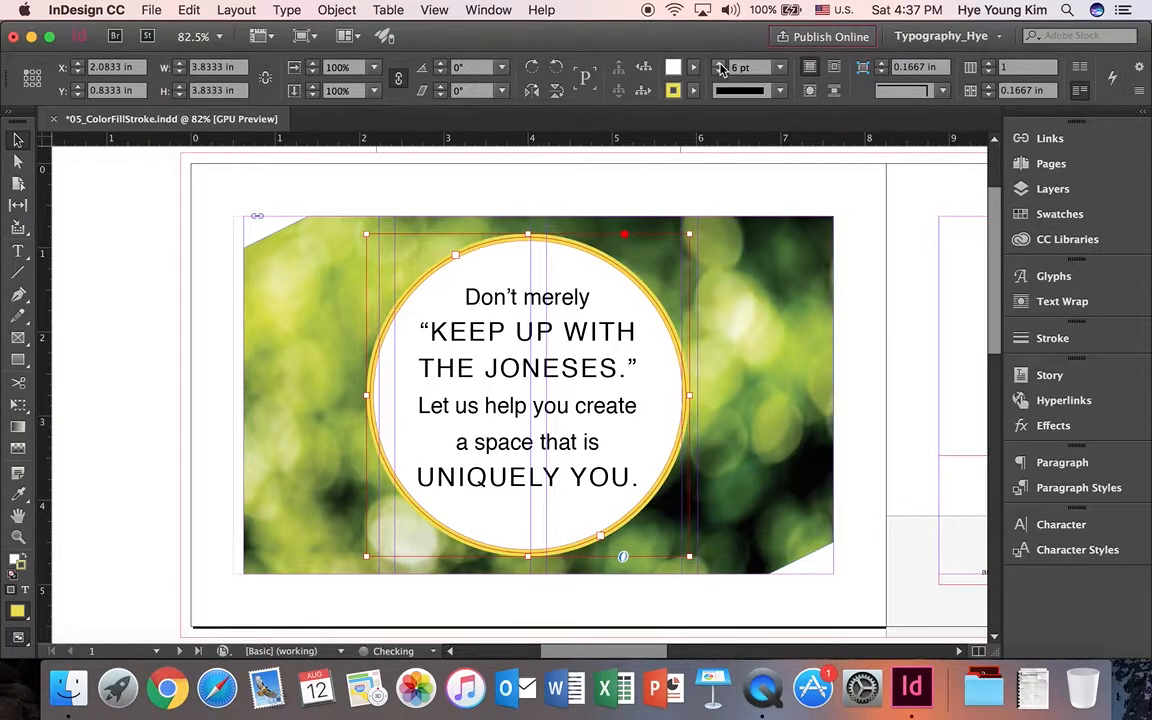
pyautogui.click(780, 91)
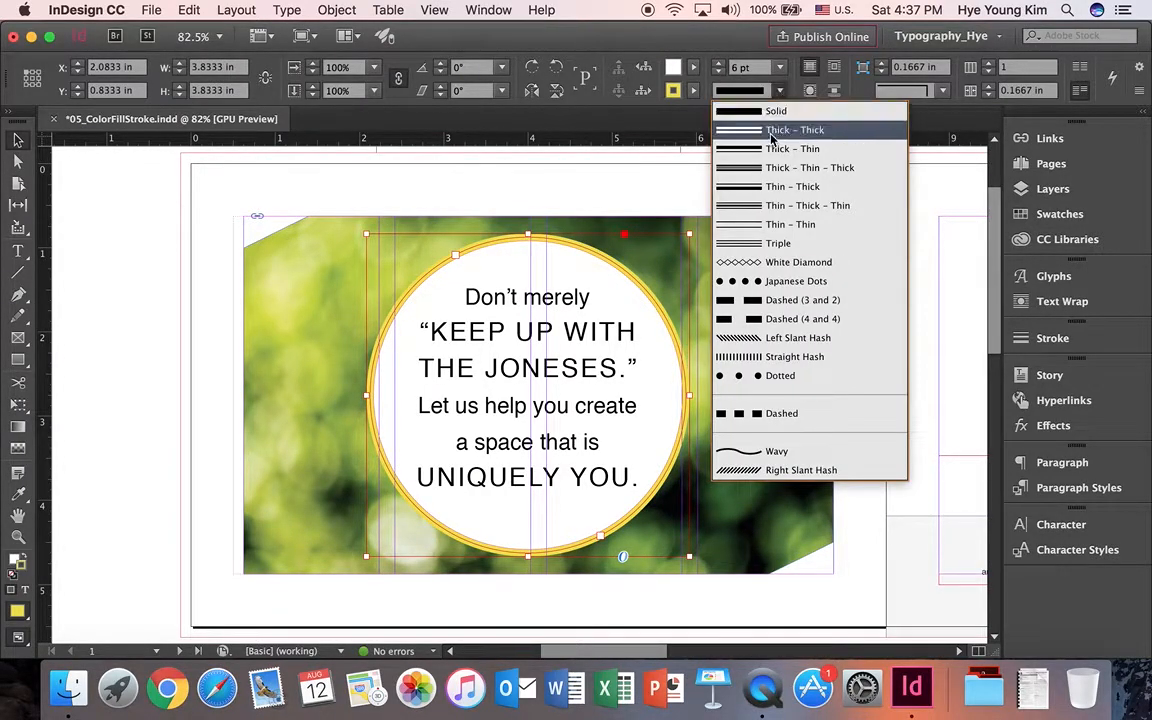
pyautogui.click(772, 132)
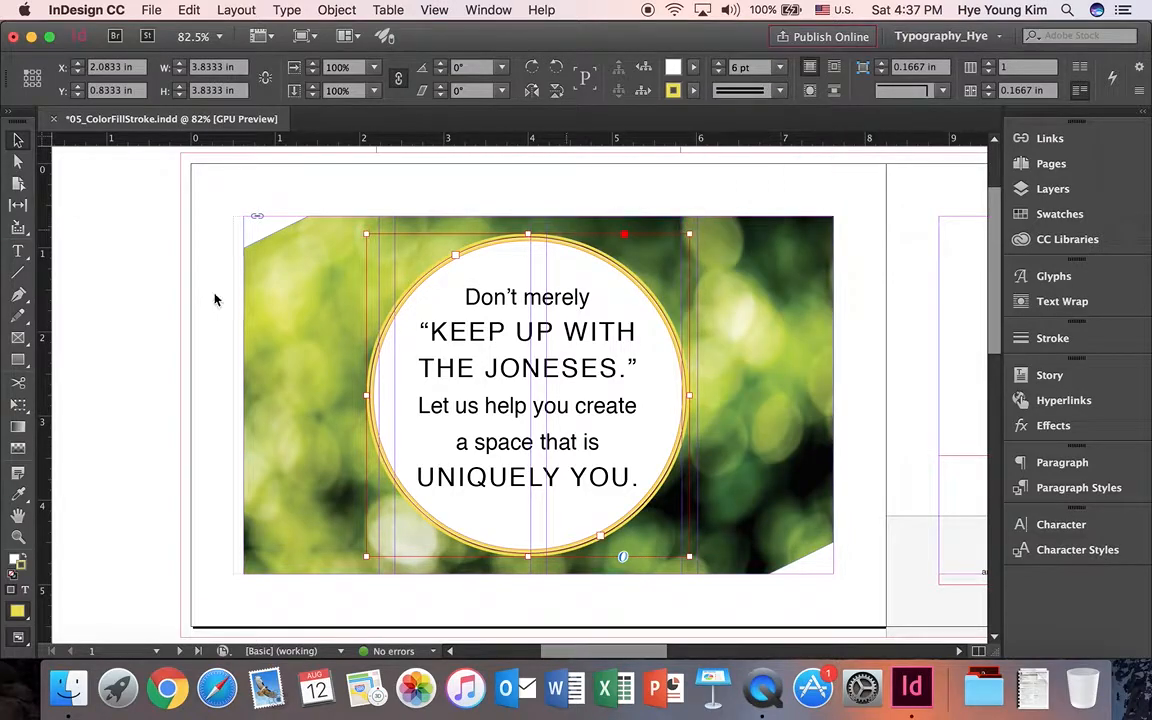
# Try aligning the circle's stroke to the inside, and set the alignment to the outside
pyautogui.click(18, 536)
pyautogui.moveTo(398, 273); pyautogui.dragTo(556, 392)
pyautogui.moveTo(429, 287); pyautogui.dragTo(565, 412)
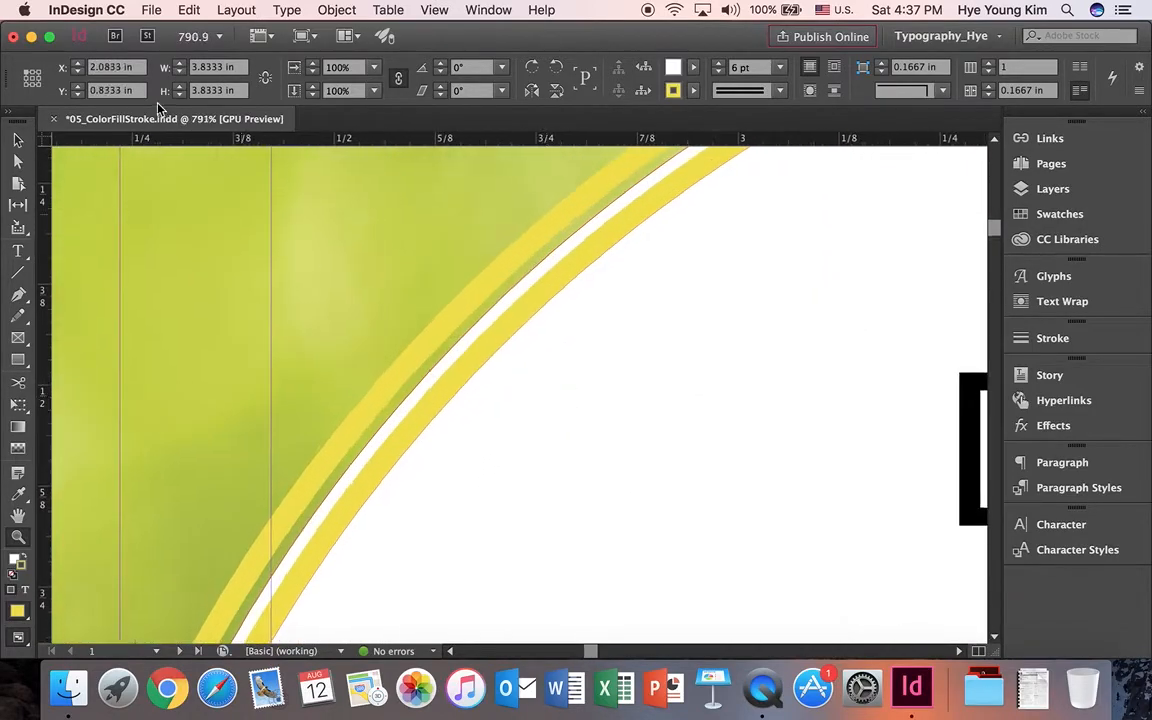
pyautogui.click(17, 139)
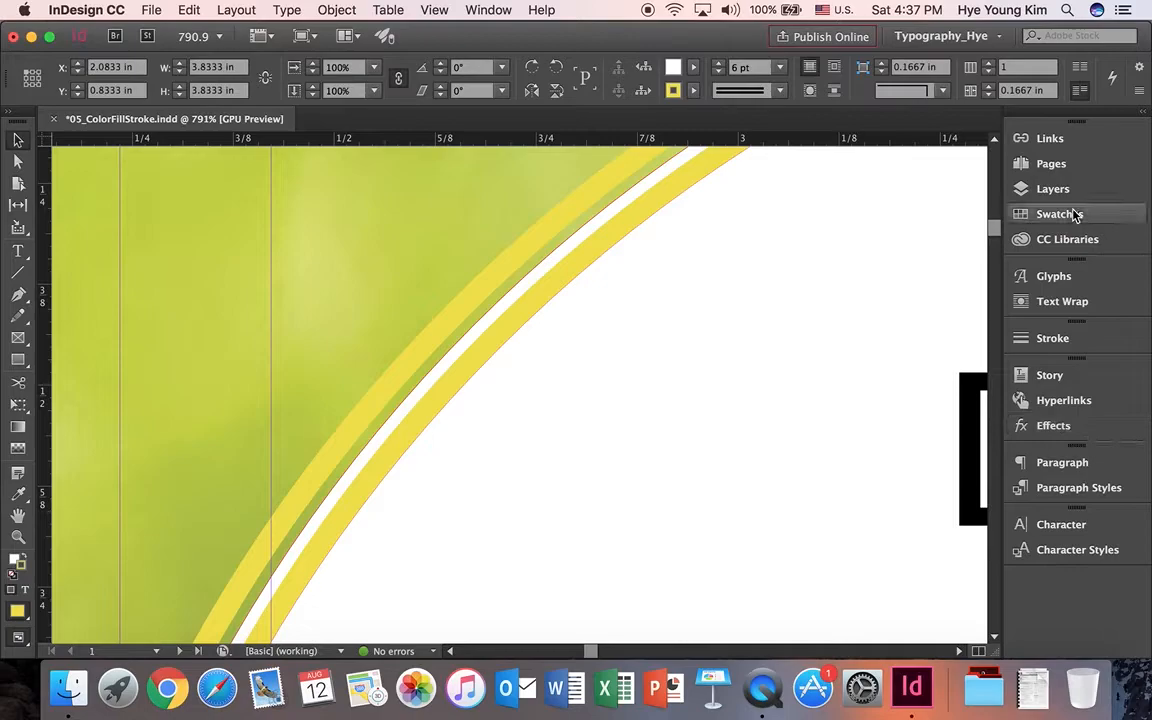
pyautogui.click(1050, 340)
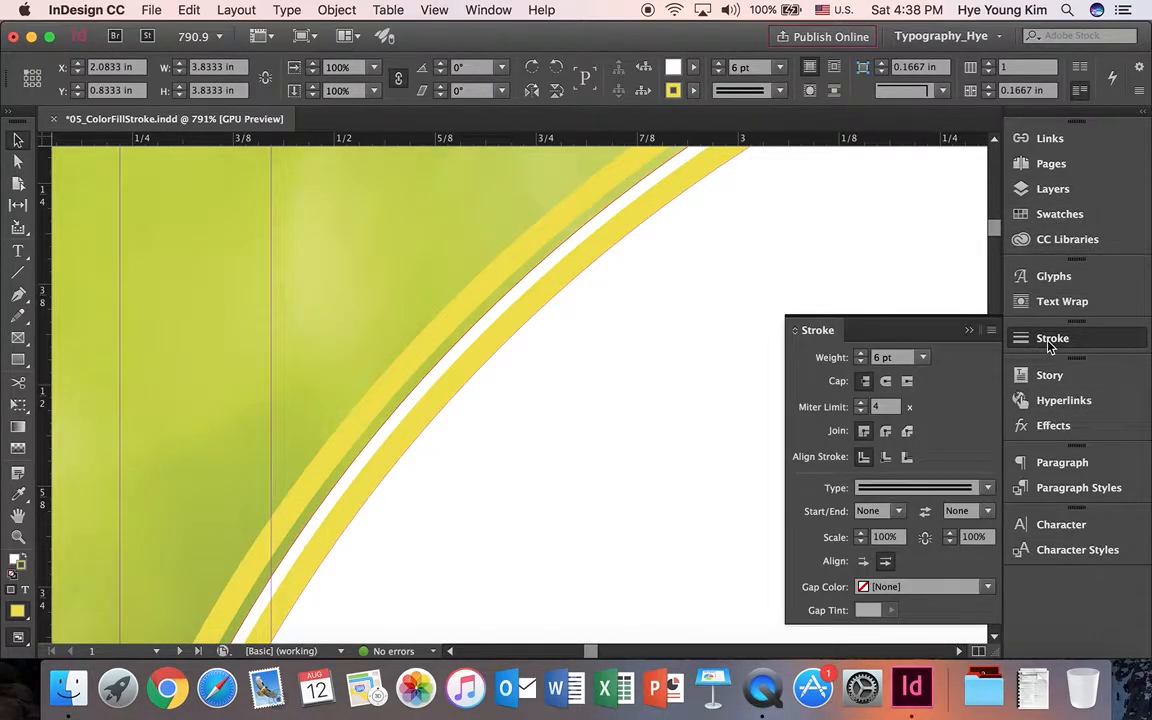
pyautogui.click(885, 458)
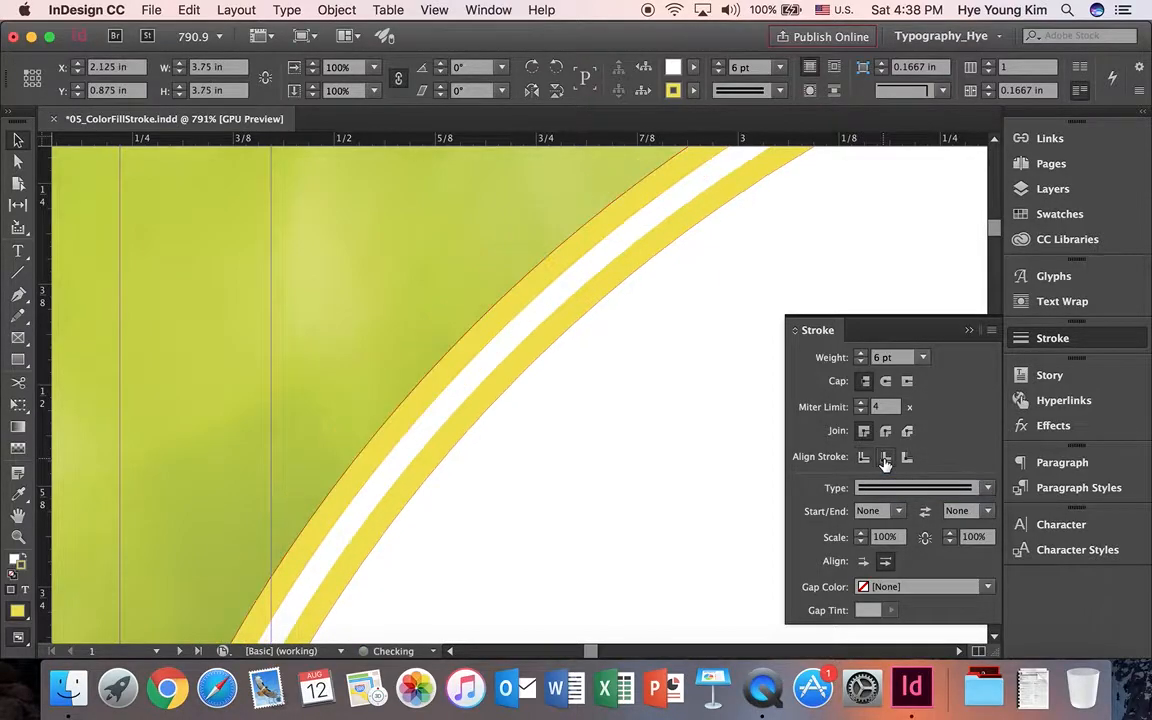
pyautogui.click(907, 458)
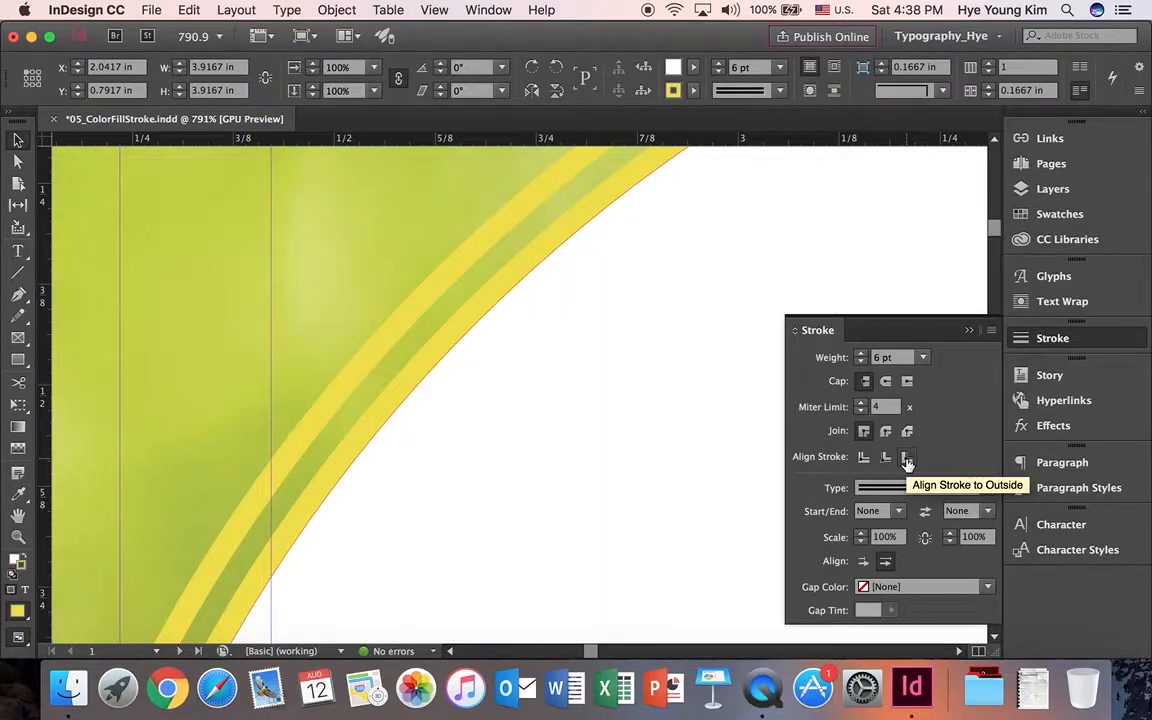
pyautogui.click(969, 331)
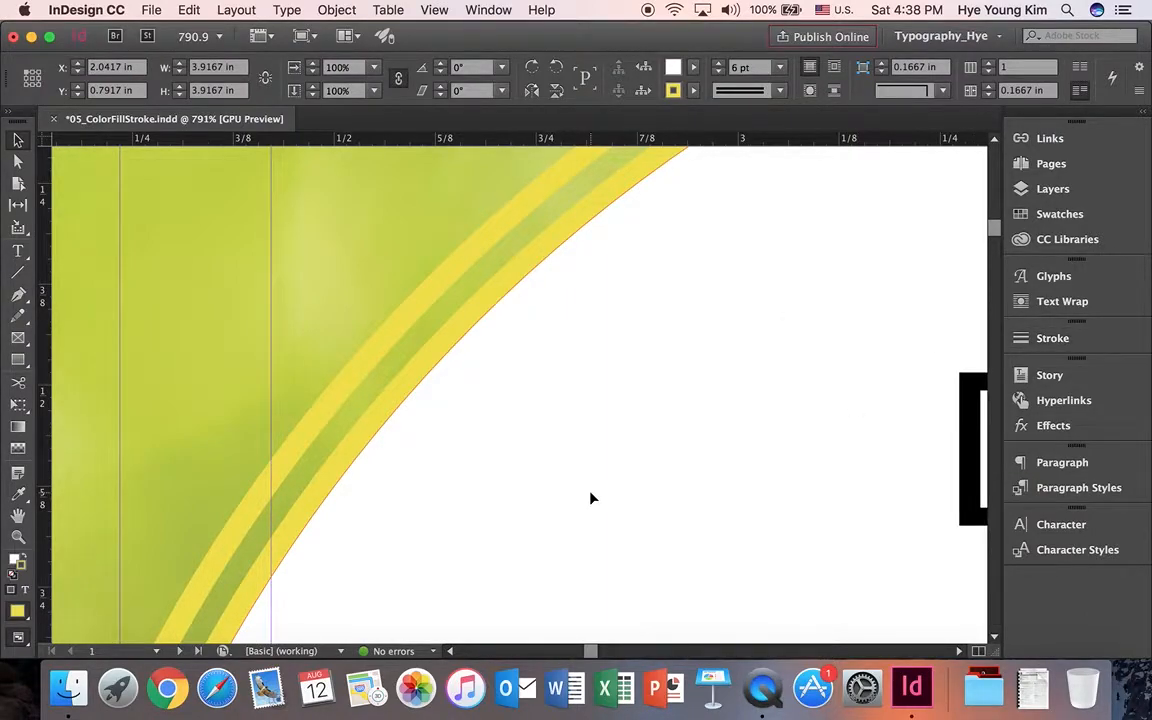
# Compare the inside alignment of the circle's stroke with the text in view, and restore the outside alignment
pyautogui.press('super+alt+0')
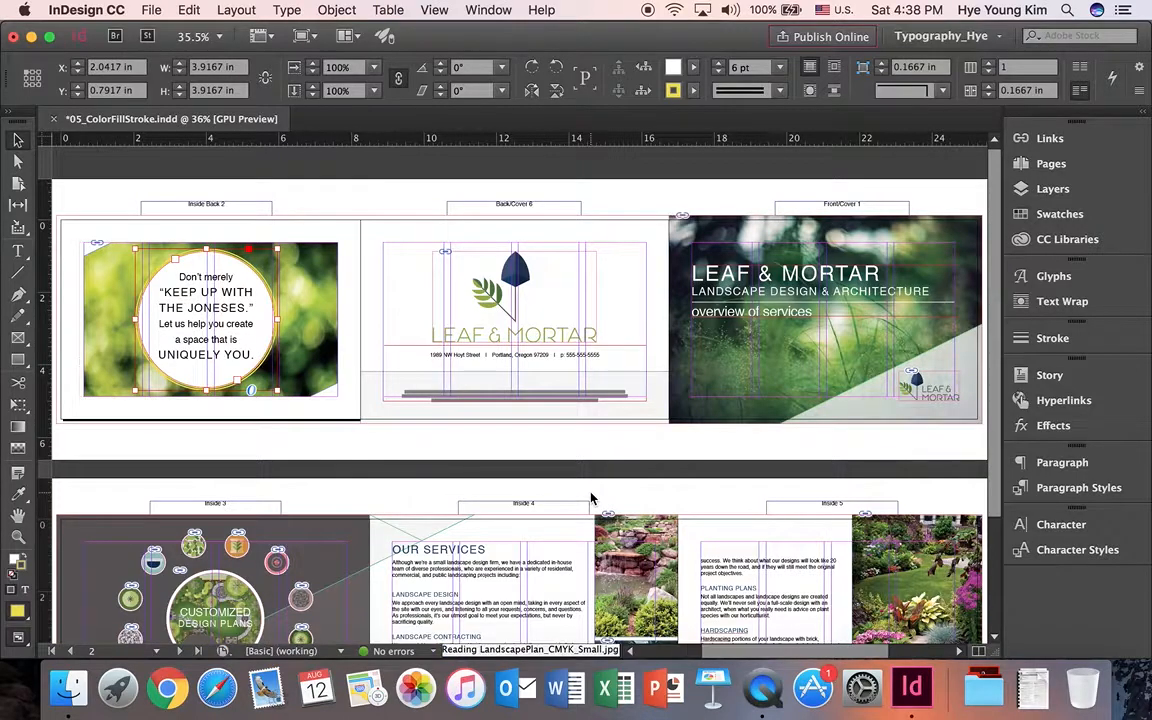
pyautogui.click(18, 538)
pyautogui.moveTo(67, 226); pyautogui.dragTo(225, 313)
pyautogui.scroll(-5, 385, 345)
pyautogui.scroll(2, 376, 340)
pyautogui.click(18, 140)
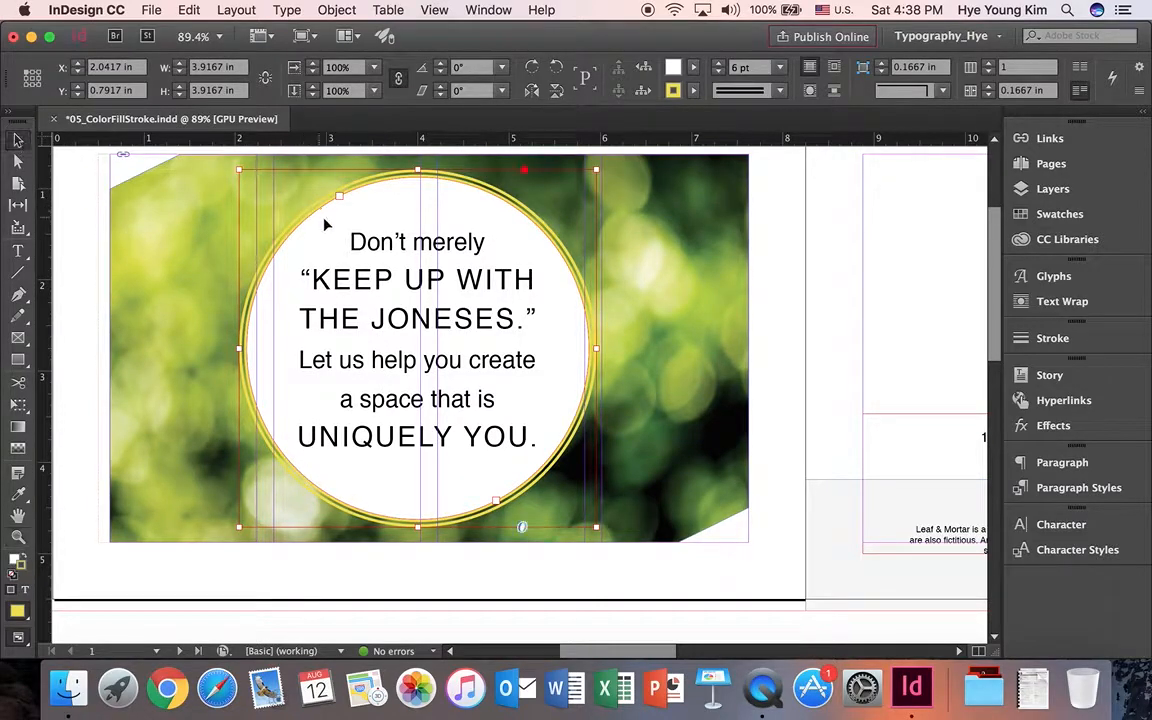
pyautogui.click(1052, 340)
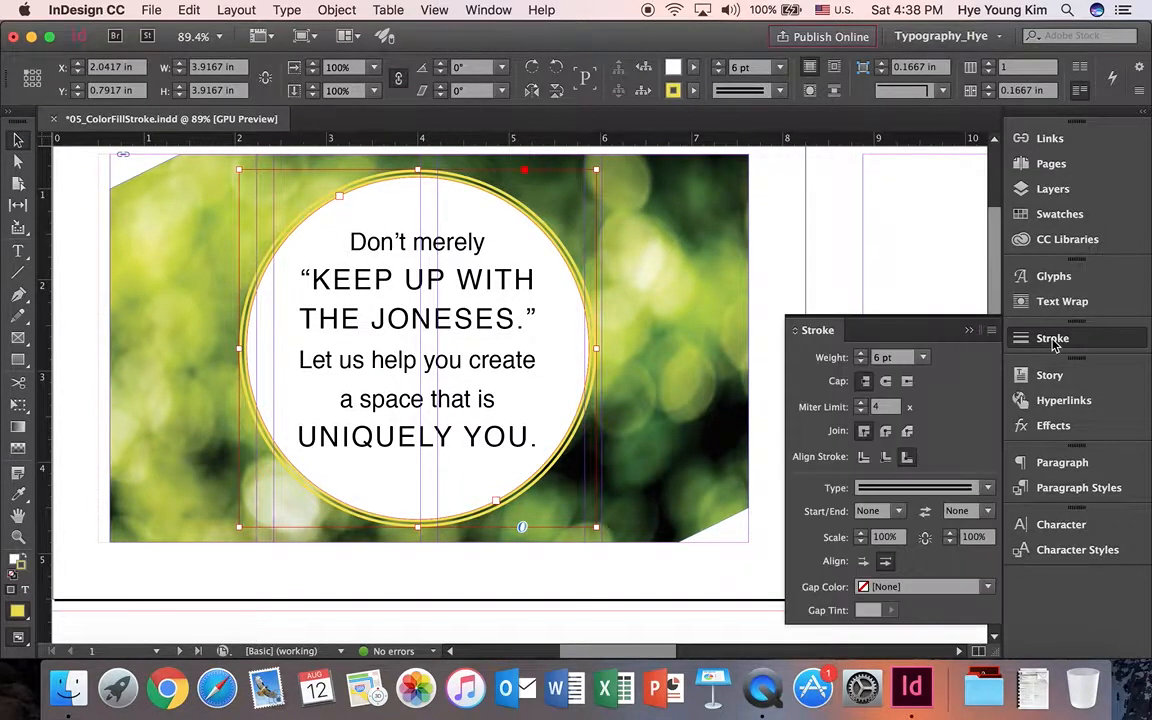
pyautogui.click(886, 456)
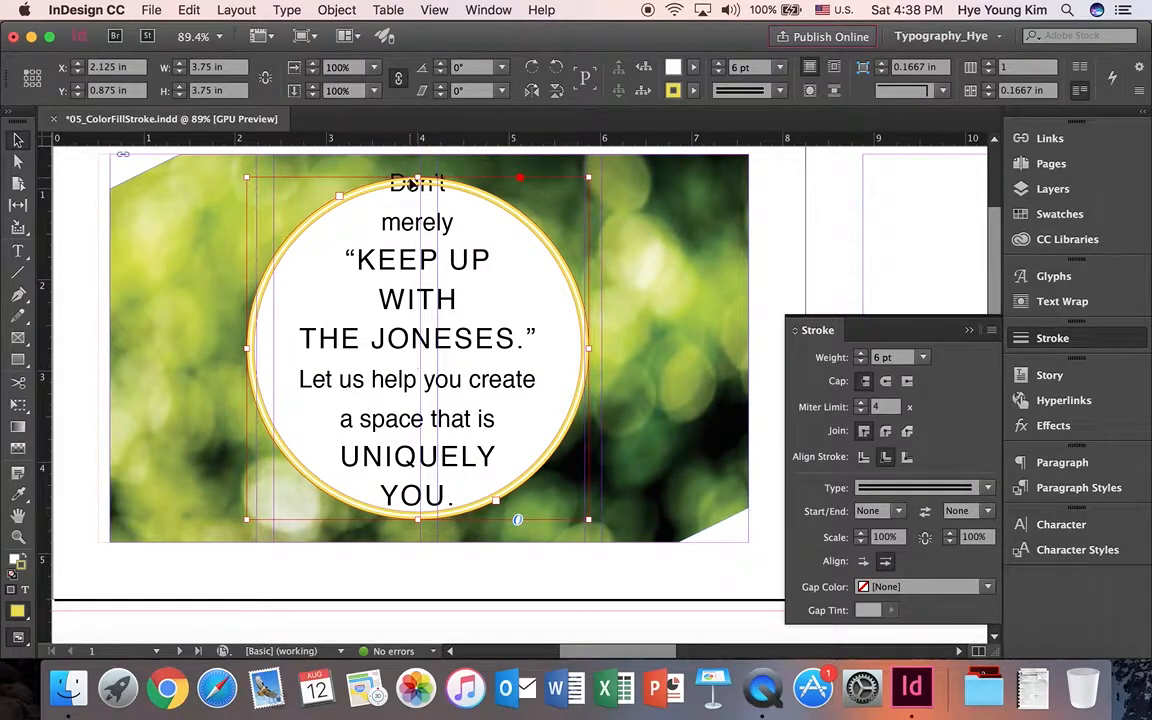
pyautogui.click(907, 456)
pyautogui.click(20, 538)
pyautogui.click(361, 353)
pyautogui.click(262, 289)
pyautogui.click(301, 327)
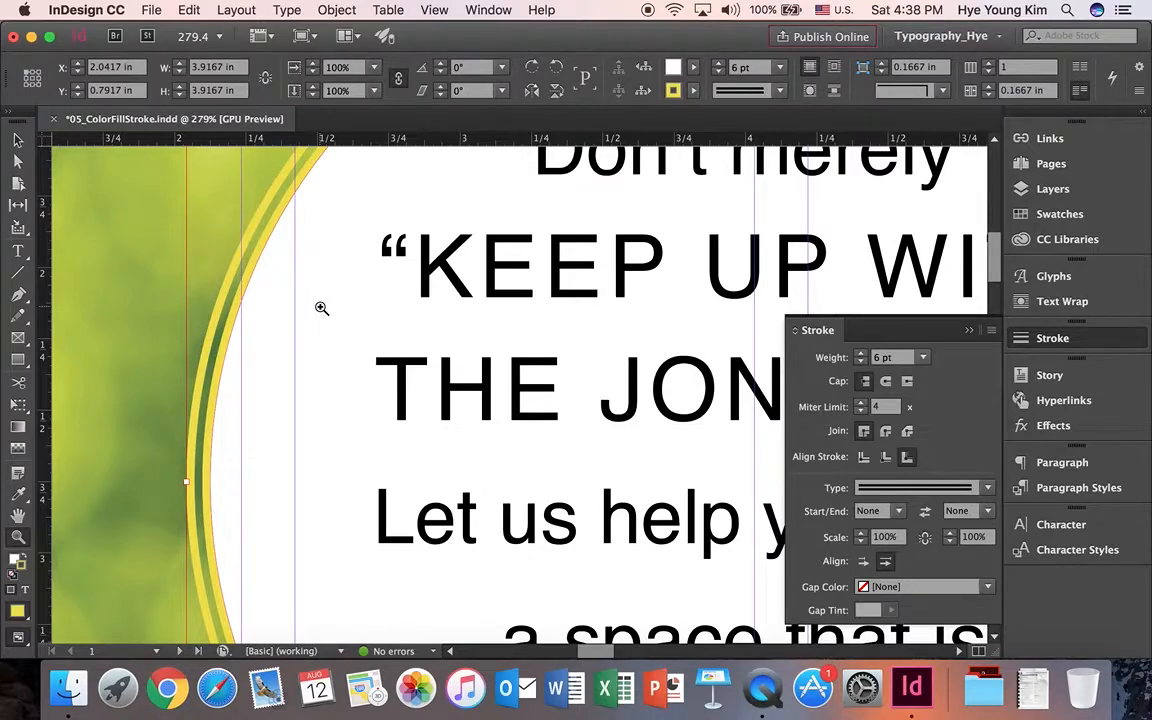
pyautogui.click(968, 330)
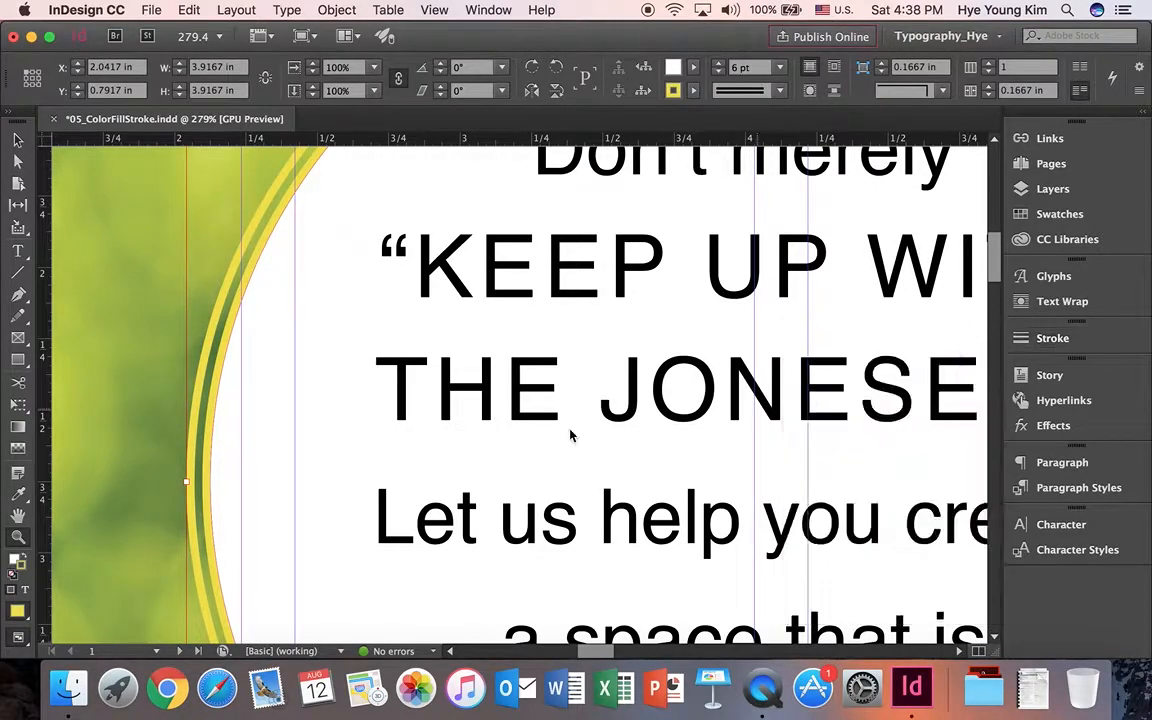
# Select the text "KEEP UP WITH THE JONESES." inside the circle and set its fill color to [None]
pyautogui.press('super+alt+0')
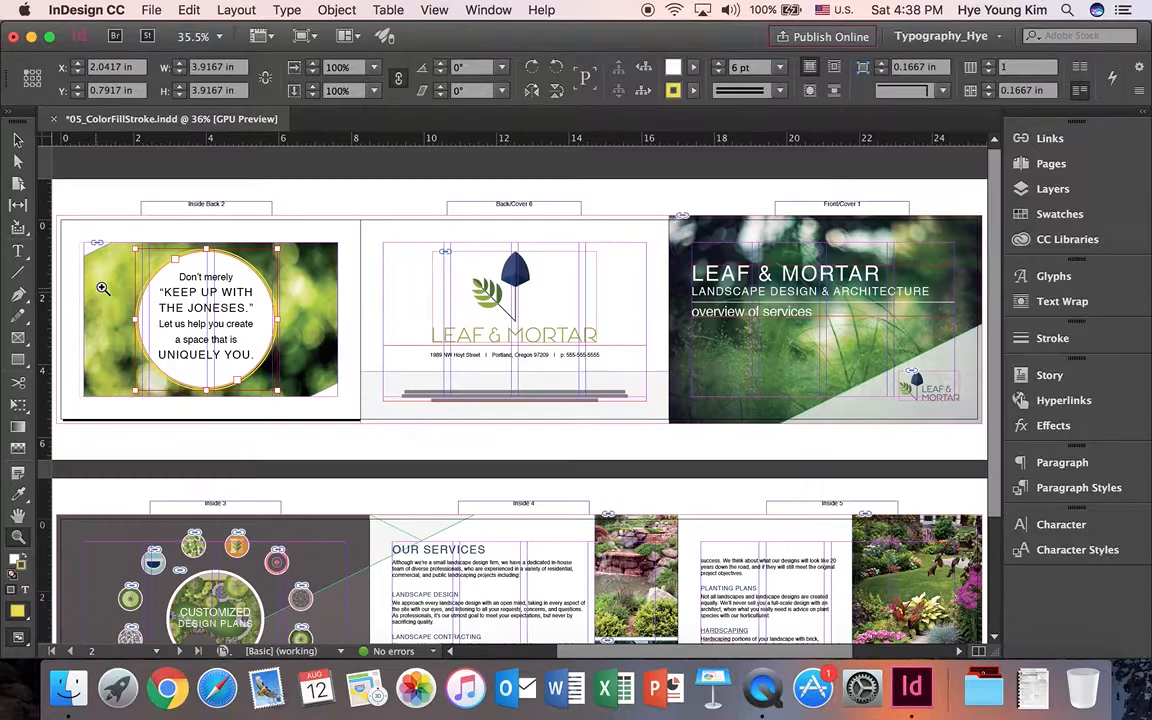
pyautogui.moveTo(141, 260); pyautogui.dragTo(381, 442)
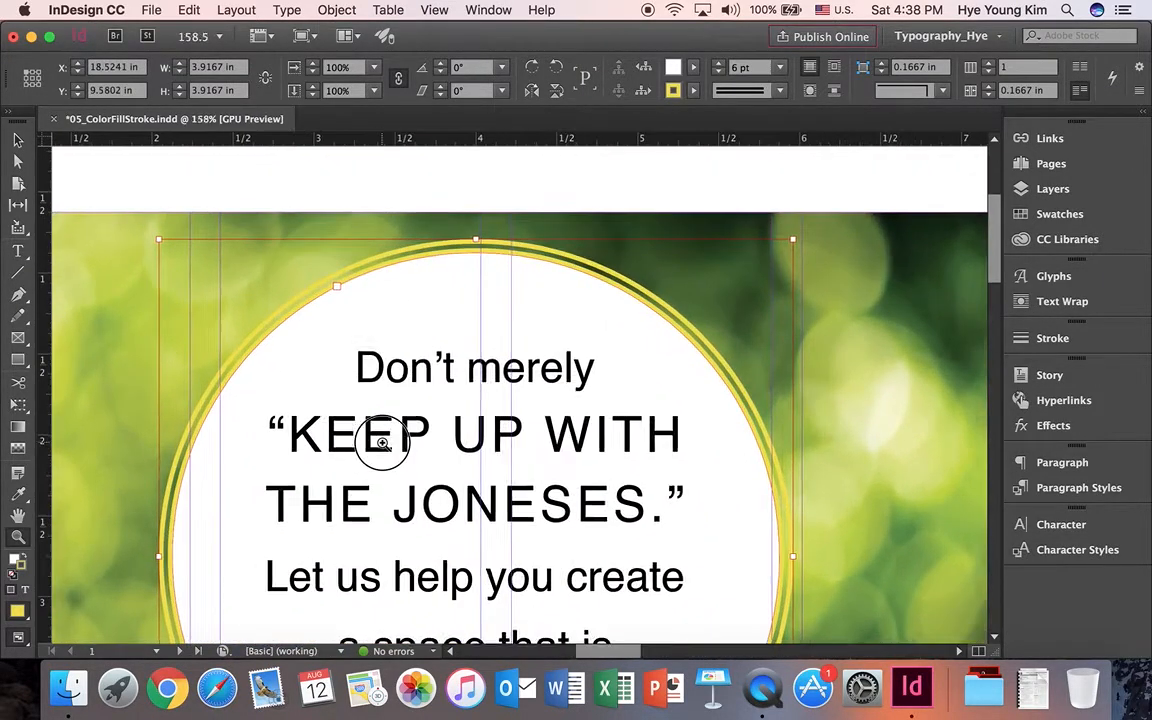
pyautogui.moveTo(561, 544); pyautogui.dragTo(537, 454)
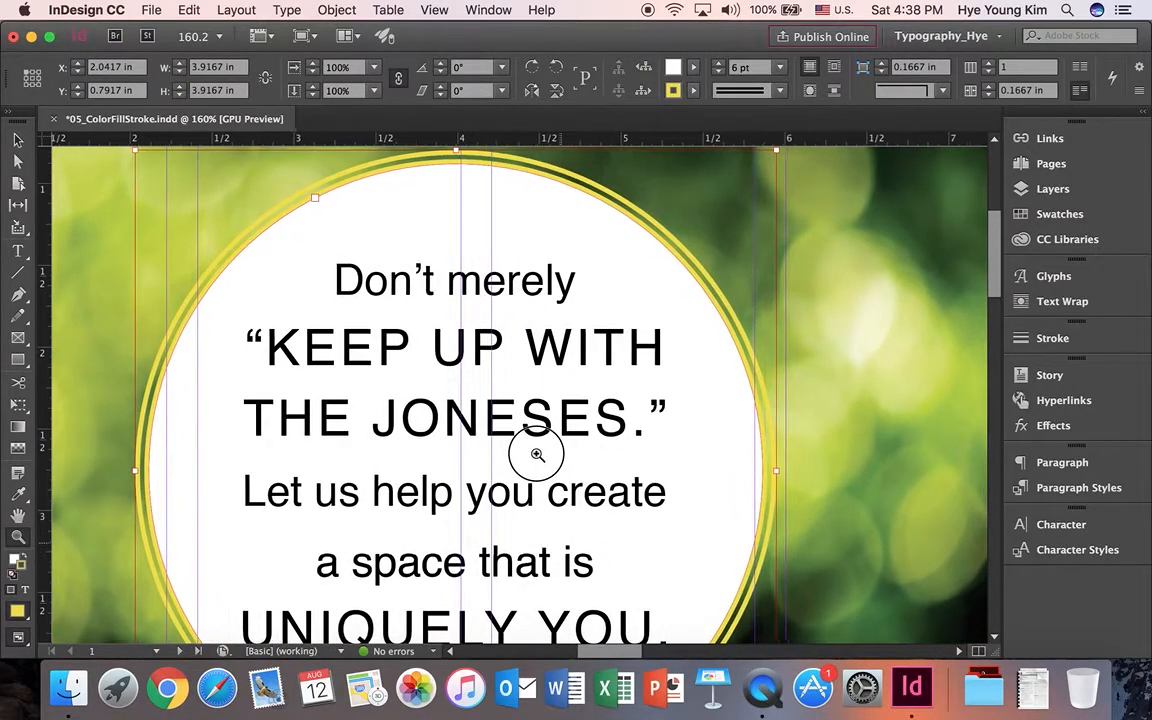
pyautogui.click(18, 250)
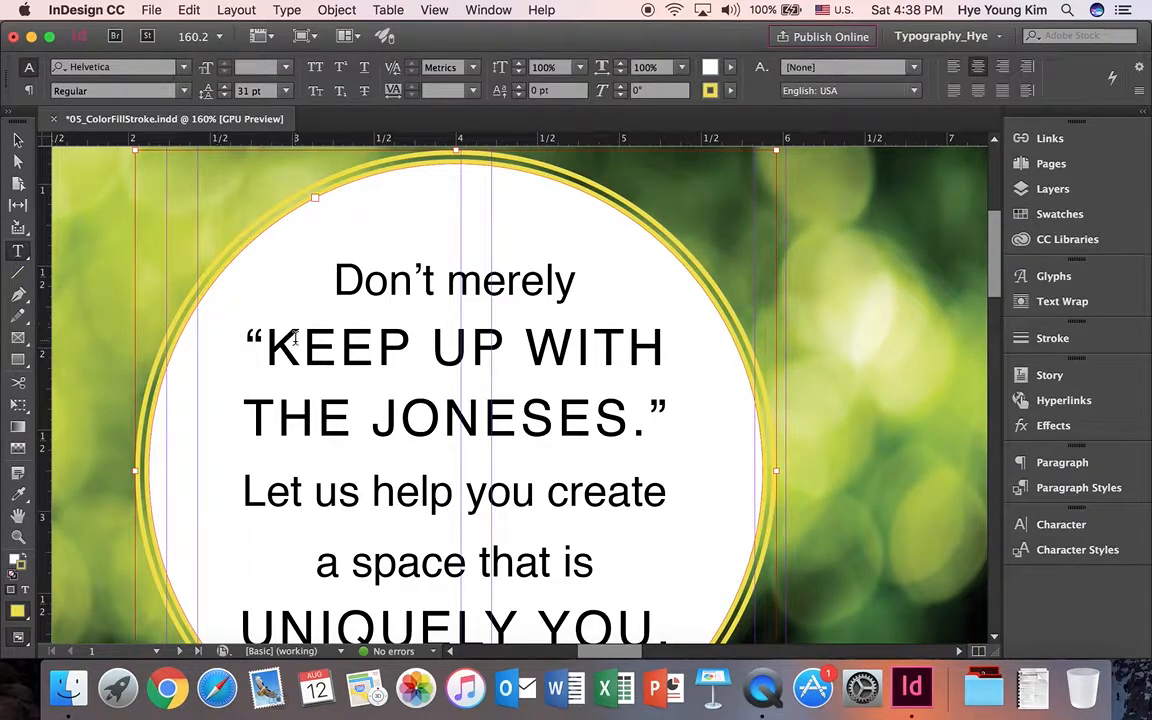
pyautogui.click(295, 339)
pyautogui.click(240, 342)
pyautogui.moveTo(240, 342); pyautogui.dragTo(688, 418)
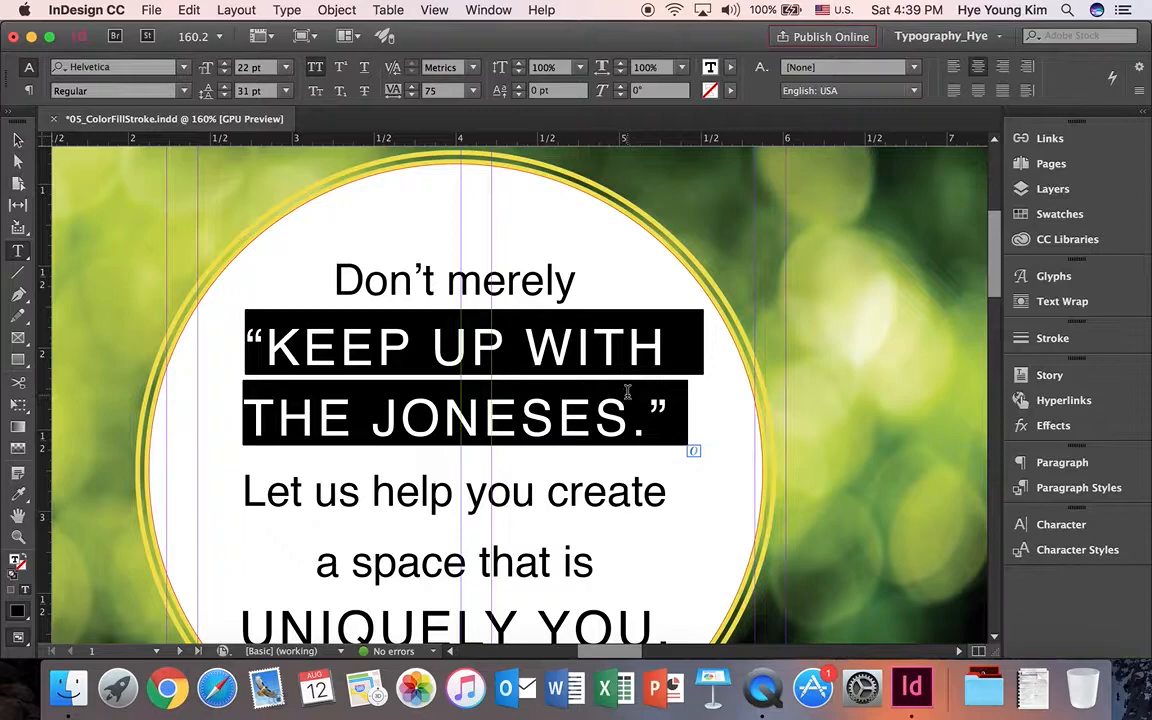
pyautogui.click(731, 68)
pyautogui.click(657, 114)
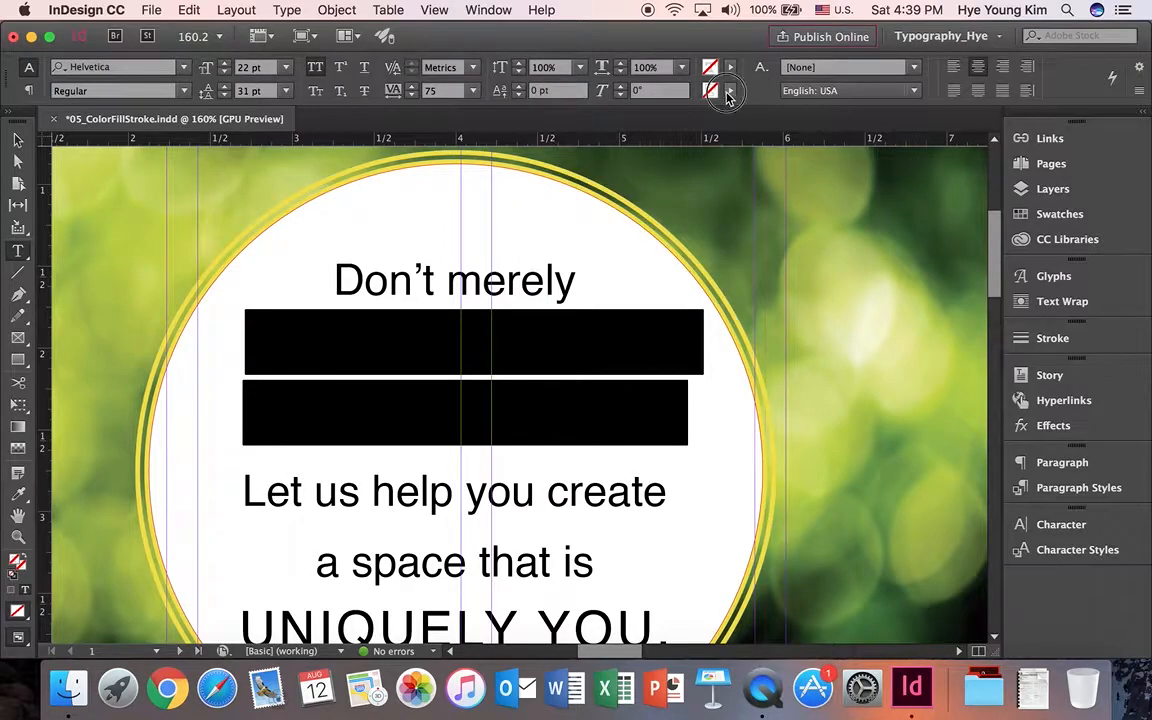
# Apply the [Black] swatch to the stroke of the selected "KEEP UP WITH THE JONESES." text
pyautogui.click(731, 91)
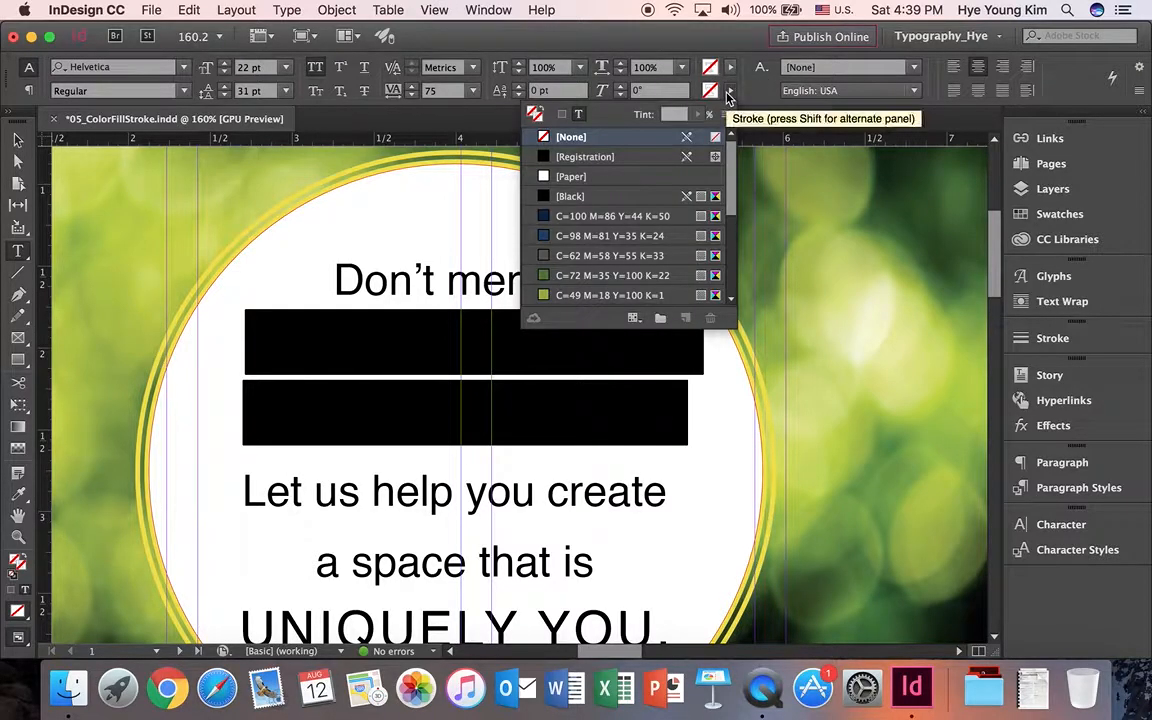
pyautogui.click(598, 197)
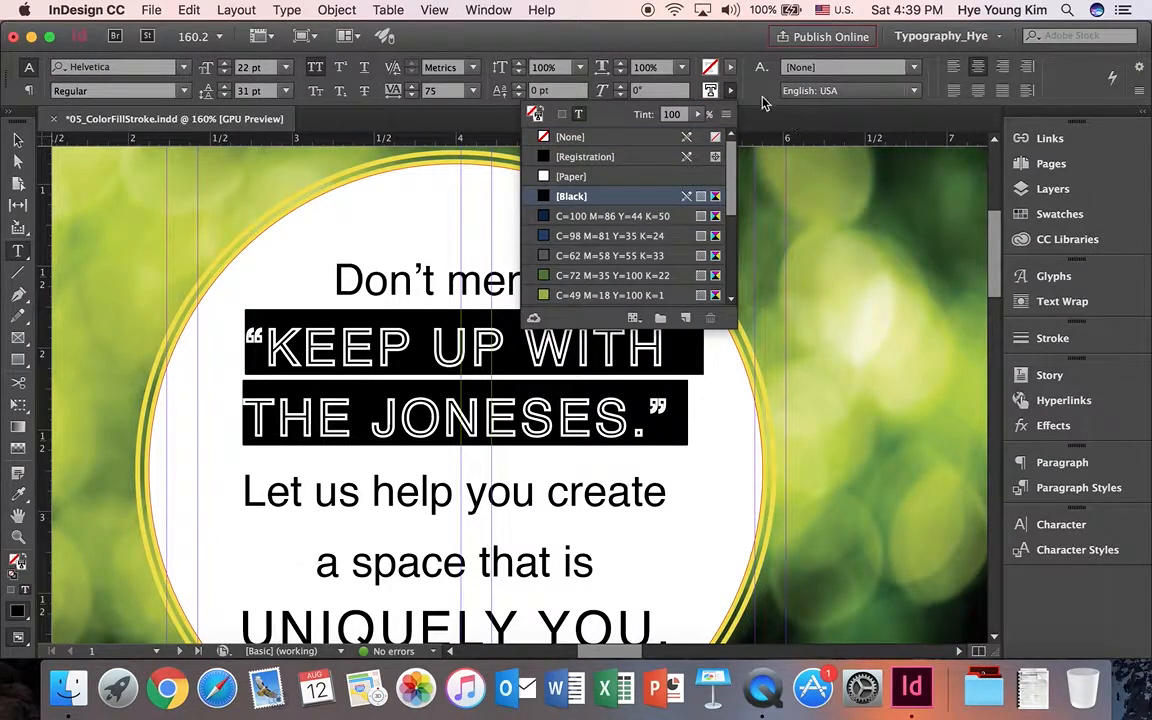
pyautogui.click(606, 338)
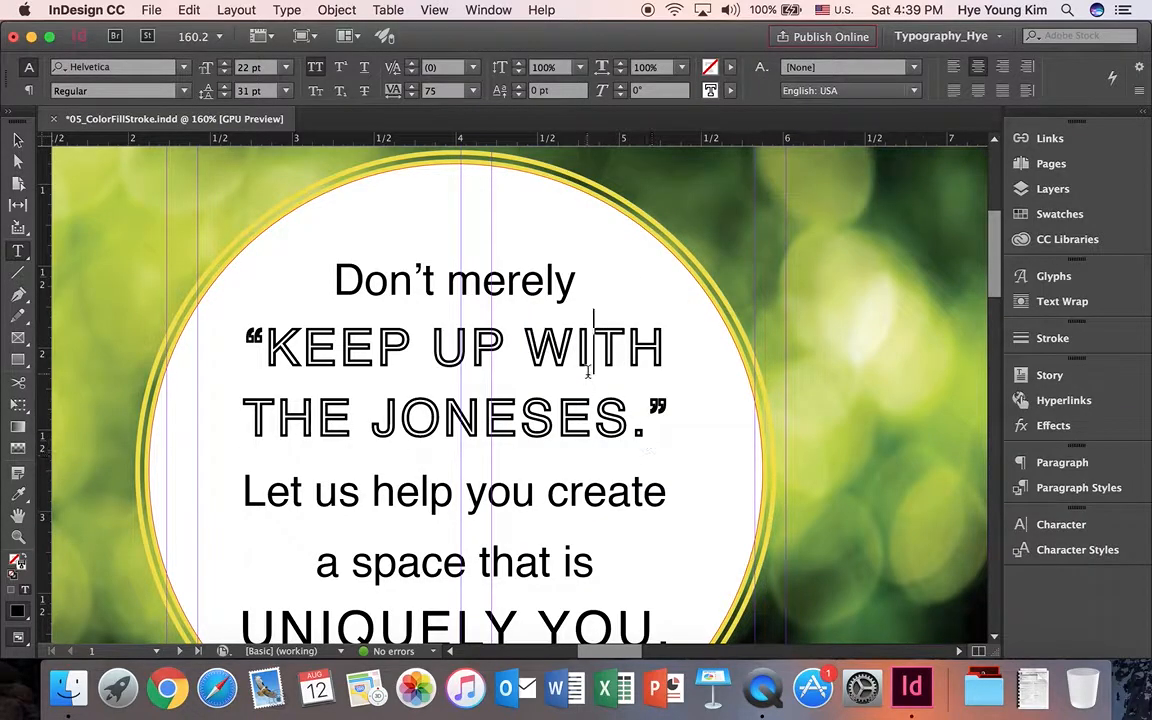
# Set the stroke weight of the "KEEP UP WITH THE JONESES." text to 0.25 pt
pyautogui.moveTo(684, 414)
pyautogui.mouseDown()
pyautogui.moveTo(321, 378)
pyautogui.moveTo(240, 350)
pyautogui.mouseUp()
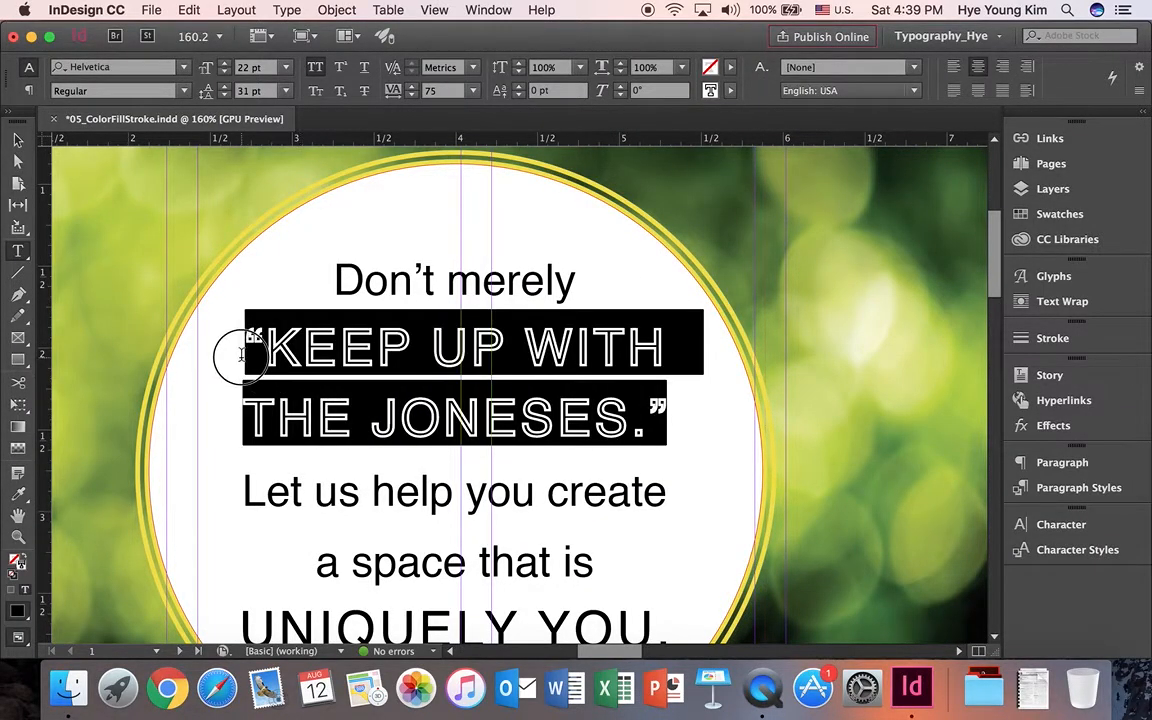
pyautogui.click(1040, 340)
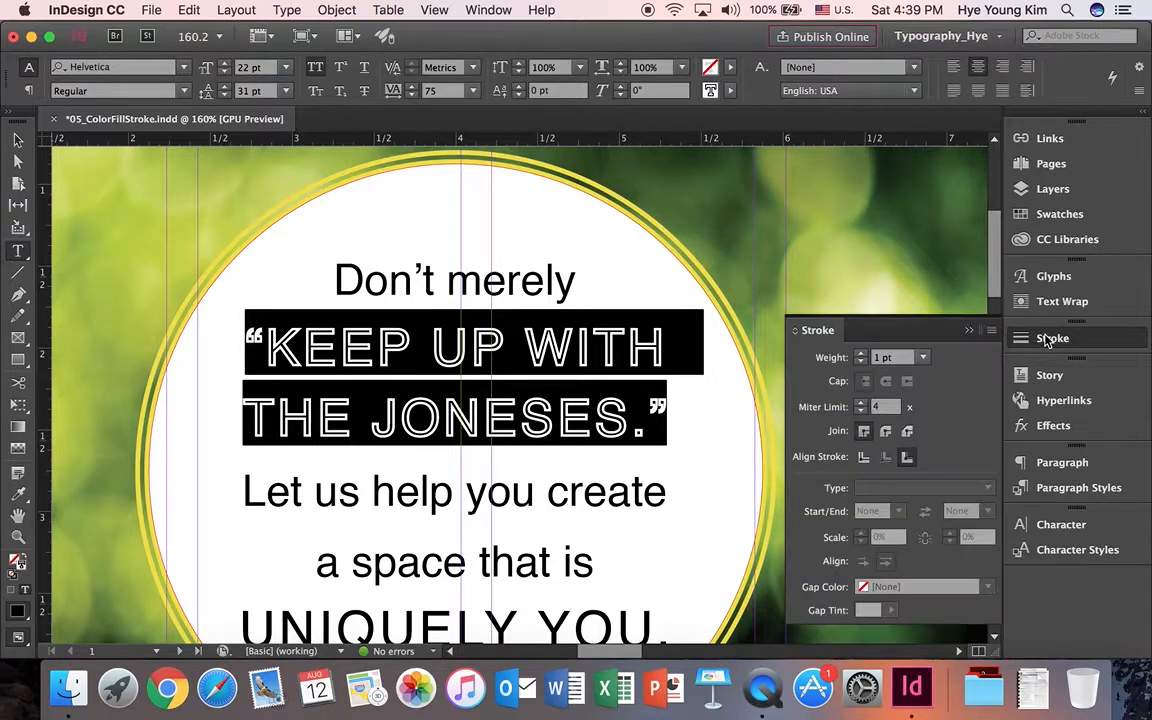
pyautogui.click(922, 358)
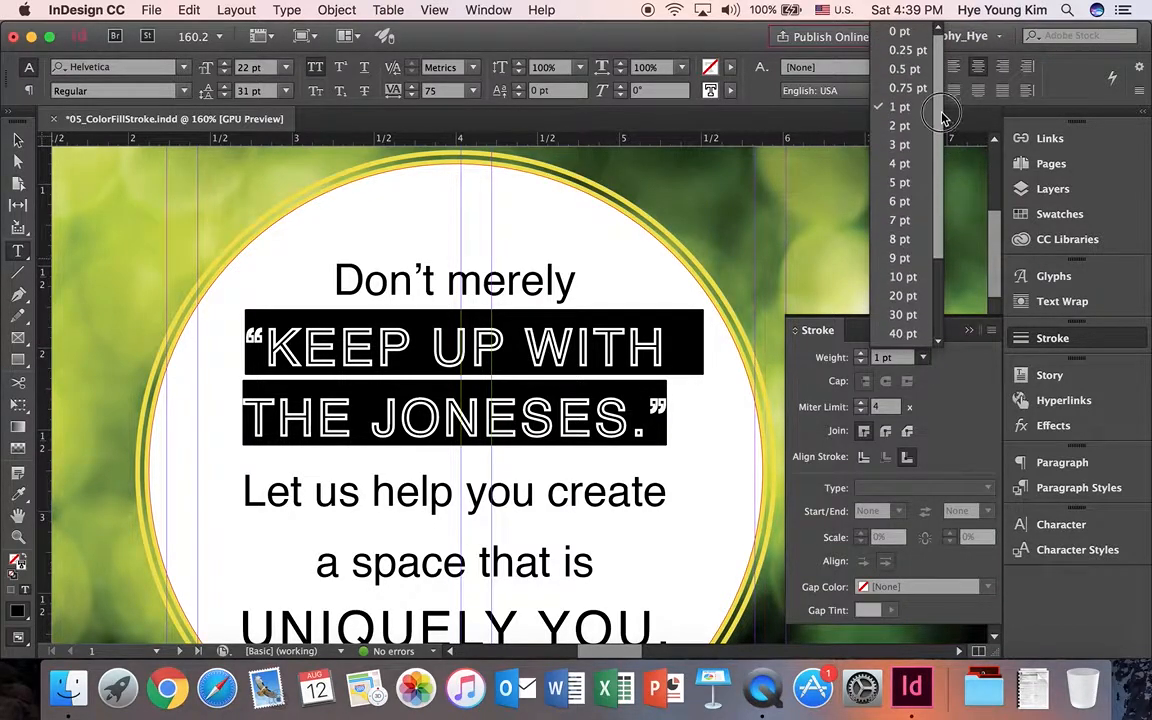
pyautogui.click(908, 50)
pyautogui.click(680, 403)
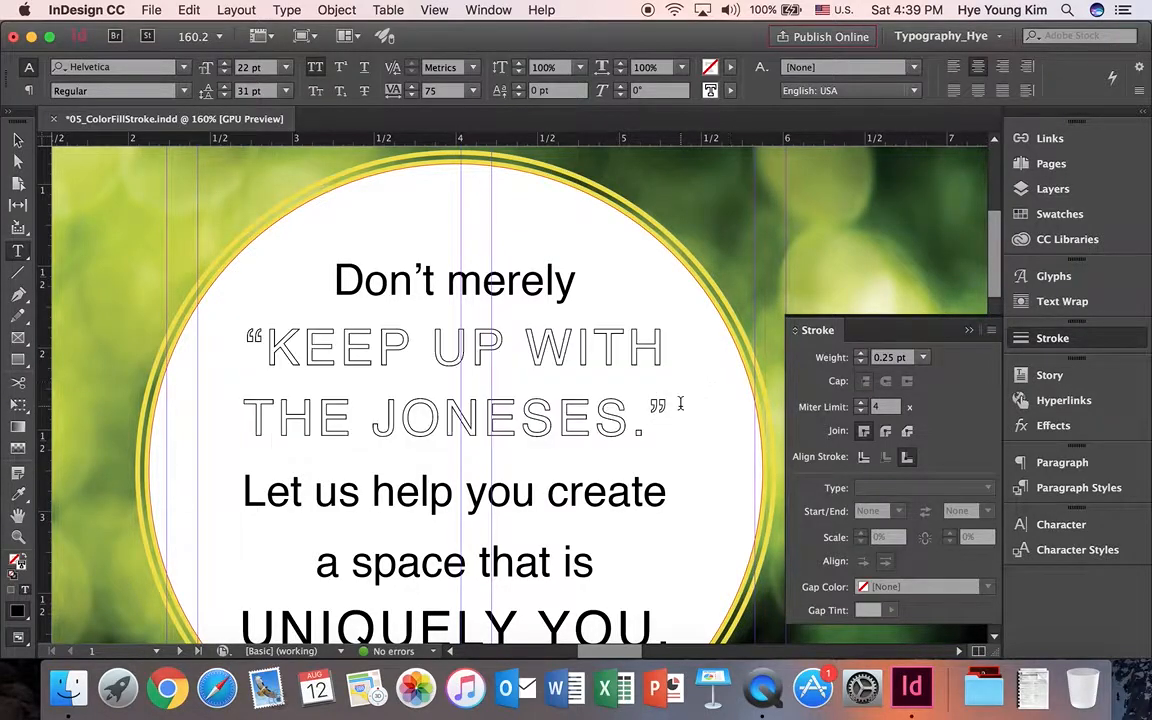
pyautogui.click(969, 331)
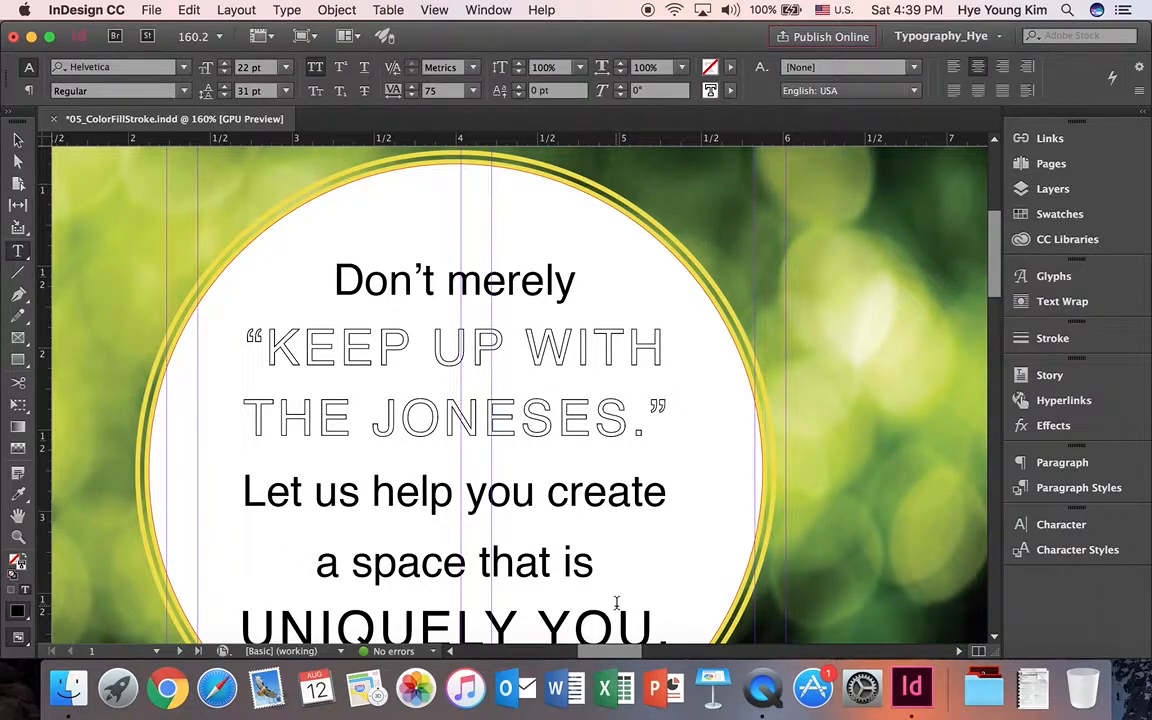
# Examine the outlined quote text in the circle at several magnifications and check its stroke settings
pyautogui.press('super+equal')
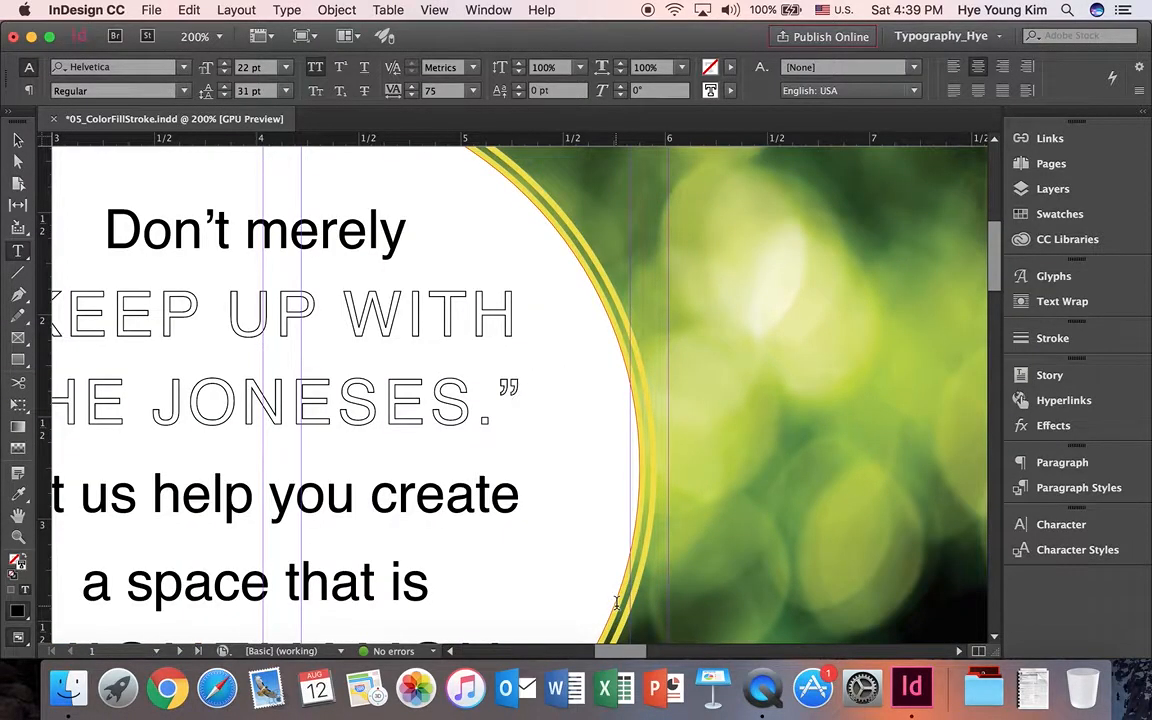
pyautogui.click(20, 537)
pyautogui.moveTo(380, 327); pyautogui.dragTo(284, 302)
pyautogui.moveTo(319, 350); pyautogui.dragTo(257, 296)
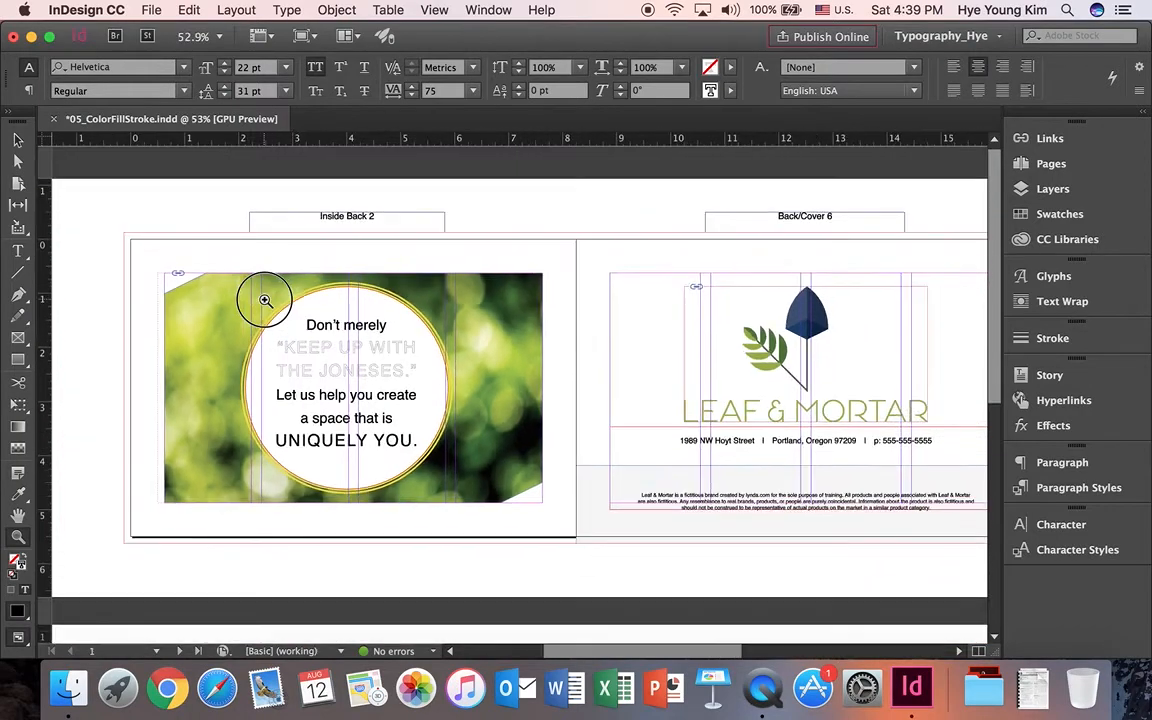
pyautogui.moveTo(589, 651)
pyautogui.mouseDown()
pyautogui.moveTo(724, 650)
pyautogui.moveTo(578, 650)
pyautogui.mouseUp()
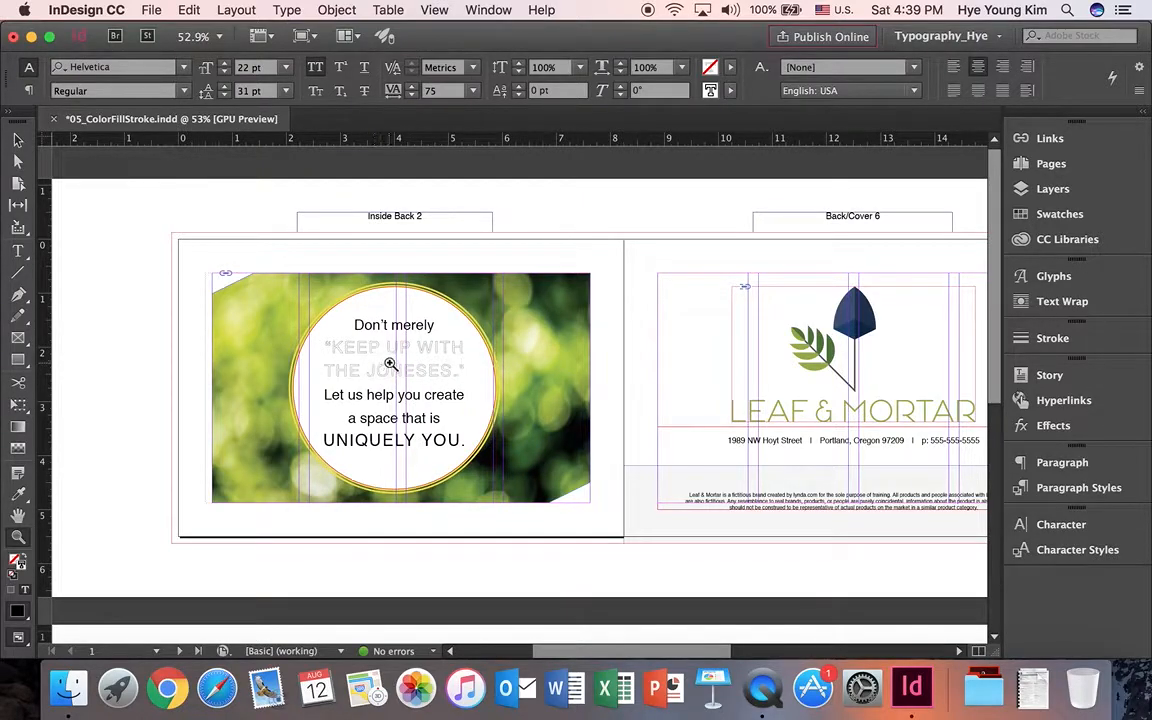
pyautogui.click(357, 328)
pyautogui.click(473, 349)
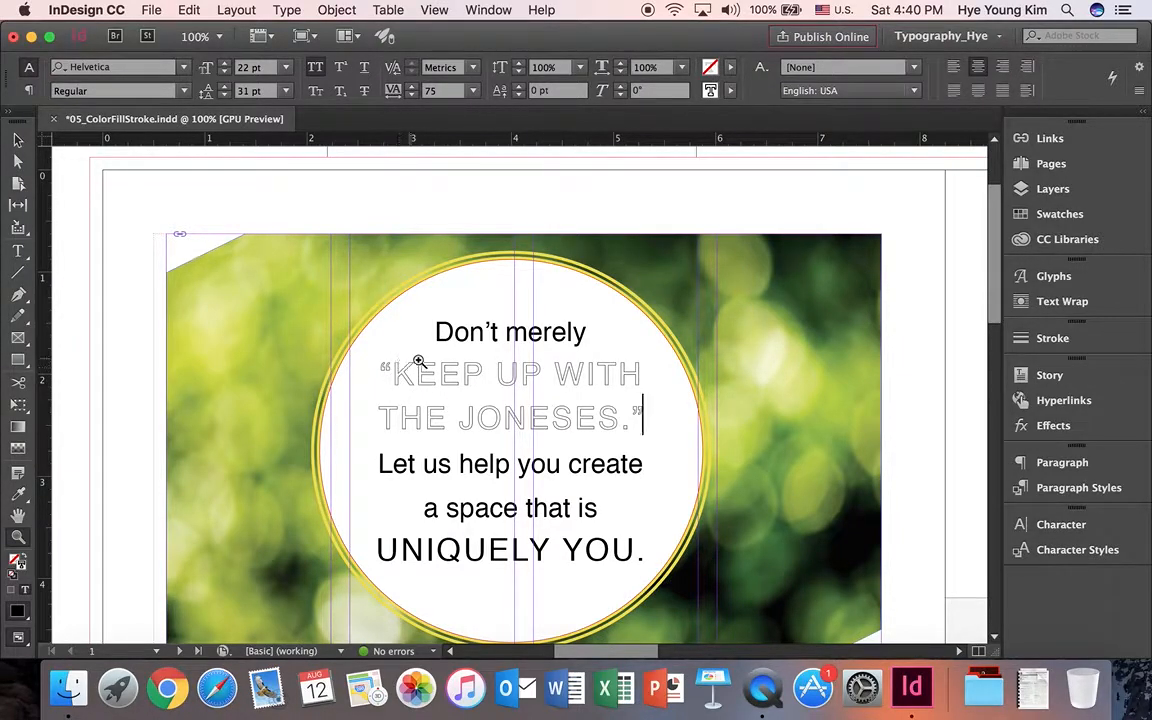
pyautogui.click(1094, 342)
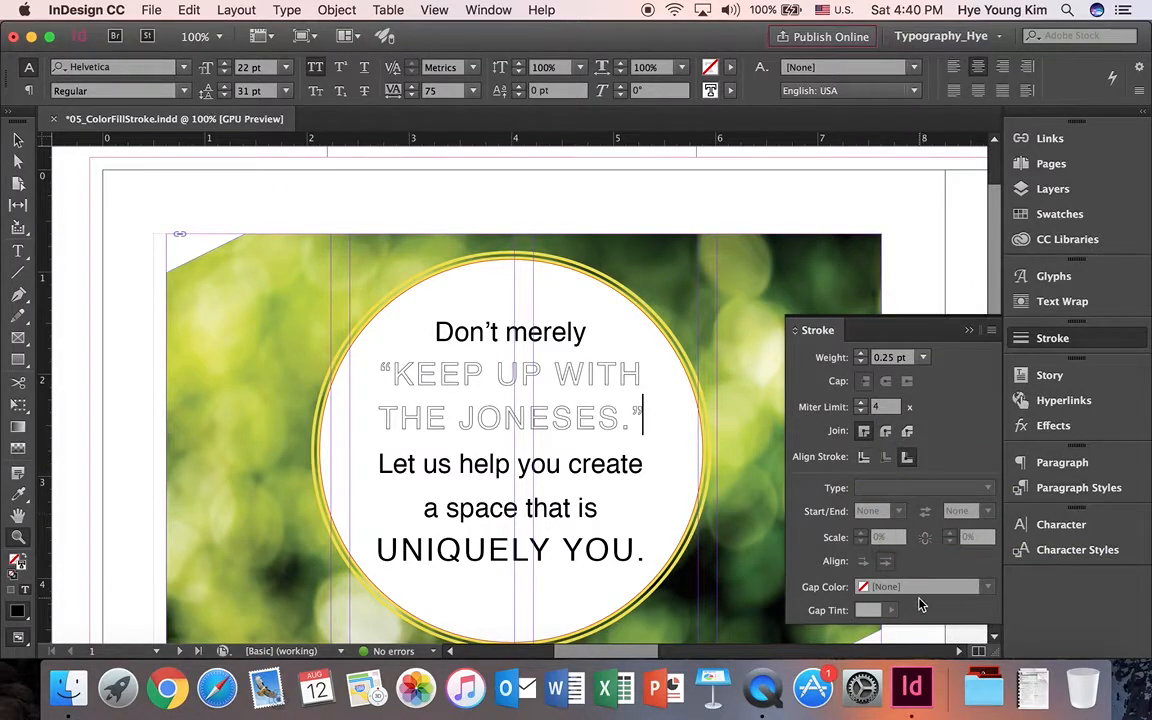
pyautogui.scroll(-5, 720, 335)
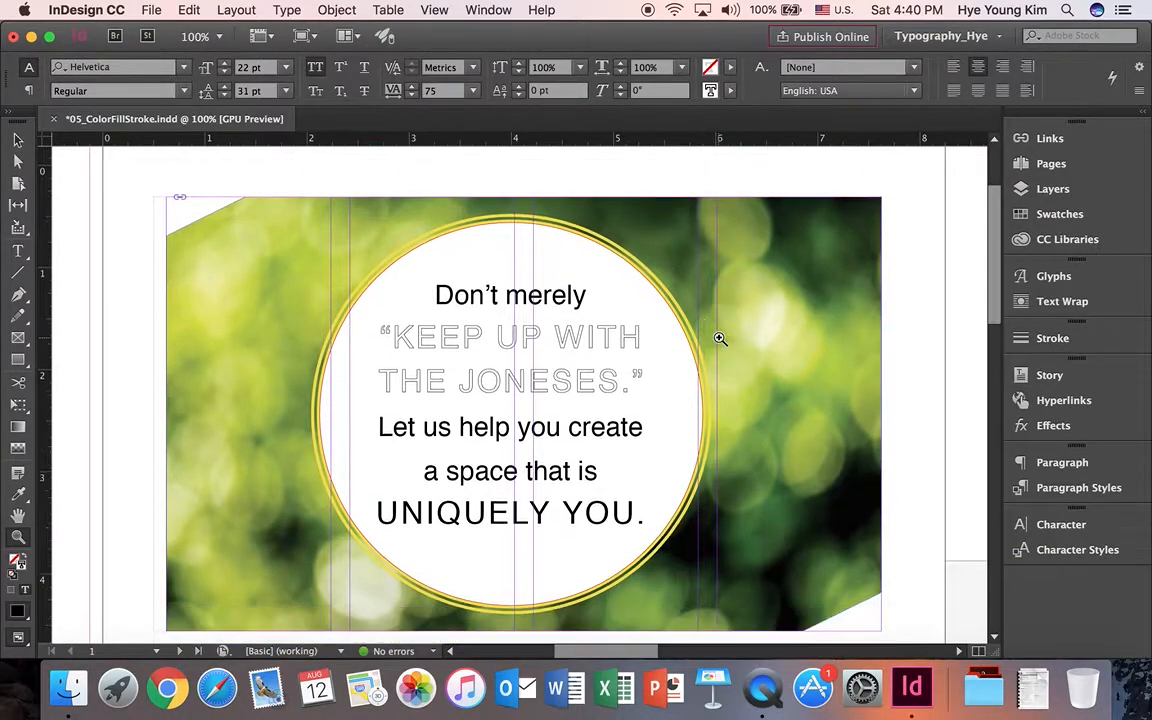
# Look over the Our Services text and photos on the Inside 4 page
pyautogui.scroll(-10, 720, 338)
pyautogui.moveTo(638, 648); pyautogui.dragTo(732, 637)
pyautogui.scroll(3, 723, 538)
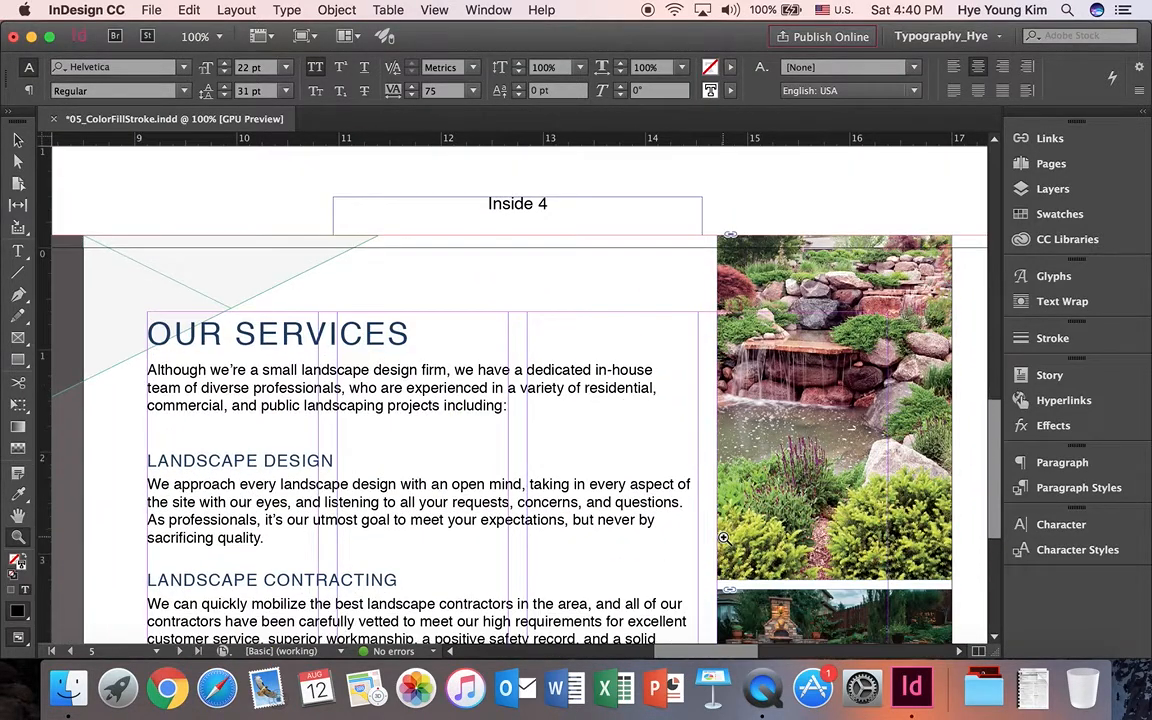
pyautogui.scroll(-3, 723, 538)
pyautogui.scroll(1, 723, 538)
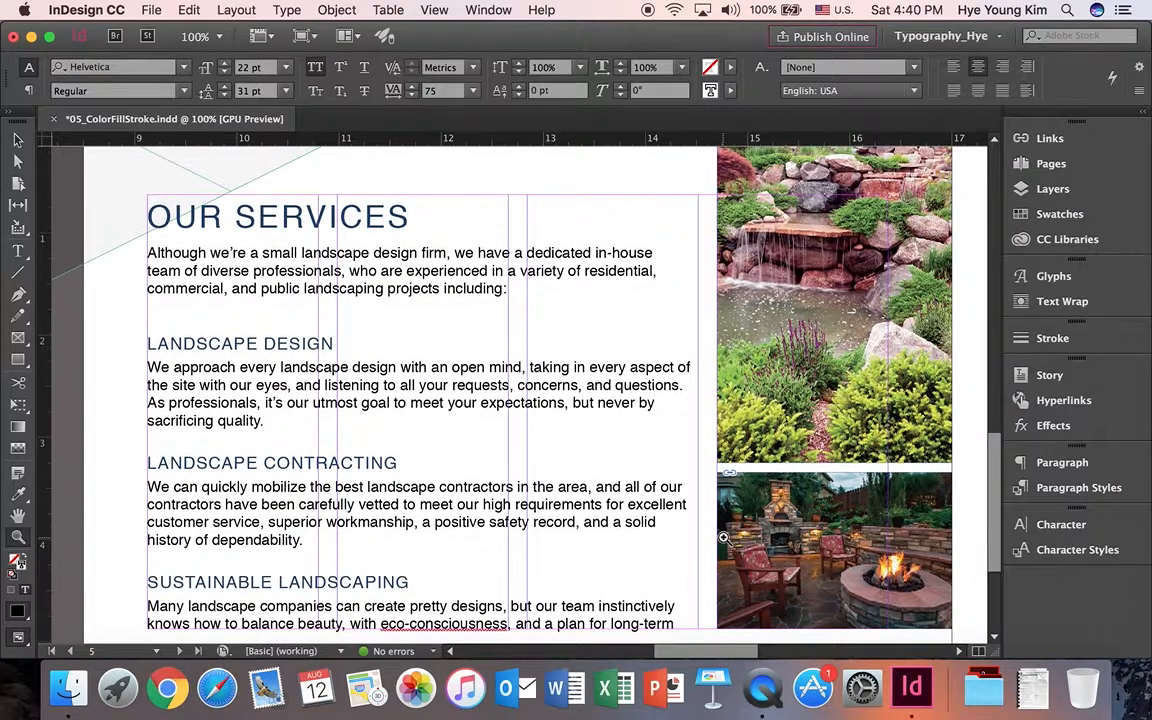
pyautogui.scroll(1, 723, 538)
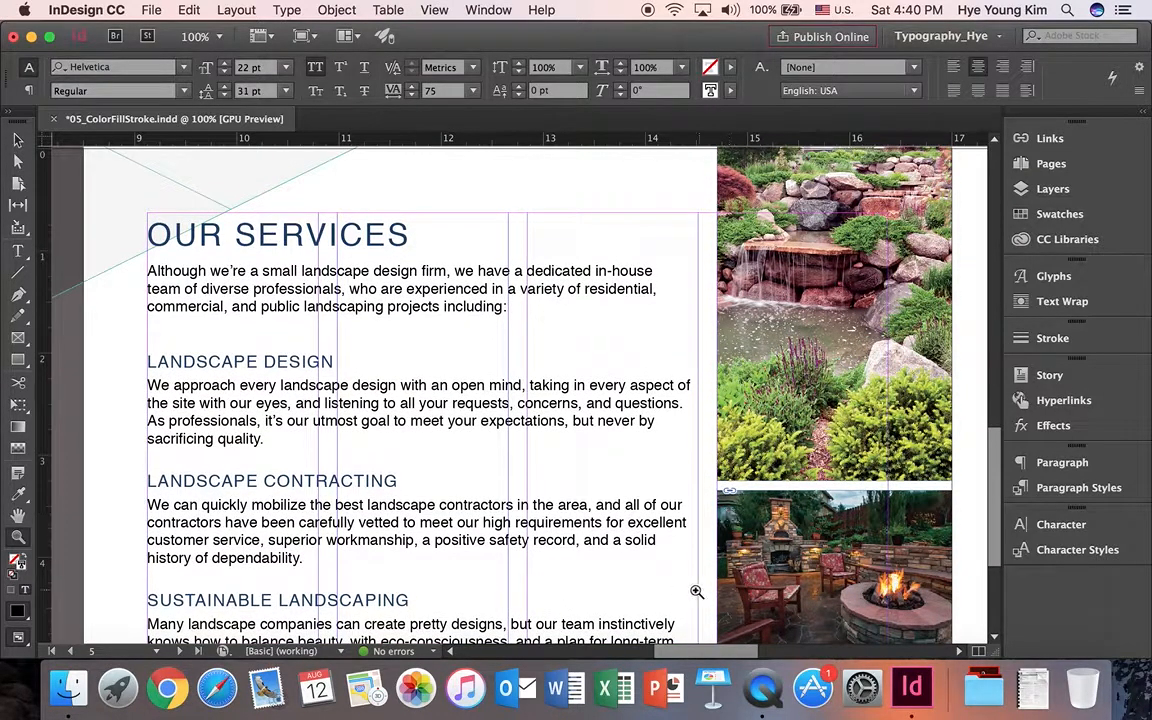
# Review the document's color swatches and look through the color panels that can be shown
pyautogui.click(1072, 216)
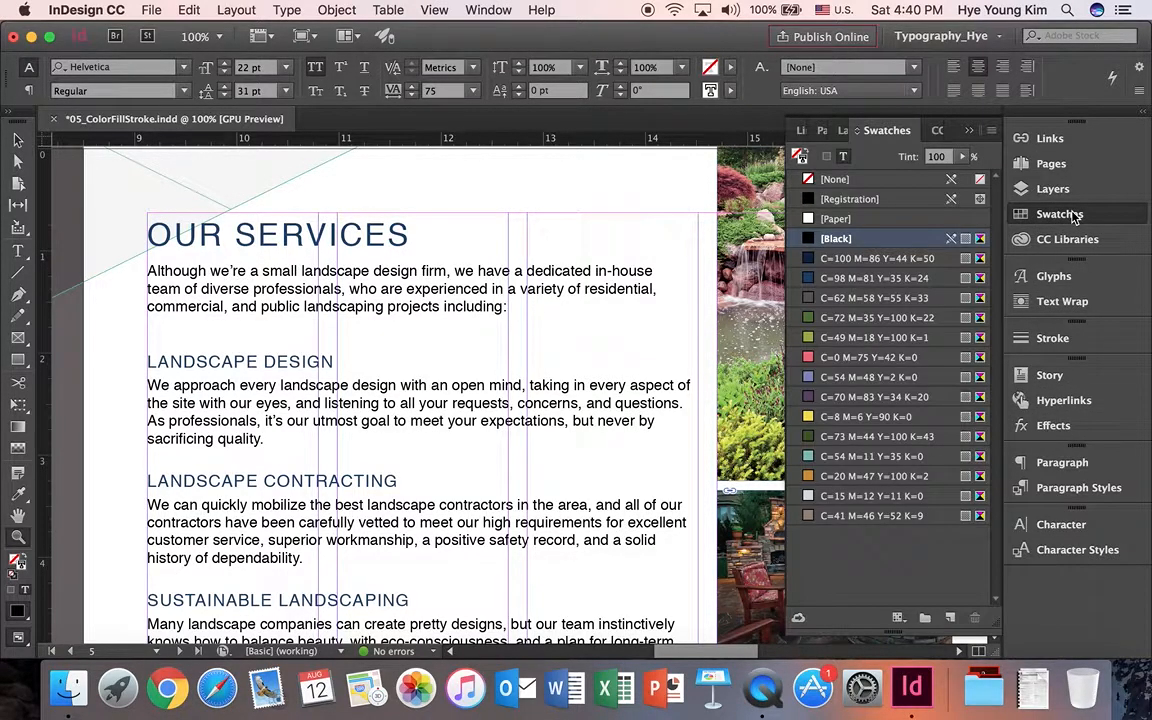
pyautogui.click(488, 9)
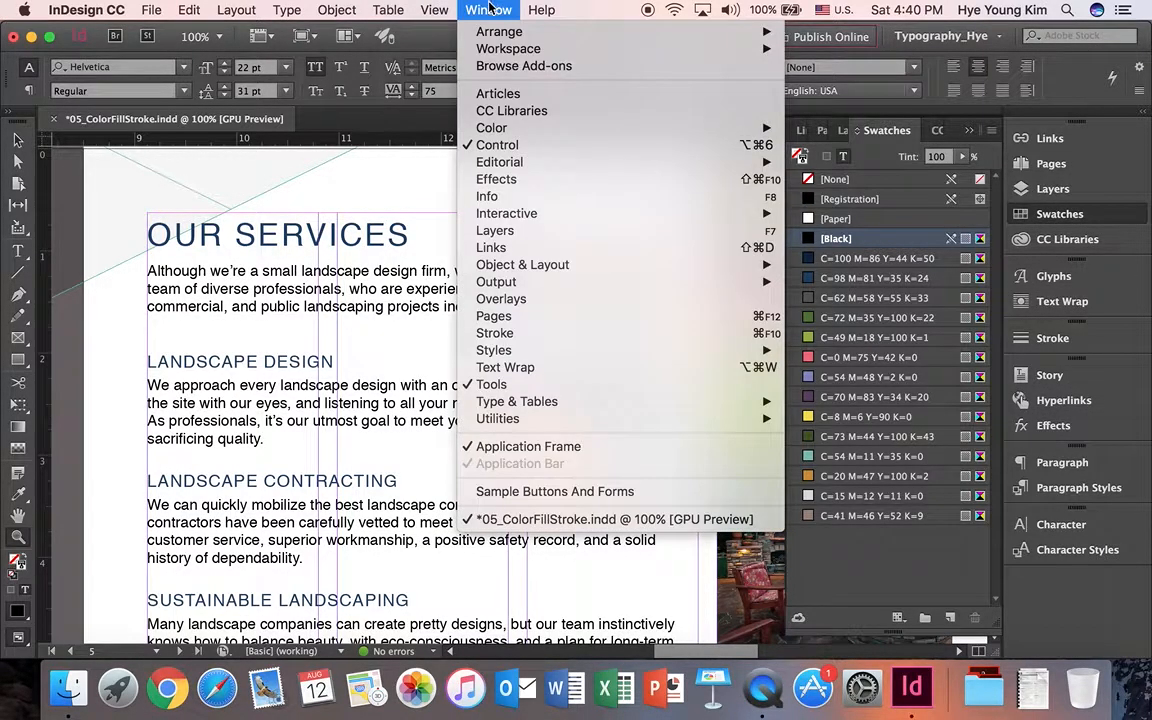
pyautogui.moveTo(562, 418)
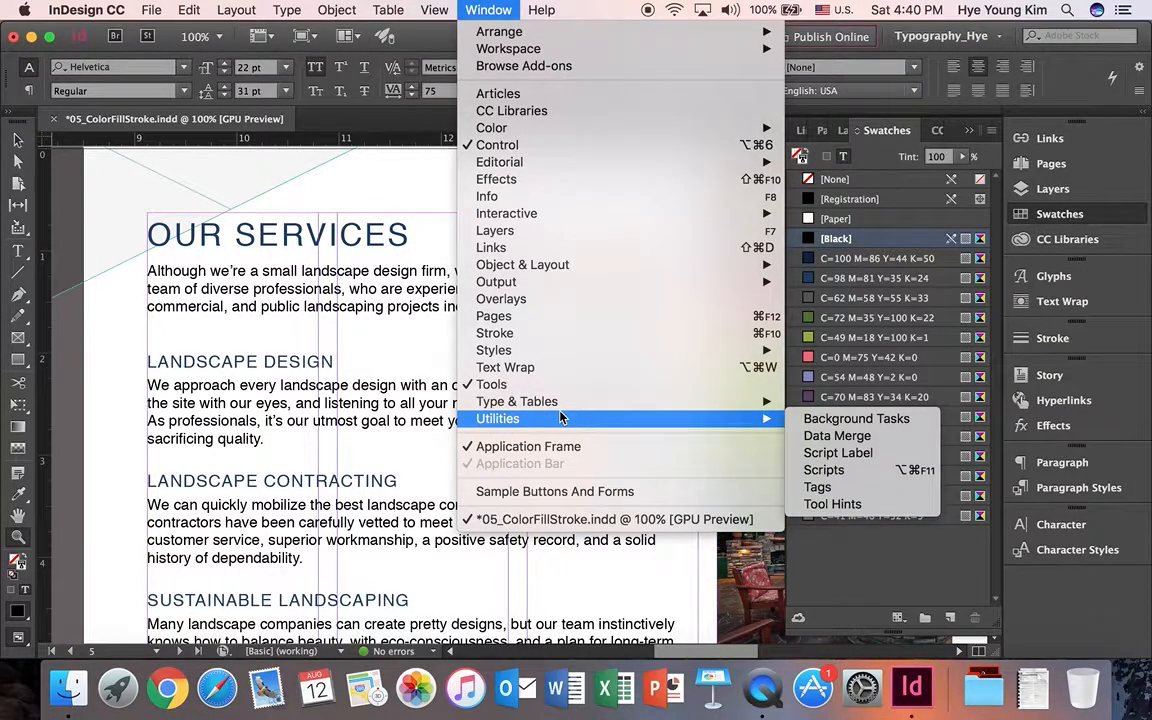
pyautogui.moveTo(437, 8)
pyautogui.moveTo(476, 8)
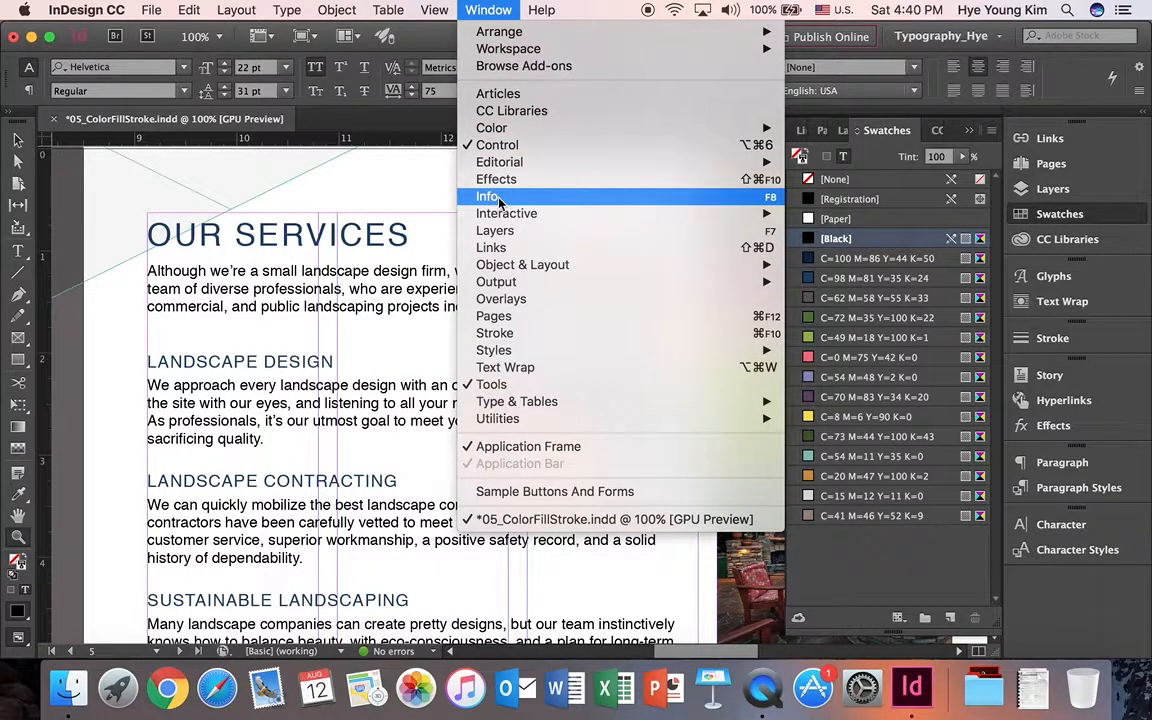
pyautogui.click(863, 129)
pyautogui.click(893, 134)
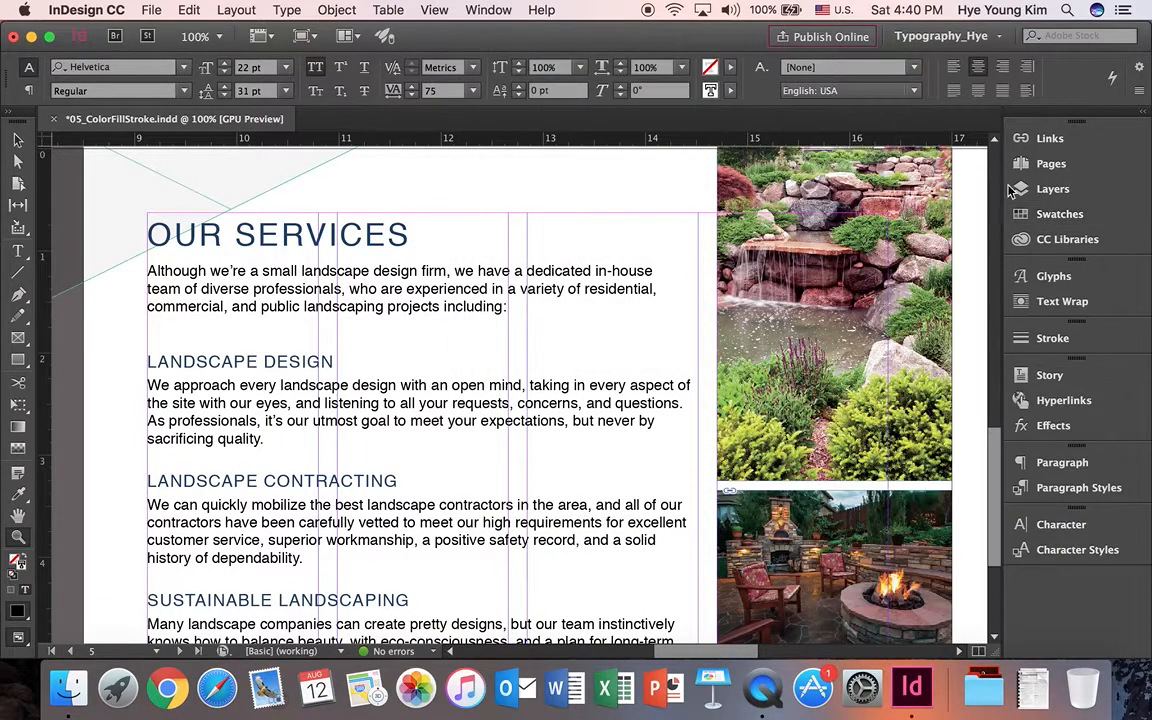
pyautogui.click(1043, 216)
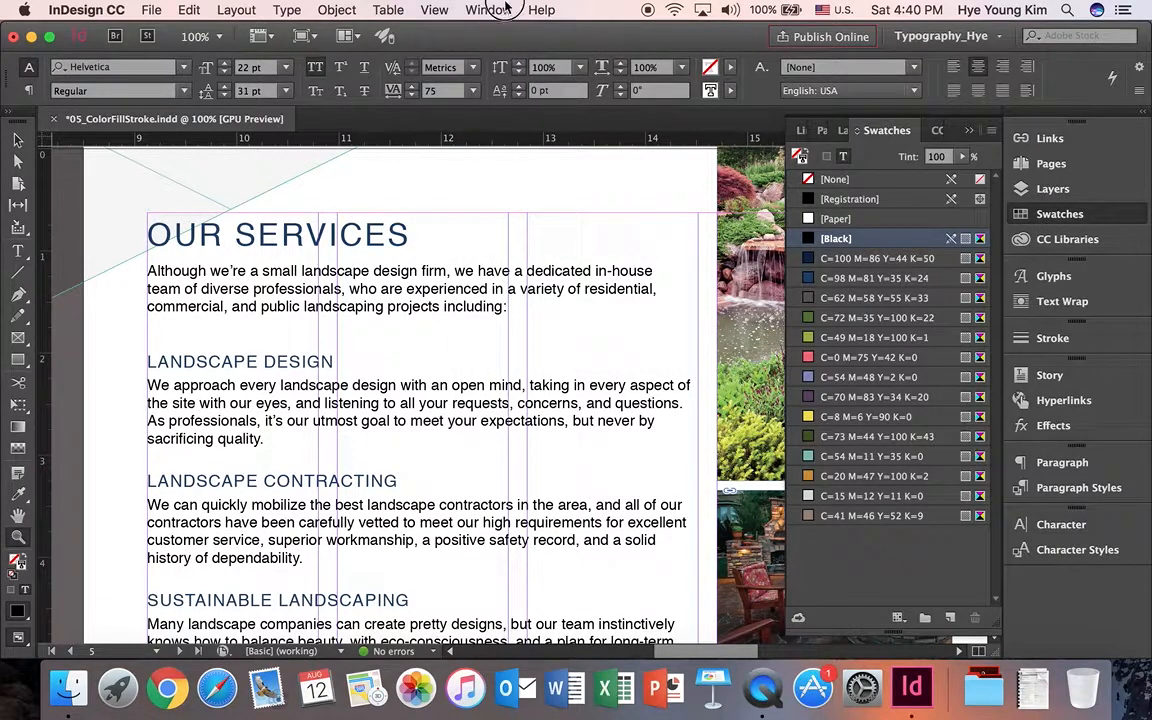
pyautogui.click(504, 9)
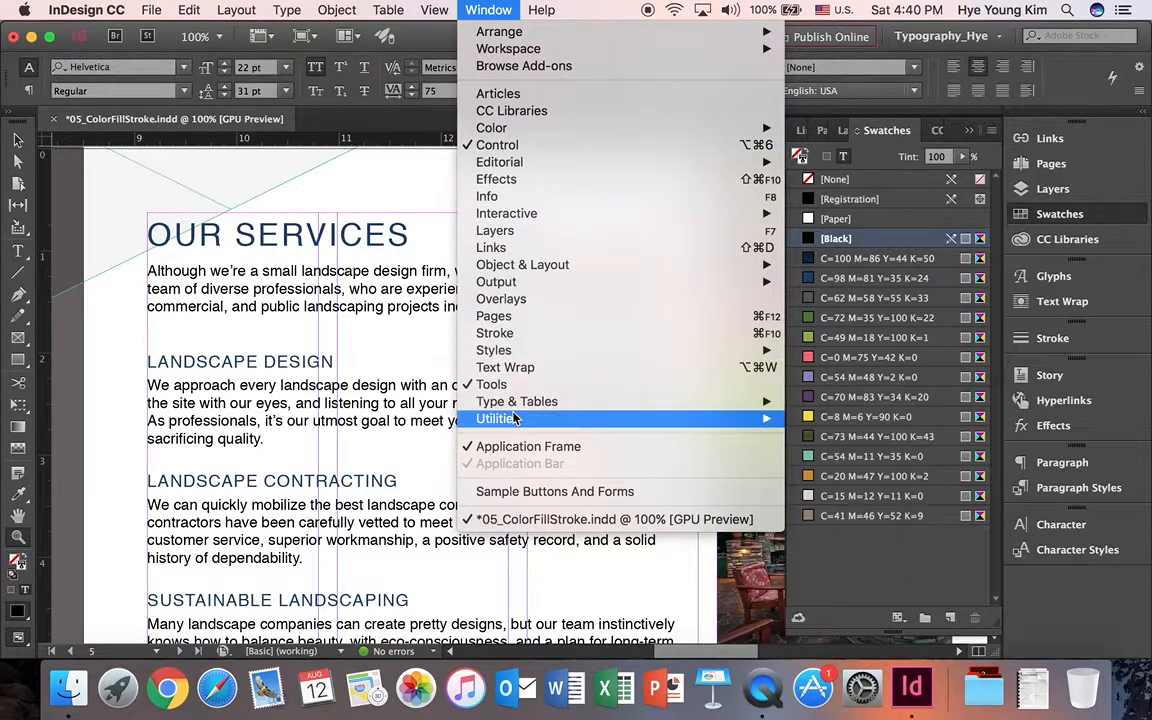
pyautogui.moveTo(520, 128)
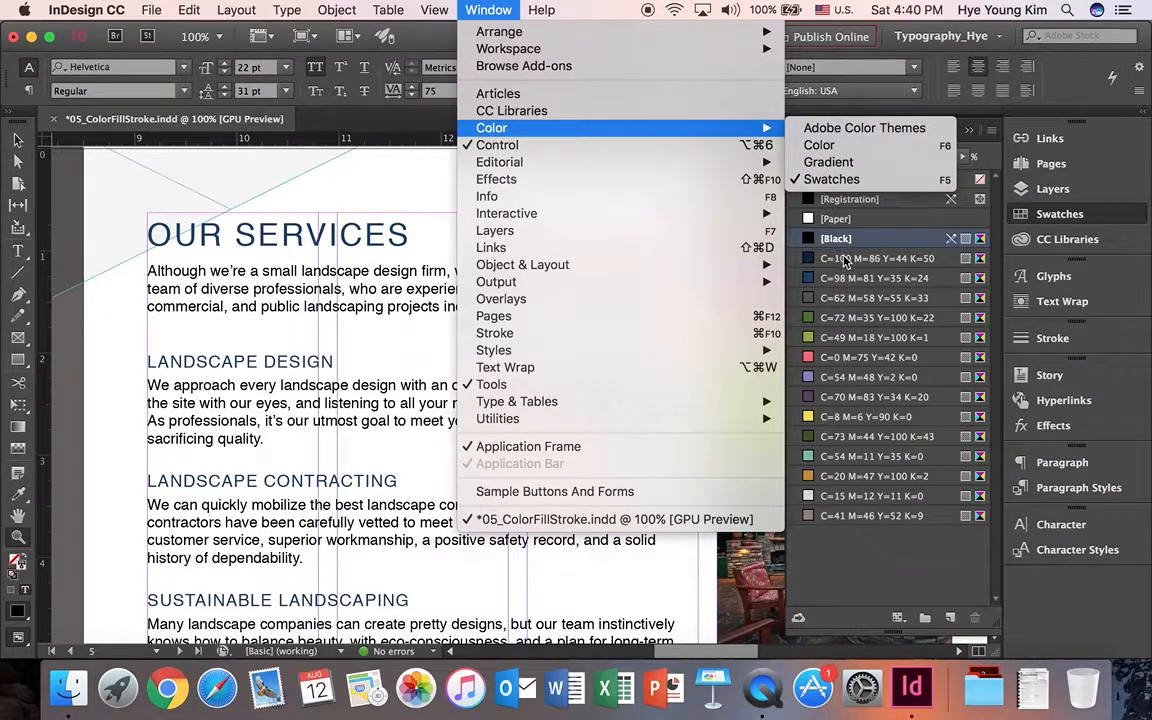
pyautogui.click(826, 183)
# Collapse the Swatches panel and reset the current custom typography workspace to its saved layout
pyautogui.click(1053, 218)
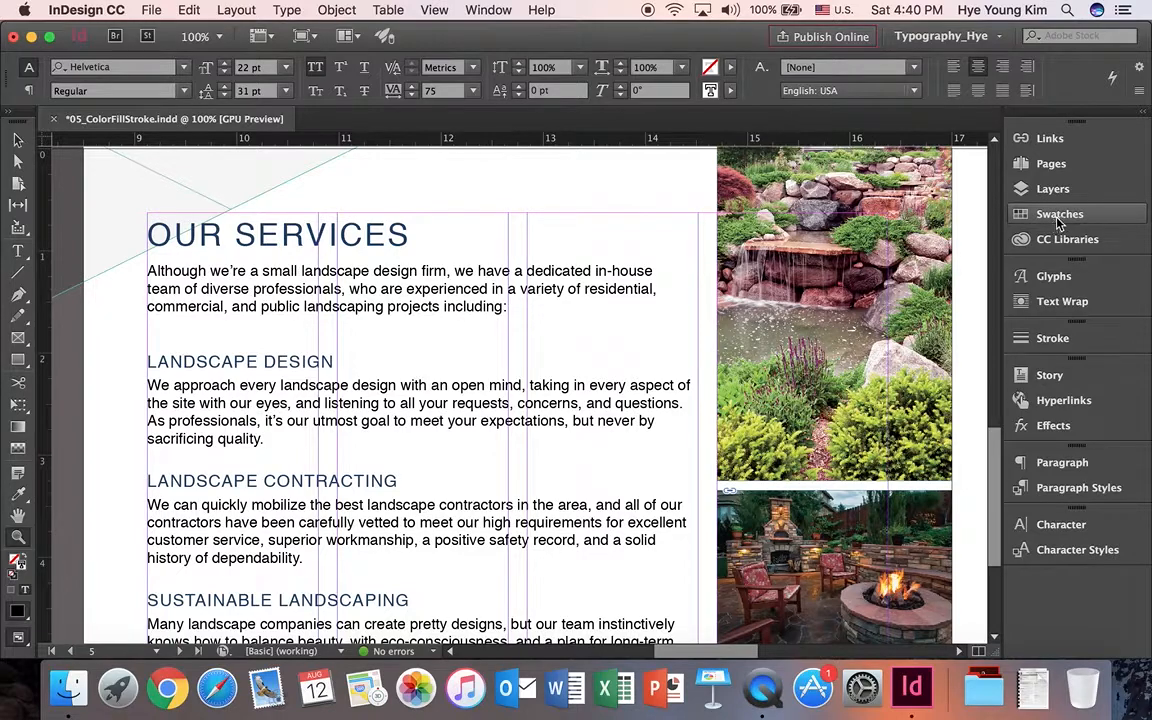
pyautogui.click(1057, 216)
pyautogui.click(1057, 216)
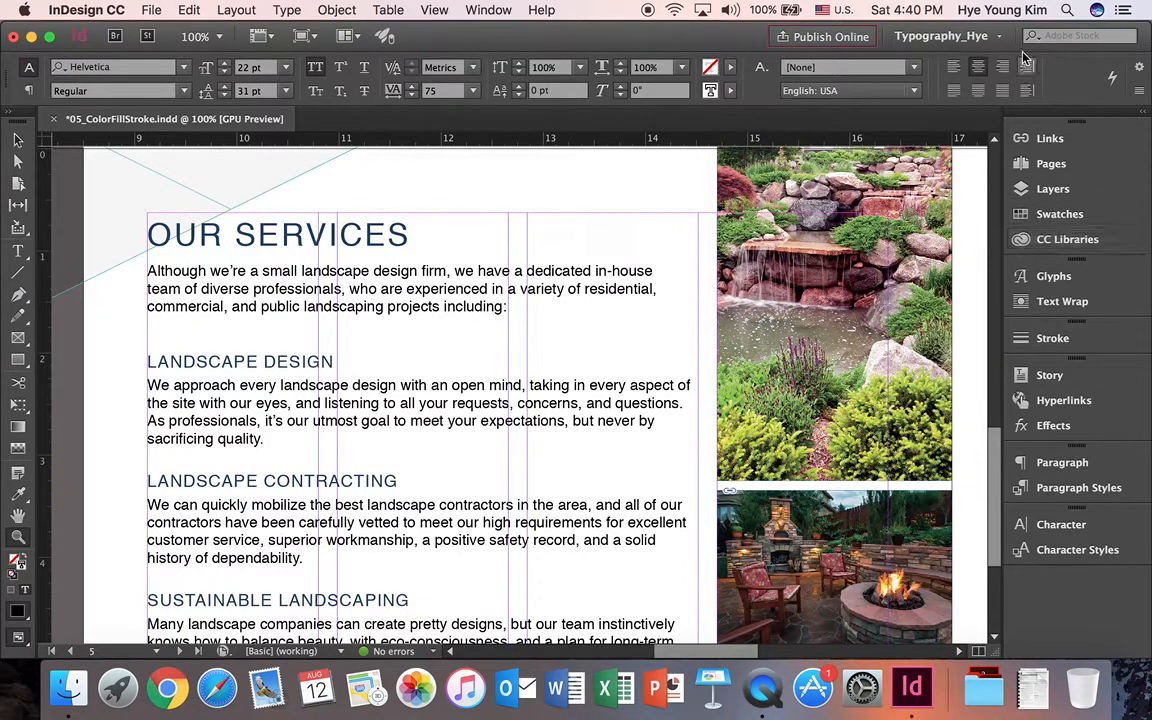
pyautogui.click(912, 36)
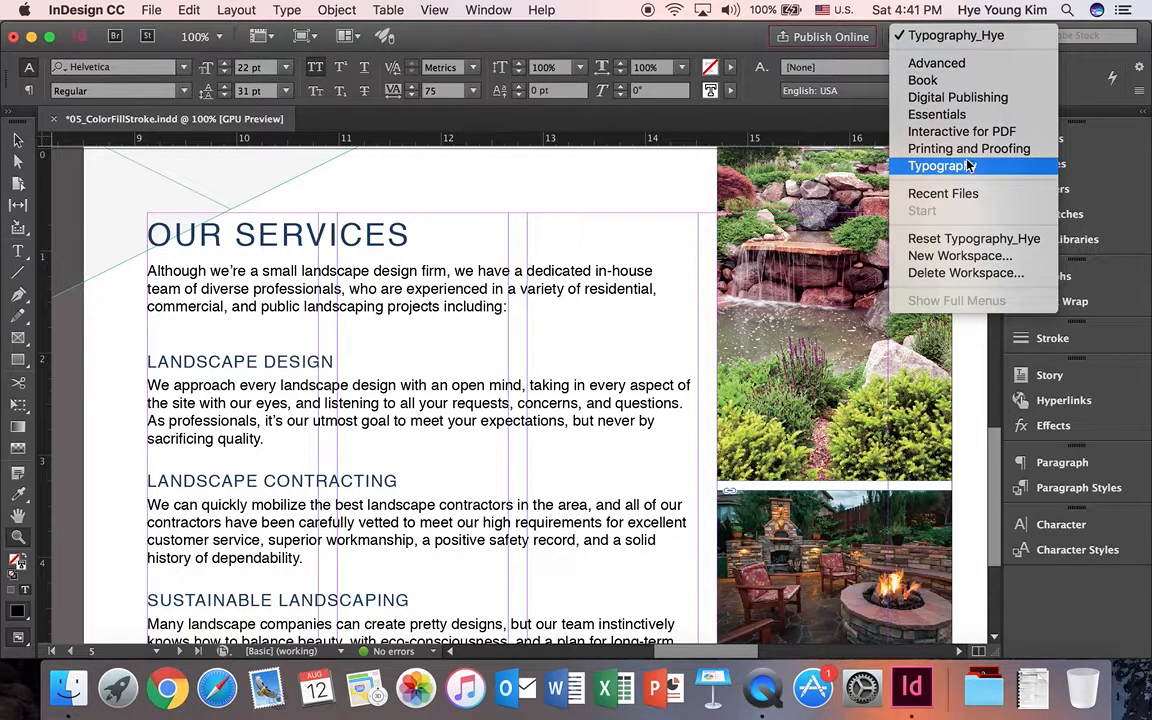
pyautogui.click(954, 238)
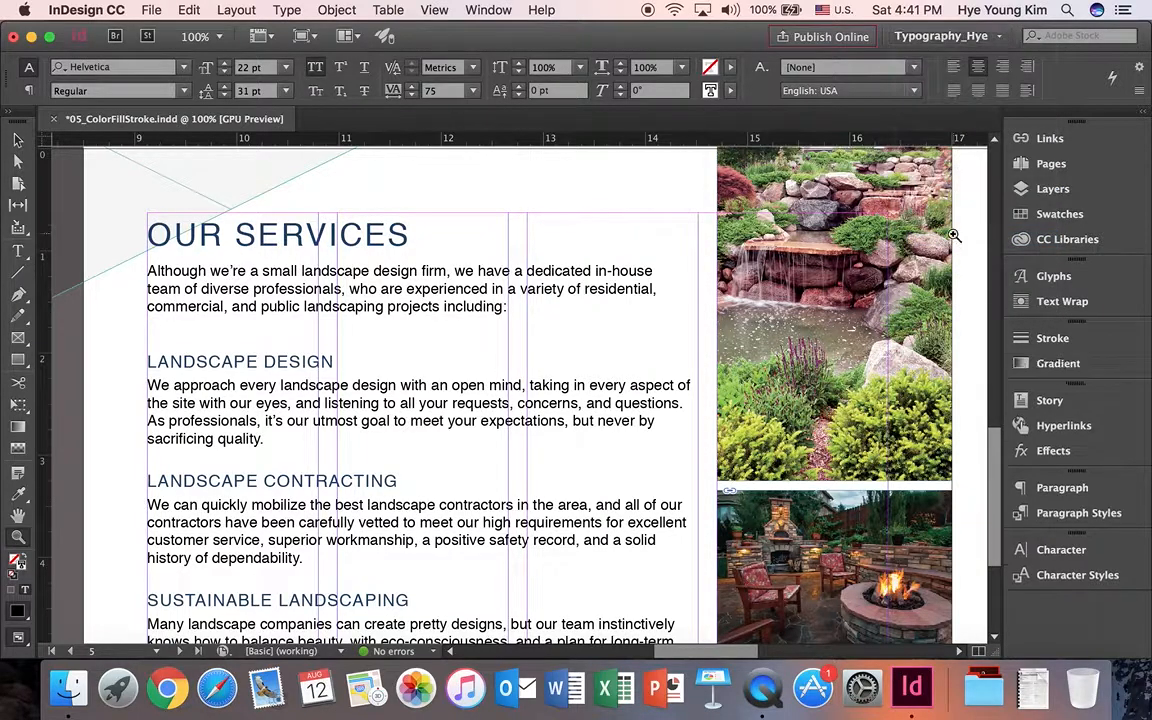
# Expand the Swatches panel to list every swatch and start a new process color swatch in CMYK mode
pyautogui.click(1059, 214)
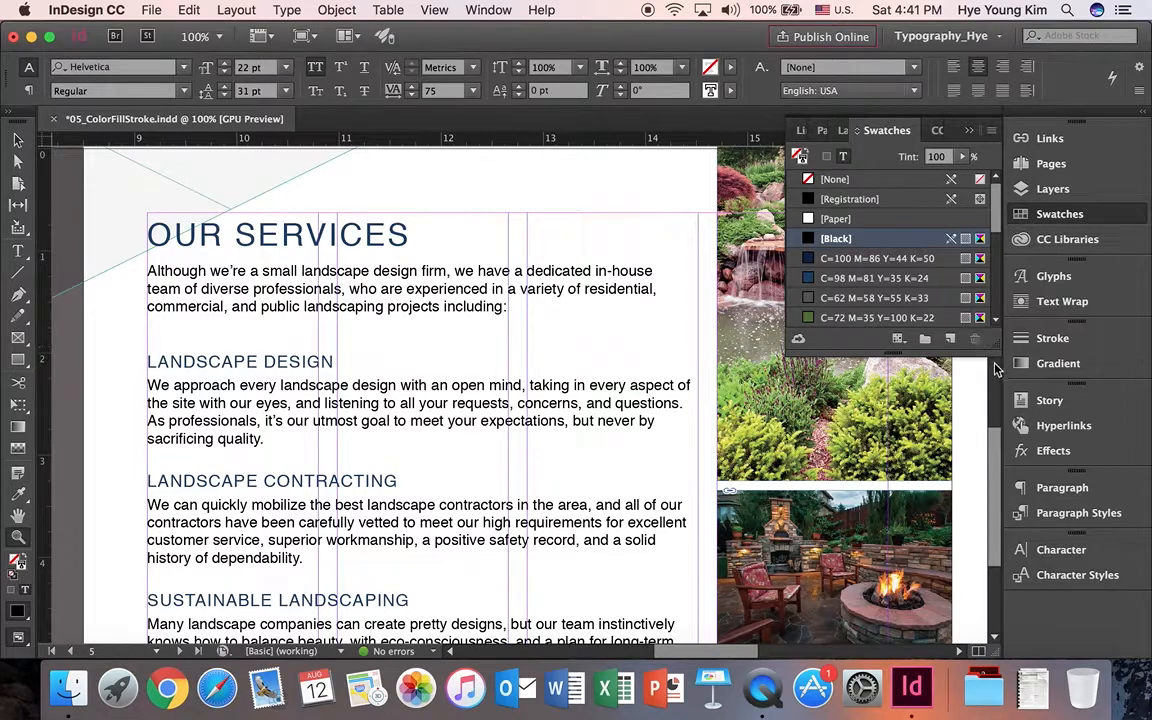
pyautogui.moveTo(981, 345); pyautogui.dragTo(966, 615)
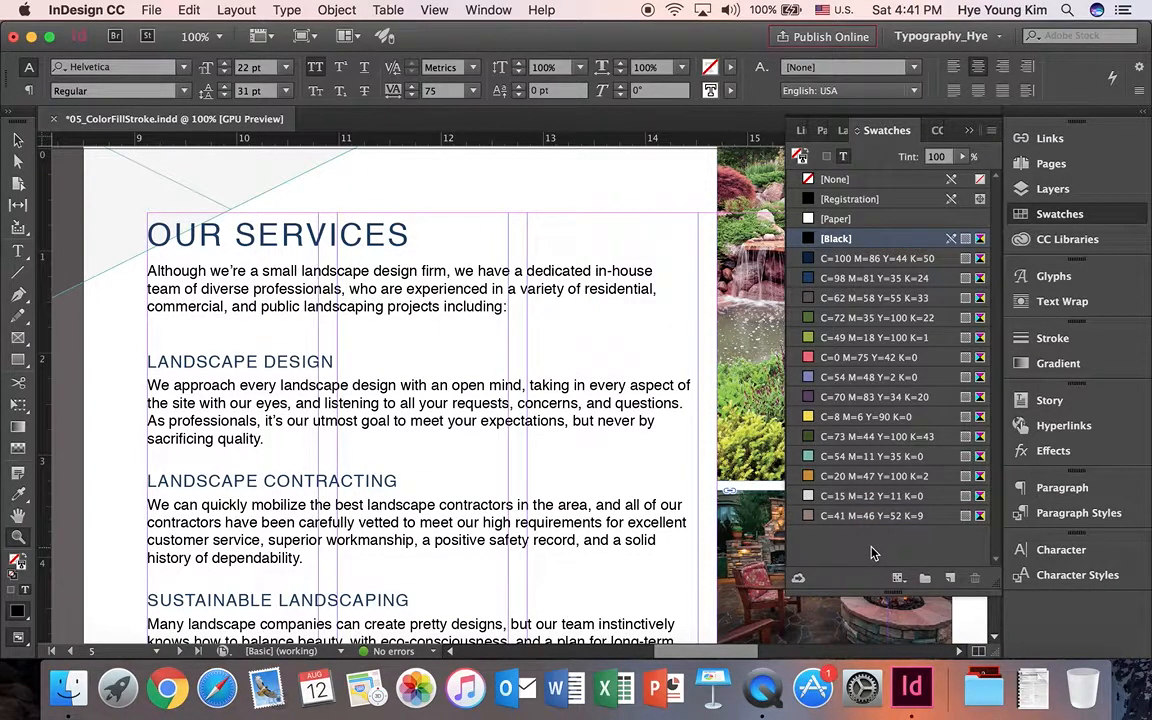
pyautogui.click(991, 131)
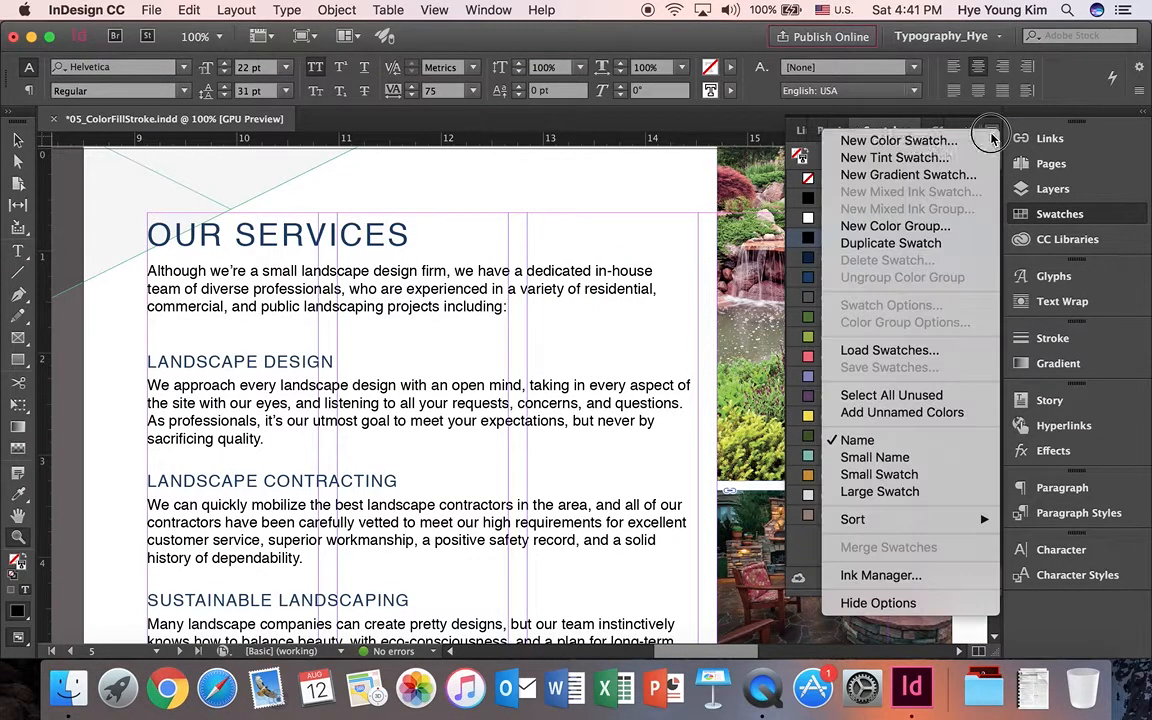
pyautogui.click(900, 141)
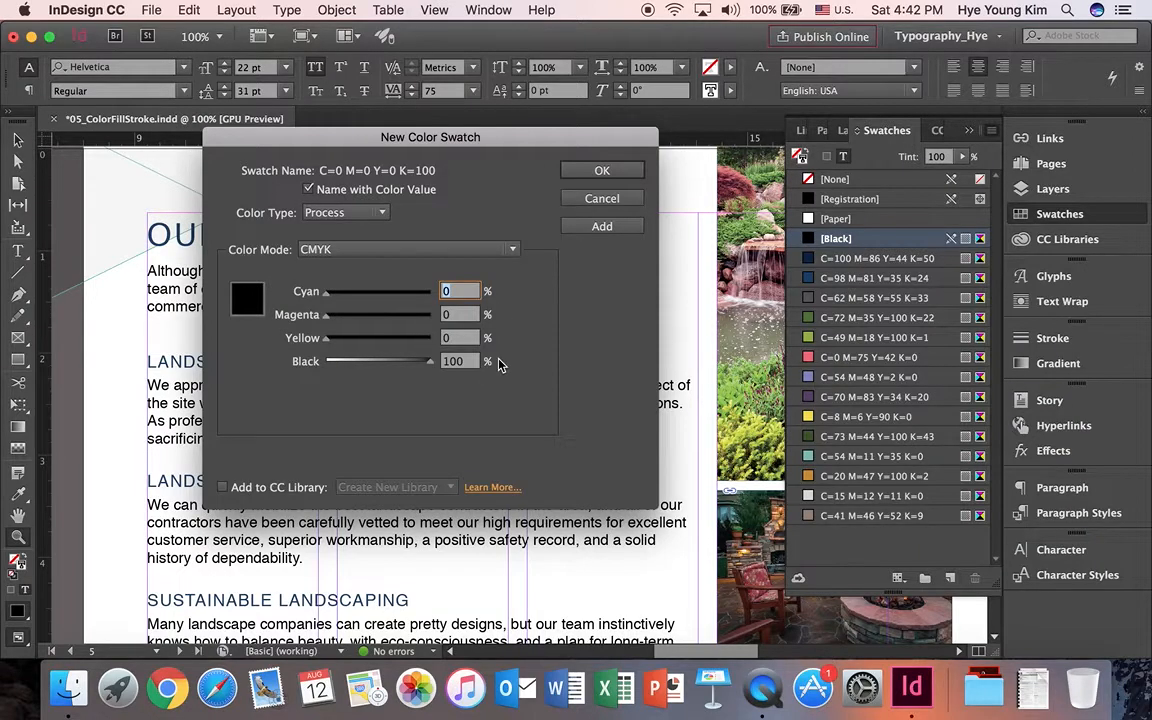
pyautogui.click(419, 250)
pyautogui.click(410, 272)
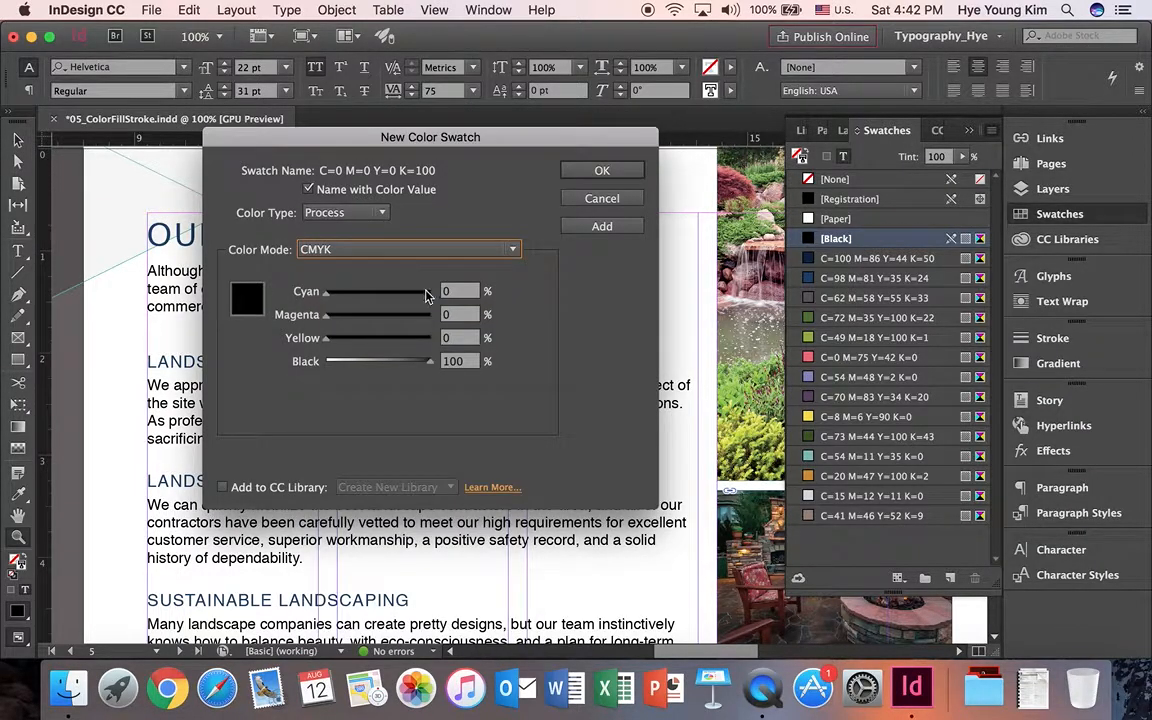
# Mix an orange for the new swatch with C=16, M=71, Y=81 and K=7
pyautogui.moveTo(335, 291); pyautogui.dragTo(367, 292)
pyautogui.moveTo(428, 361); pyautogui.dragTo(362, 366)
pyautogui.moveTo(326, 314); pyautogui.dragTo(350, 293)
pyautogui.moveTo(326, 338); pyautogui.dragTo(337, 366)
pyautogui.moveTo(382, 322)
pyautogui.mouseDown()
pyautogui.moveTo(405, 323)
pyautogui.moveTo(383, 320)
pyautogui.mouseUp()
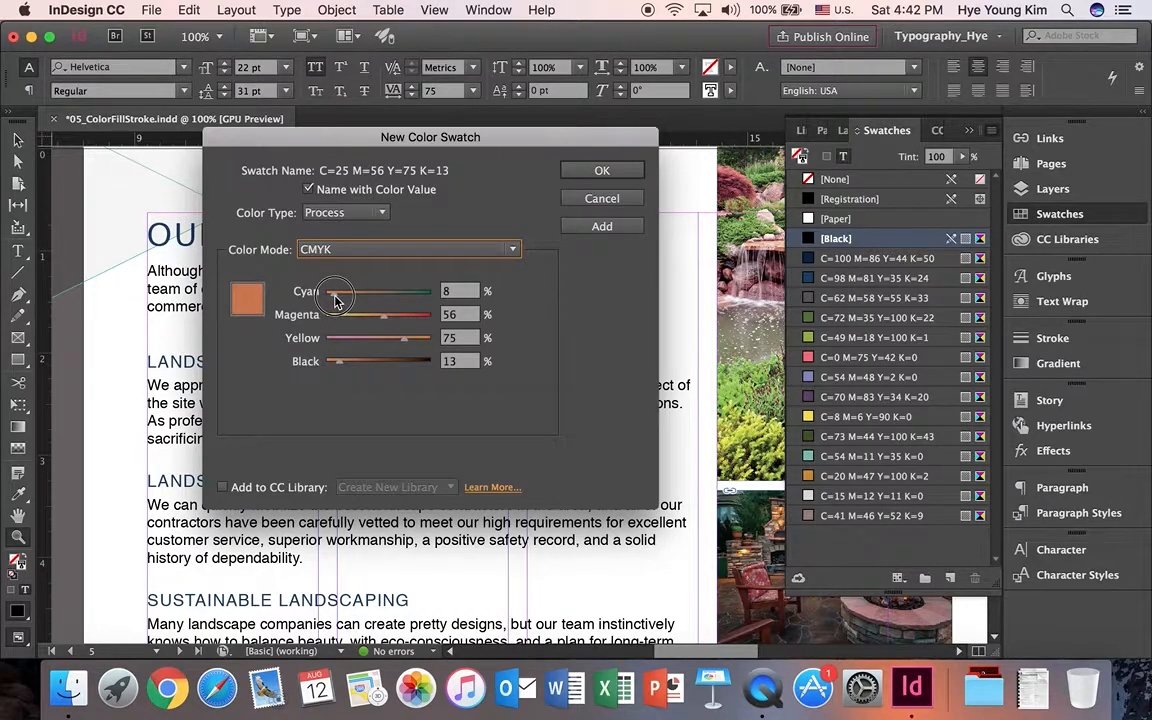
pyautogui.moveTo(352, 296); pyautogui.dragTo(411, 343)
pyautogui.moveTo(341, 362); pyautogui.dragTo(334, 362)
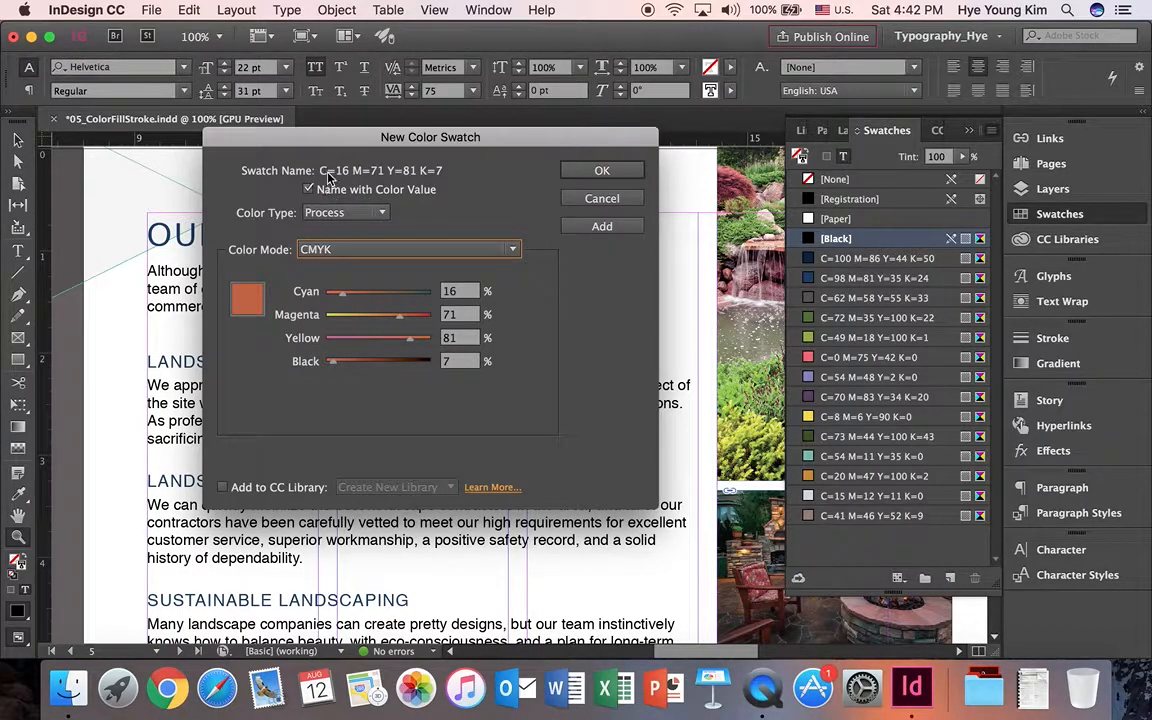
# Name the swatch "Orange" plus the author's first name instead of its color values, and add it to the document swatches
pyautogui.click(416, 190)
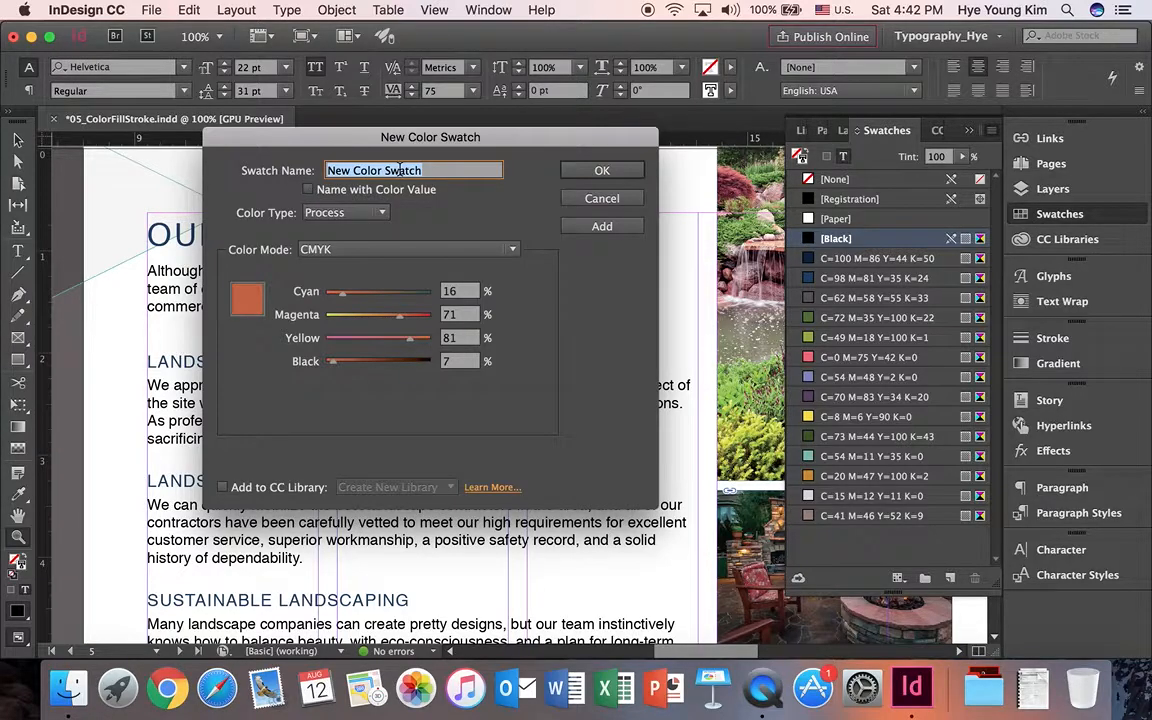
pyautogui.write('Orange Hye')
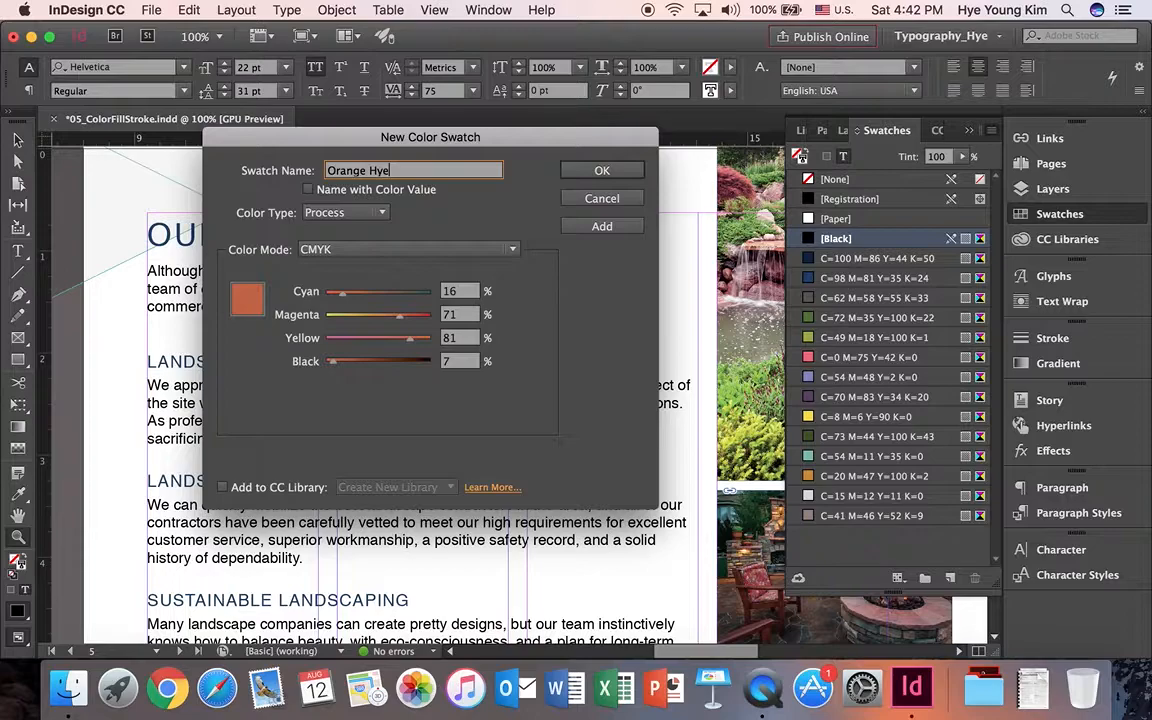
pyautogui.click(594, 228)
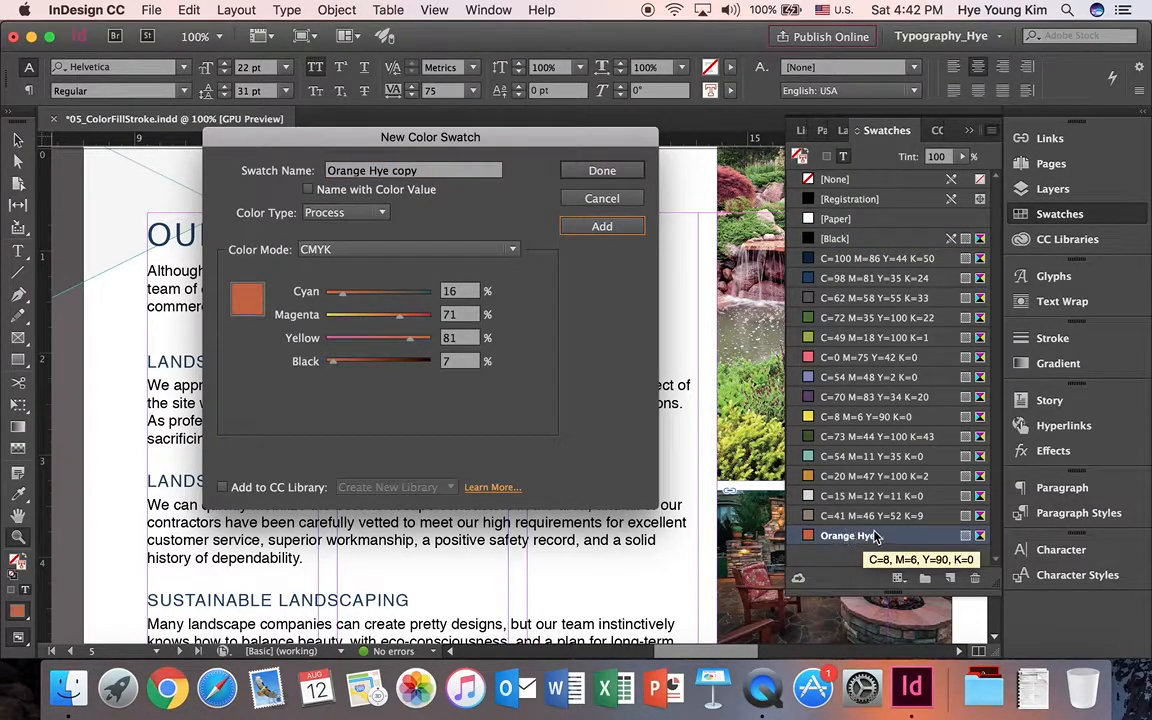
# Mix a yellow for the next swatch with C=0, M=12, Y=85 and K=13
pyautogui.click(348, 316)
pyautogui.moveTo(348, 317); pyautogui.dragTo(325, 297)
pyautogui.moveTo(409, 338)
pyautogui.mouseDown()
pyautogui.moveTo(360, 339)
pyautogui.moveTo(413, 338)
pyautogui.mouseUp()
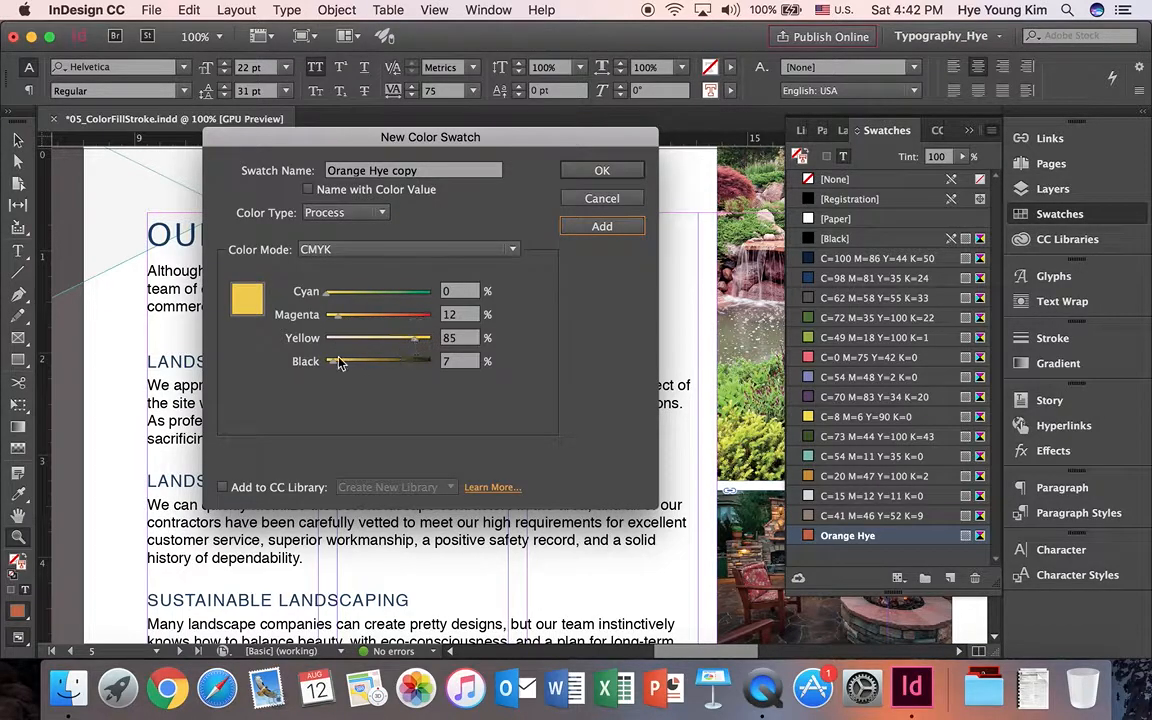
pyautogui.moveTo(334, 363); pyautogui.dragTo(338, 367)
# Name the swatch "Yellow" plus the author's first name, add it to the document swatches and finish creating swatches
pyautogui.click(399, 170)
pyautogui.moveTo(401, 170); pyautogui.dragTo(168, 165)
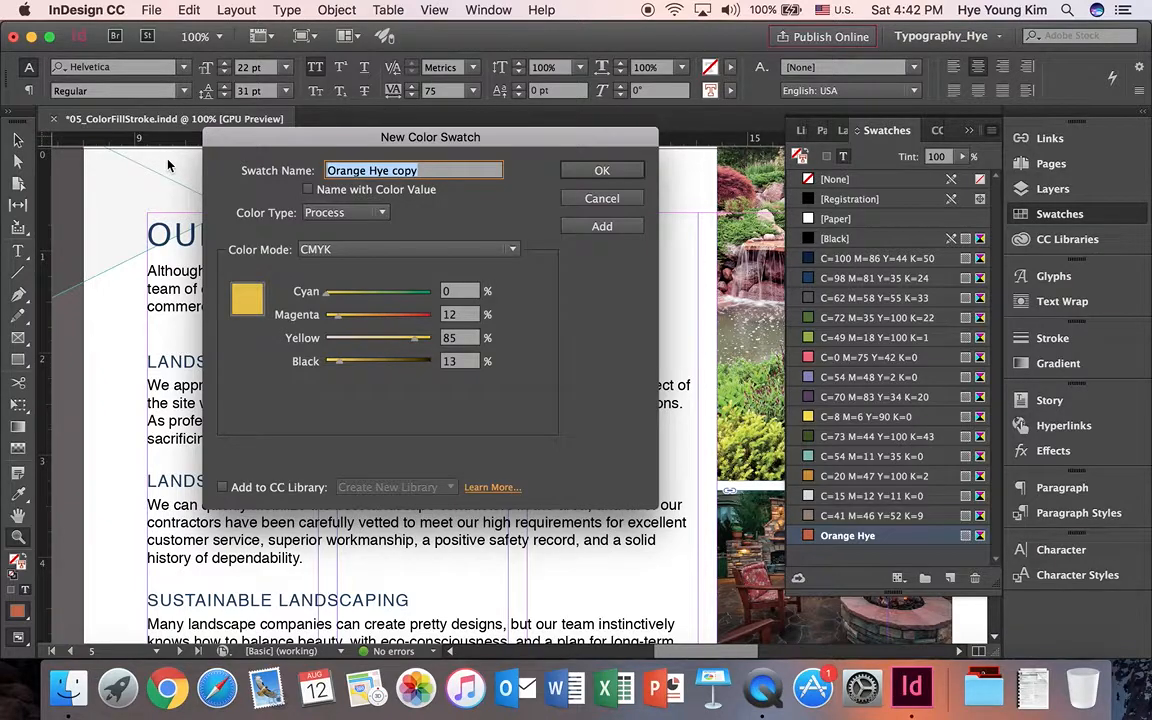
pyautogui.write('Yellow Hye')
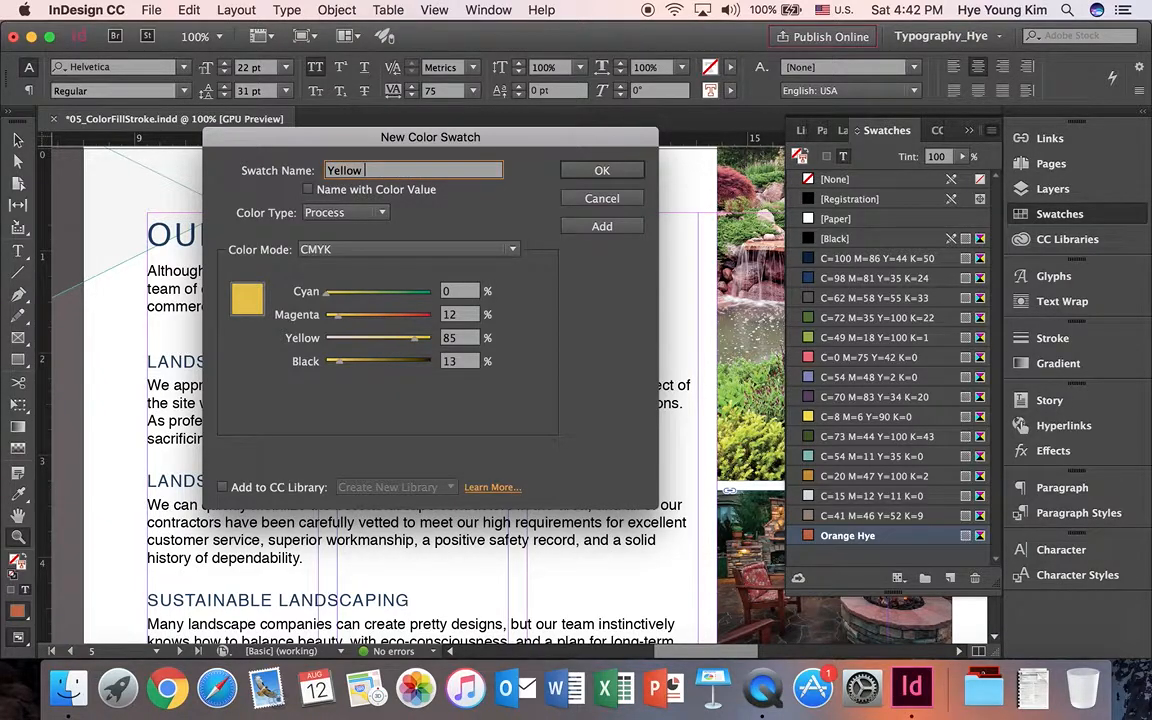
pyautogui.click(600, 226)
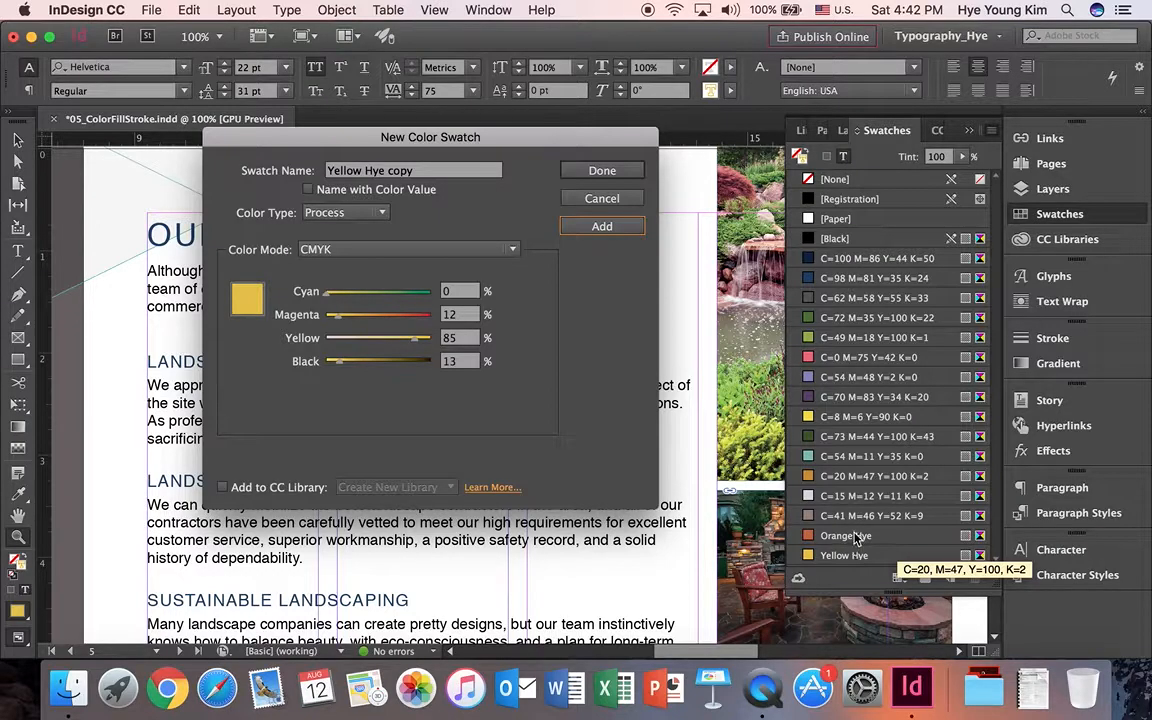
pyautogui.click(606, 171)
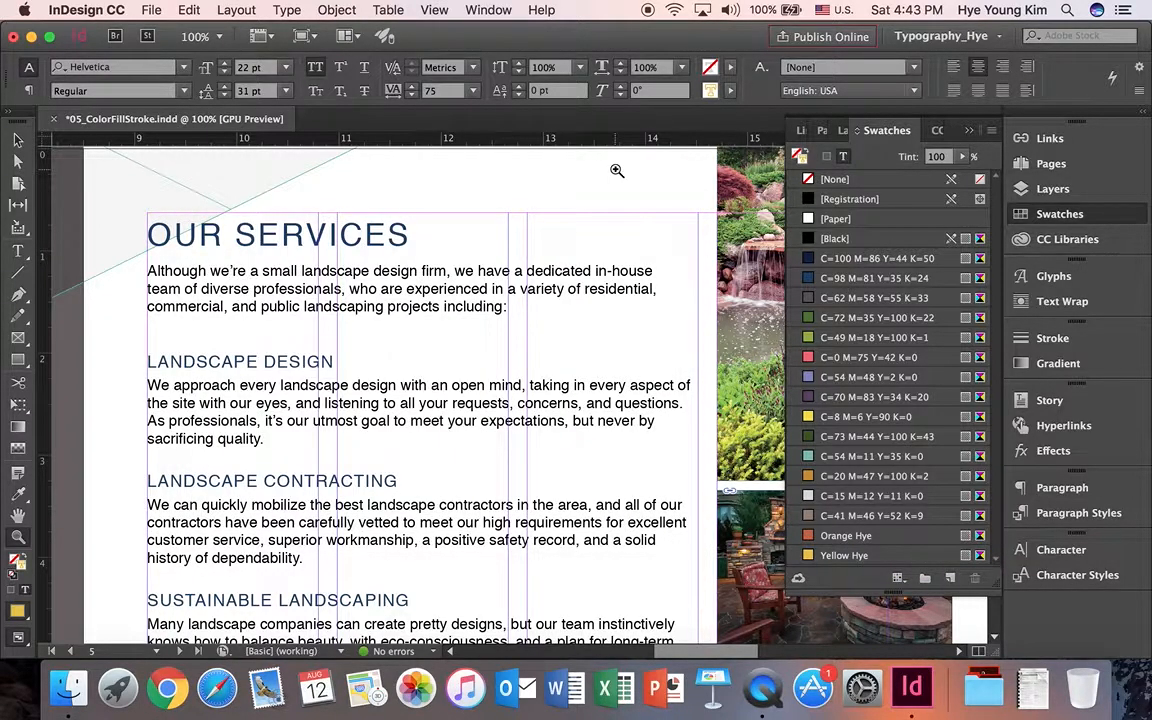
pyautogui.click(988, 132)
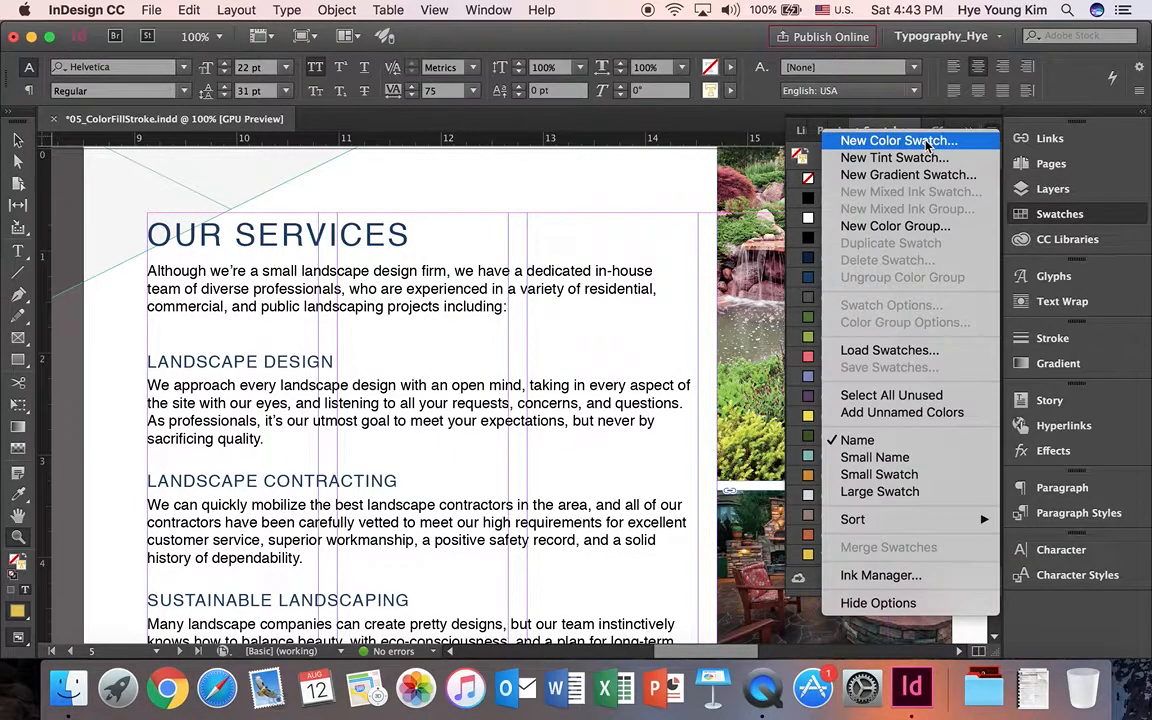
pyautogui.click(812, 577)
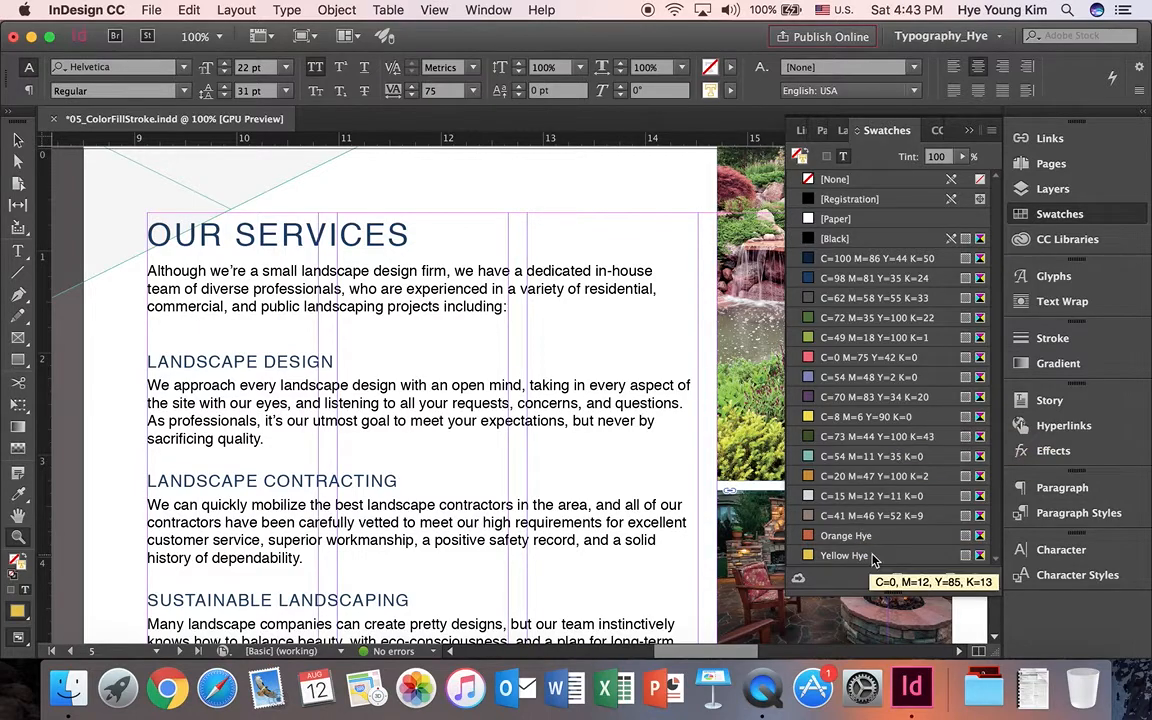
# With nothing selected, restore the default colors of no fill and a black stroke
pyautogui.click(17, 140)
pyautogui.press('d')
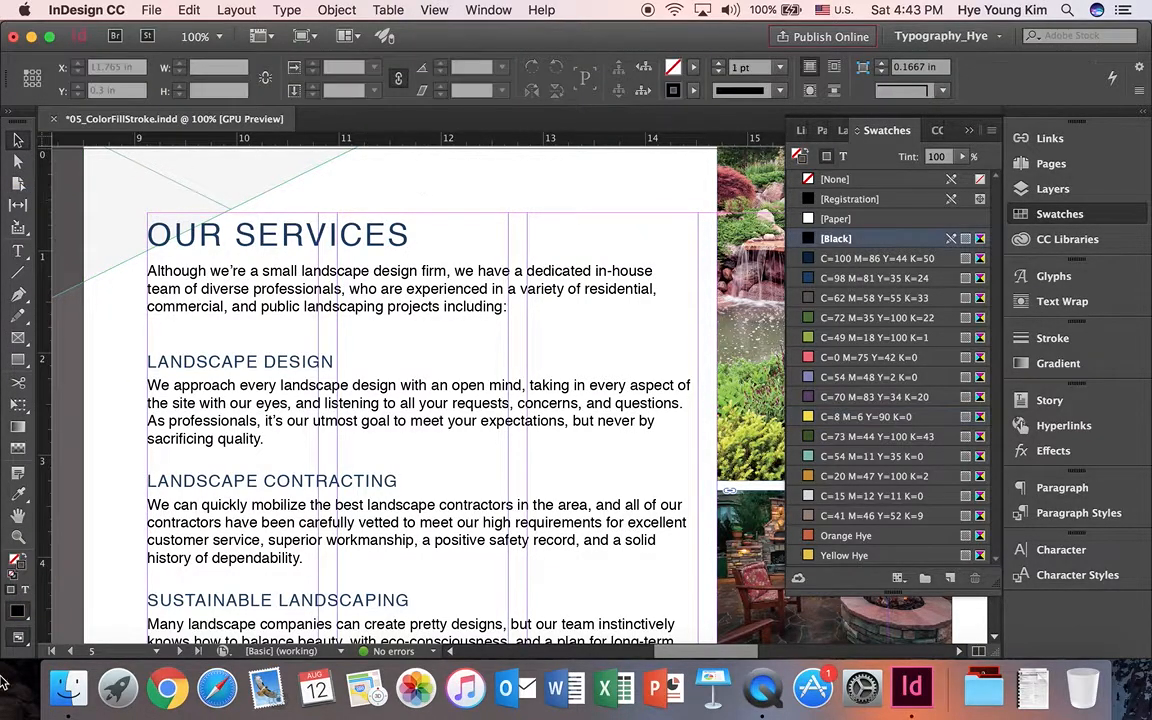
pyautogui.click(25, 561)
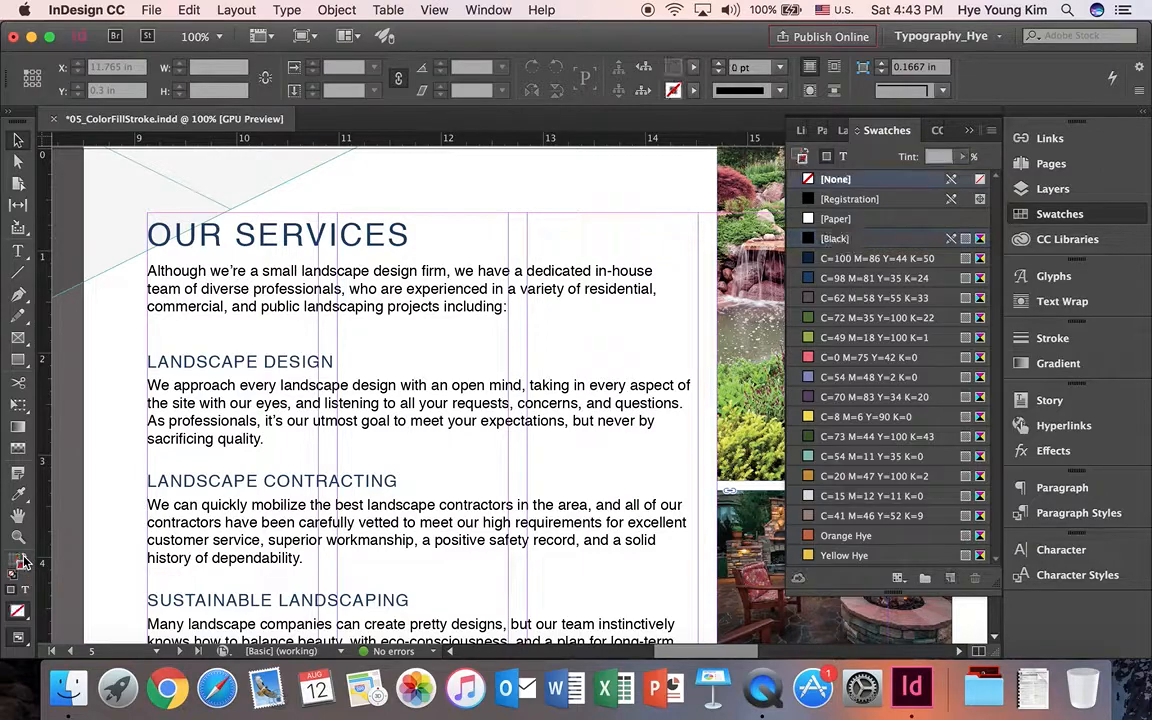
pyautogui.click(25, 561)
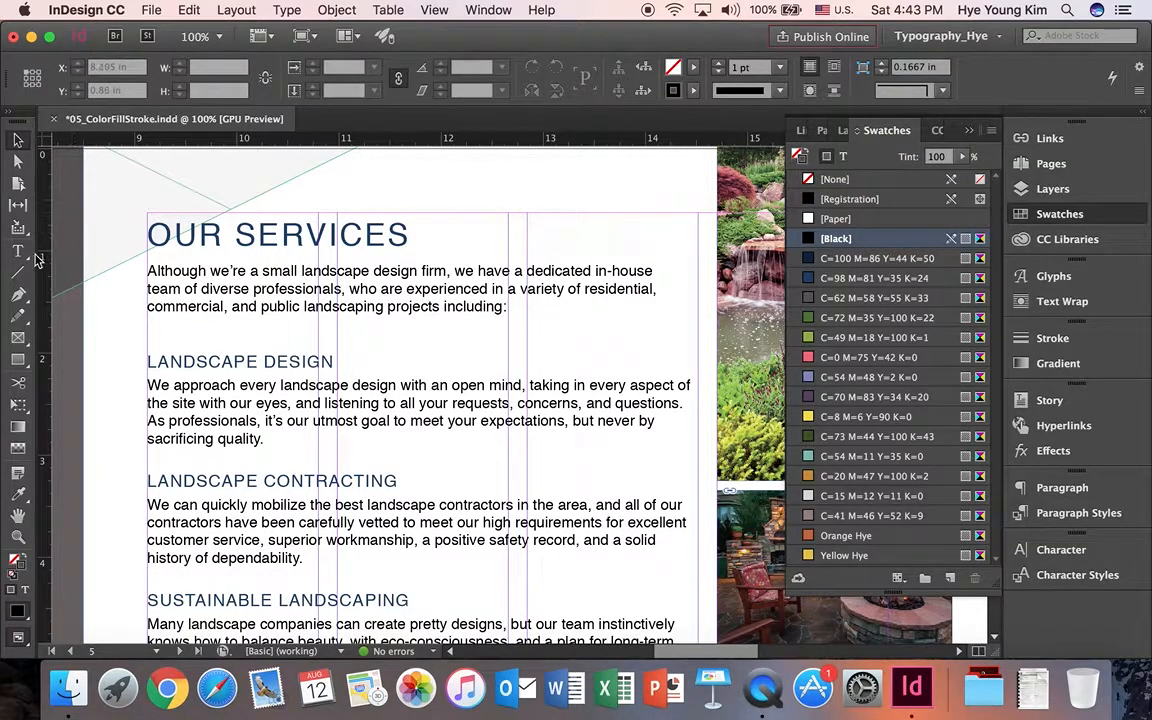
# Draw a rectangle about 1.16 in by 0.56 in above the Our Services text and set its stroke to [None]
pyautogui.moveTo(18, 359); pyautogui.dragTo(70, 358)
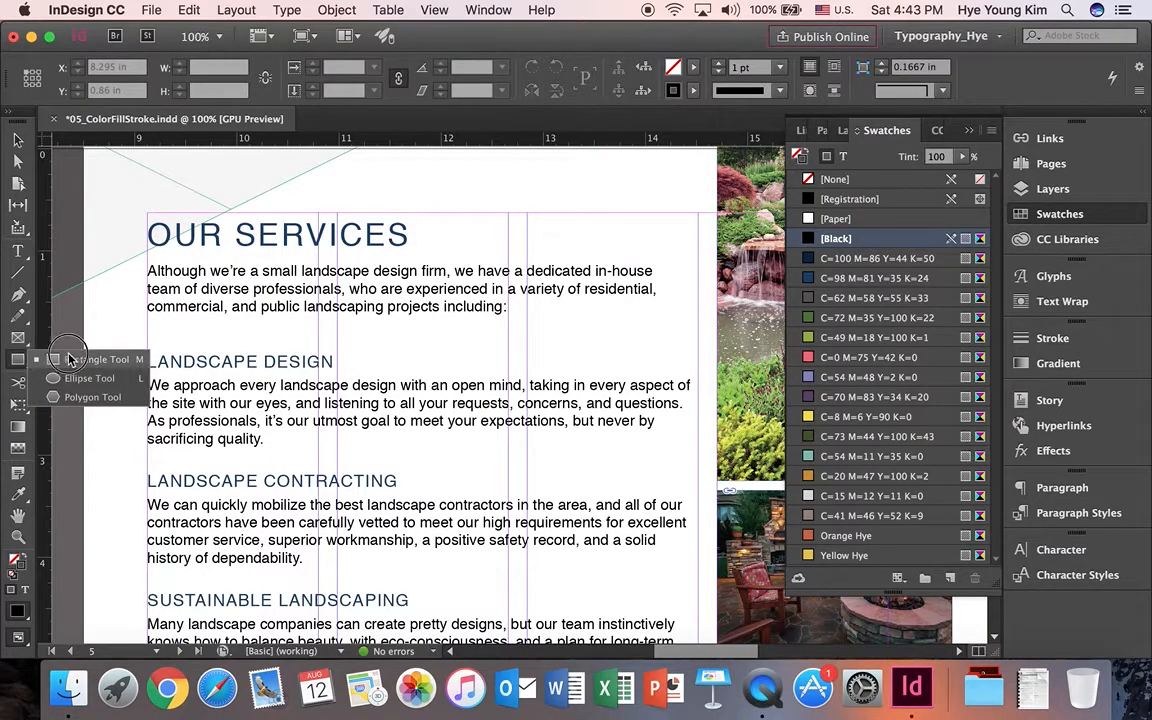
pyautogui.moveTo(463, 170); pyautogui.dragTo(582, 227)
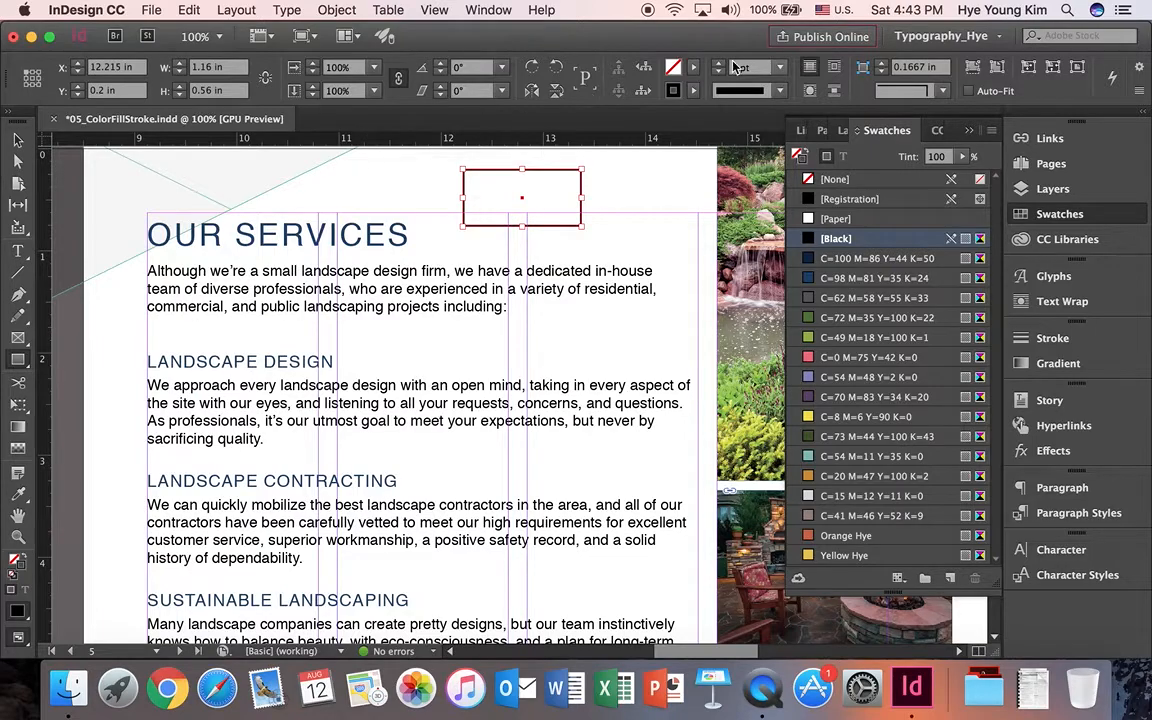
pyautogui.click(695, 92)
pyautogui.click(545, 137)
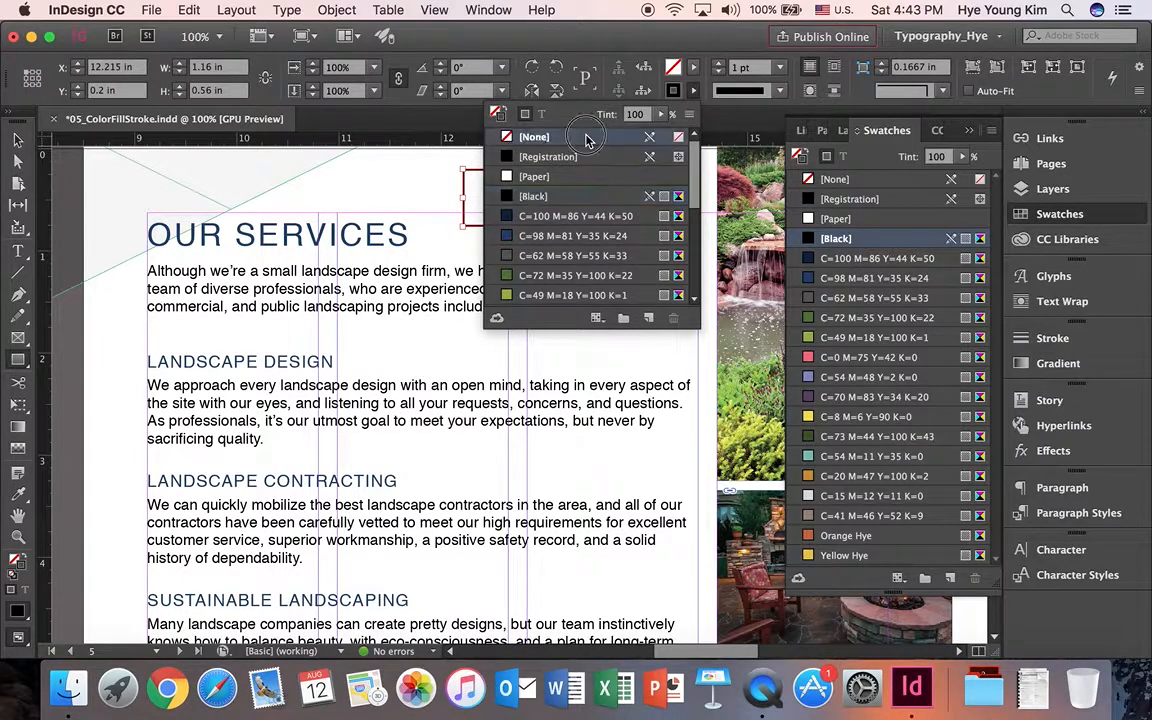
# Fill the rectangle with the custom yellow swatch and deselect it
pyautogui.click(697, 67)
pyautogui.click(697, 67)
pyautogui.click(697, 67)
pyautogui.scroll(-5, 610, 210)
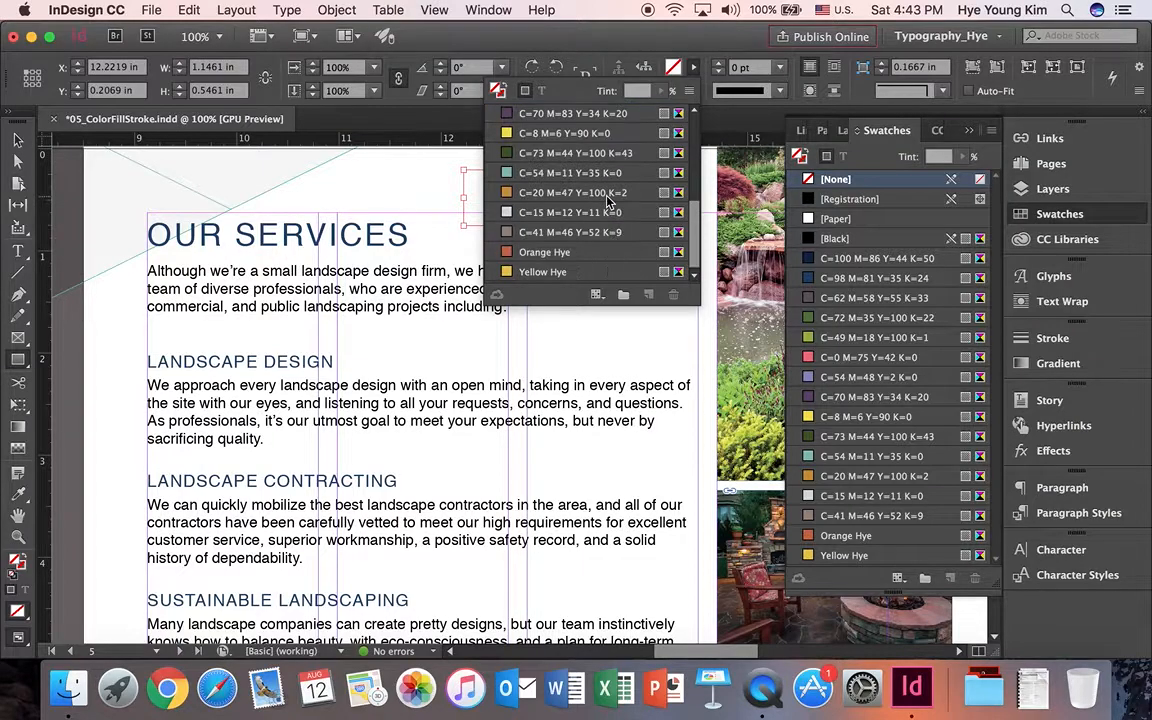
pyautogui.click(545, 271)
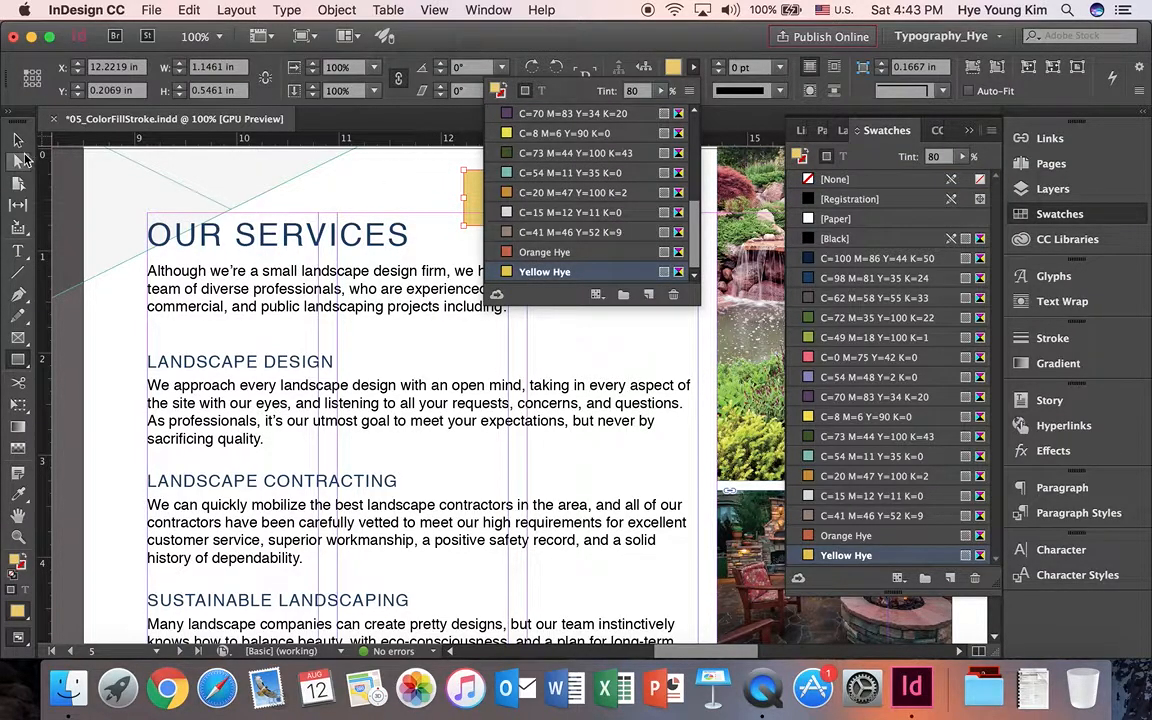
pyautogui.click(420, 188)
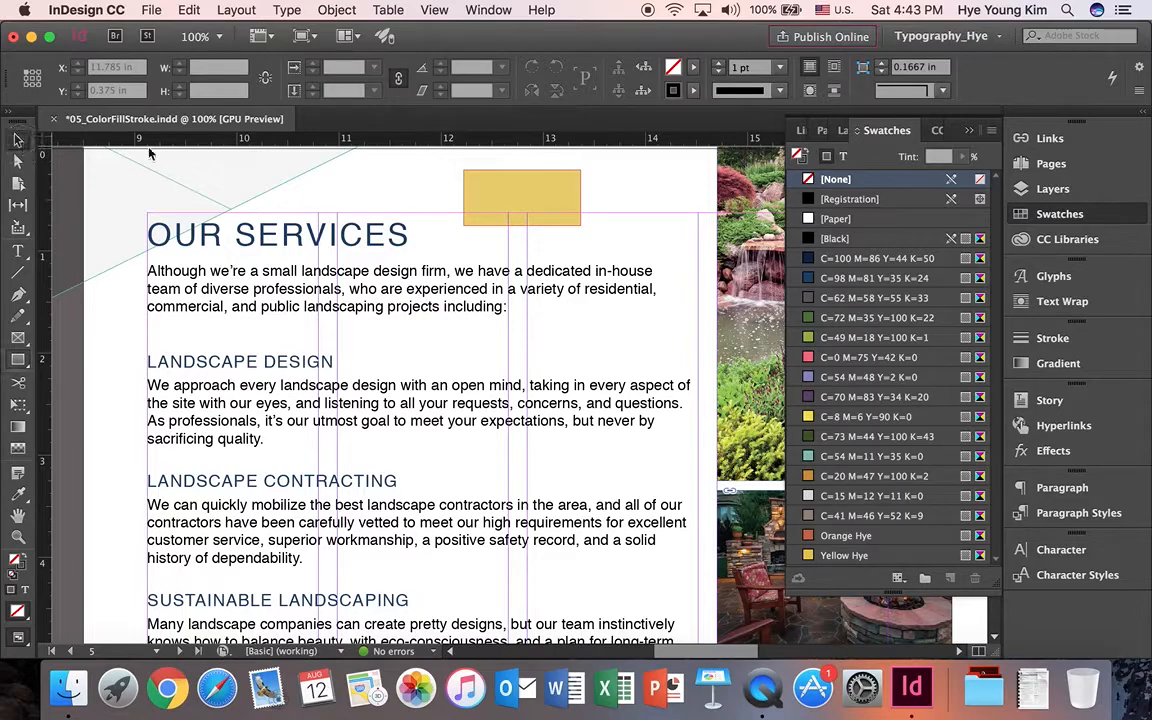
# Pick a light purple of C=22 M=45 Y=0 K=0 in the Color Picker for the rectangle's fill and add it as a CMYK swatch
pyautogui.click(505, 190)
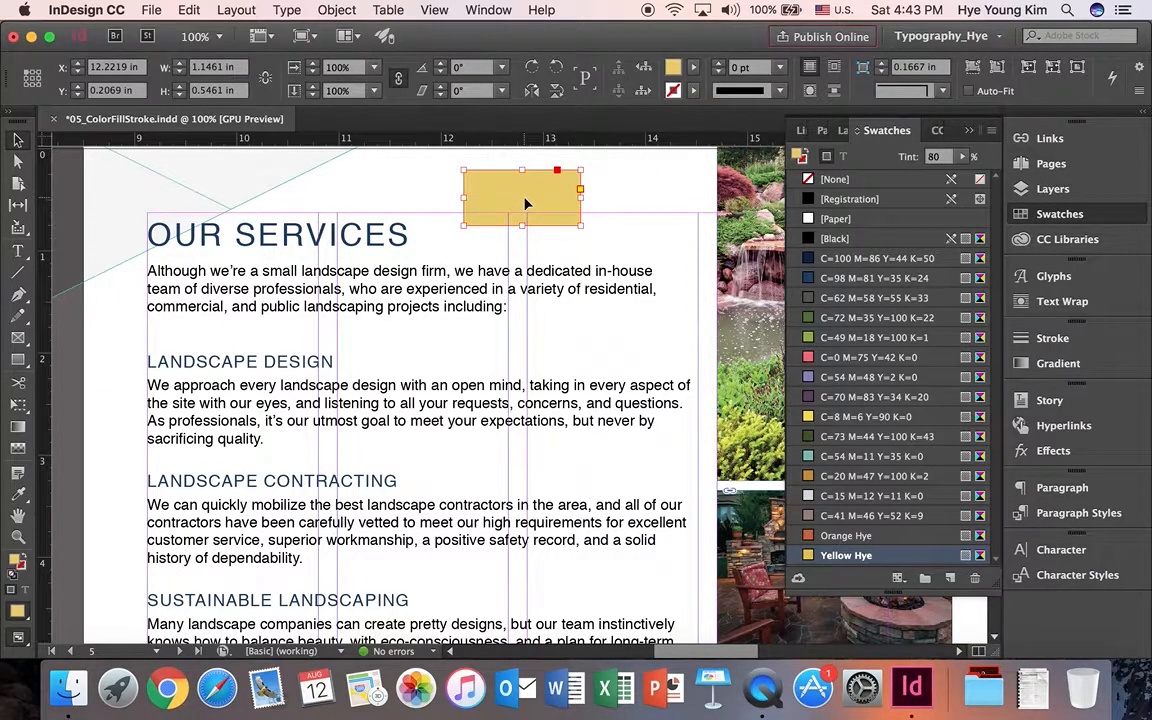
pyautogui.doubleClick(16, 566)
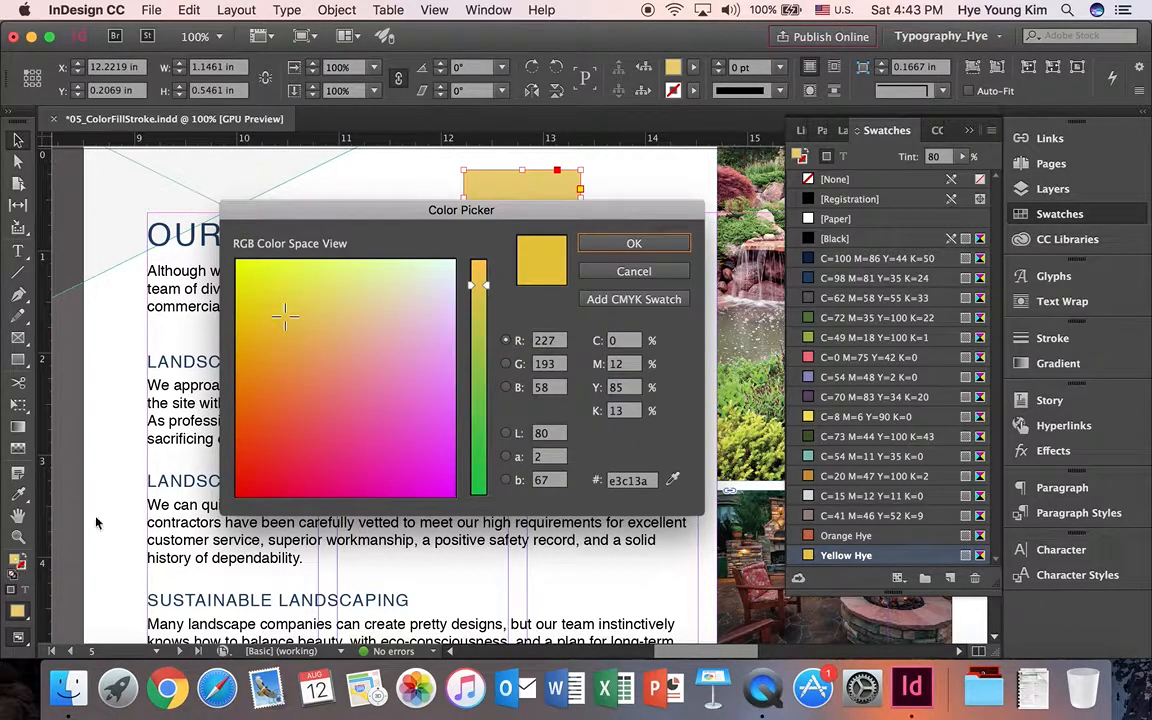
pyautogui.moveTo(284, 315); pyautogui.dragTo(398, 426)
pyautogui.click(402, 369)
pyautogui.moveTo(488, 285); pyautogui.dragTo(482, 357)
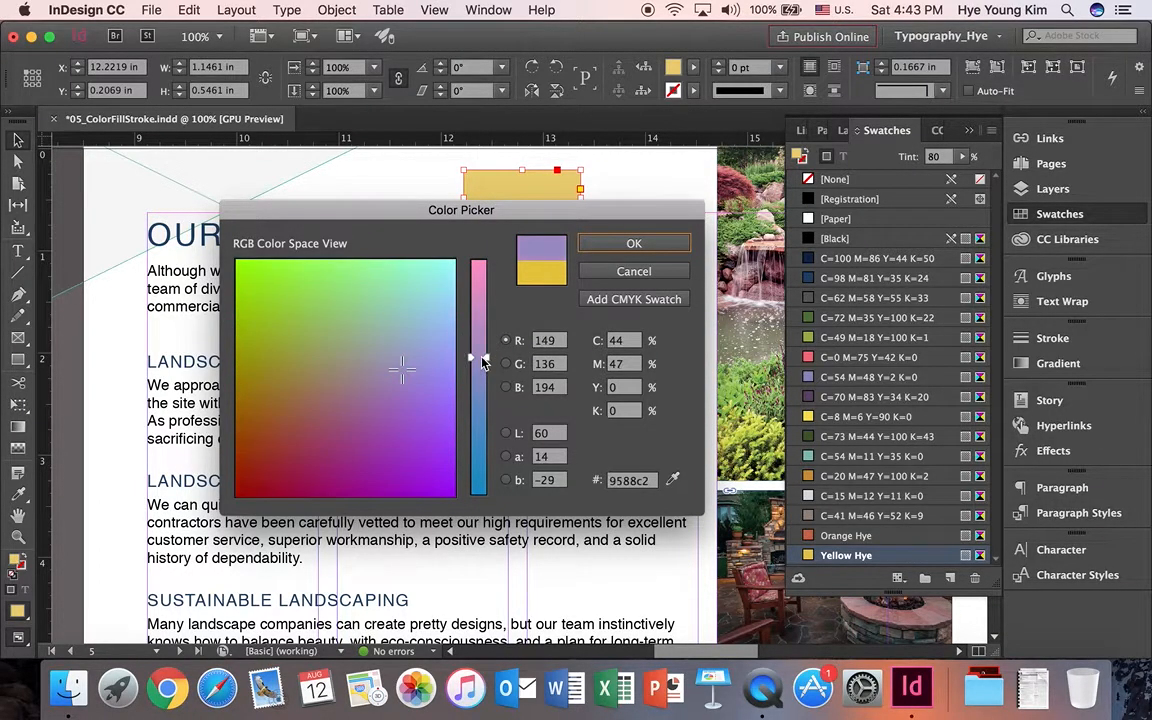
pyautogui.click(422, 310)
pyautogui.click(376, 293)
pyautogui.click(364, 345)
pyautogui.click(420, 319)
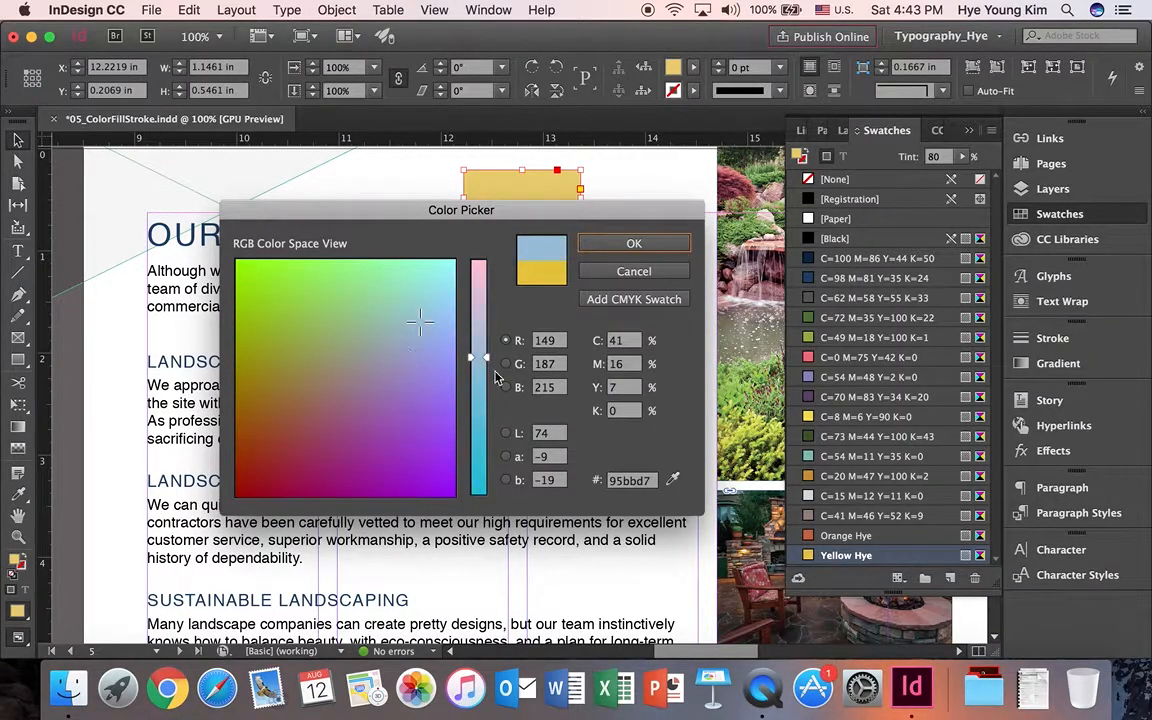
pyautogui.click(334, 320)
pyautogui.click(334, 391)
pyautogui.click(261, 379)
pyautogui.click(380, 388)
pyautogui.click(391, 329)
pyautogui.click(419, 375)
pyautogui.click(440, 348)
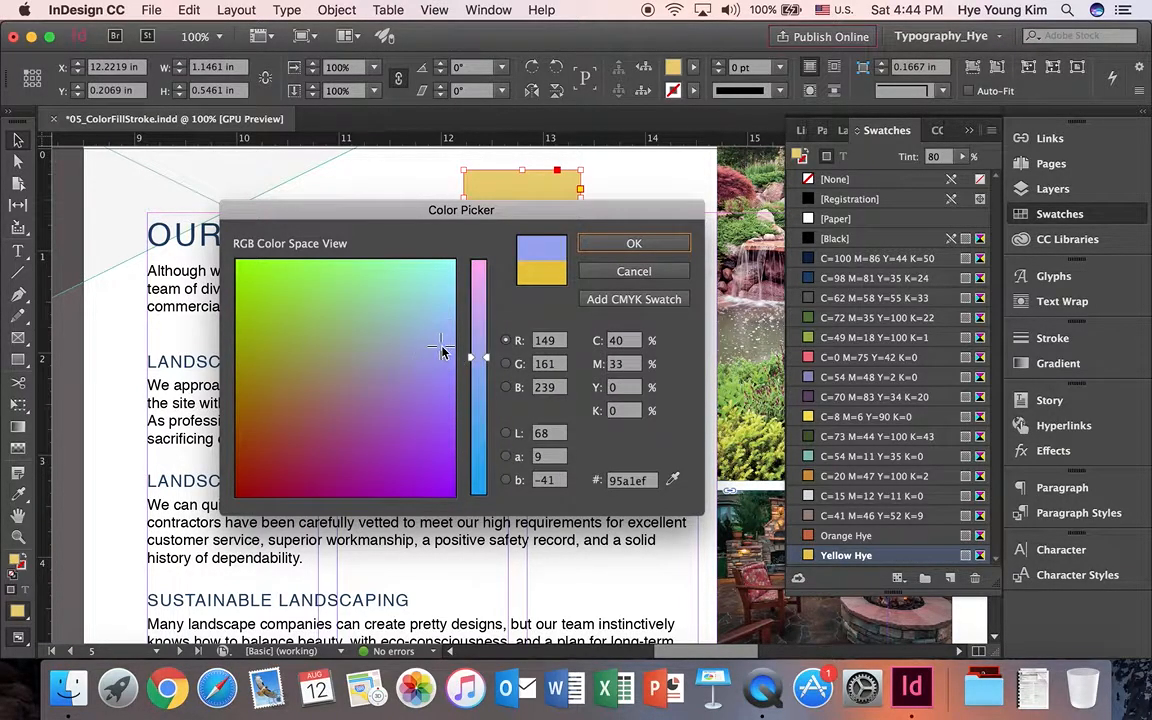
pyautogui.moveTo(486, 360); pyautogui.dragTo(486, 314)
pyautogui.click(420, 342)
pyautogui.click(415, 378)
pyautogui.click(426, 313)
pyautogui.click(414, 337)
pyautogui.click(407, 357)
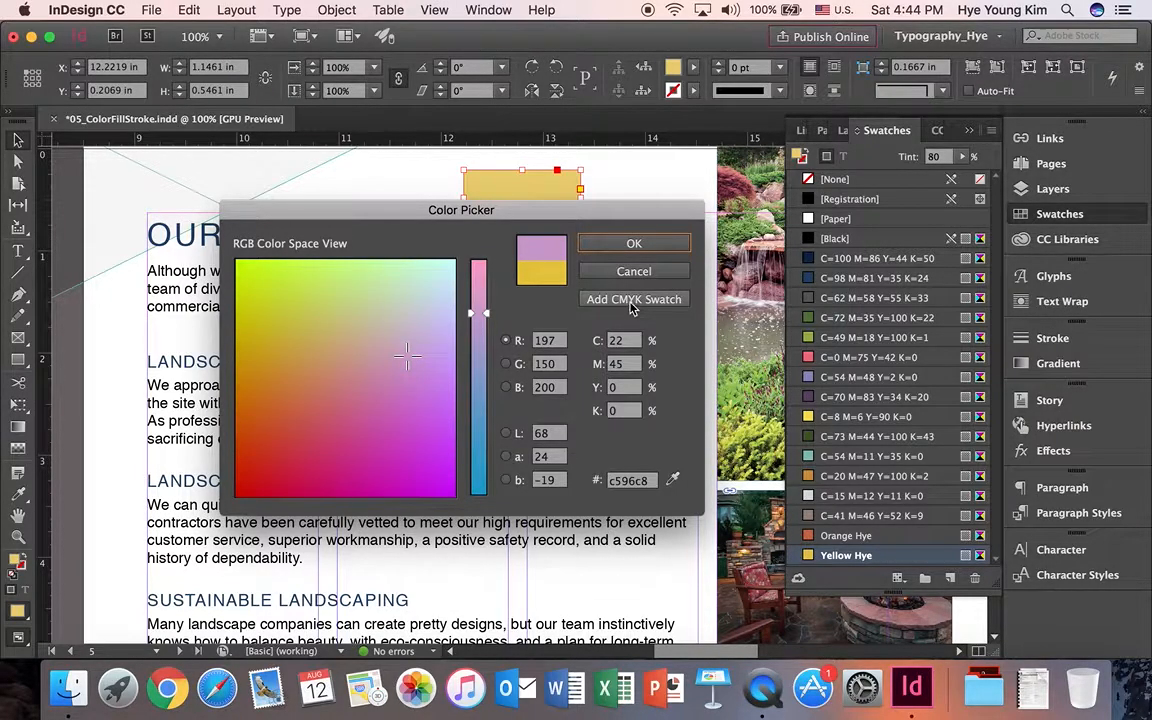
pyautogui.click(630, 301)
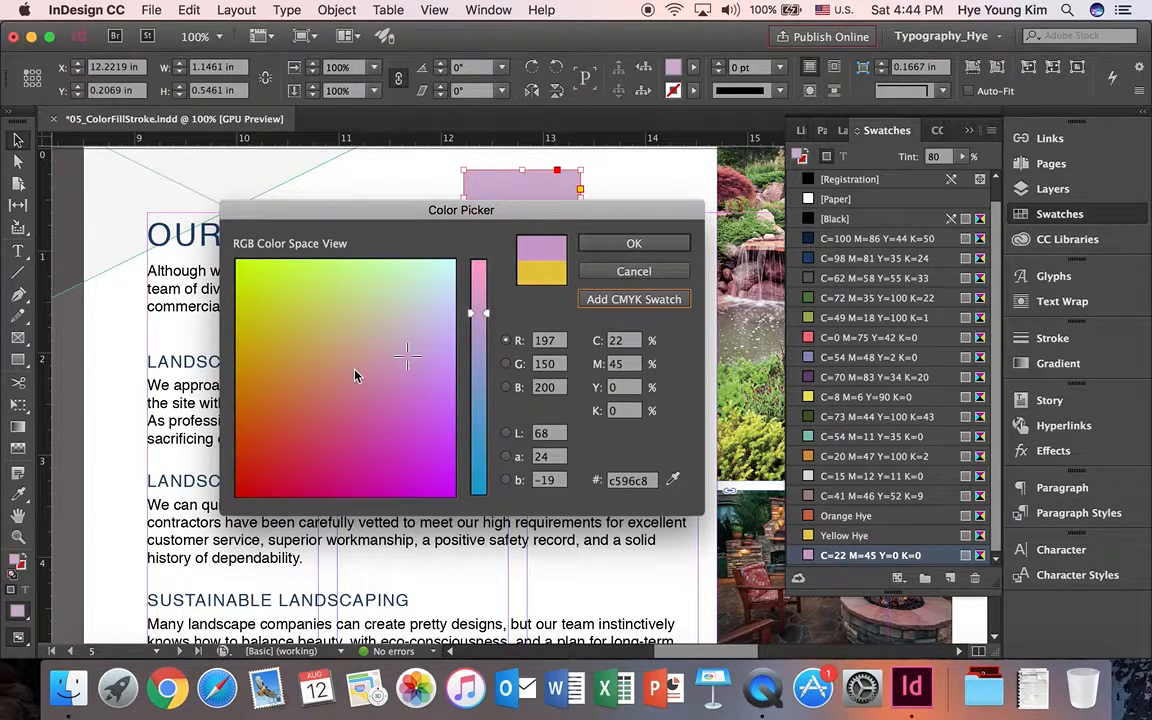
# Pick a red of C=15 M=100 Y=100 K=6 for the rectangle's fill and add it as a CMYK swatch
pyautogui.moveTo(291, 430); pyautogui.dragTo(258, 484)
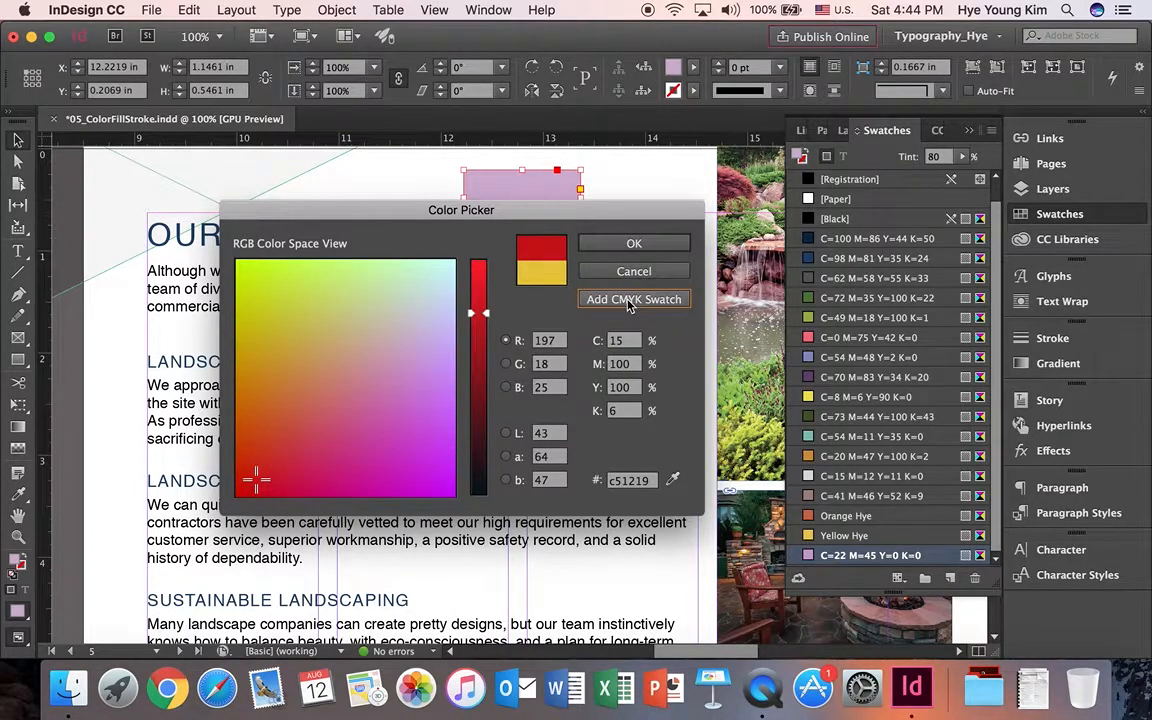
pyautogui.click(629, 300)
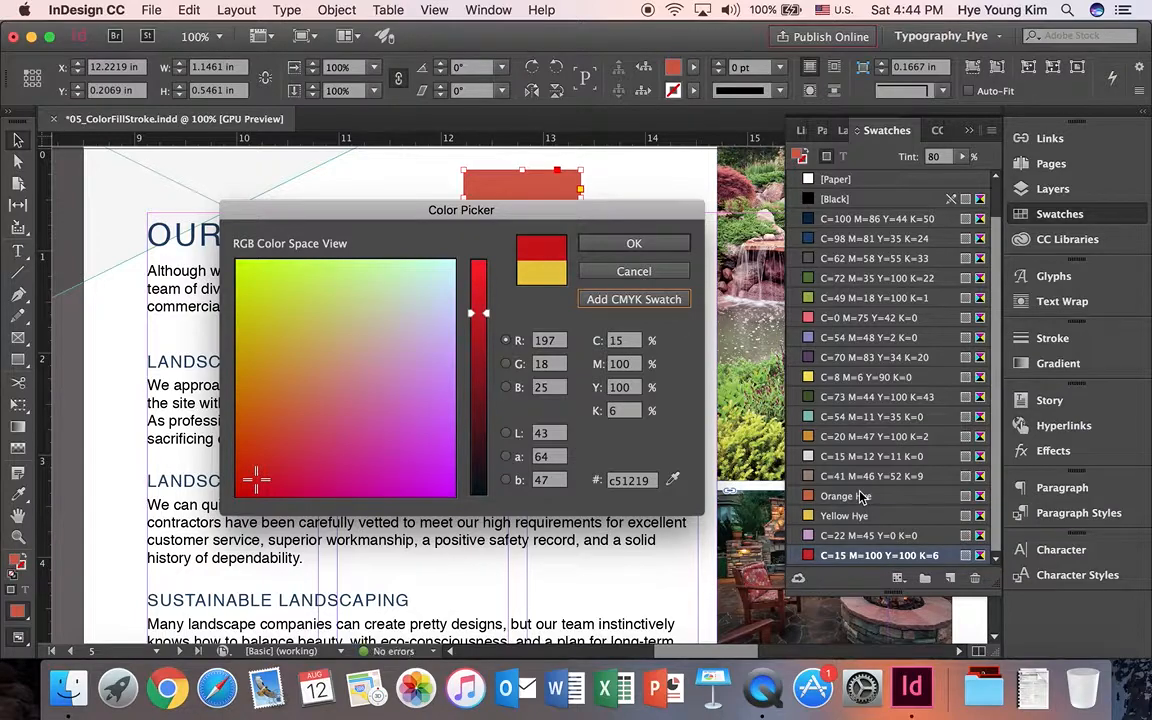
# Confirm the red C=15 M=100 Y=100 K=6 as the fill of the rectangle above the Our Services text
pyautogui.press('Return')
pyautogui.click(994, 131)
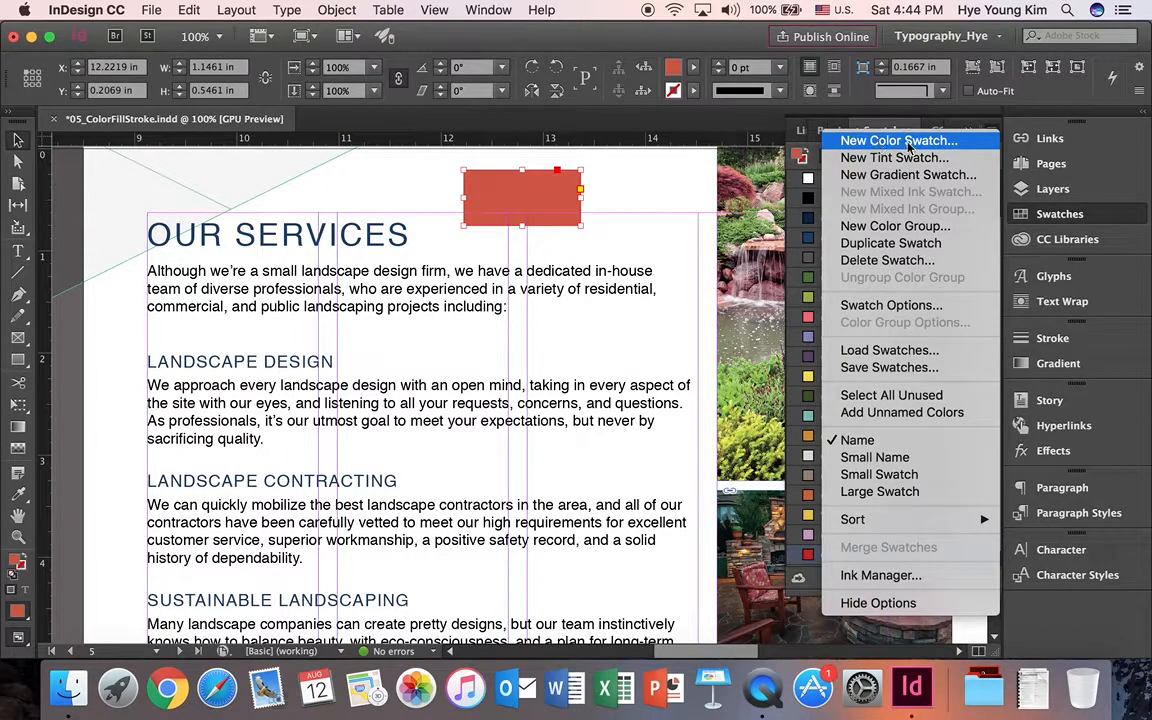
pyautogui.click(793, 303)
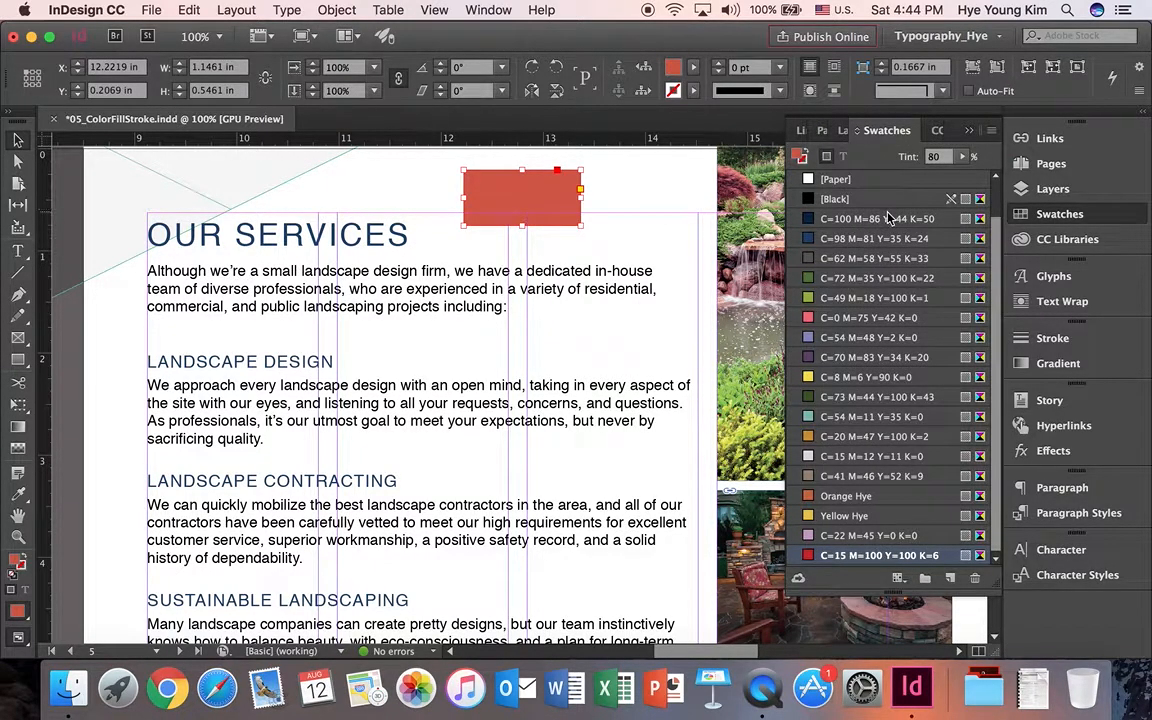
pyautogui.doubleClick(17, 562)
pyautogui.click(314, 309)
pyautogui.click(361, 340)
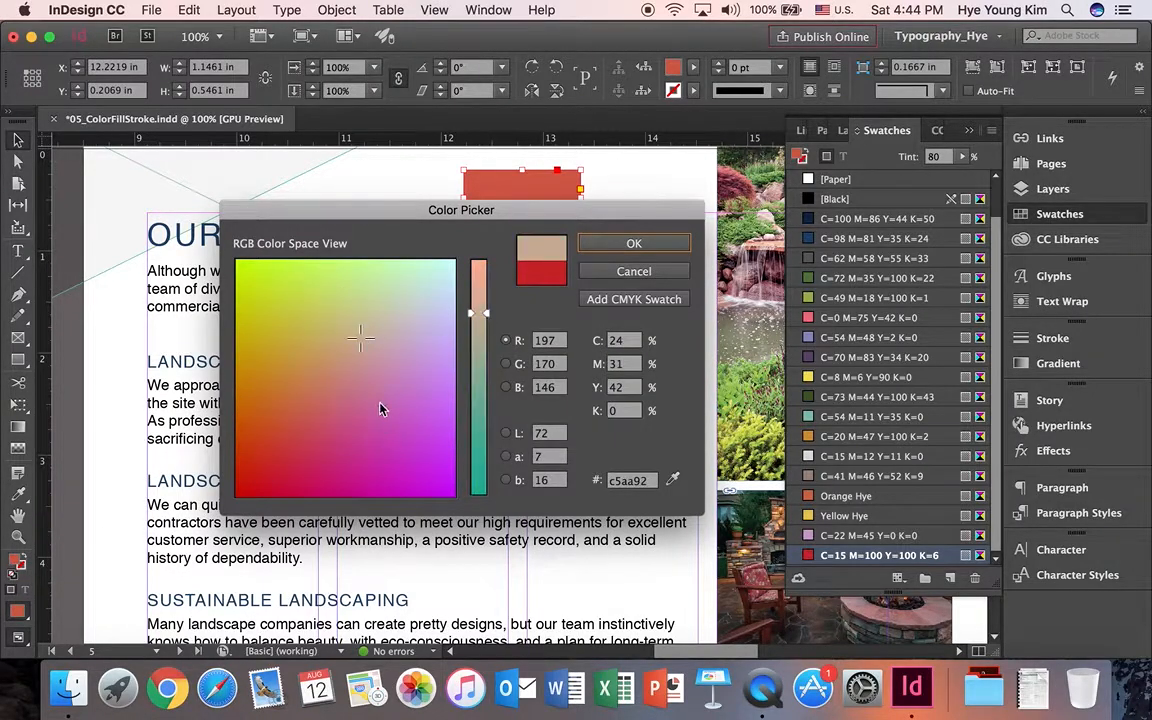
pyautogui.click(379, 404)
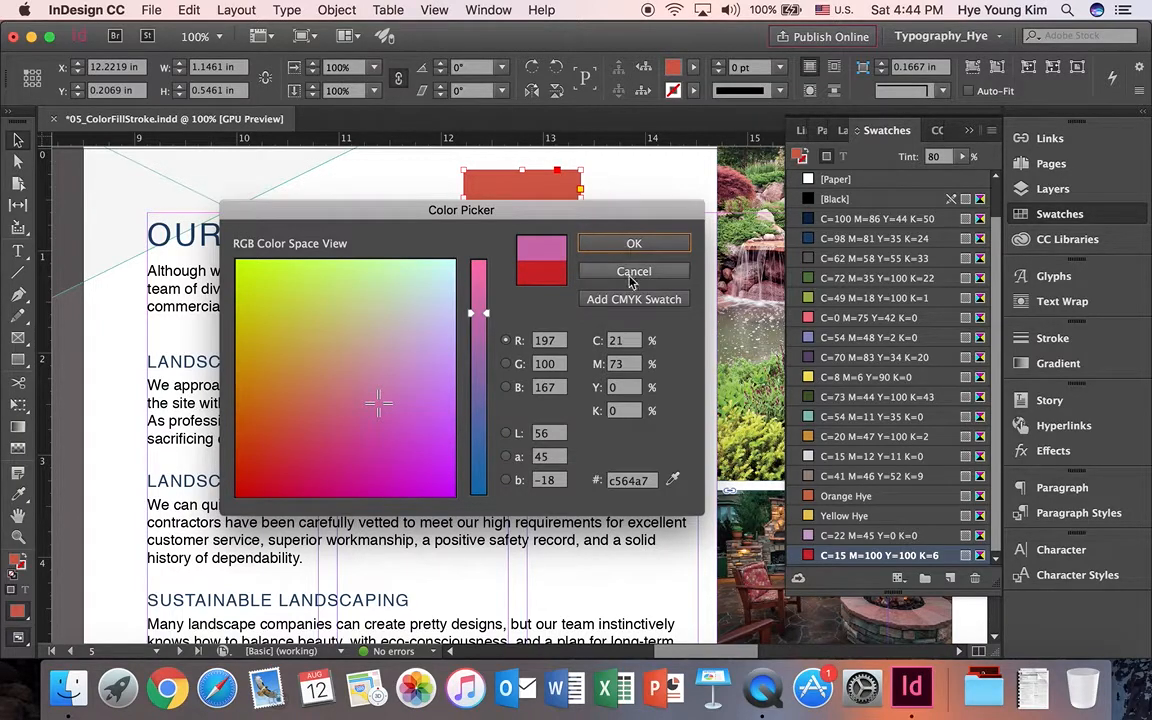
pyautogui.click(634, 272)
pyautogui.click(597, 216)
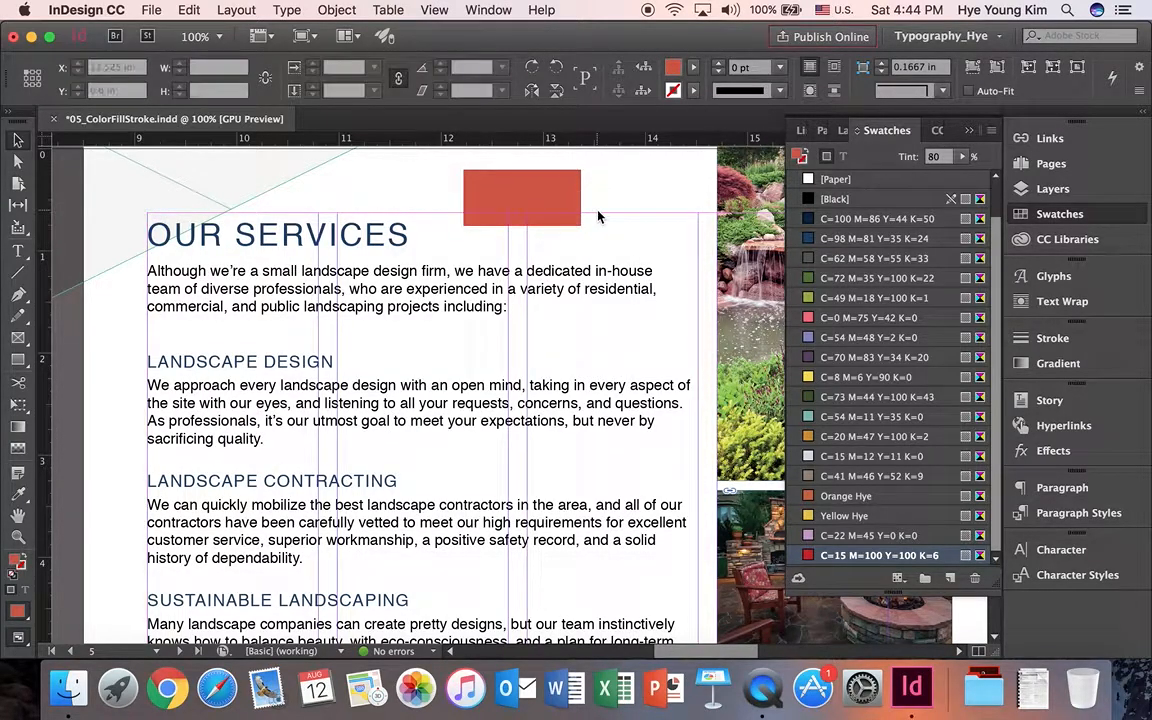
# Sample colors from the patio and fire pit photo with the Eyedropper tool while nothing is selected
pyautogui.moveTo(703, 651); pyautogui.dragTo(756, 652)
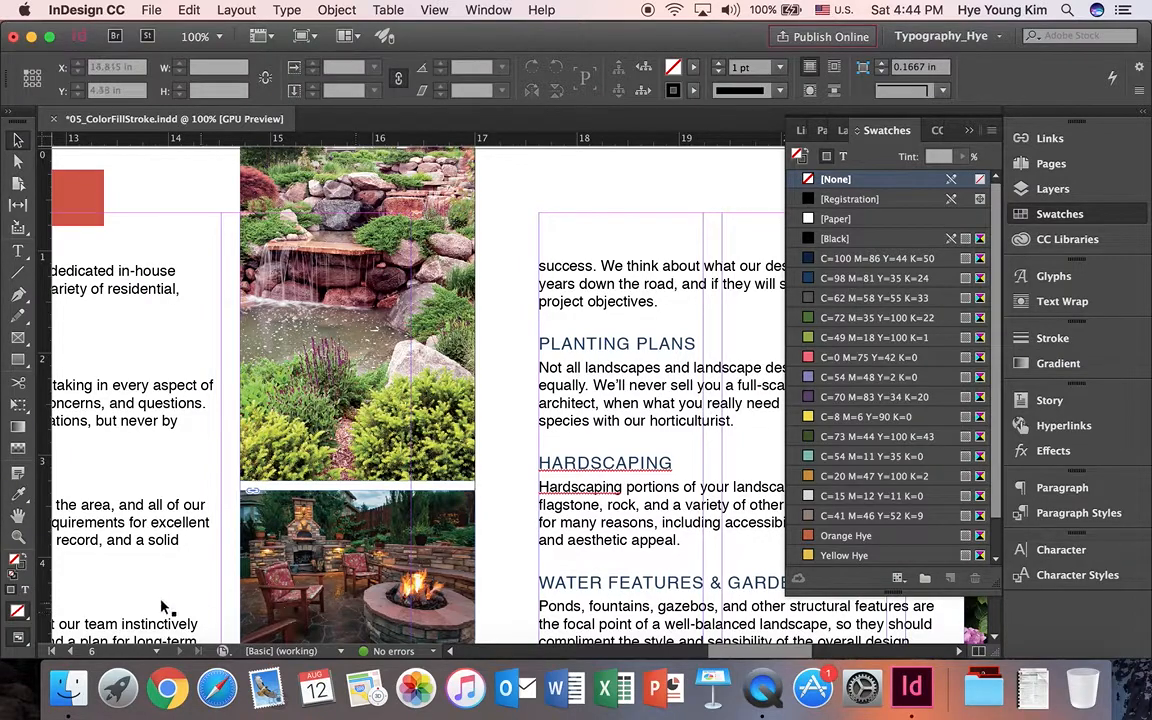
pyautogui.click(24, 500)
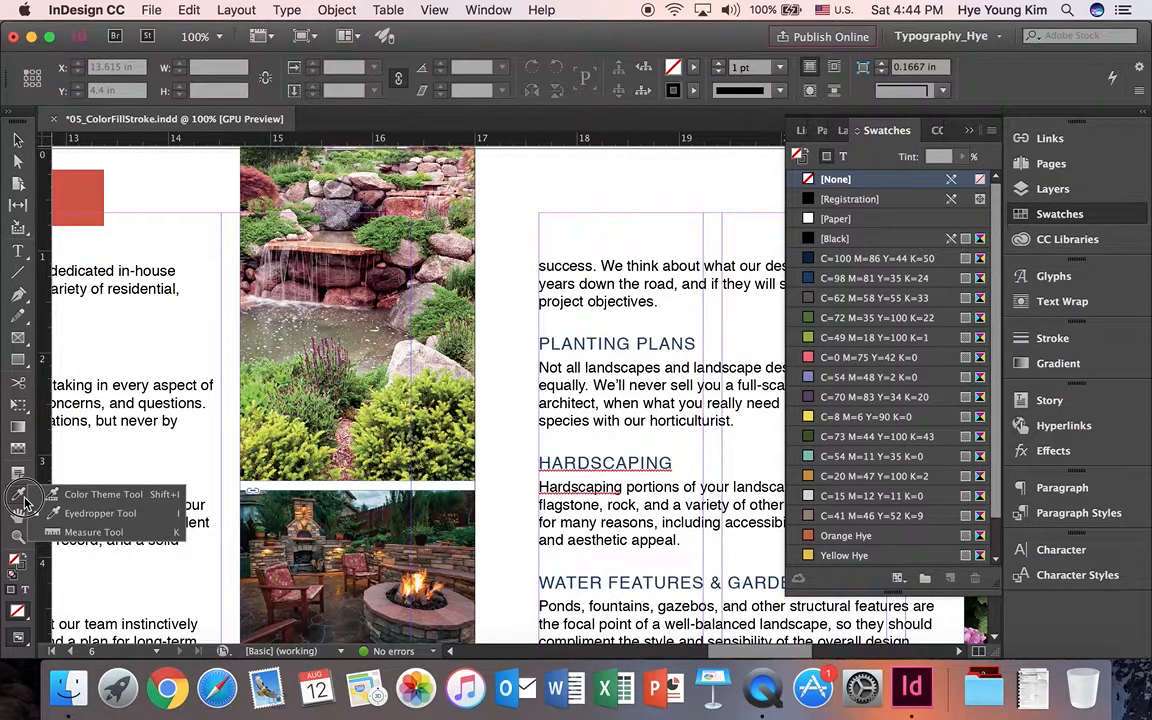
pyautogui.click(74, 516)
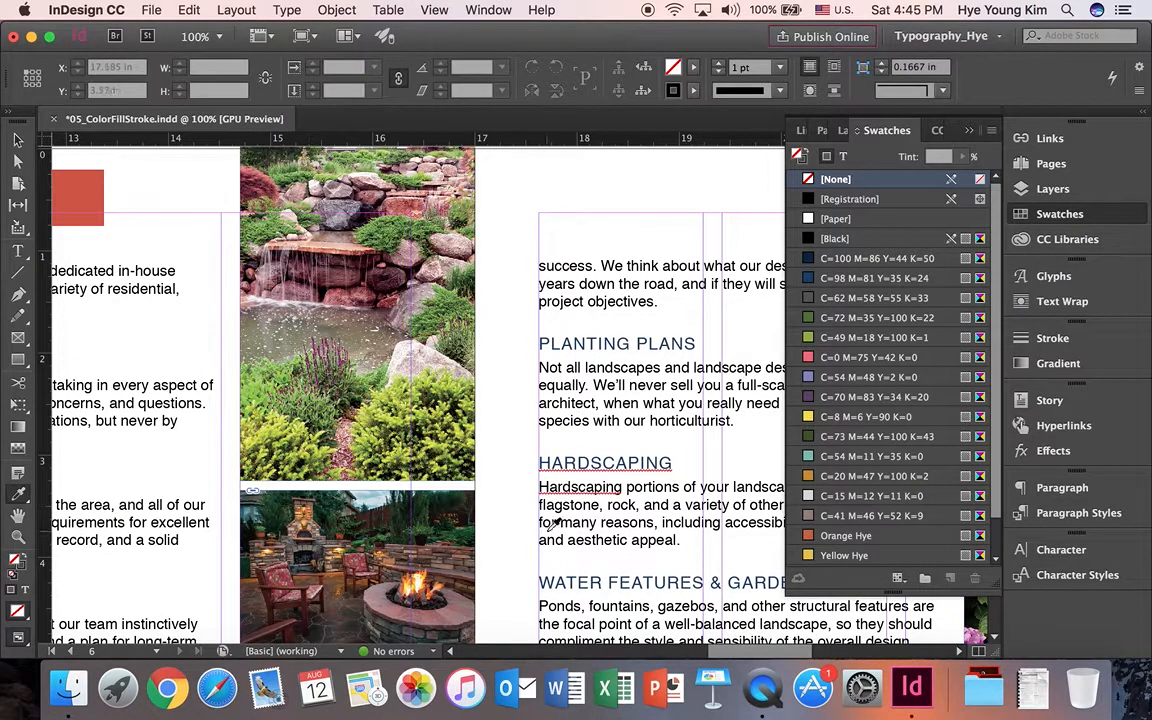
pyautogui.click(338, 531)
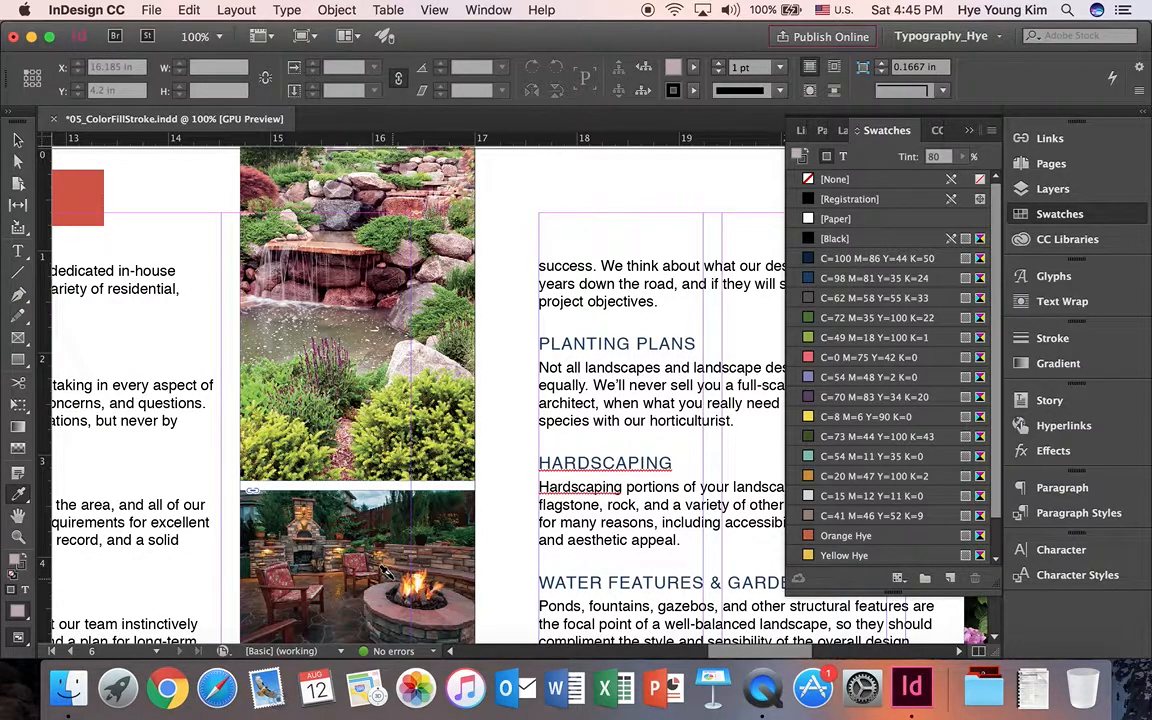
pyautogui.keyDown('alt'); pyautogui.click(363, 564); pyautogui.keyUp('alt')
pyautogui.keyDown('alt'); pyautogui.click(418, 583); pyautogui.keyUp('alt')
pyautogui.keyDown('alt'); pyautogui.click(416, 584); pyautogui.keyUp('alt')
# Move the red rectangle over the lower part of the waterfall photo and enlarge it to about 1.73 in by 0.82 in
pyautogui.click(18, 140)
pyautogui.moveTo(75, 197); pyautogui.dragTo(670, 260)
pyautogui.moveTo(593, 225); pyautogui.dragTo(452, 446)
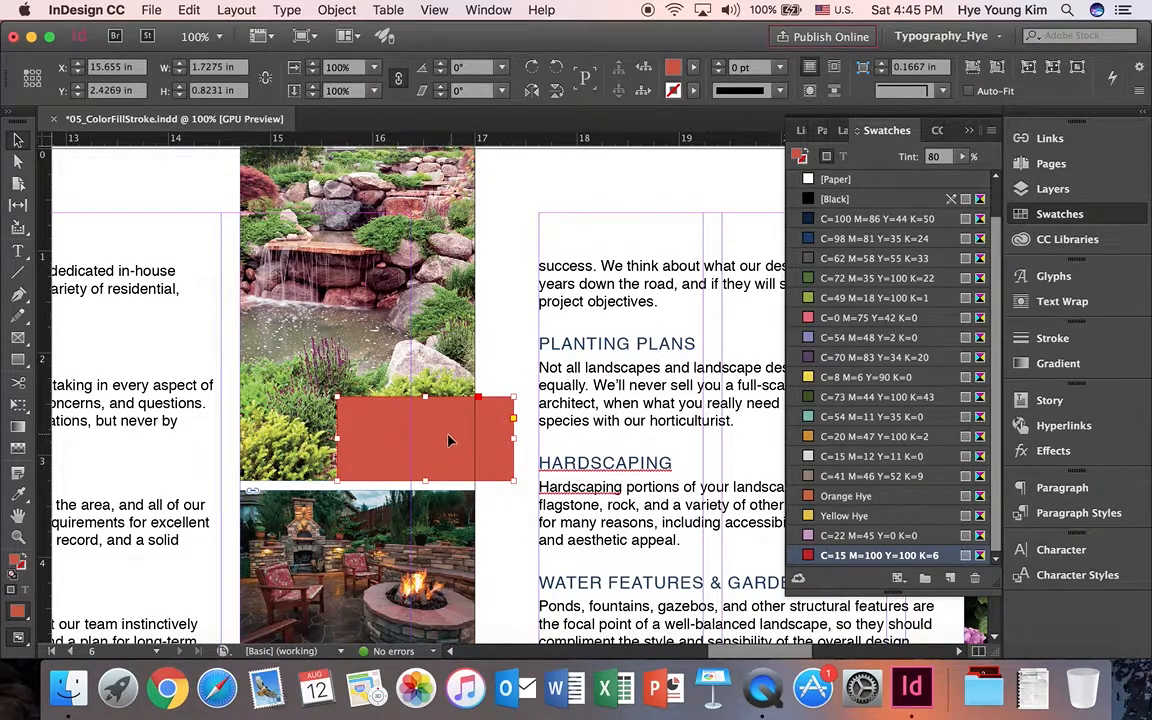
# Fill the rectangle with a muted reddish brown sampled from the fire pit photo with the Eyedropper tool
pyautogui.click(22, 497)
pyautogui.click(100, 513)
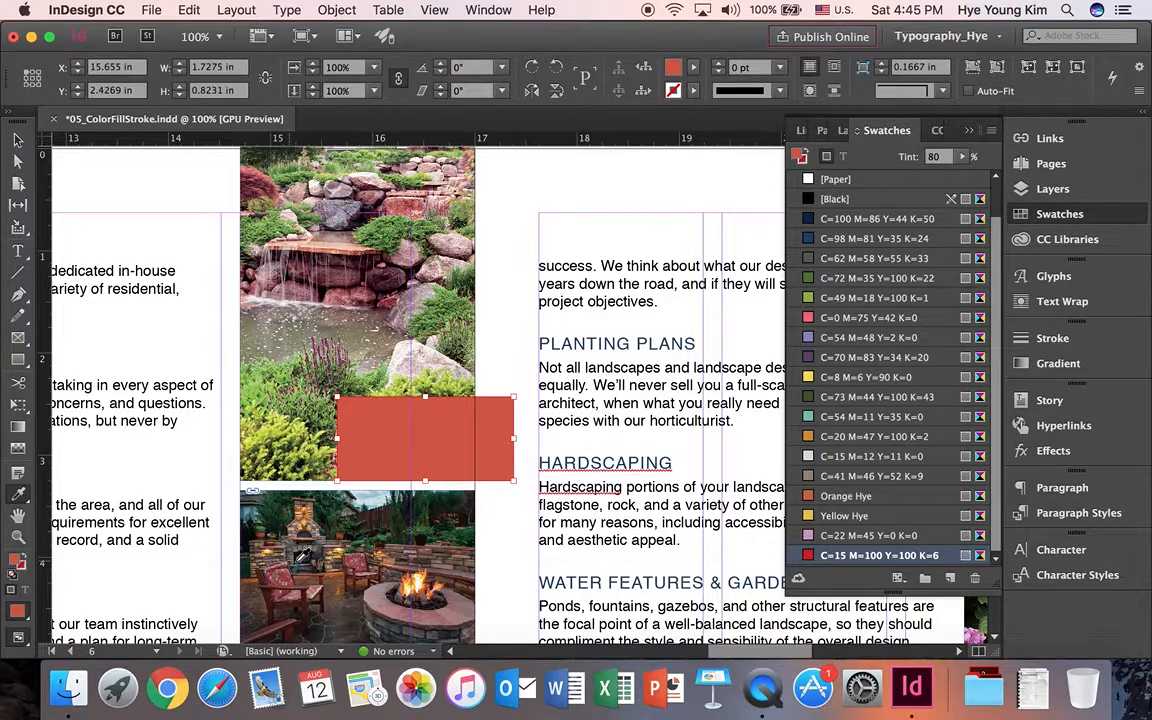
pyautogui.click(278, 530)
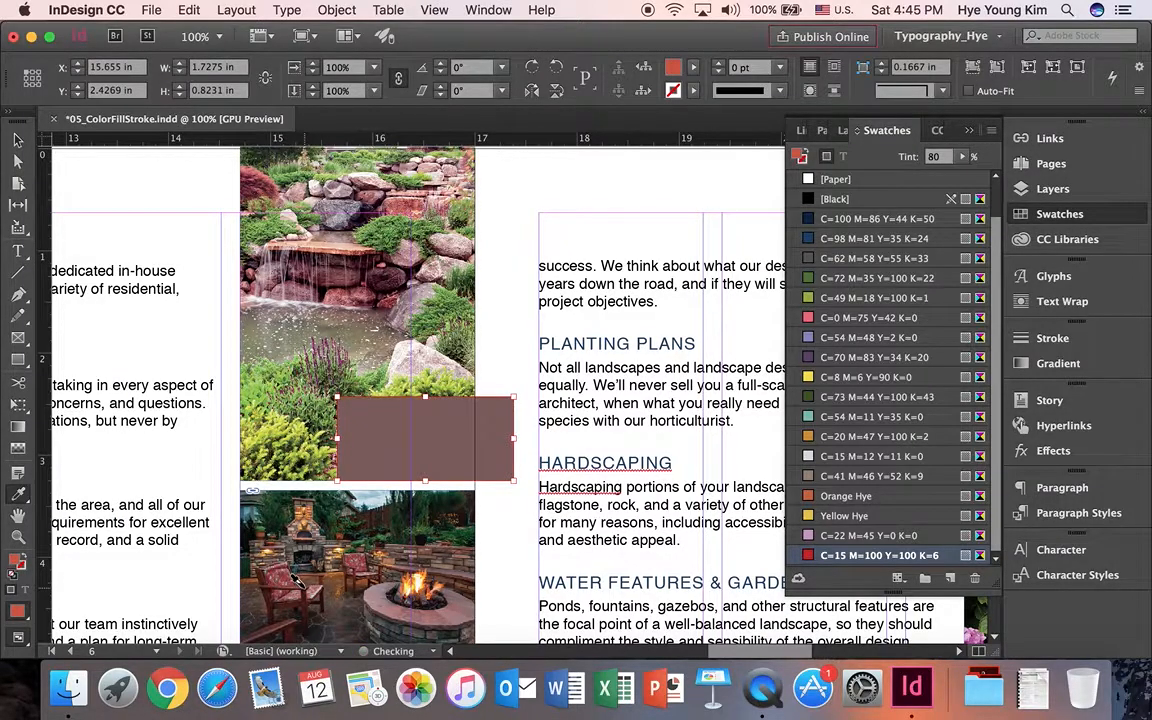
pyautogui.click(379, 602)
pyautogui.click(416, 608)
pyautogui.click(430, 618)
pyautogui.click(456, 600)
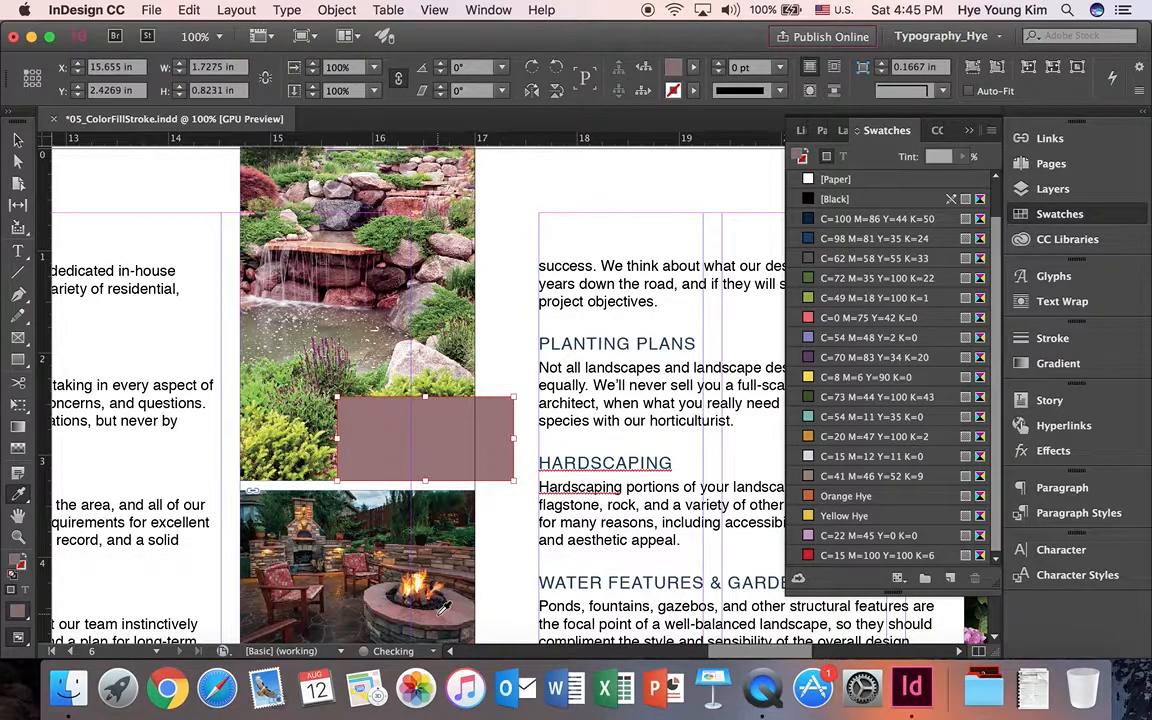
pyautogui.click(436, 612)
pyautogui.click(436, 610)
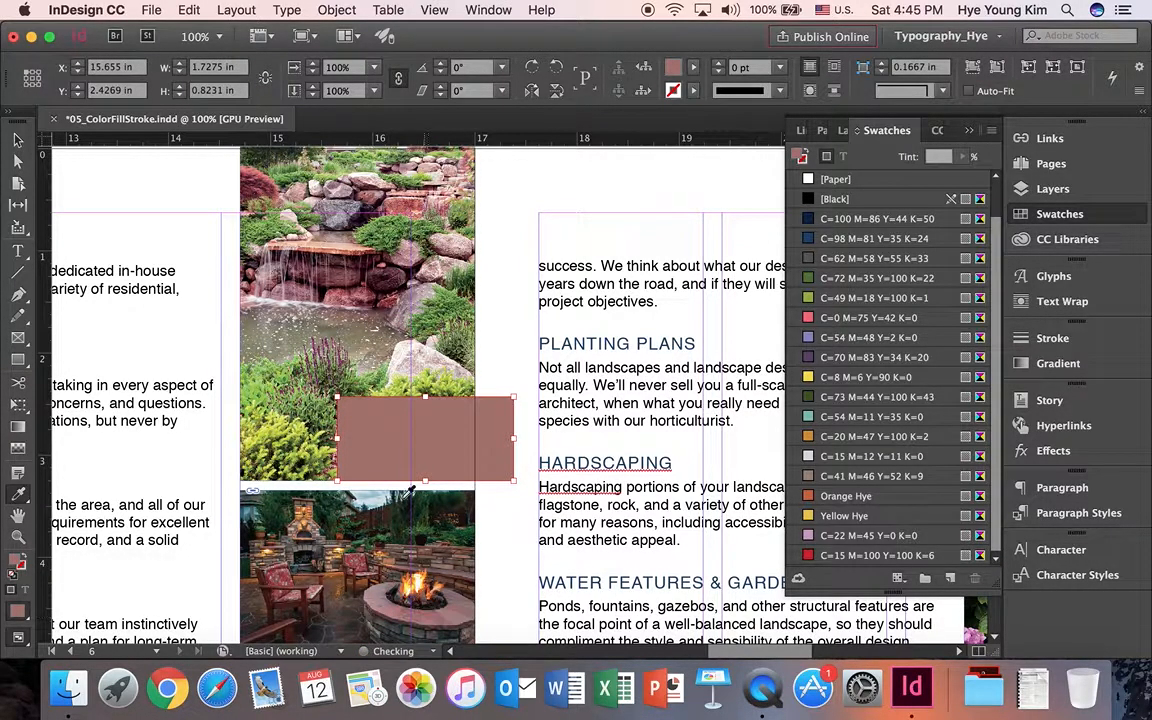
pyautogui.keyDown('alt'); pyautogui.click(433, 610); pyautogui.keyUp('alt')
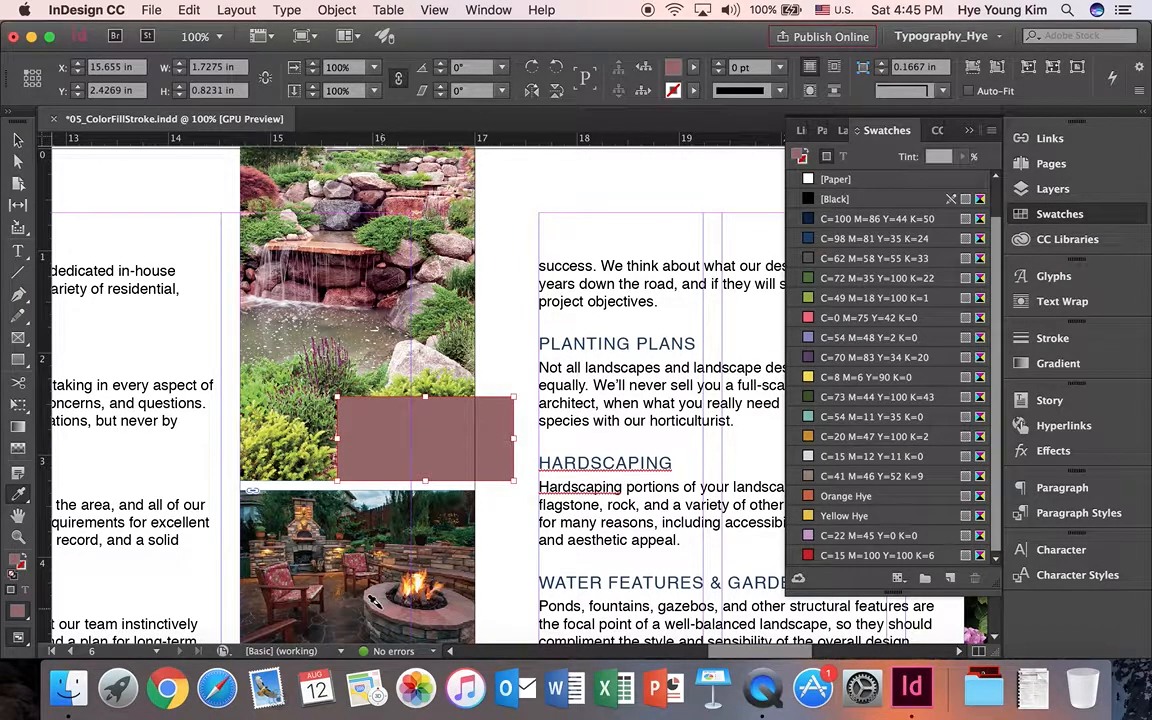
# Add the sampled rectangle fill, R=149 G=103 B=106, as an RGB swatch from the Color Picker
pyautogui.doubleClick(16, 563)
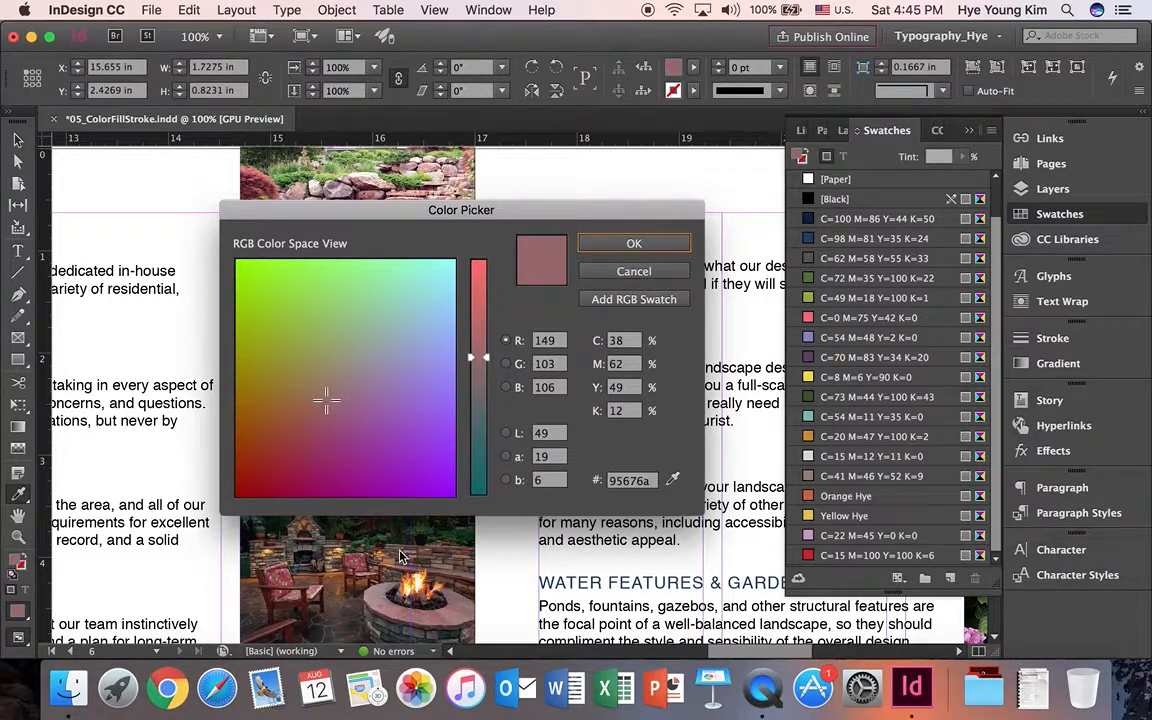
pyautogui.click(636, 302)
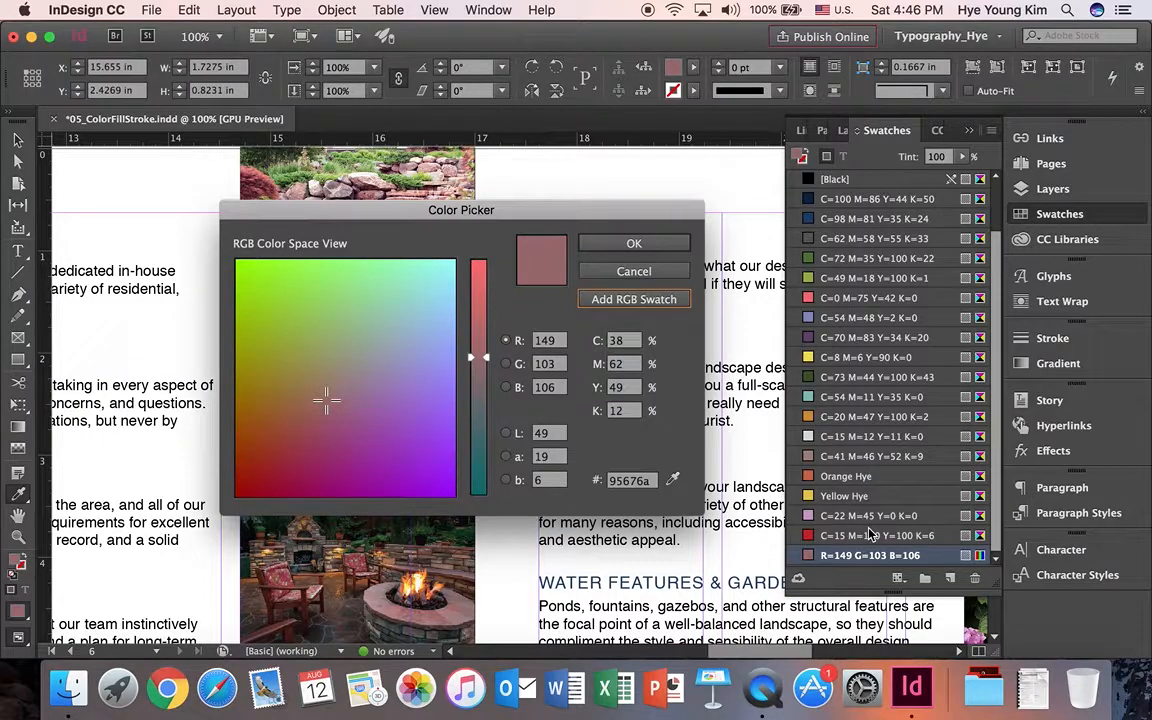
pyautogui.click(633, 243)
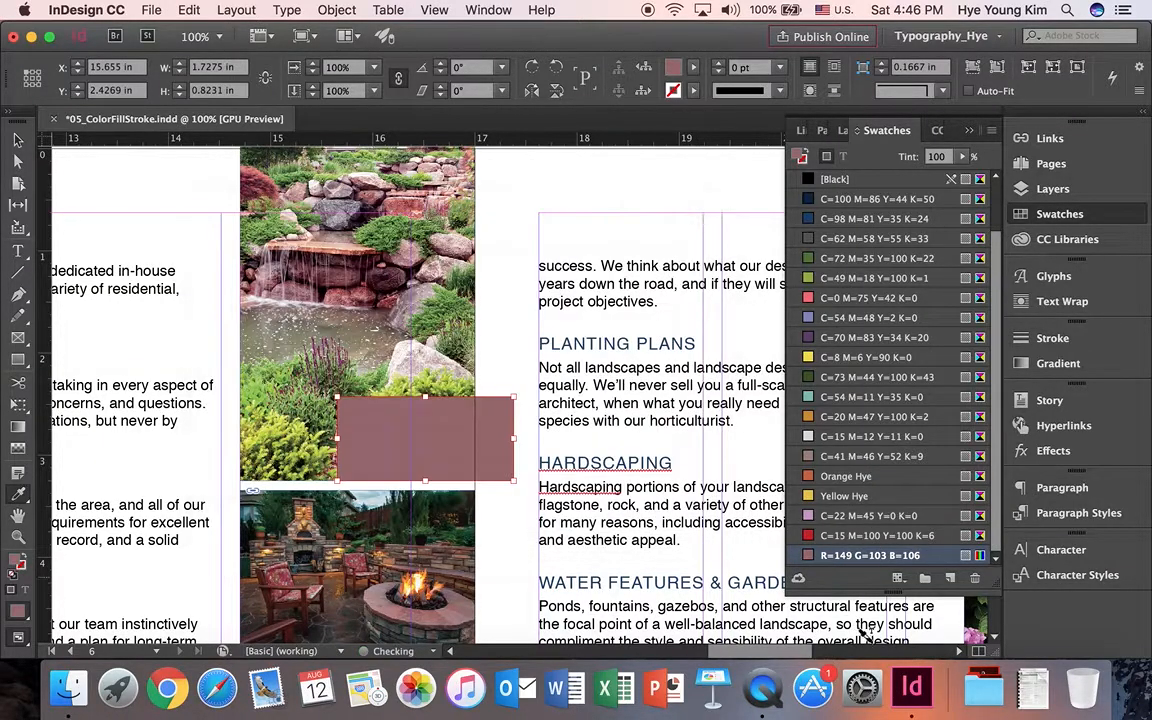
# Convert the R=149 G=103 B=106 swatch's color mode from RGB to CMYK
pyautogui.doubleClick(851, 556)
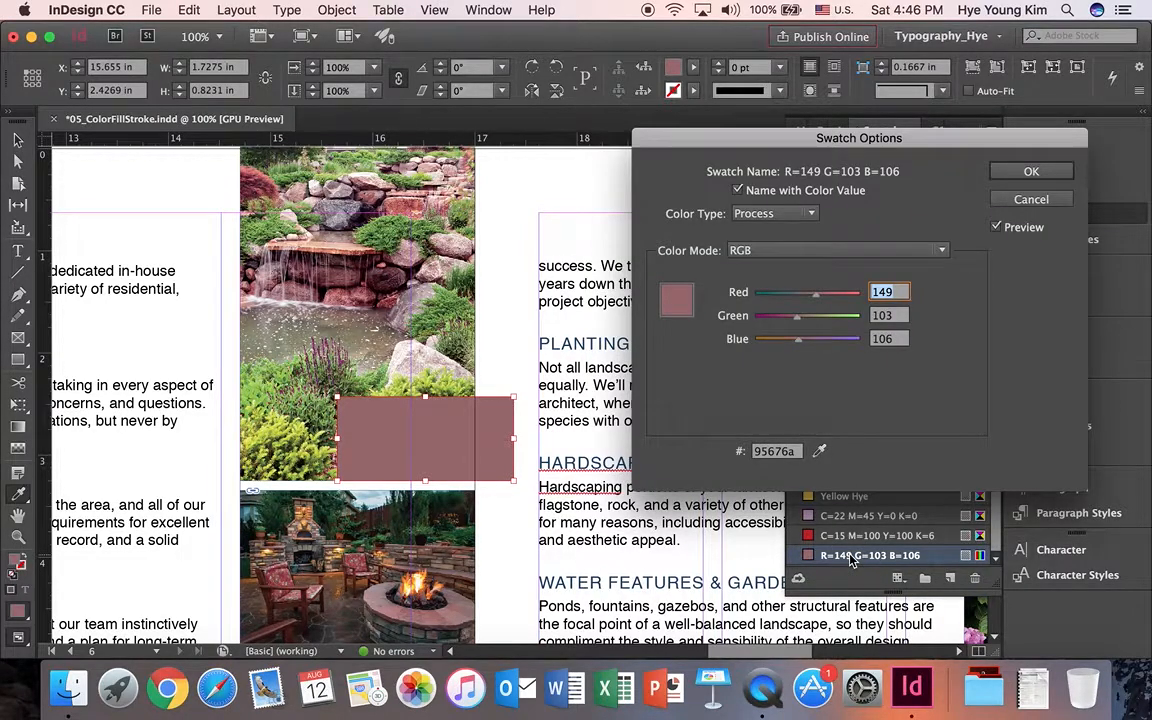
pyautogui.moveTo(810, 141); pyautogui.dragTo(475, 160)
pyautogui.click(440, 266)
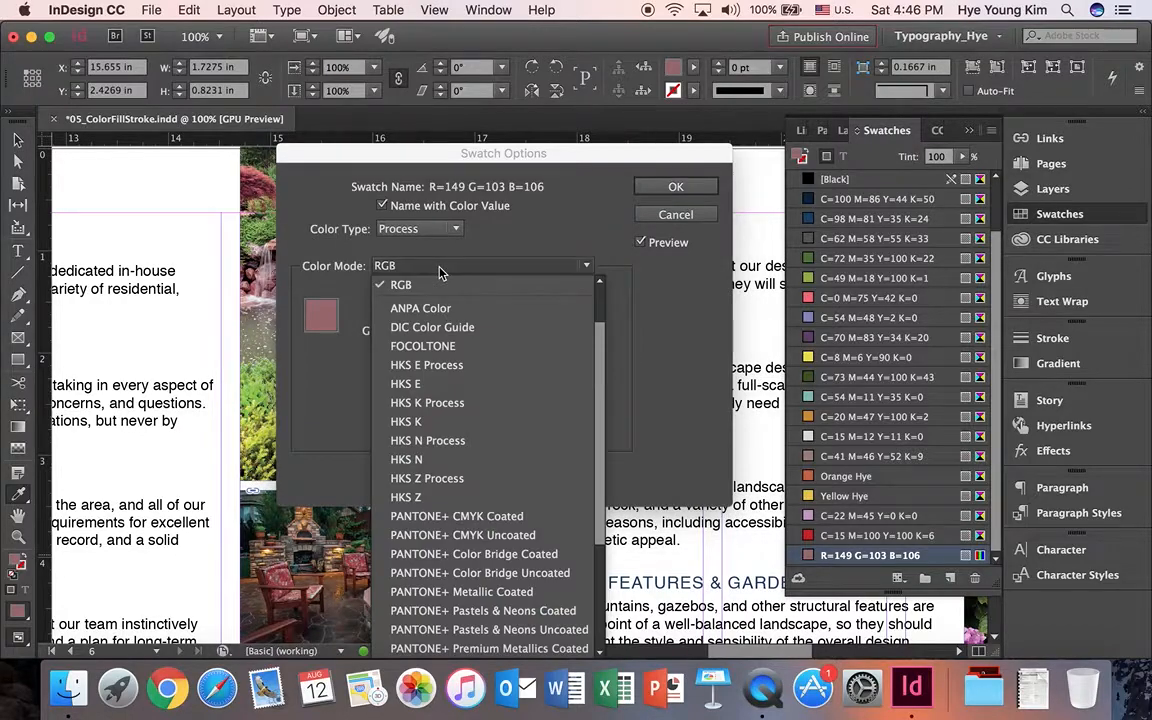
pyautogui.scroll(2, 521, 345)
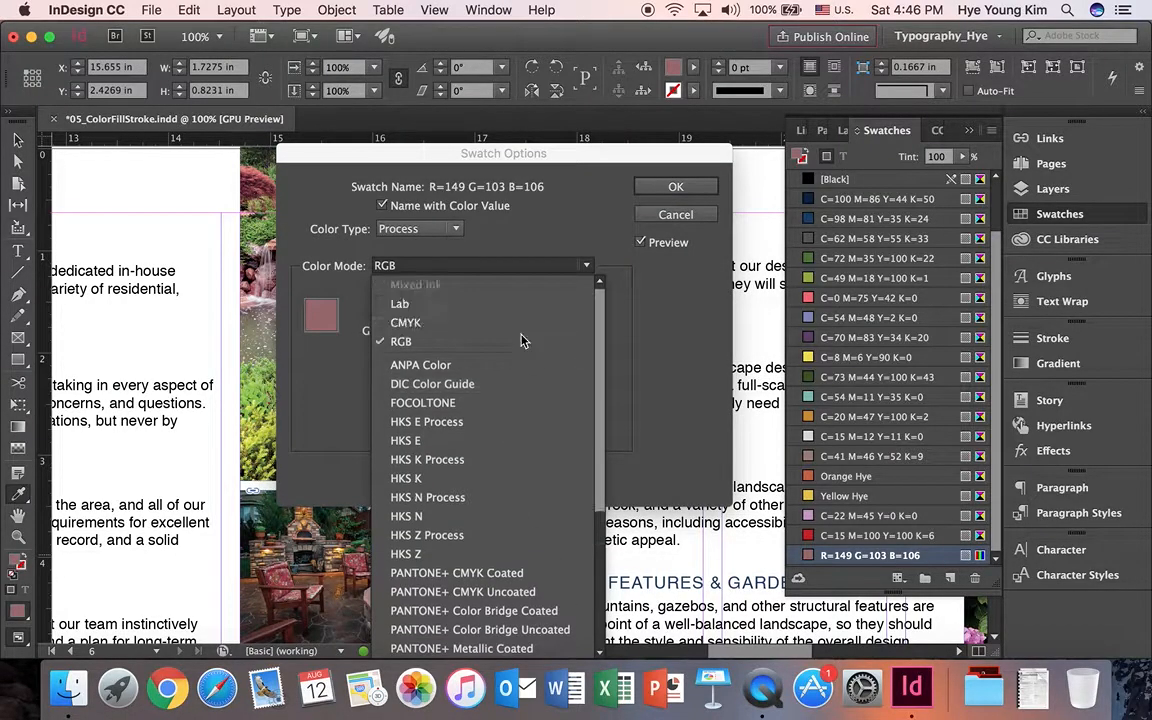
pyautogui.click(405, 323)
pyautogui.click(660, 190)
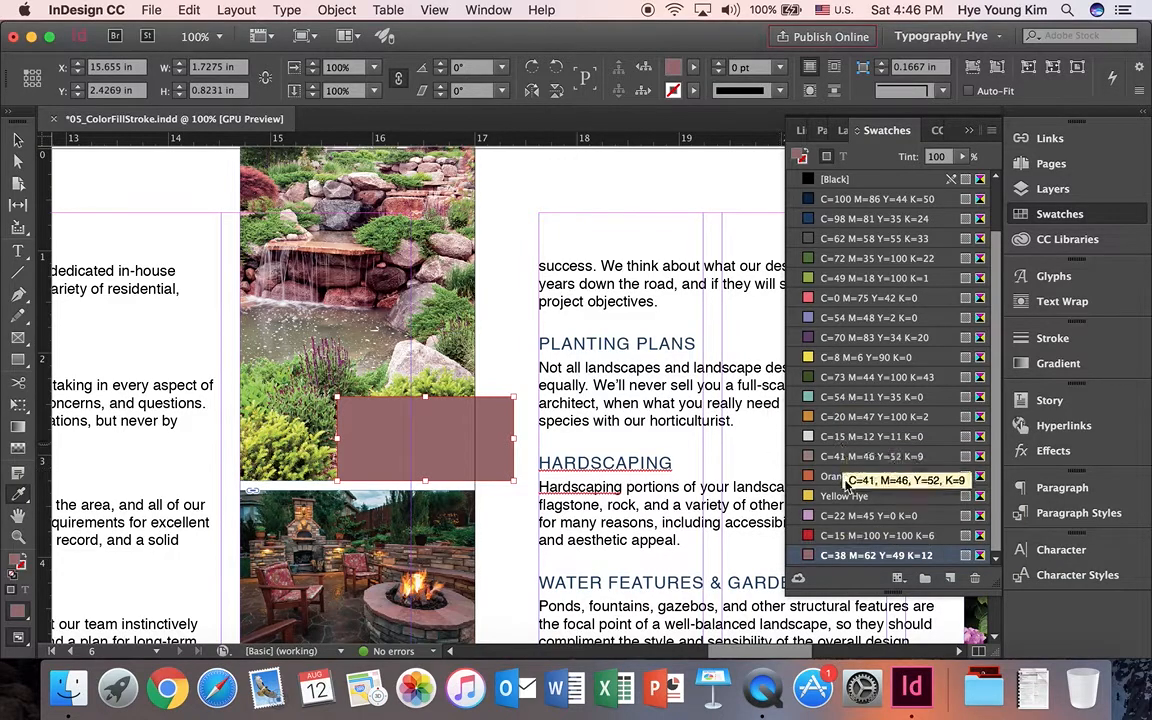
# Delete the reddish-brown rectangle covering the waterfall photo
pyautogui.click(455, 428)
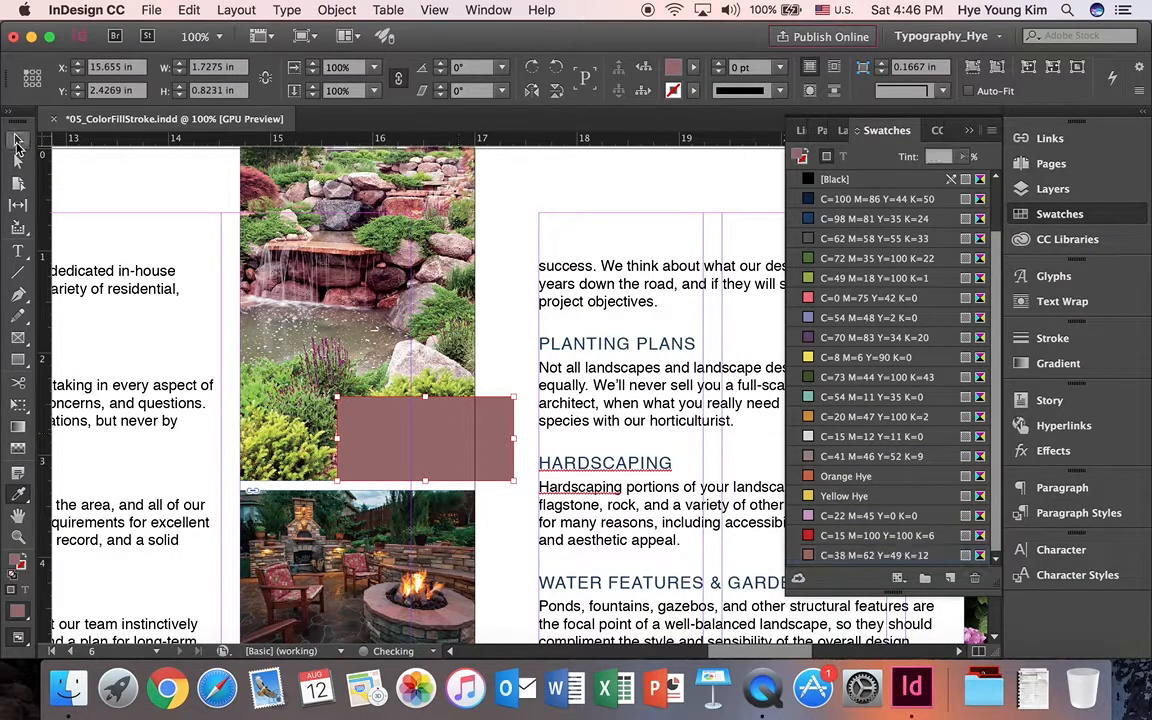
pyautogui.click(18, 141)
pyautogui.press('Delete')
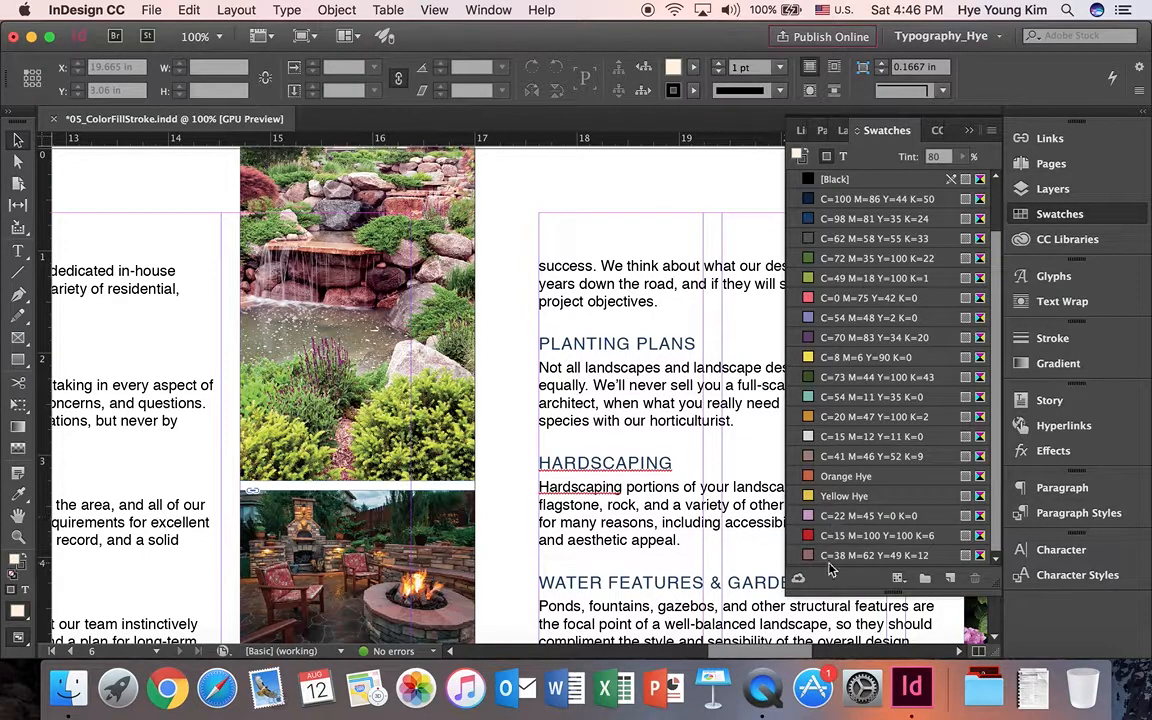
# Apply the custom orange swatch to the stroke of the Our Services heading text
pyautogui.moveTo(767, 650); pyautogui.dragTo(714, 652)
pyautogui.click(23, 252)
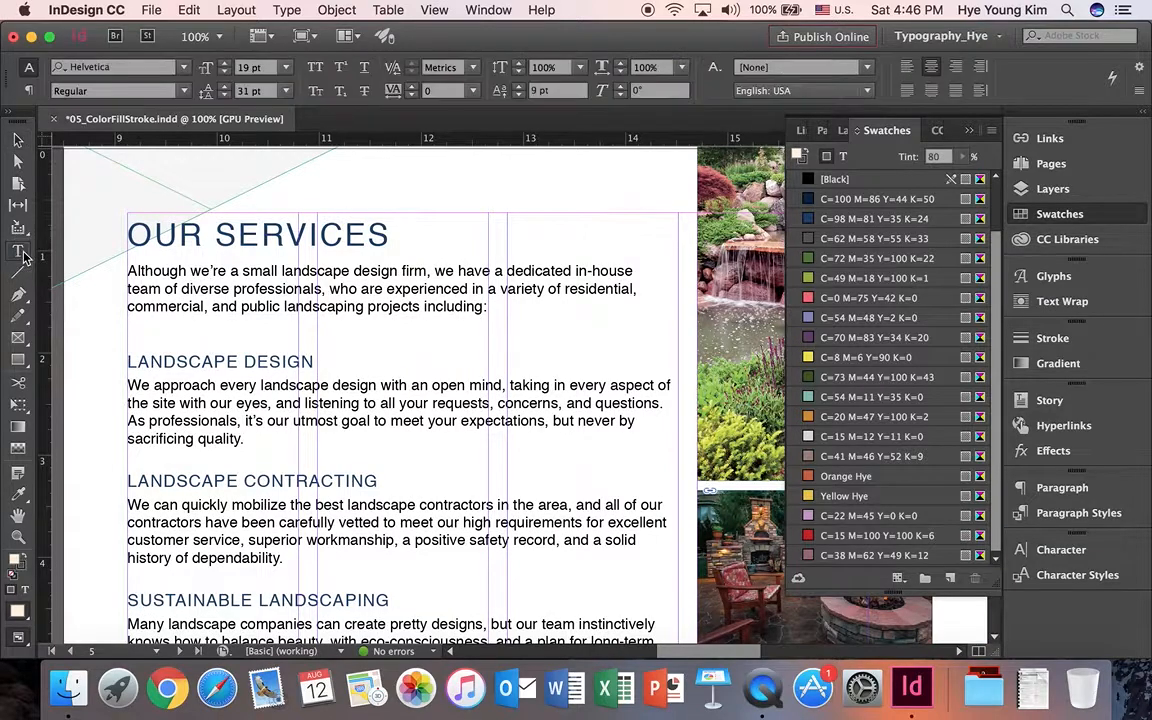
pyautogui.moveTo(127, 228); pyautogui.dragTo(425, 235)
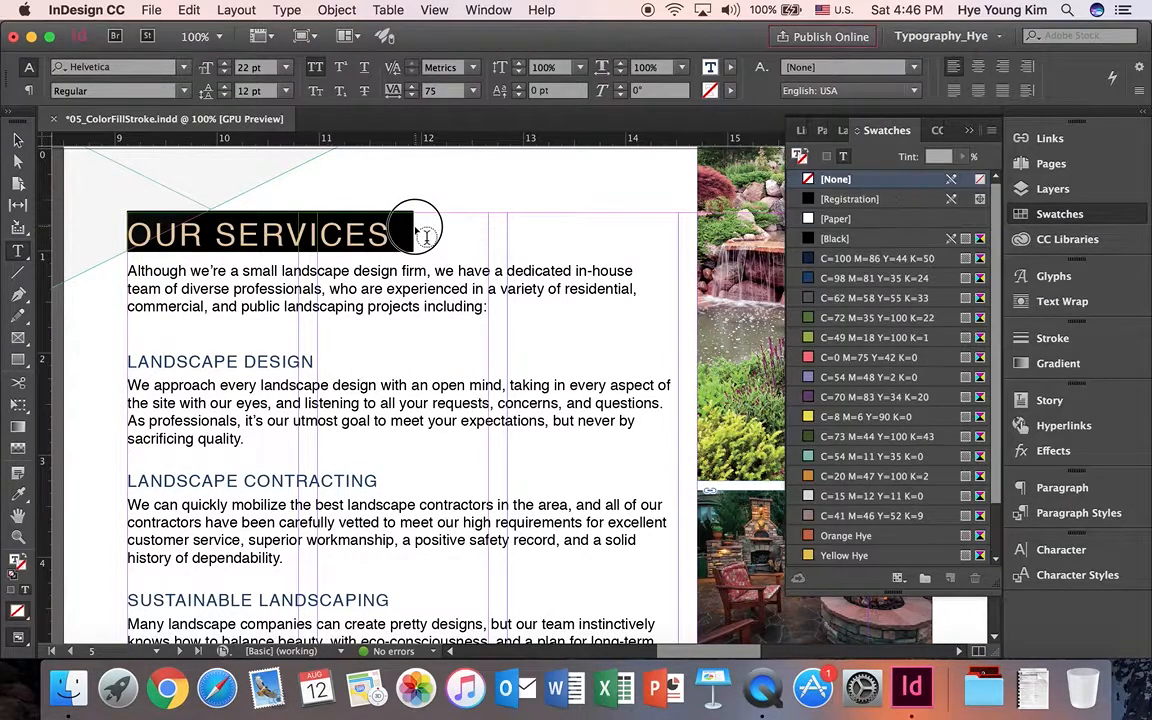
pyautogui.click(850, 534)
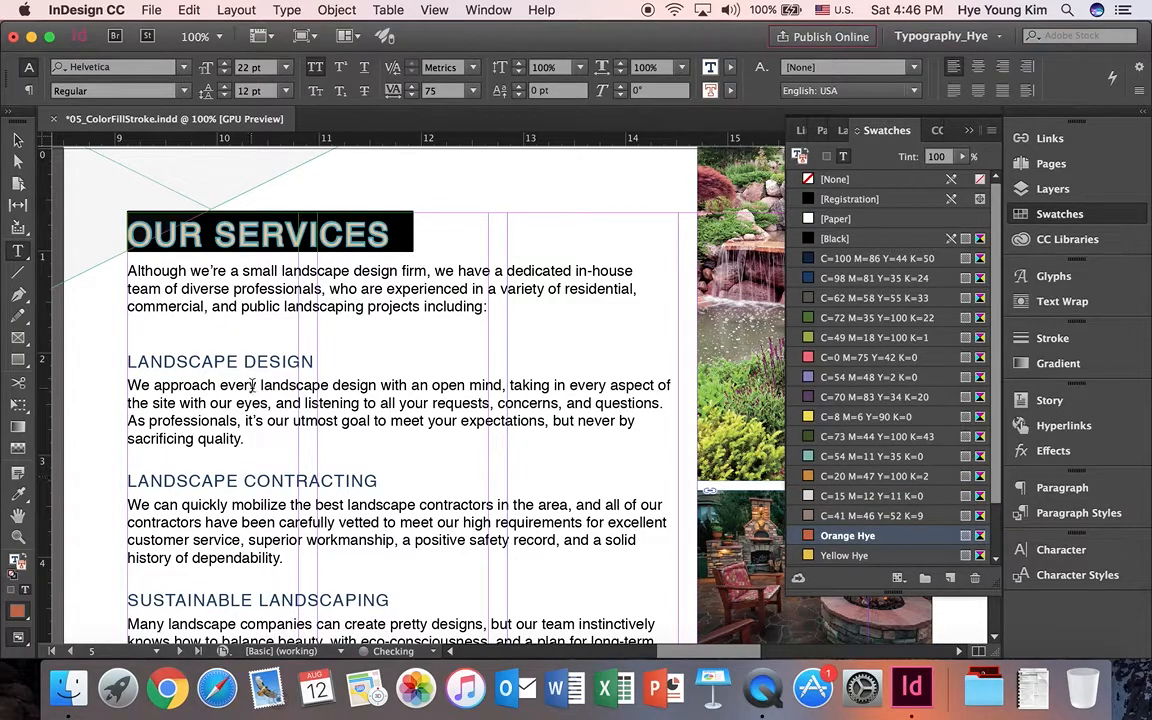
pyautogui.click(270, 269)
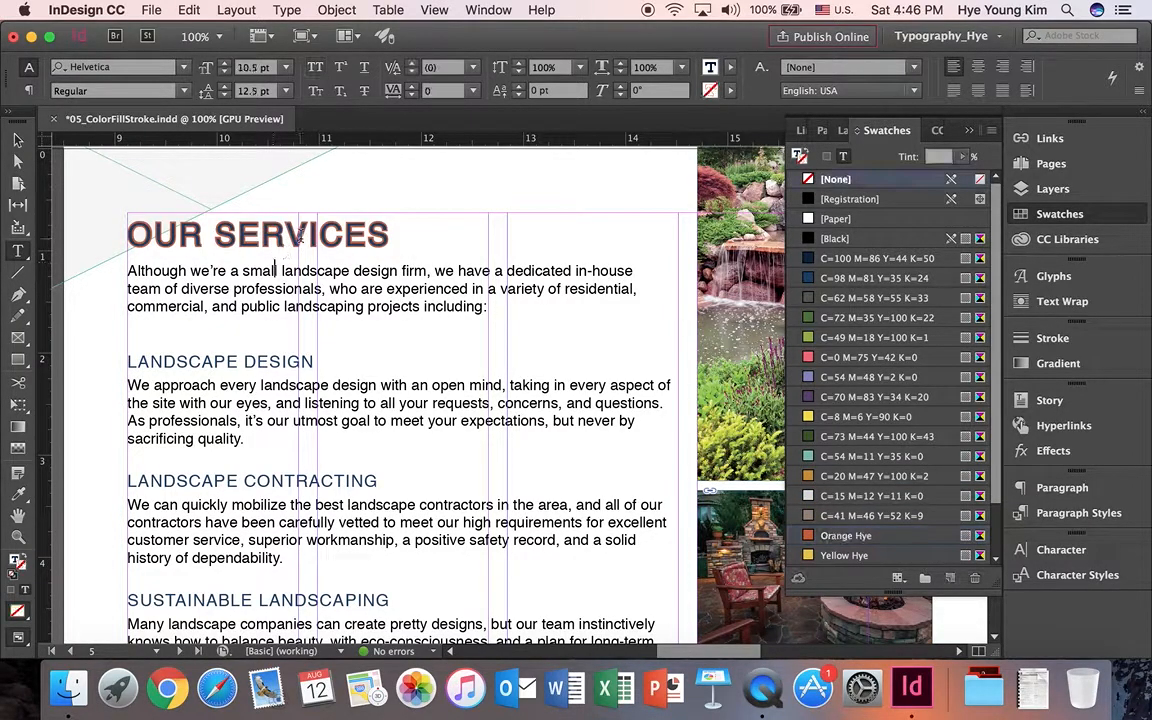
# Select the Our Services heading text and set its stroke to [None]
pyautogui.moveTo(388, 234); pyautogui.dragTo(110, 248)
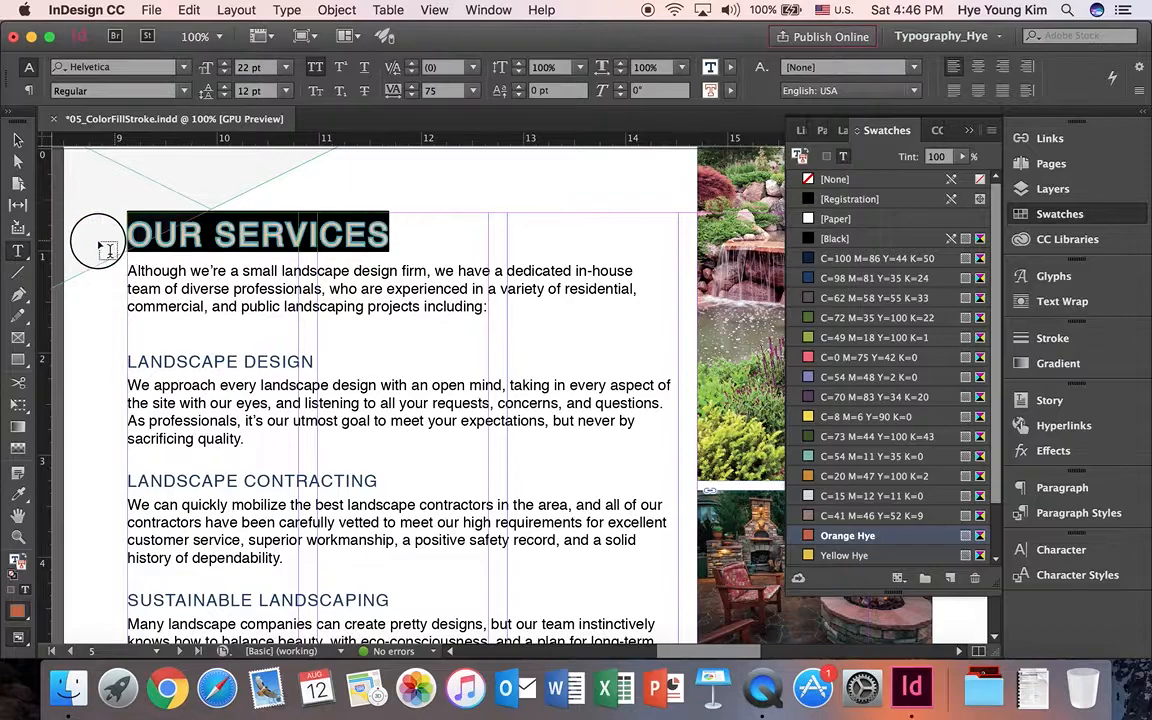
pyautogui.click(731, 91)
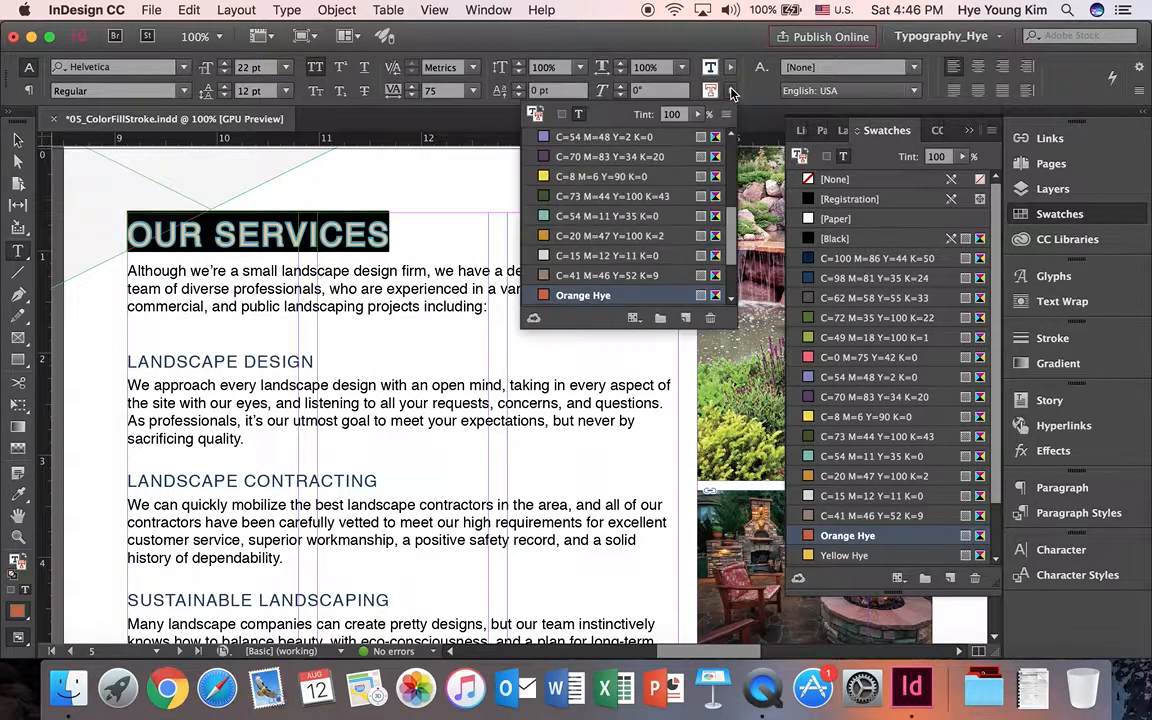
pyautogui.scroll(5, 600, 137)
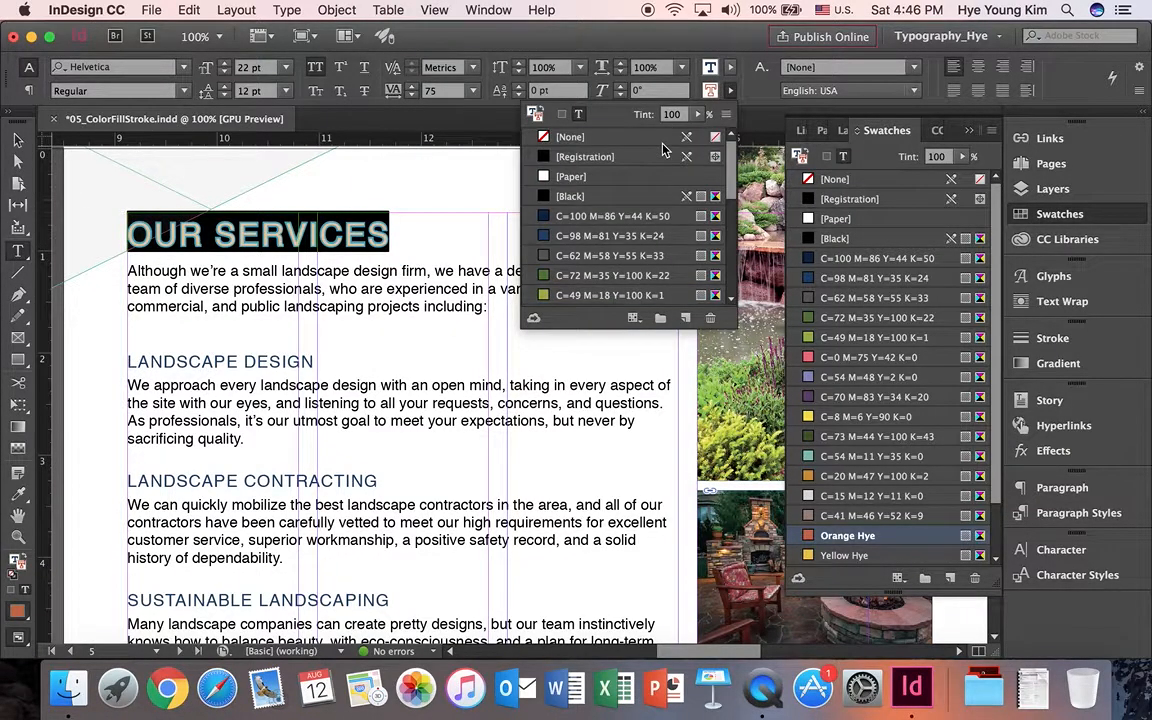
pyautogui.click(585, 140)
# Fill the Our Services heading text with the custom orange swatch and reselect the whole heading
pyautogui.click(731, 67)
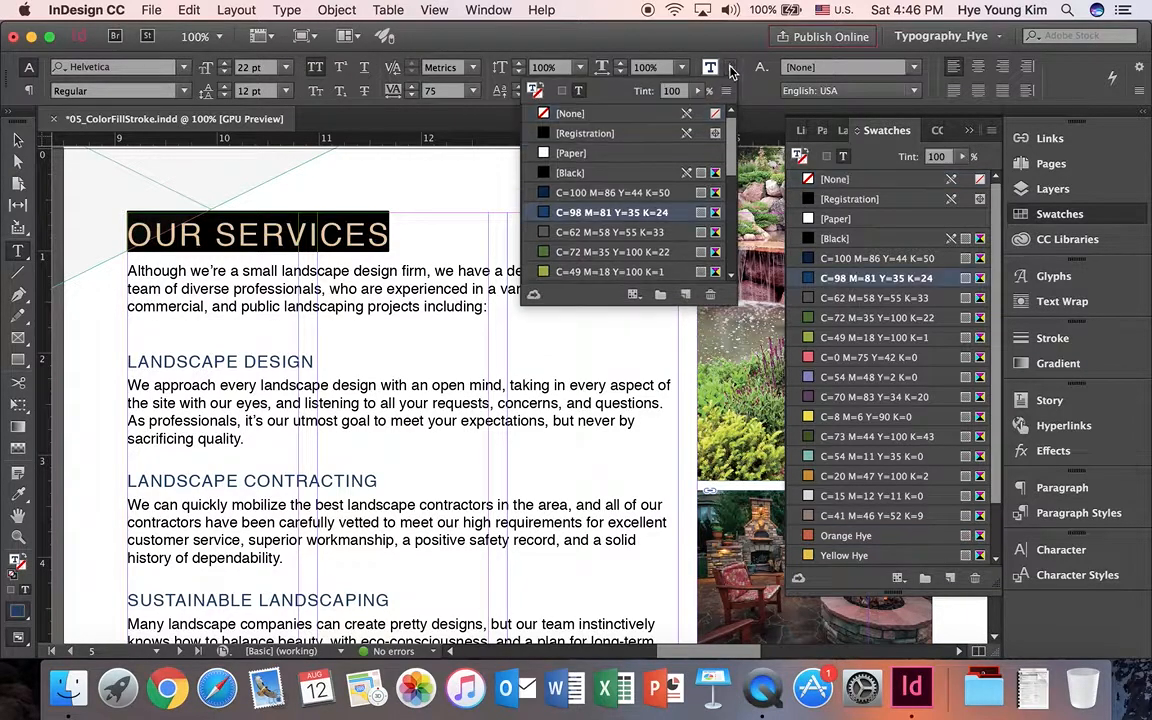
pyautogui.click(731, 69)
pyautogui.click(731, 68)
pyautogui.scroll(-5, 655, 215)
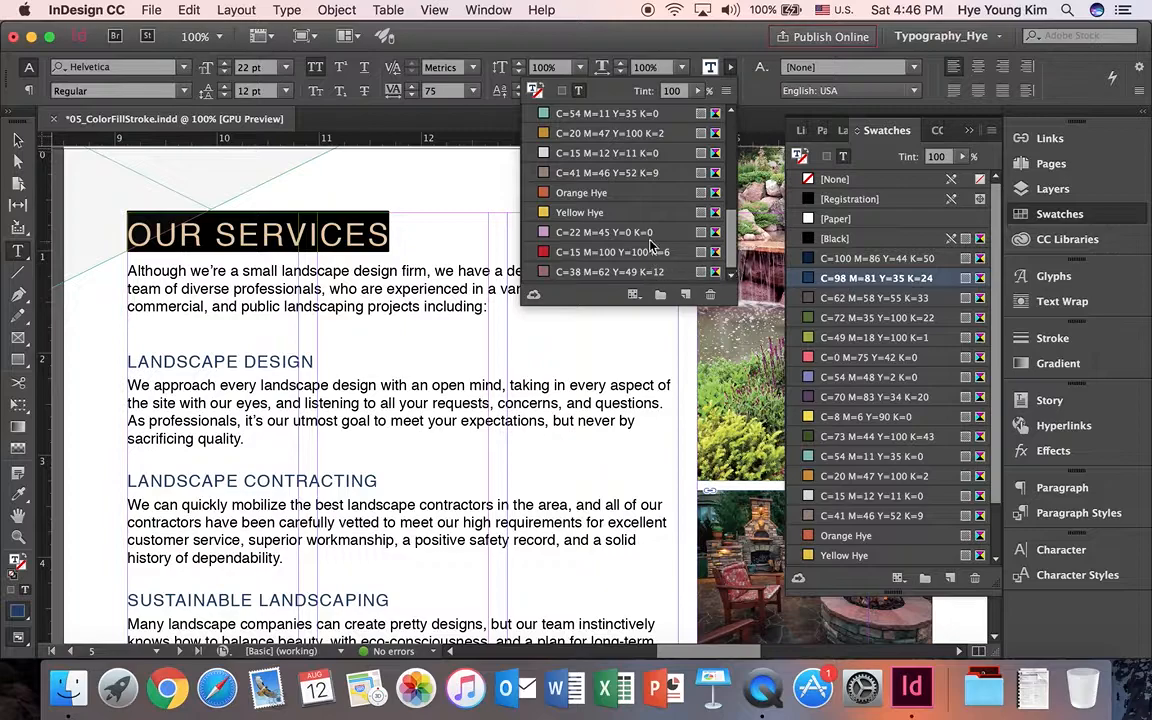
pyautogui.click(592, 193)
pyautogui.scroll(3, 604, 201)
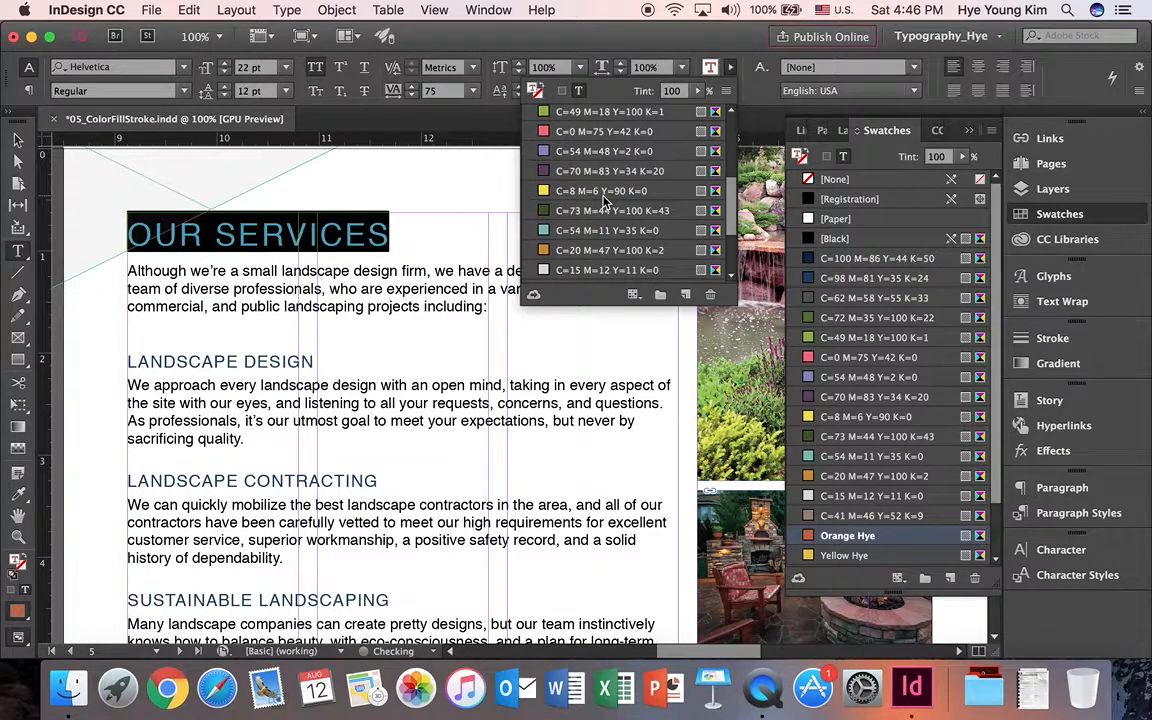
pyautogui.click(341, 225)
pyautogui.moveTo(361, 230); pyautogui.dragTo(289, 232)
pyautogui.moveTo(381, 236); pyautogui.dragTo(103, 234)
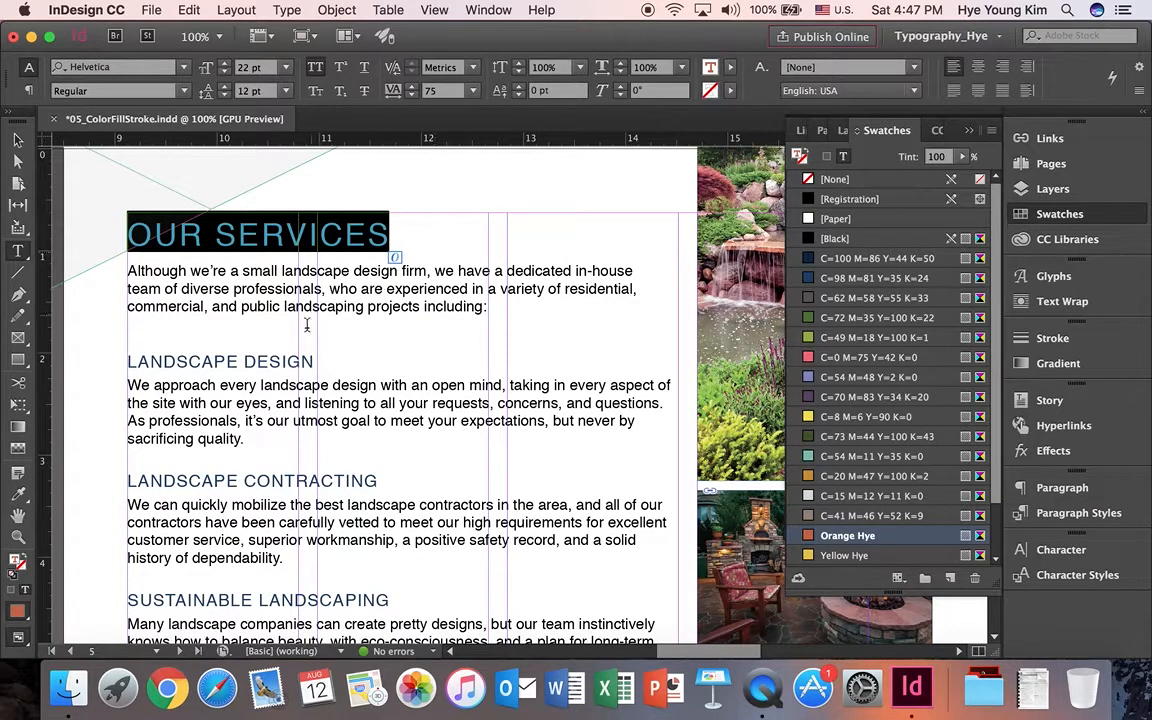
# Fill the Landscape Design heading text with the custom yellow swatch
pyautogui.moveTo(316, 362); pyautogui.dragTo(113, 352)
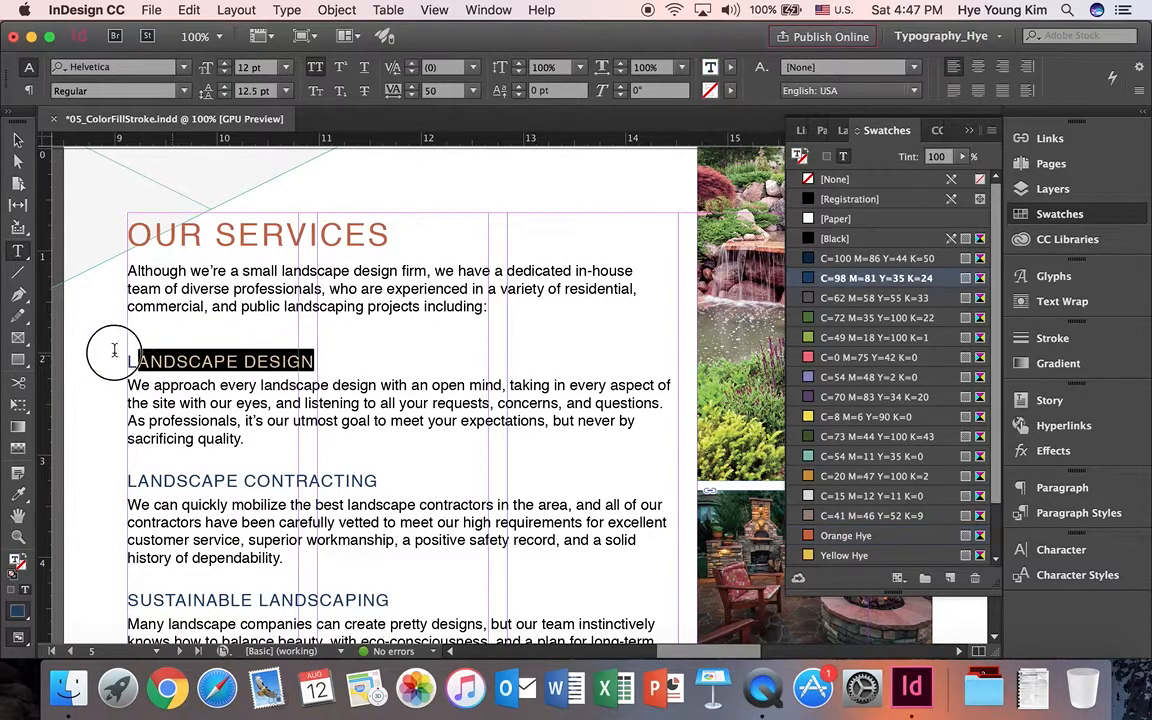
pyautogui.click(710, 67)
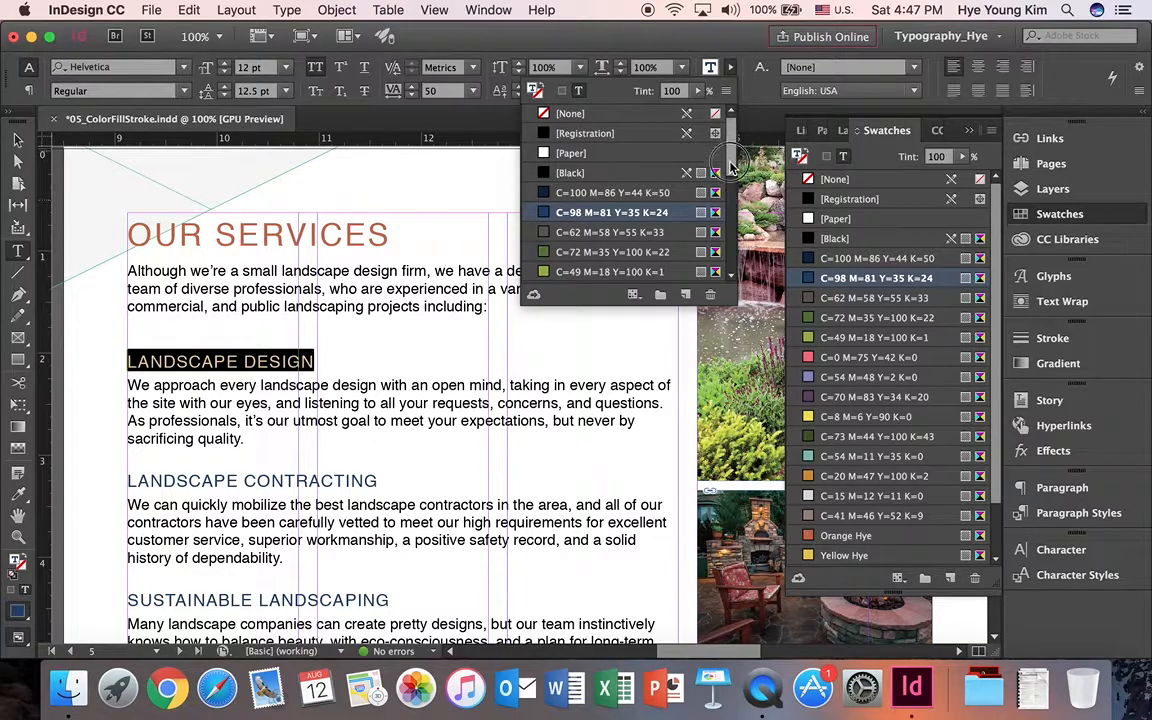
pyautogui.scroll(-5, 731, 167)
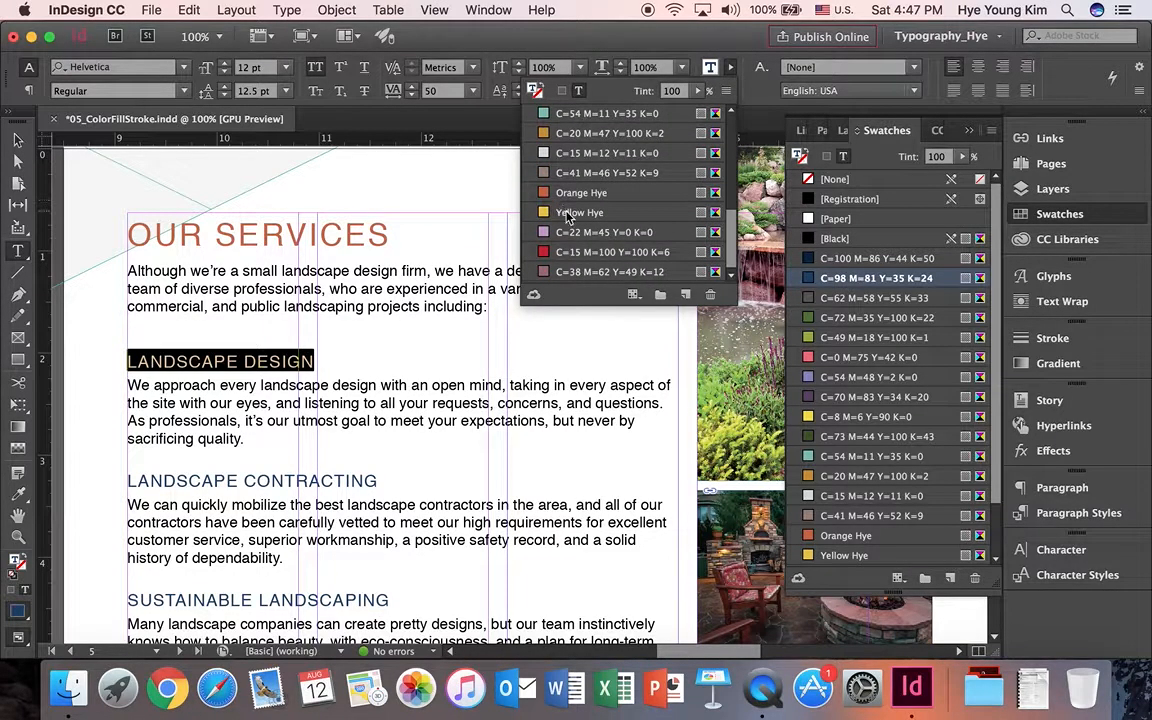
pyautogui.click(566, 214)
pyautogui.click(268, 481)
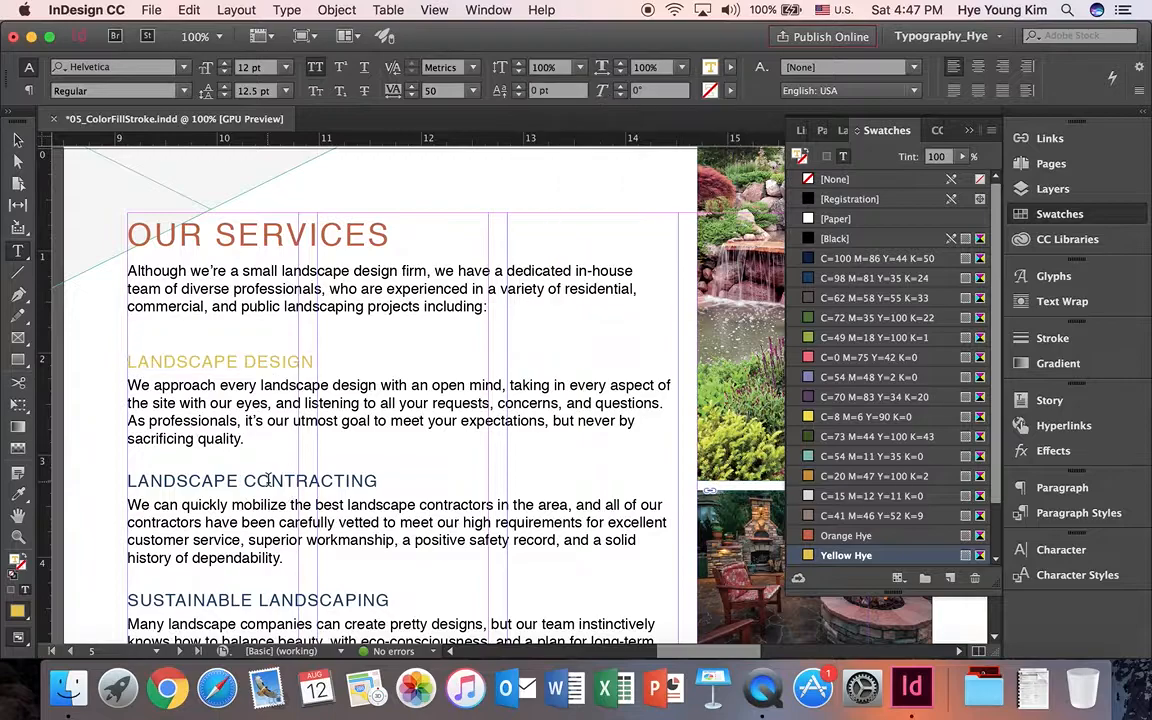
# Fill the Landscape Contracting heading text with the C=22 M=45 Y=0 K=0 swatch
pyautogui.moveTo(377, 481); pyautogui.dragTo(100, 480)
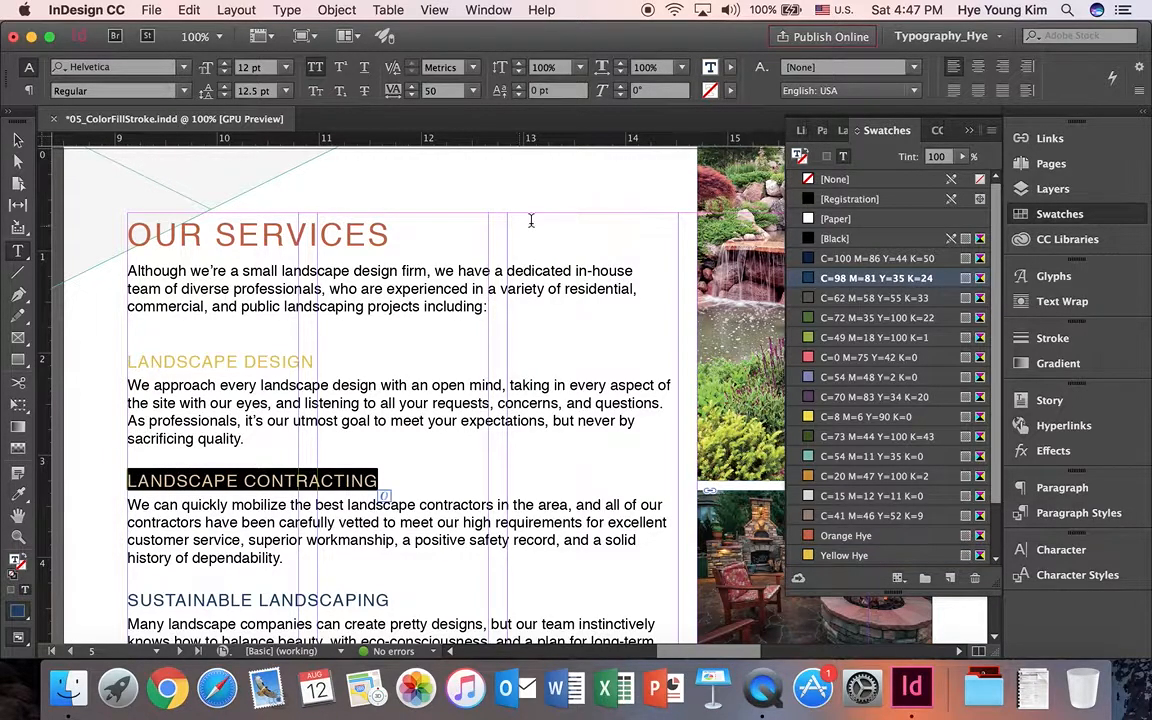
pyautogui.click(733, 68)
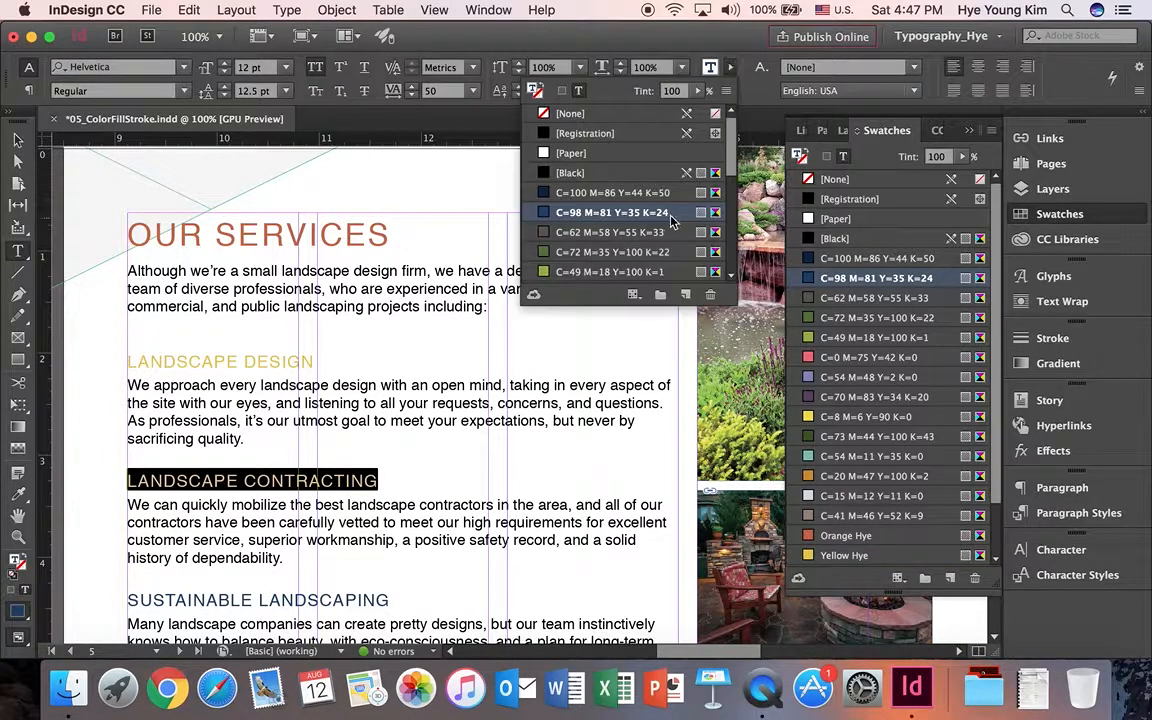
pyautogui.scroll(-5, 603, 194)
pyautogui.click(597, 233)
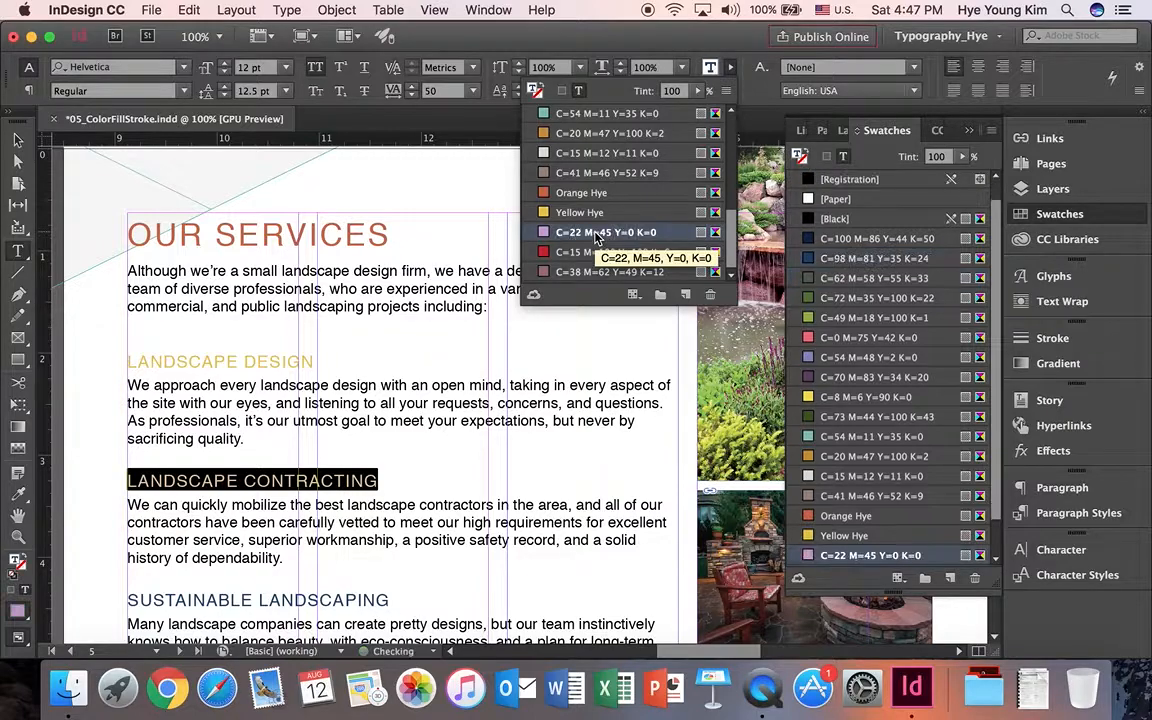
pyautogui.click(320, 600)
# Fill the Sustainable Landscaping heading text with the C=15 M=100 Y=100 K=6 swatch
pyautogui.moveTo(396, 599); pyautogui.dragTo(98, 597)
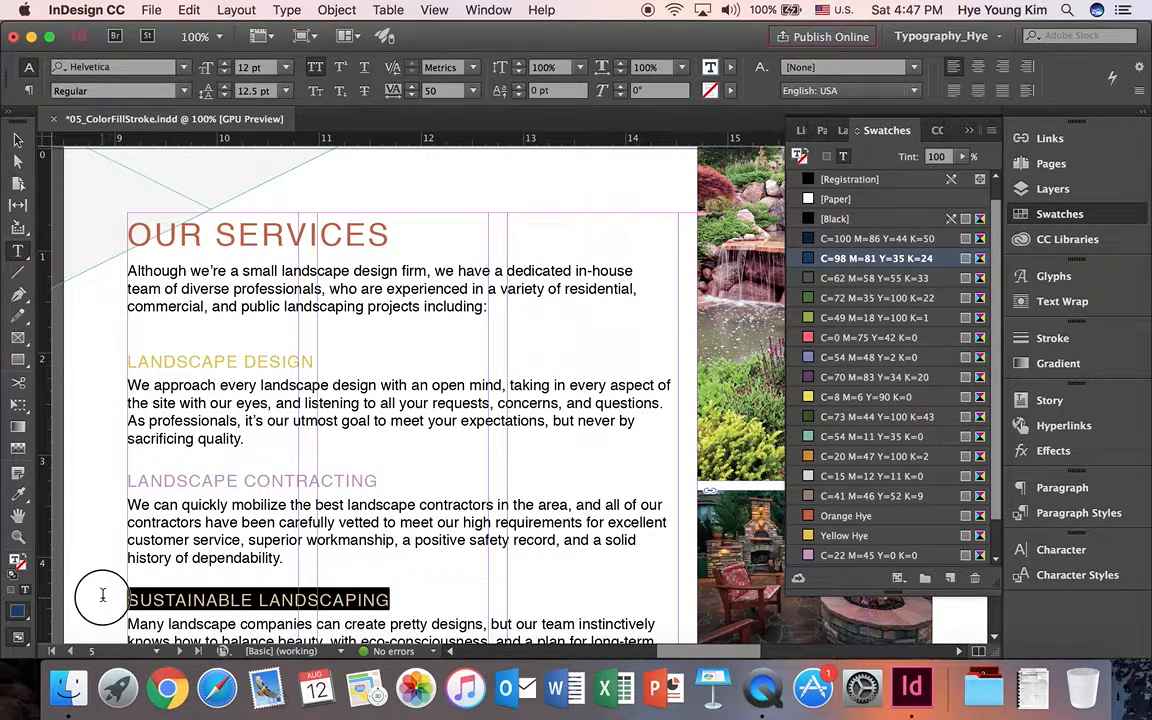
pyautogui.click(728, 68)
pyautogui.scroll(-5, 728, 275)
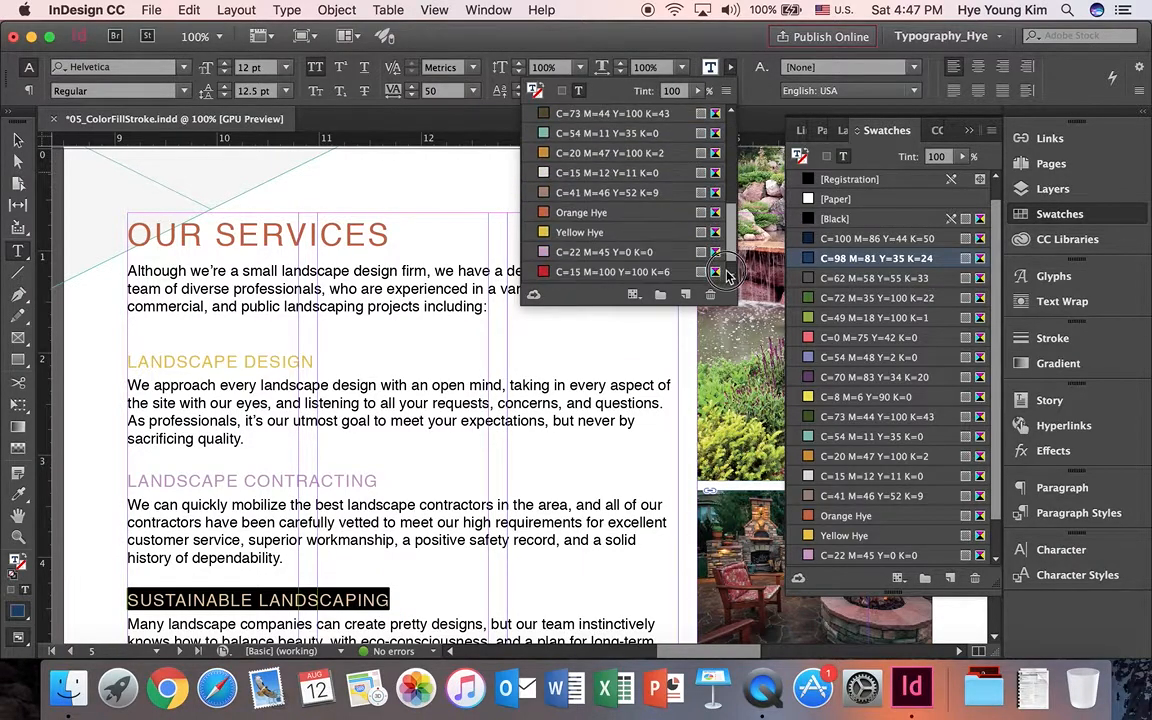
pyautogui.click(612, 271)
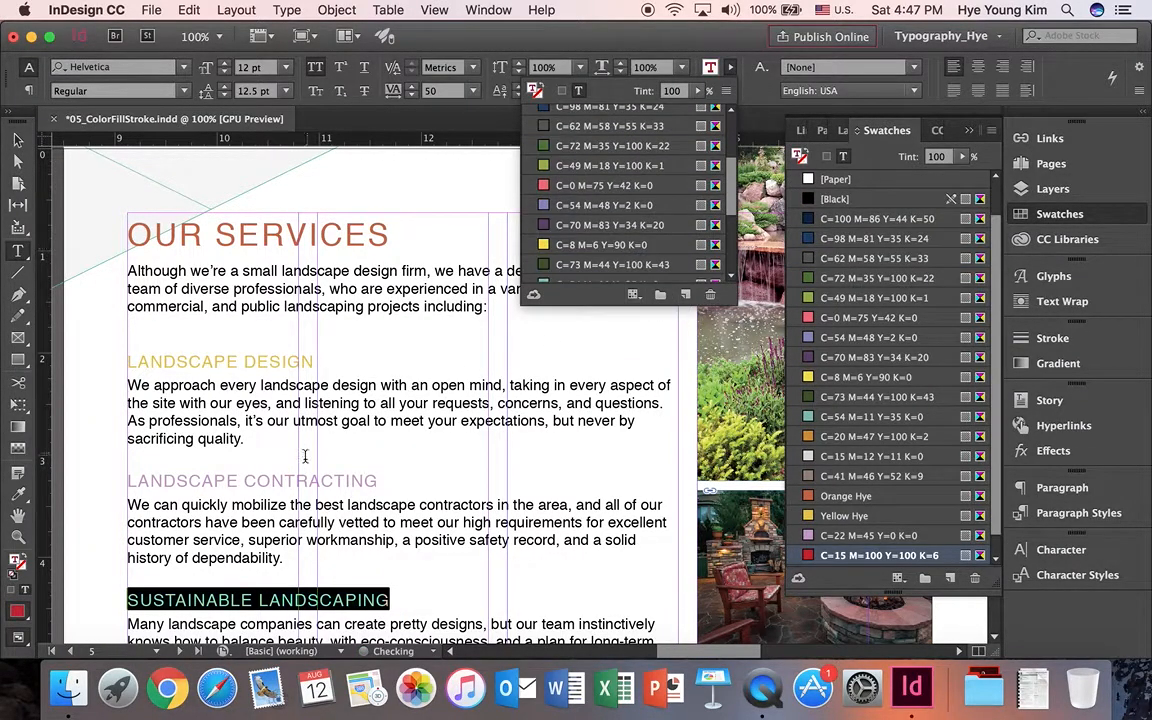
pyautogui.click(309, 553)
pyautogui.scroll(-5, 360, 501)
pyautogui.scroll(5, 355, 505)
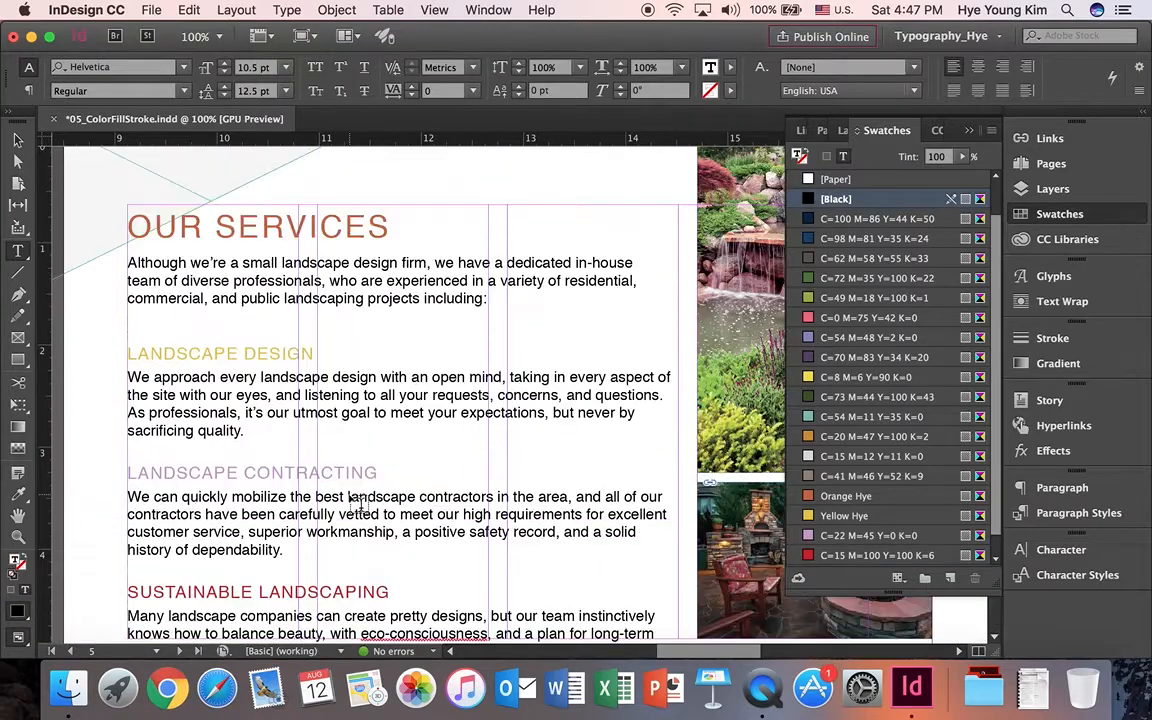
# Fill the Planting Plans heading text on page 6 with the C=38 M=62 Y=49 K=12 swatch
pyautogui.moveTo(694, 651); pyautogui.dragTo(771, 648)
pyautogui.click(358, 334)
pyautogui.click(470, 338)
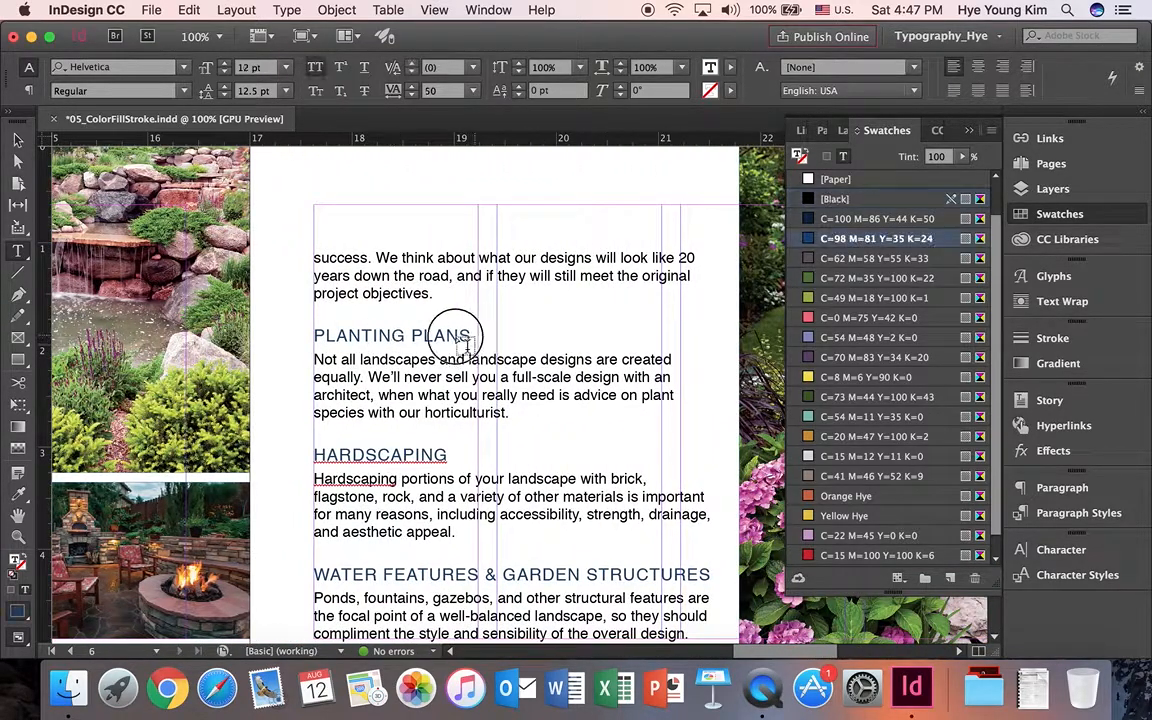
pyautogui.moveTo(470, 338); pyautogui.dragTo(270, 321)
pyautogui.click(730, 67)
pyautogui.moveTo(730, 172); pyautogui.dragTo(728, 274)
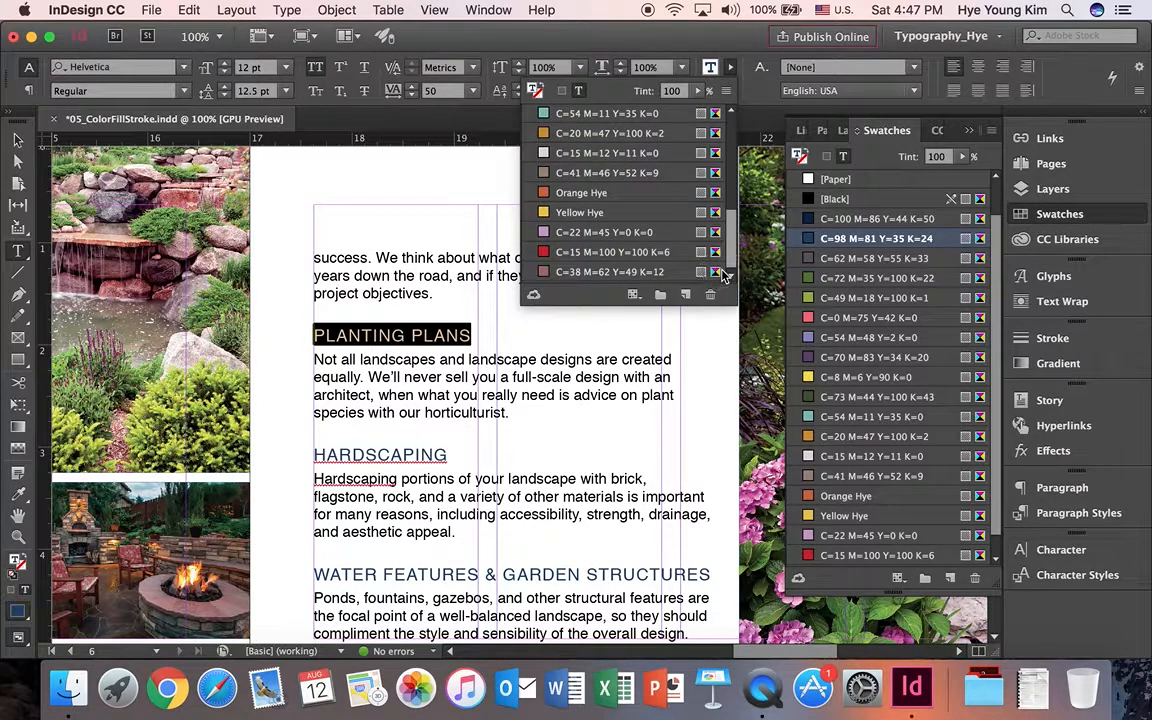
pyautogui.click(566, 274)
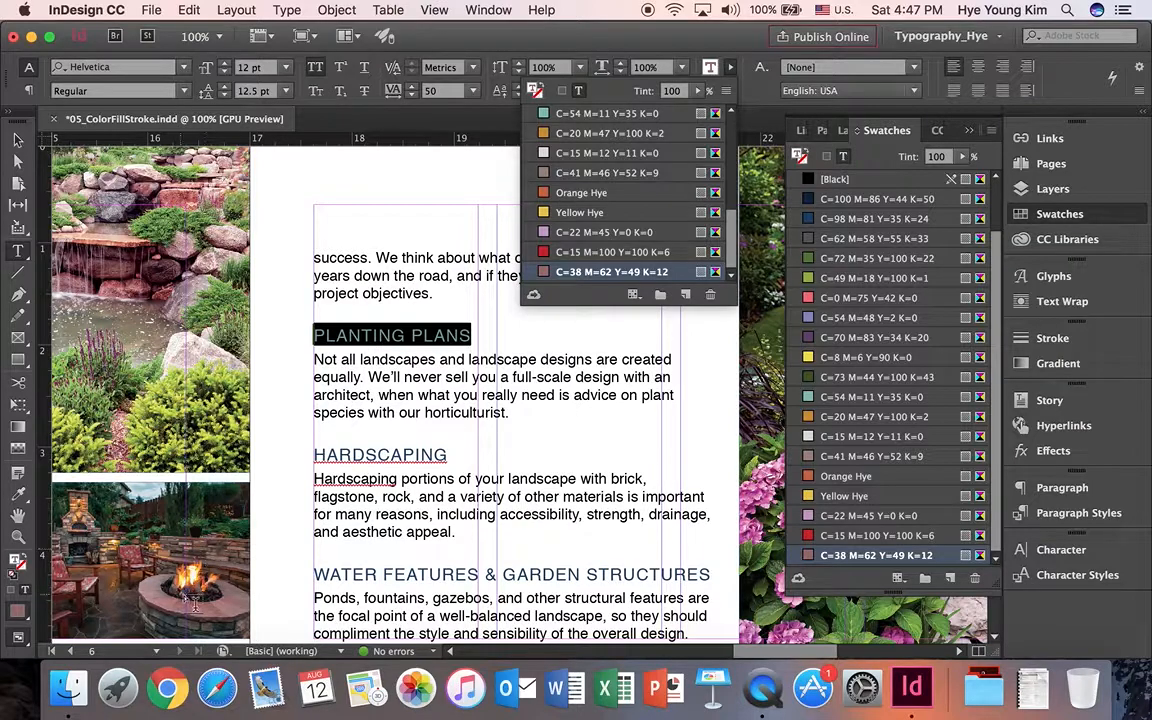
pyautogui.click(386, 306)
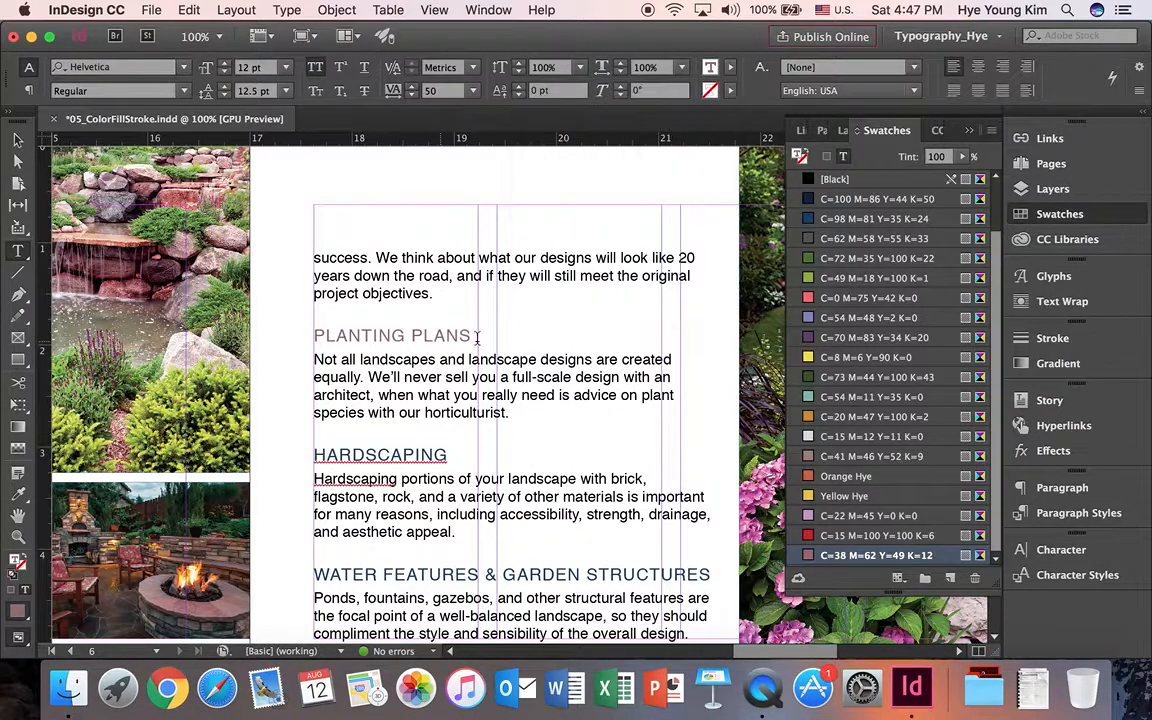
pyautogui.moveTo(472, 337); pyautogui.dragTo(303, 345)
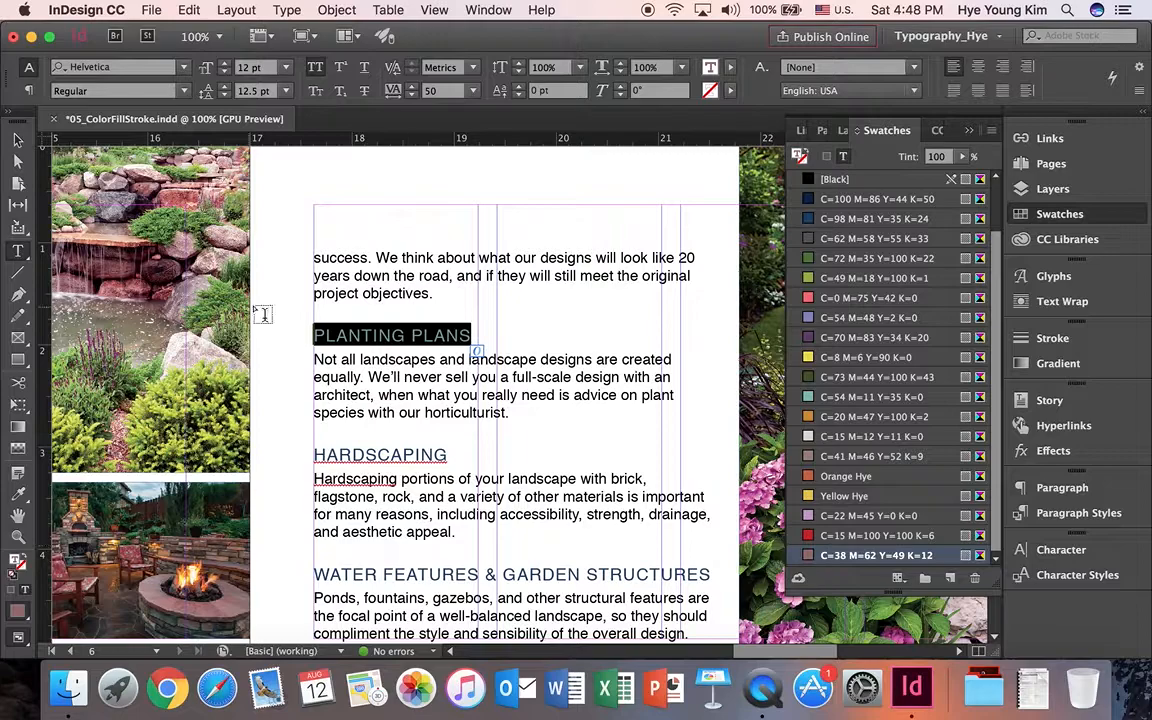
pyautogui.click(365, 334)
pyautogui.moveTo(365, 334); pyautogui.dragTo(337, 332)
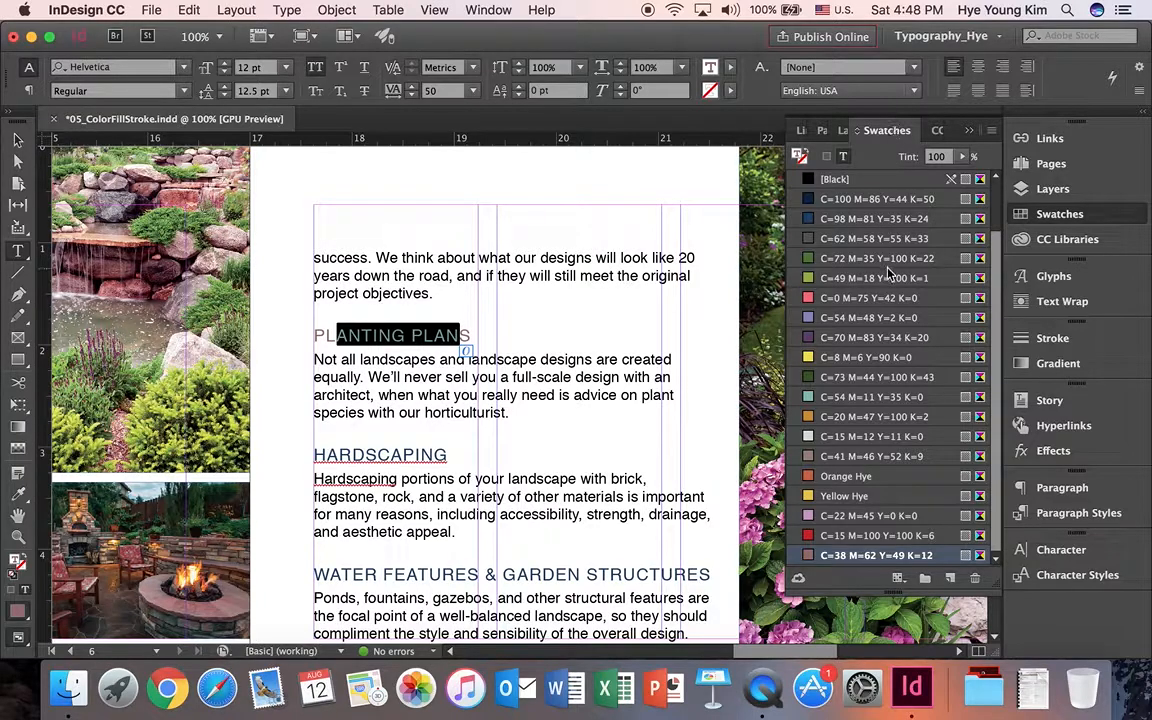
pyautogui.click(604, 344)
pyautogui.moveTo(484, 337); pyautogui.dragTo(430, 335)
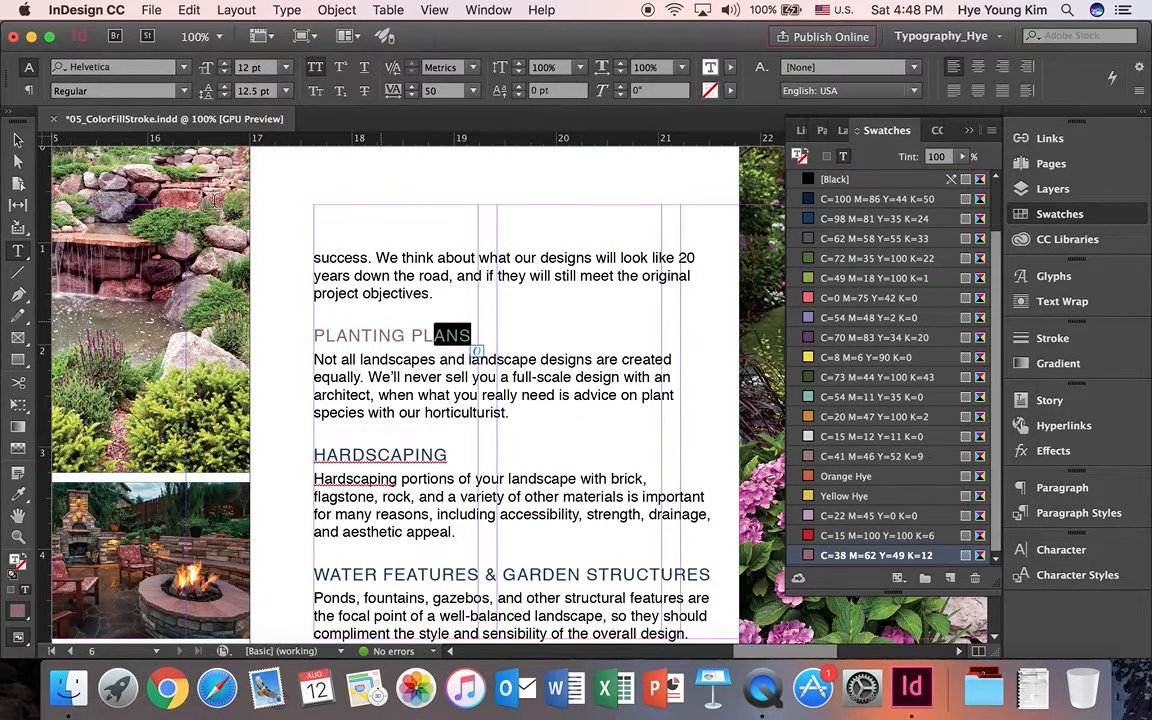
# Save the document under a new name, 05_ColorFillStroke followed by an underscore and the author's first name, in the 05_color folder
pyautogui.click(151, 10)
pyautogui.click(171, 147)
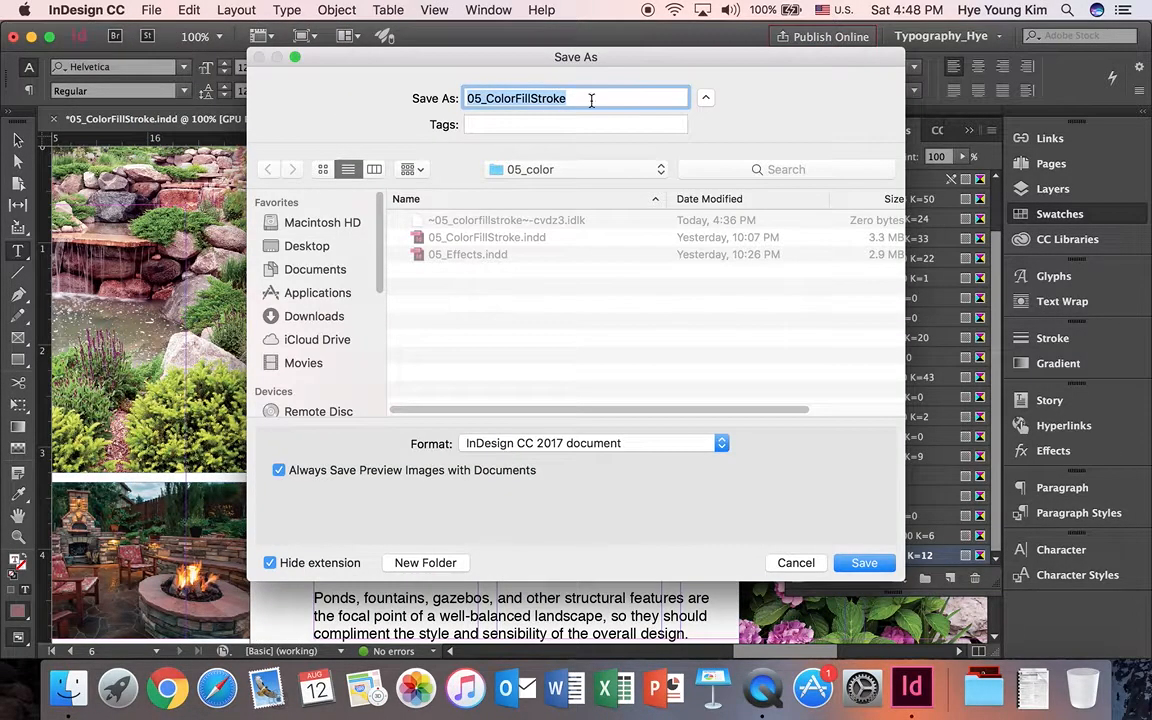
pyautogui.click(591, 100)
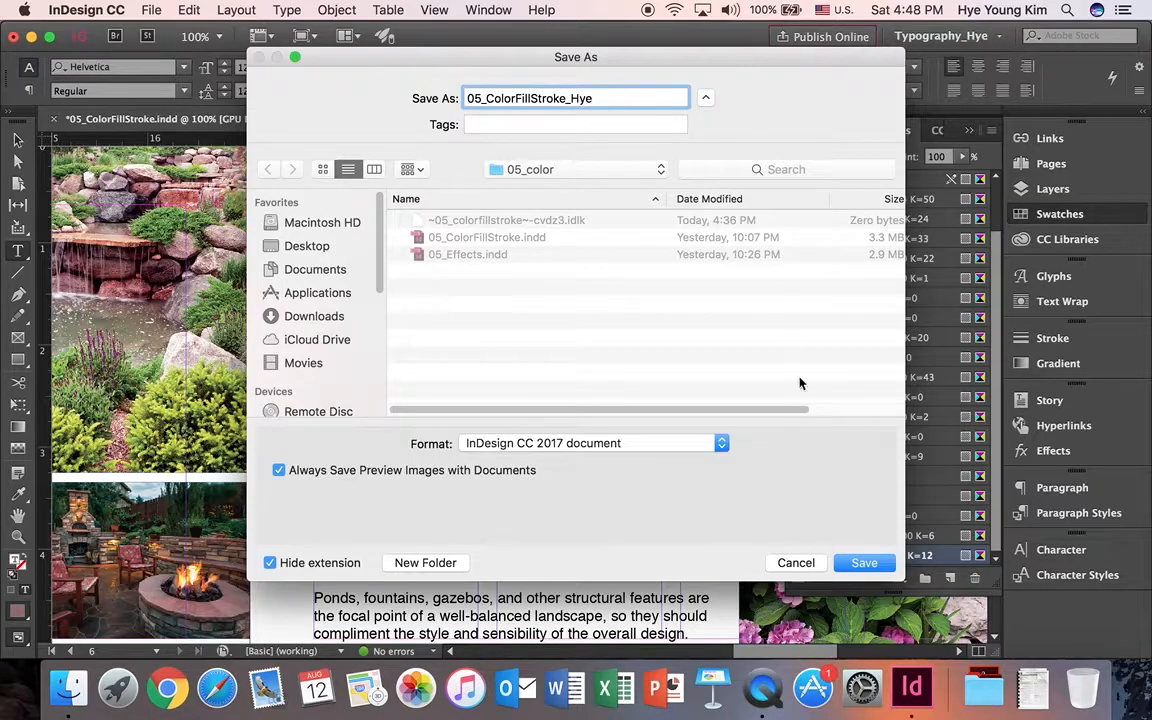
pyautogui.click(866, 564)
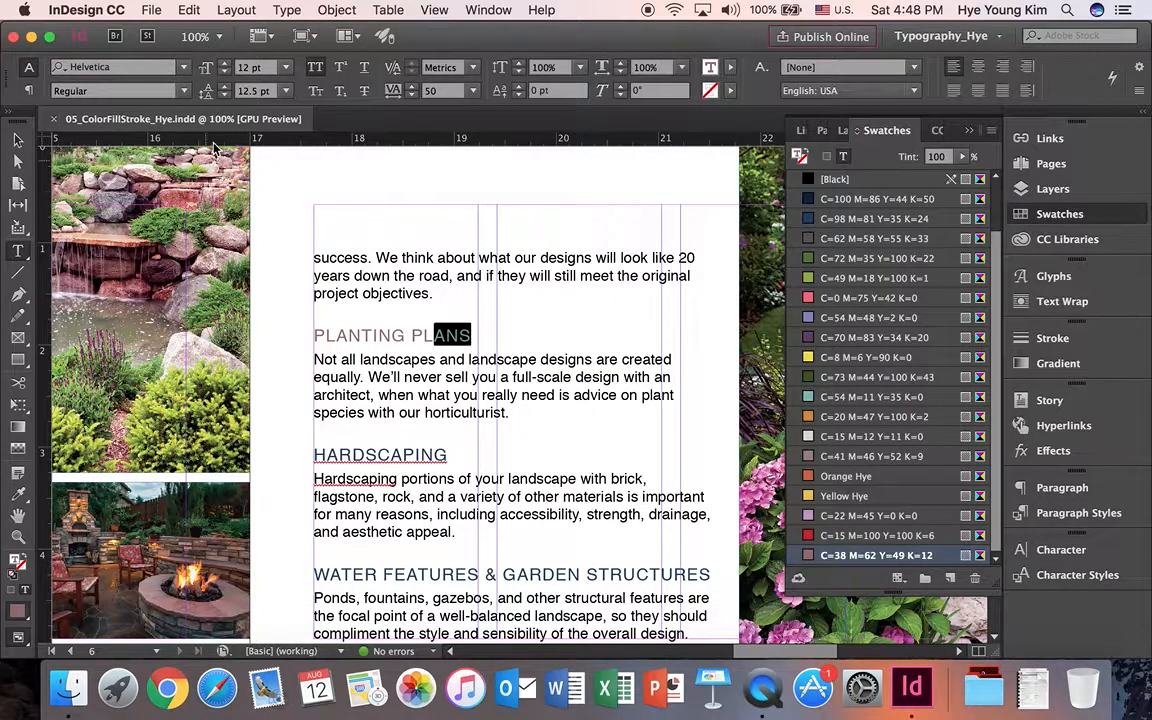
# Export all pages as Adobe PDF (Print) with the [High Quality Print] preset and View PDF after Exporting enabled
pyautogui.click(151, 10)
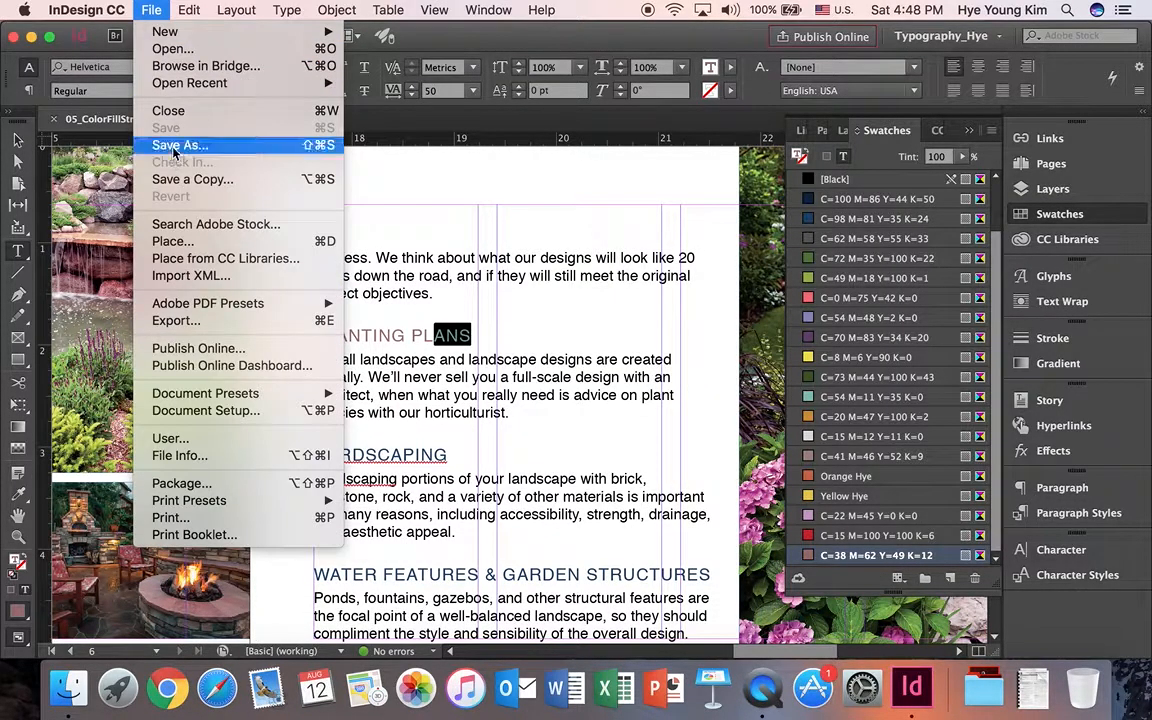
pyautogui.click(162, 321)
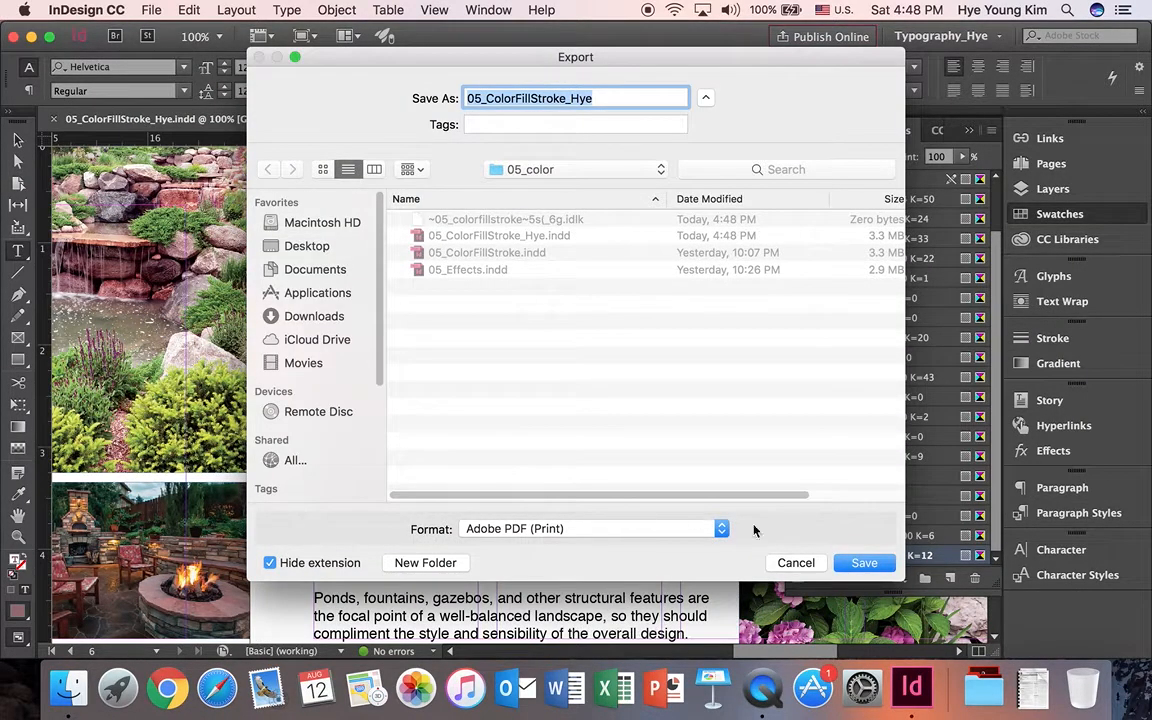
pyautogui.click(866, 566)
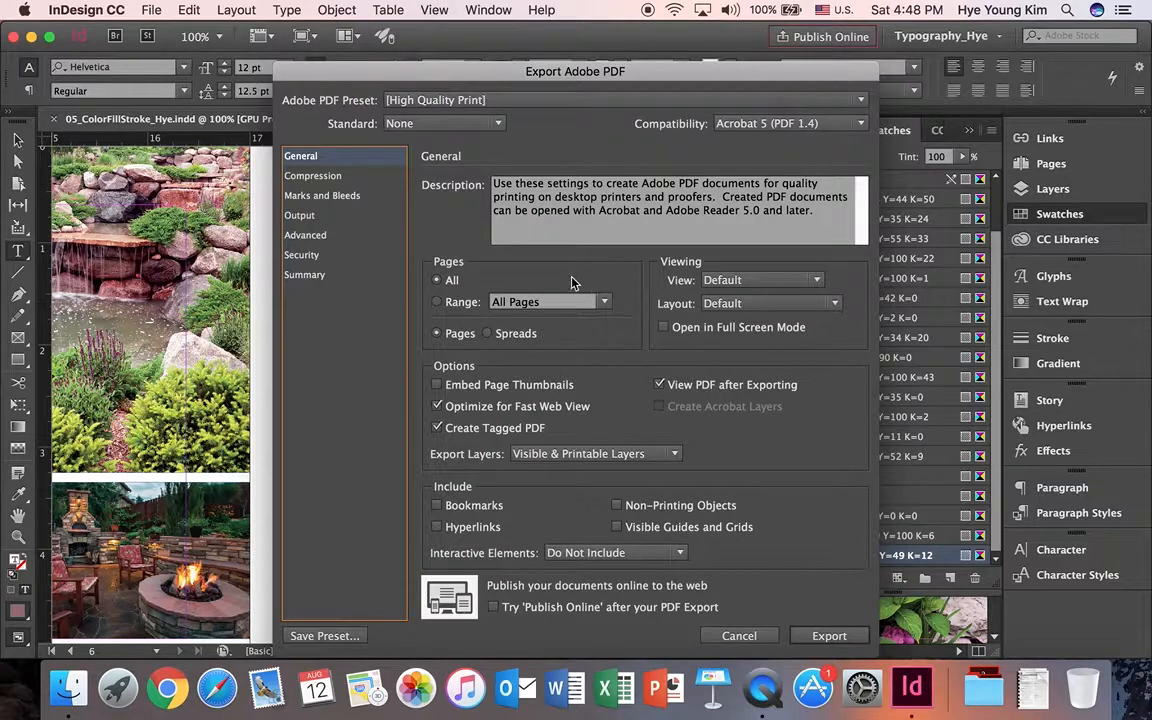
pyautogui.click(659, 385)
pyautogui.click(826, 635)
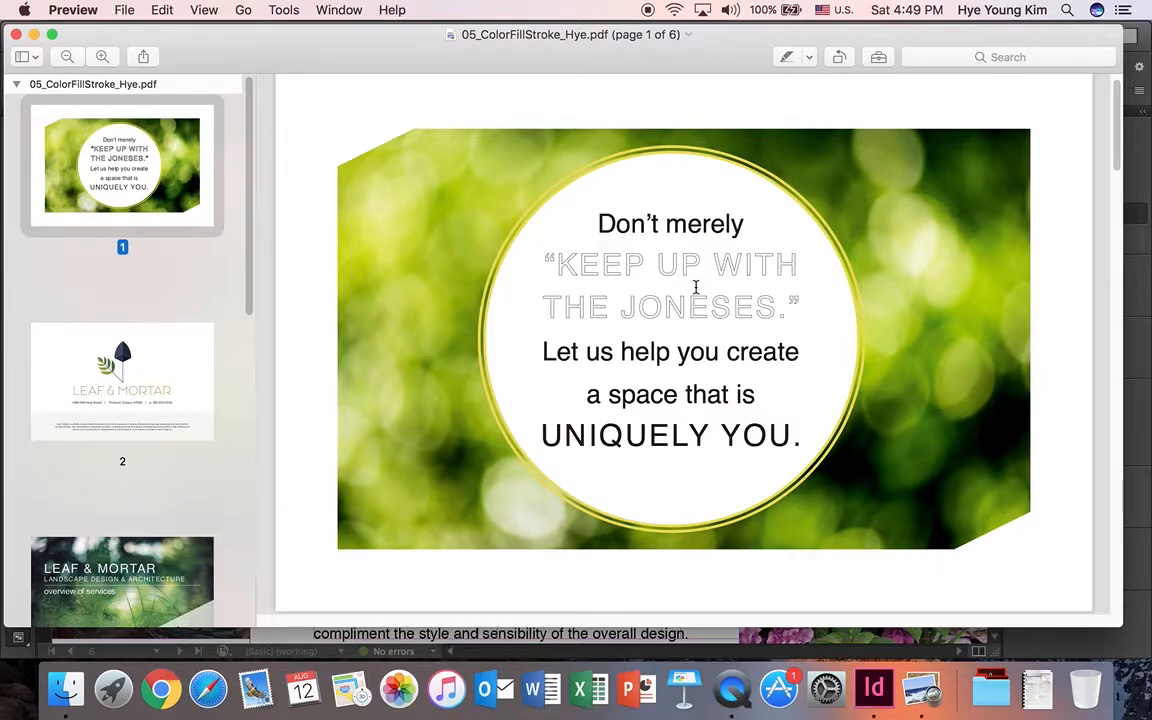
# Examine the exported PDF in Preview through its last page, including the recolored headings, and close it
pyautogui.scroll(-15, 696, 287)
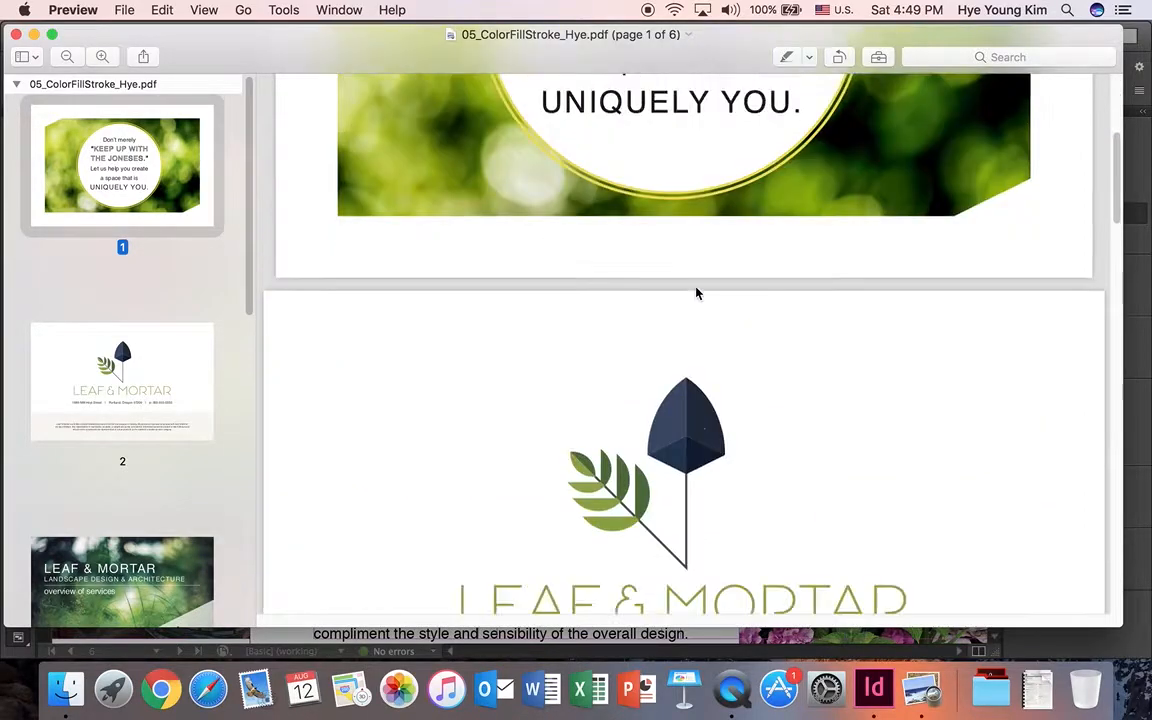
pyautogui.scroll(-15, 697, 289)
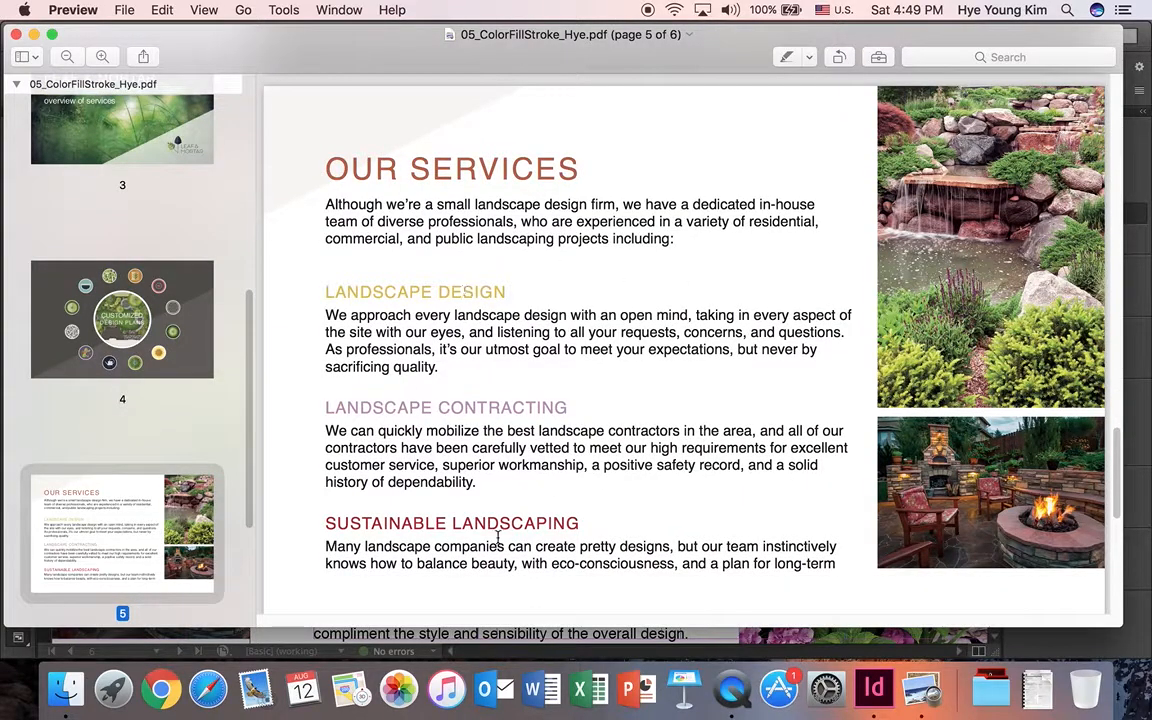
pyautogui.scroll(-10, 607, 421)
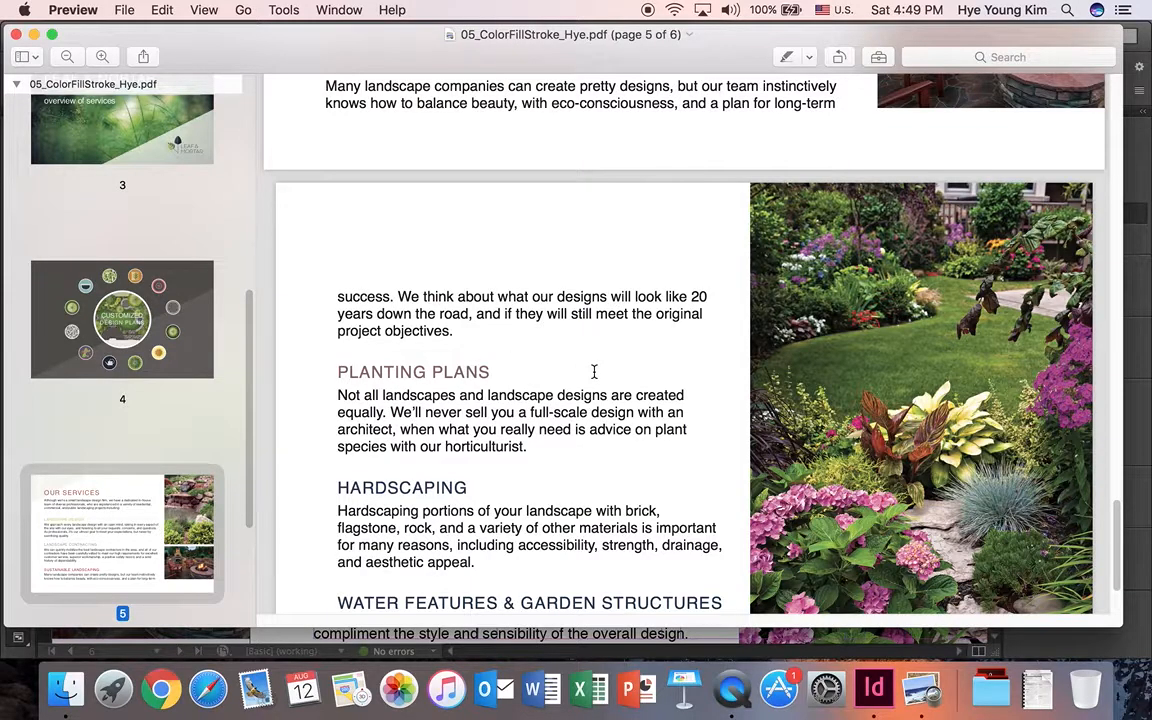
pyautogui.scroll(-3, 594, 372)
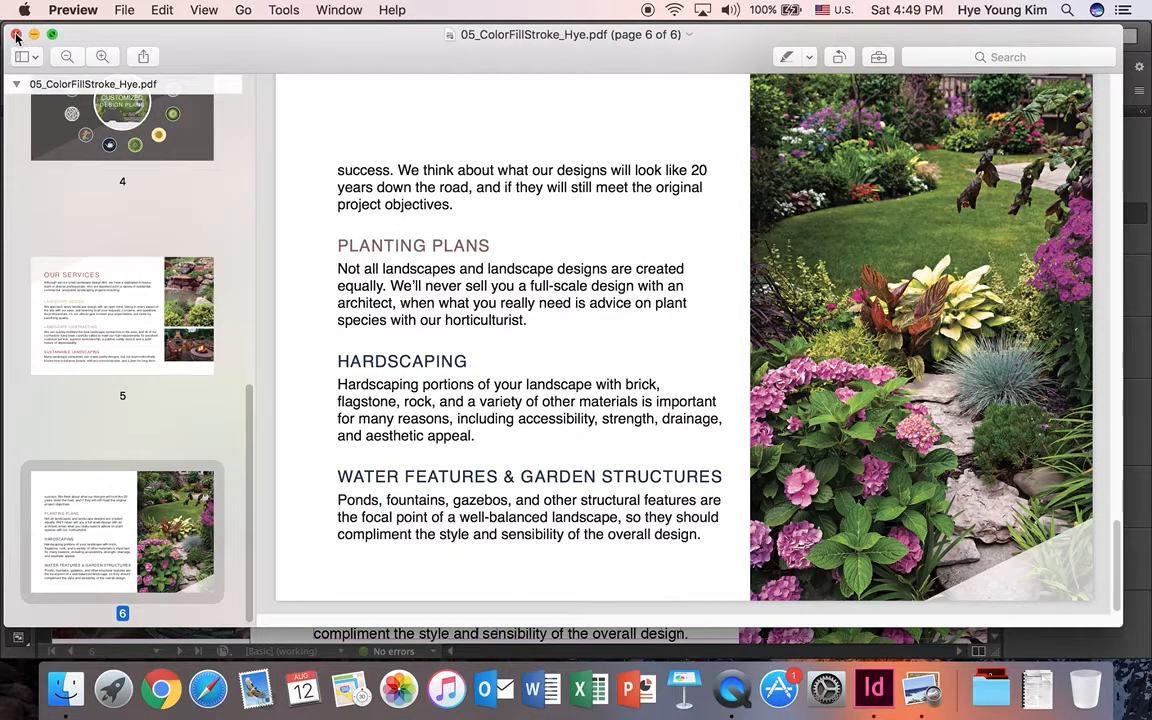
pyautogui.click(15, 34)
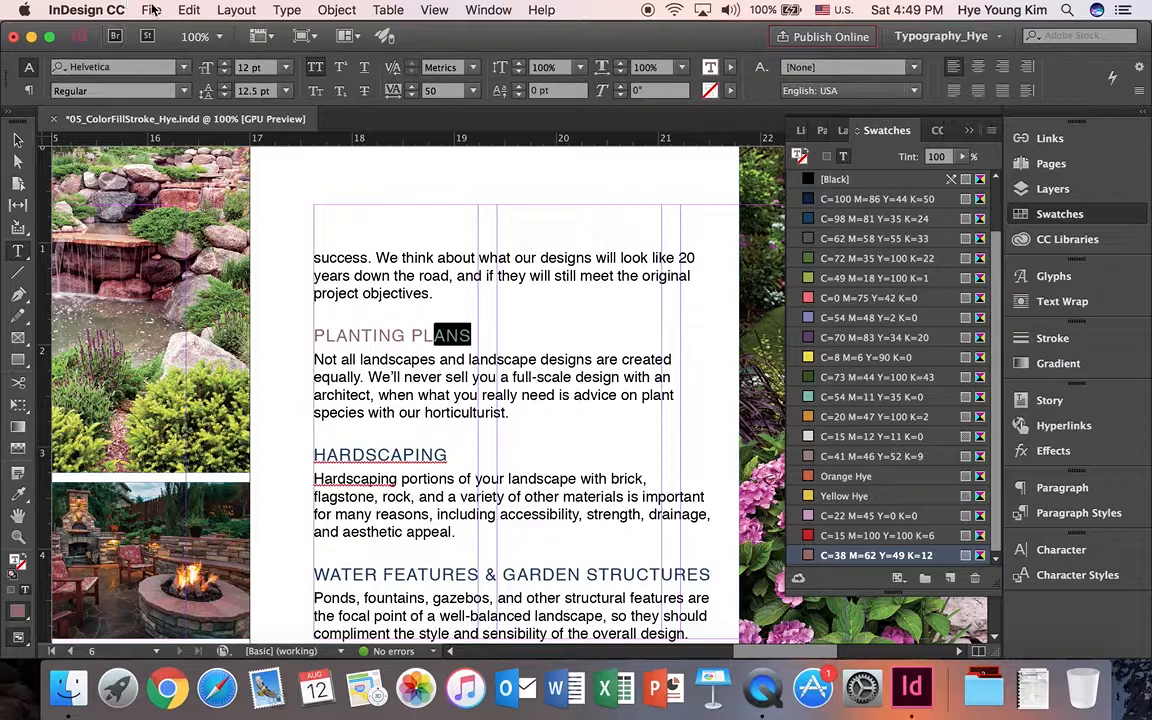
# Open 05_Effects.indd from the 05_color folder and collapse the Swatches panel
pyautogui.click(150, 9)
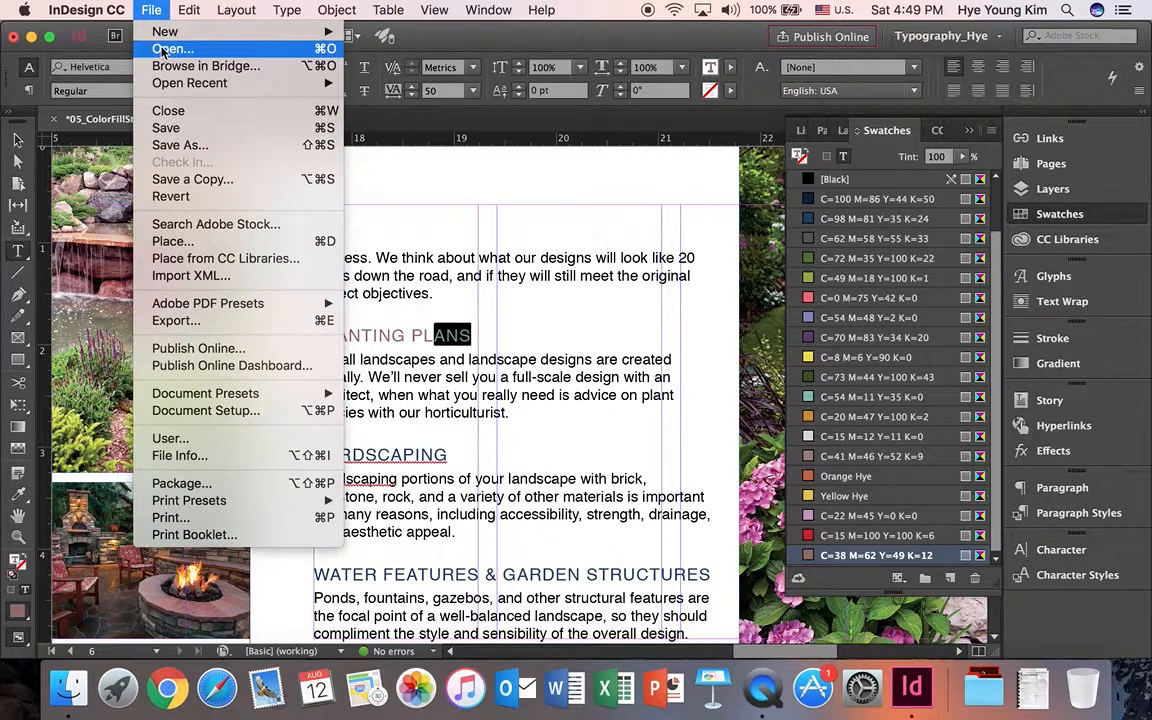
pyautogui.click(166, 49)
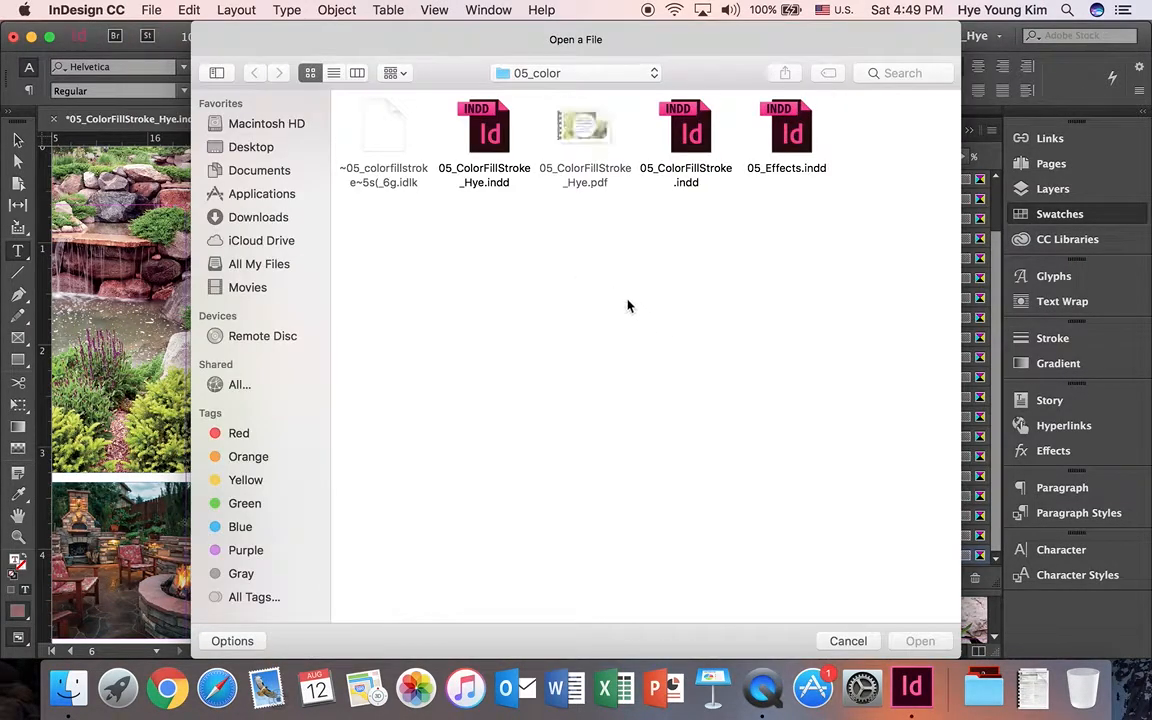
pyautogui.click(790, 140)
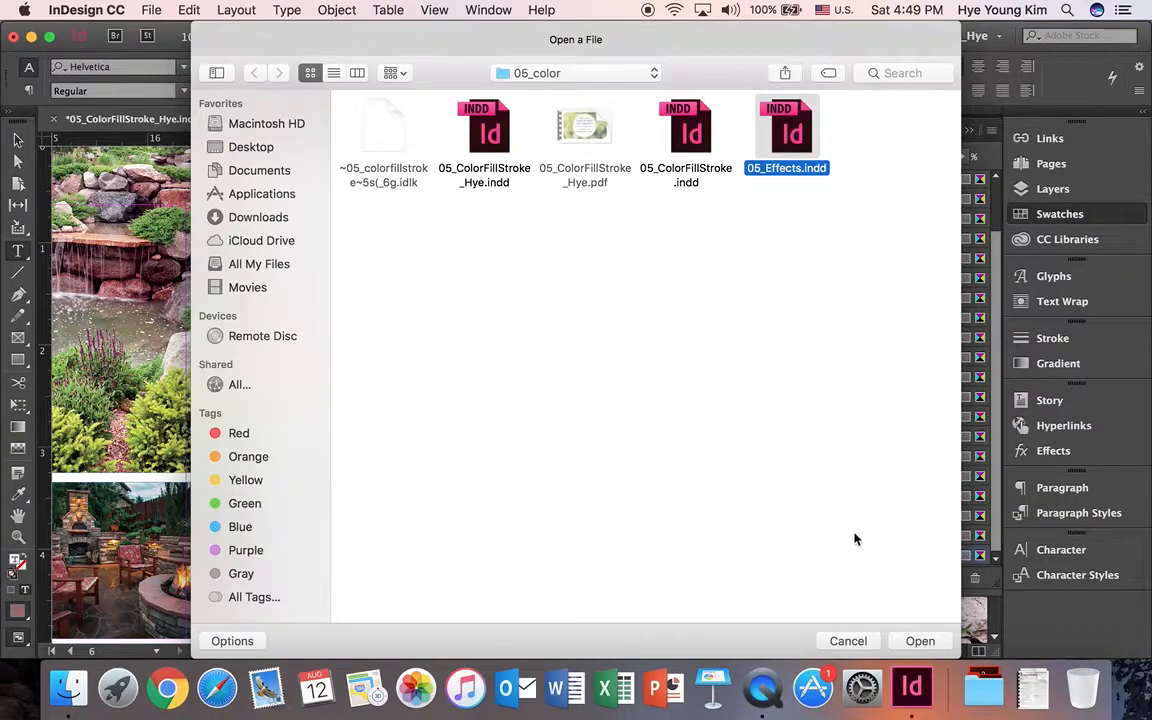
pyautogui.click(916, 642)
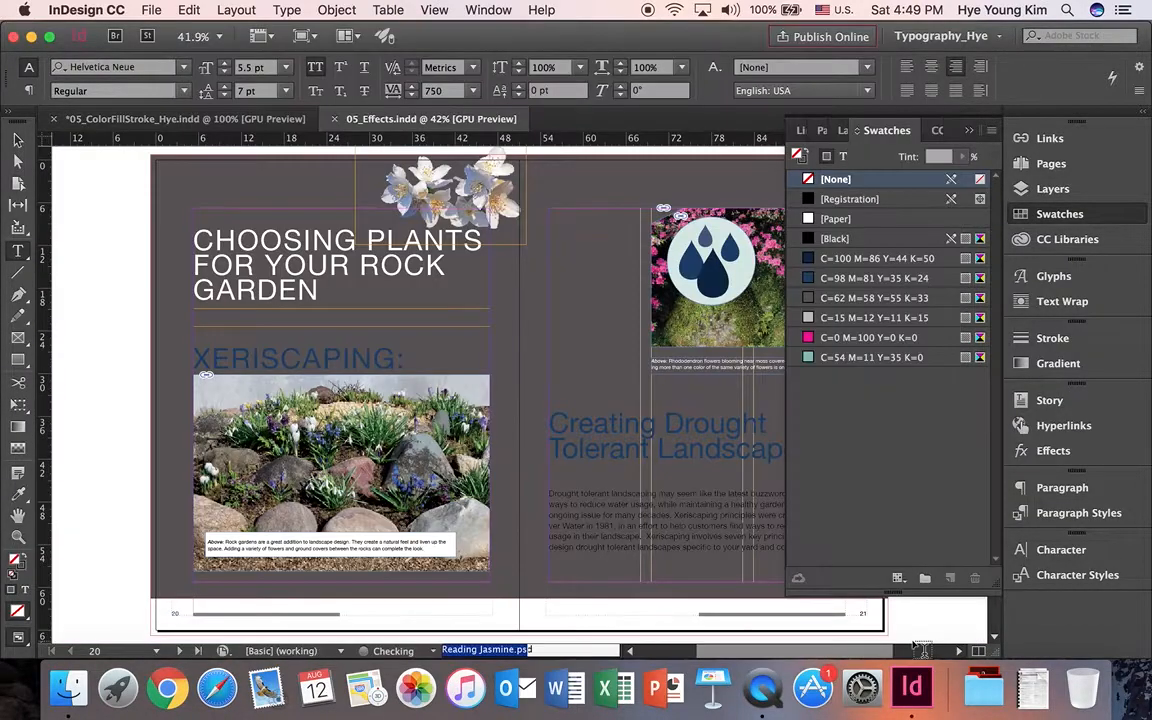
pyautogui.click(880, 131)
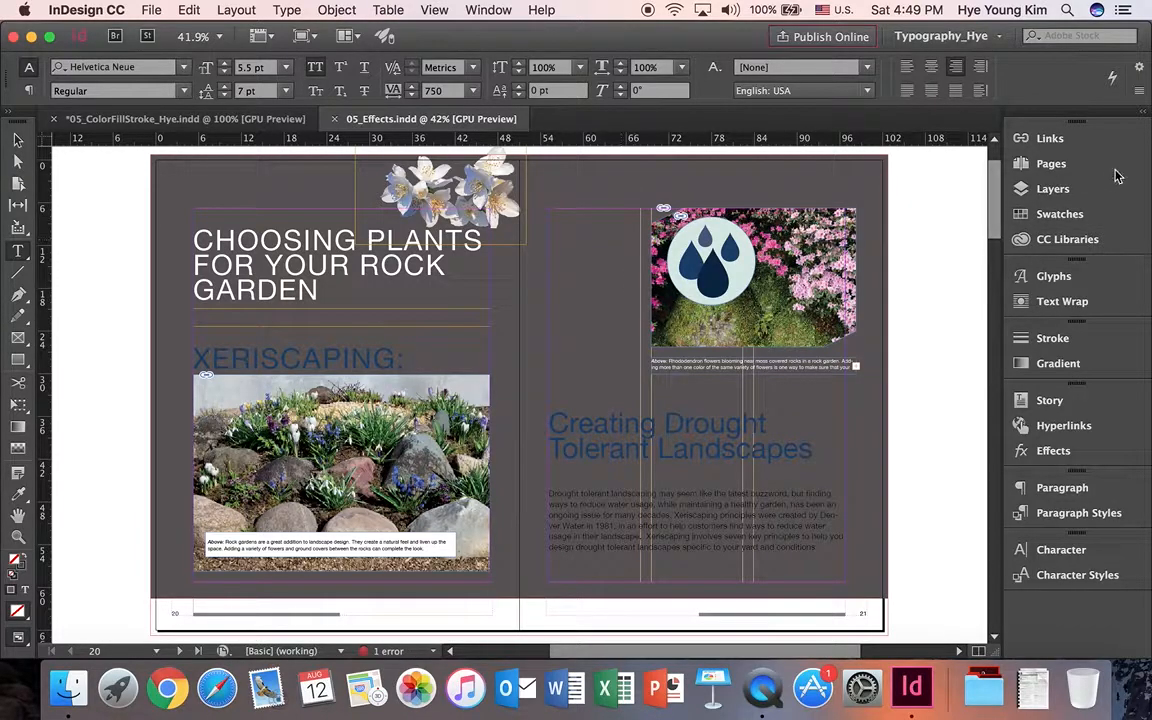
pyautogui.click(1060, 216)
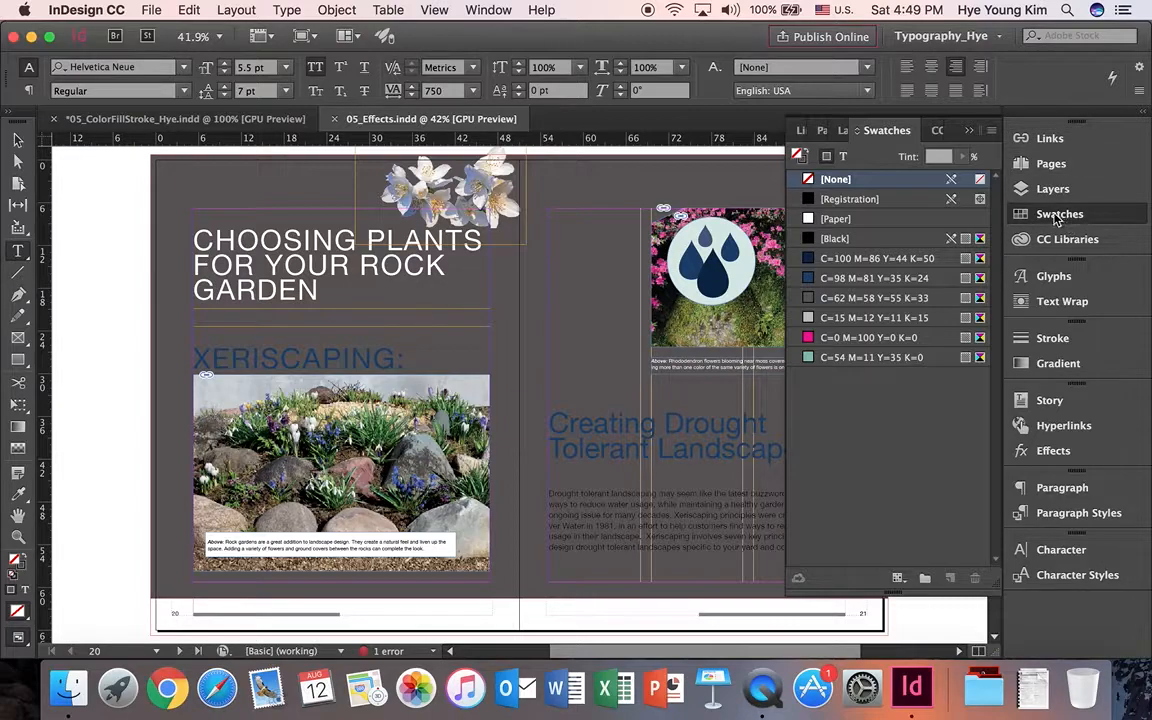
pyautogui.click(1060, 216)
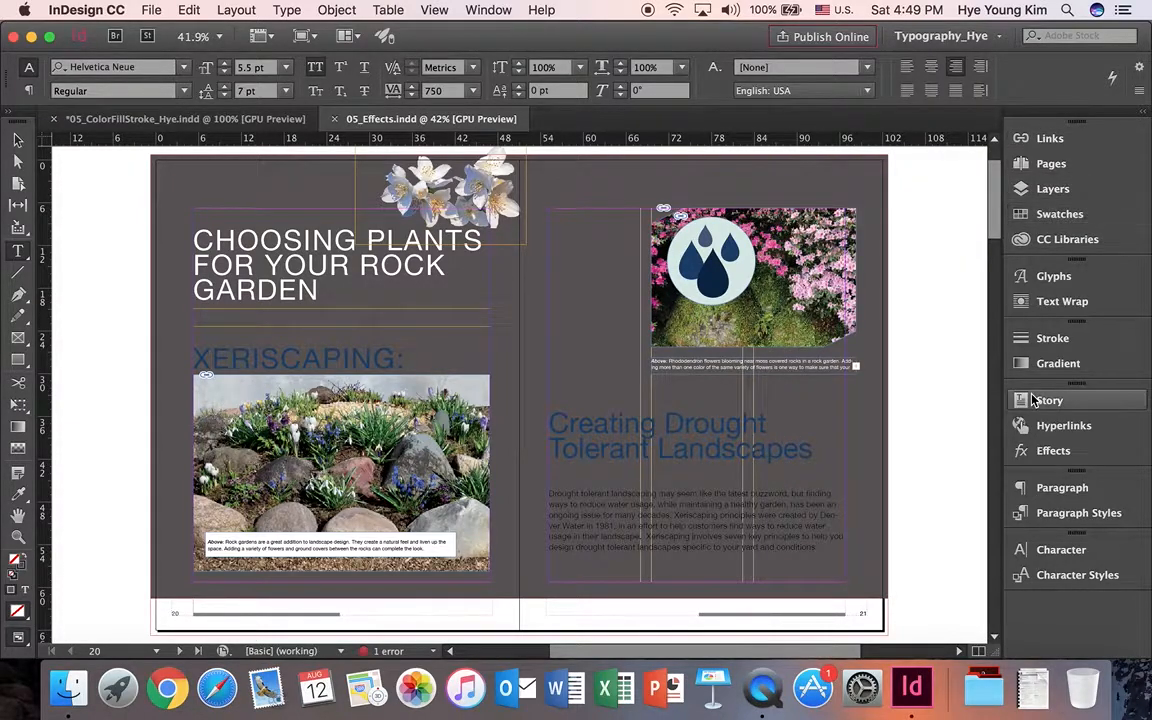
pyautogui.scroll(-10, 610, 295)
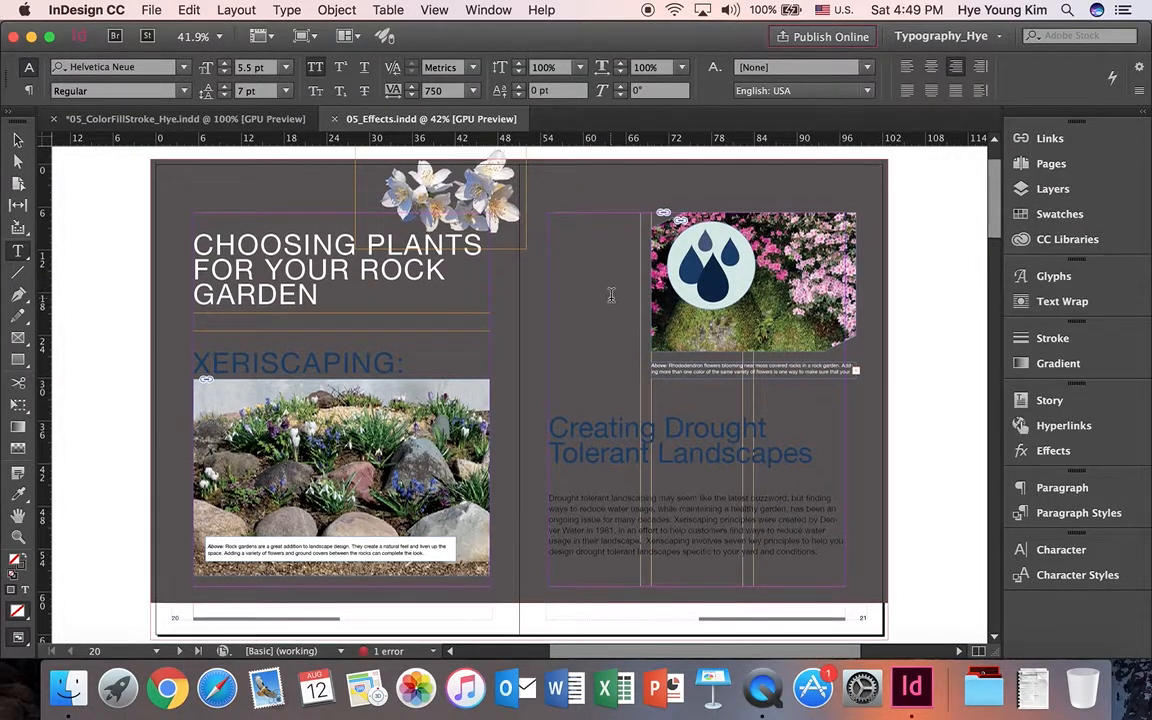
pyautogui.scroll(10, 610, 295)
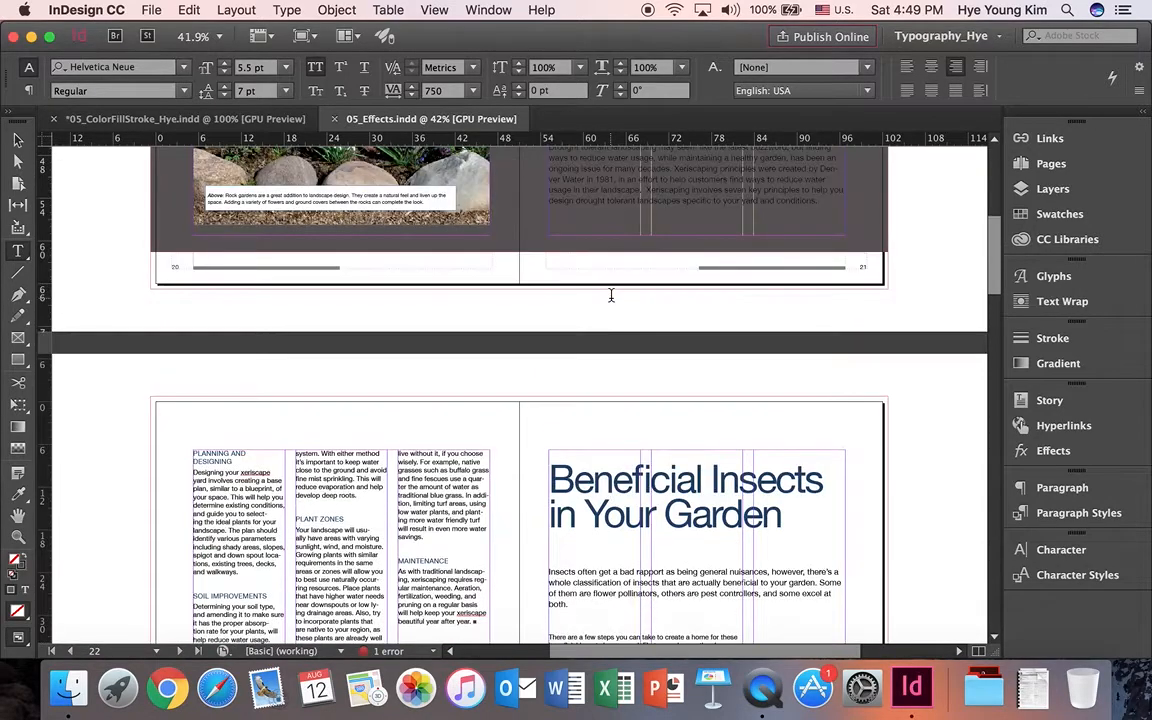
pyautogui.scroll(1, 611, 295)
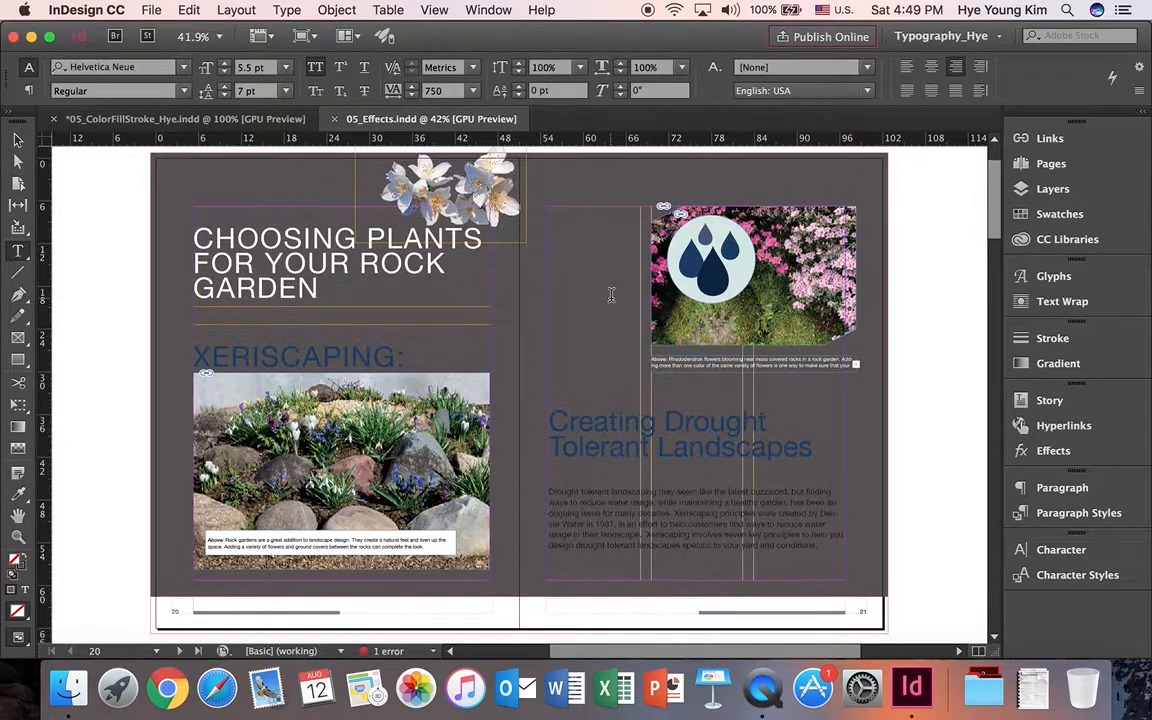
# Select the water-drop circle over the flower photo on page 21 and show its Effects settings
pyautogui.click(18, 538)
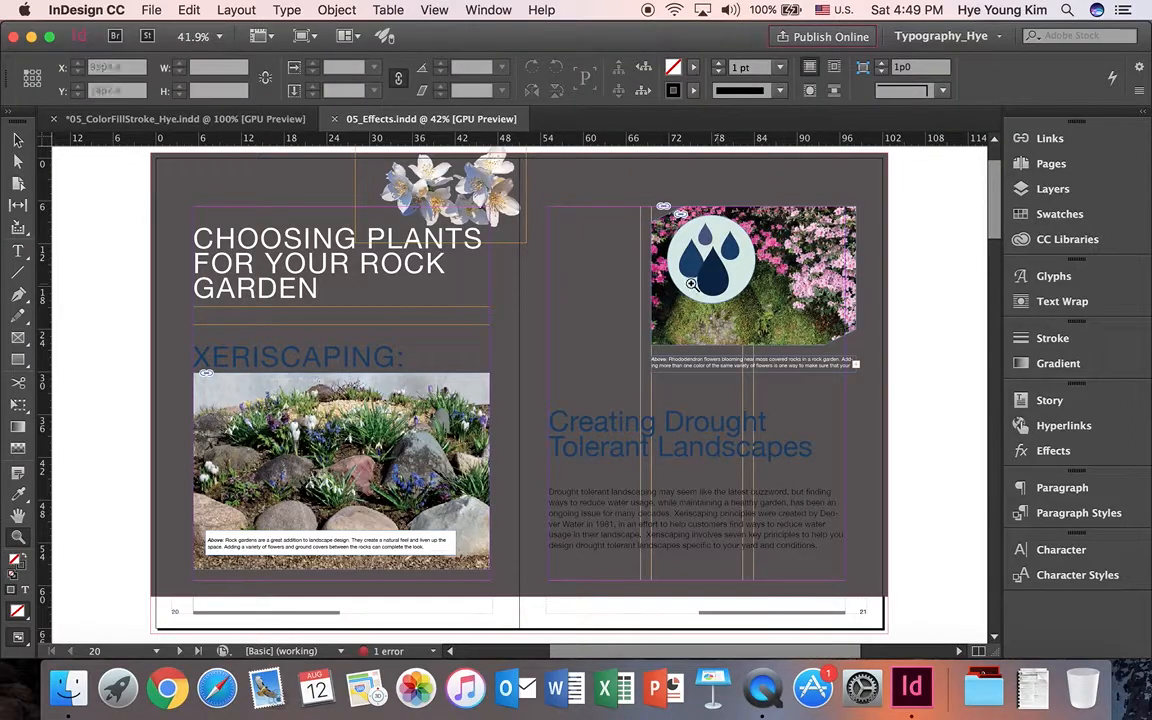
pyautogui.moveTo(640, 185); pyautogui.dragTo(797, 378)
pyautogui.moveTo(760, 651); pyautogui.dragTo(825, 652)
pyautogui.click(18, 140)
pyautogui.click(238, 288)
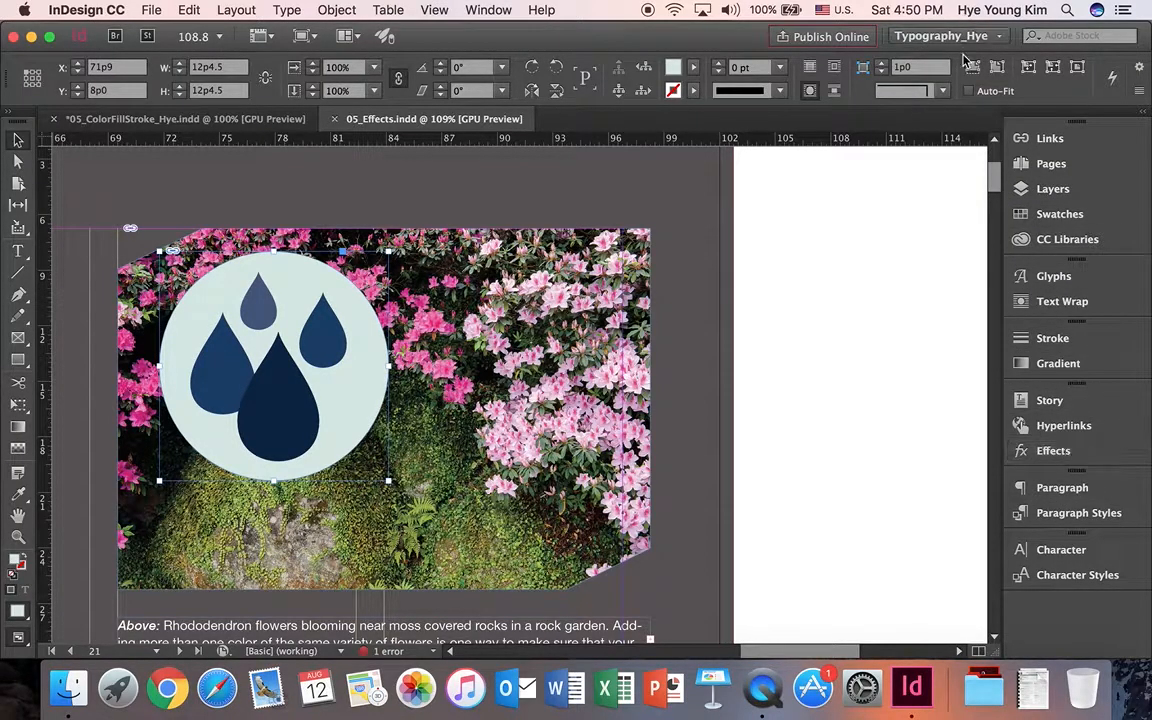
pyautogui.click(905, 36)
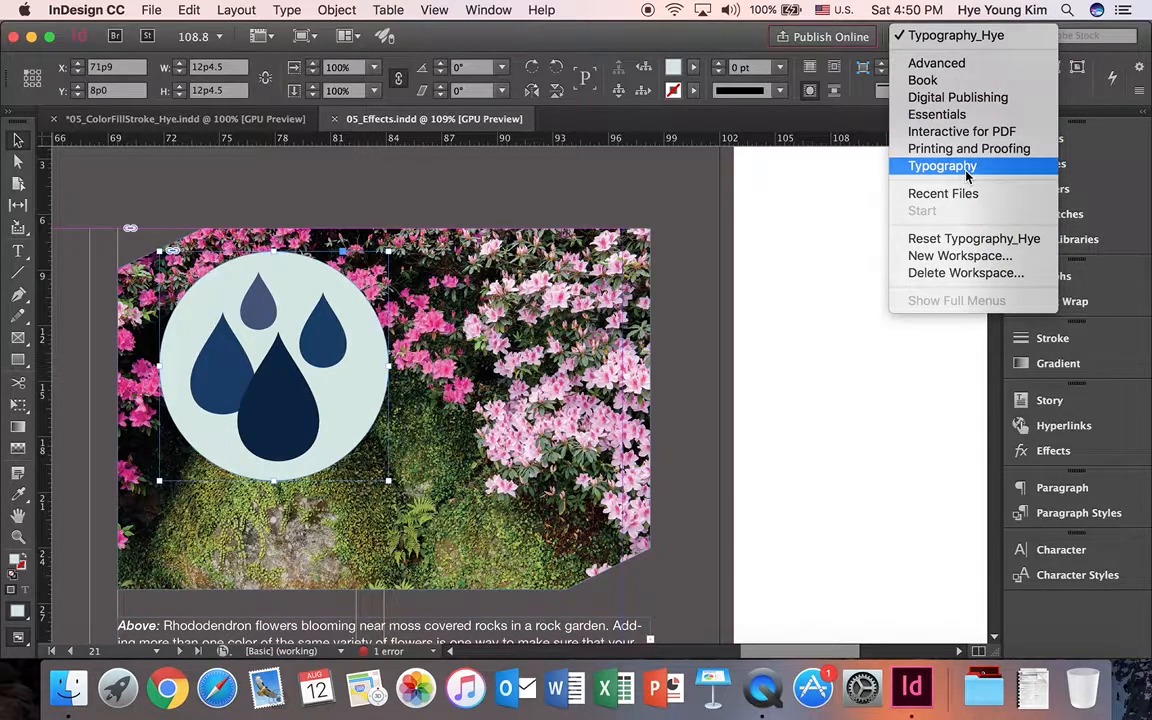
pyautogui.click(948, 382)
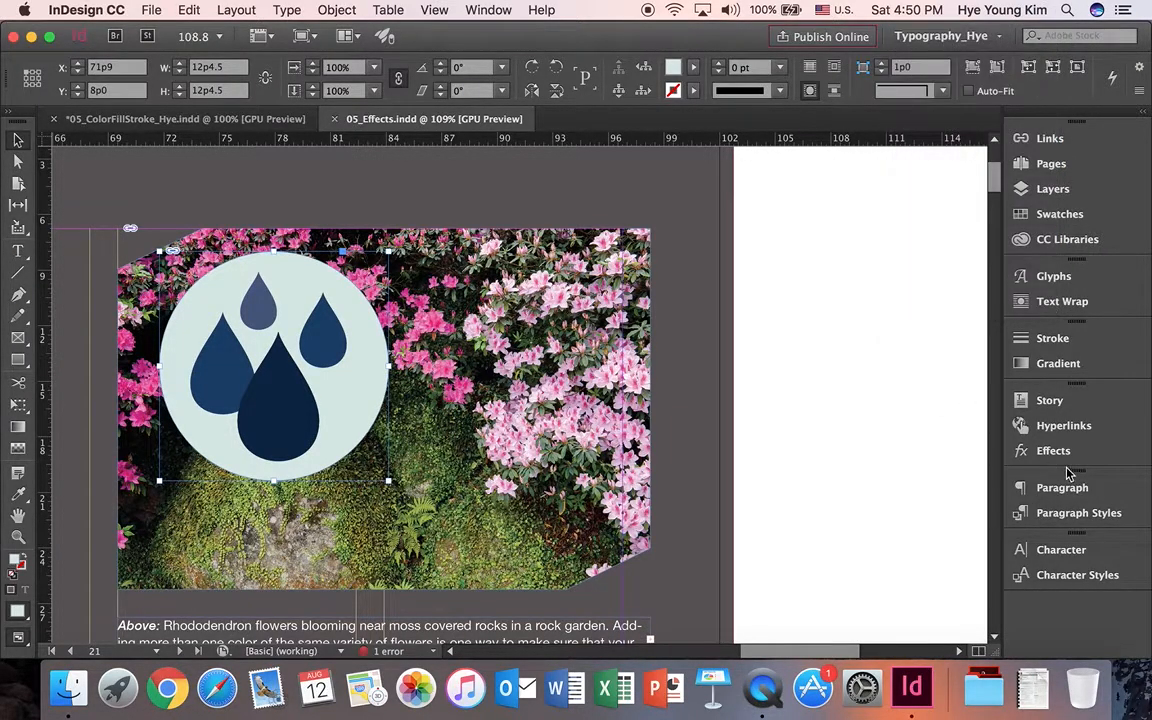
pyautogui.click(1052, 452)
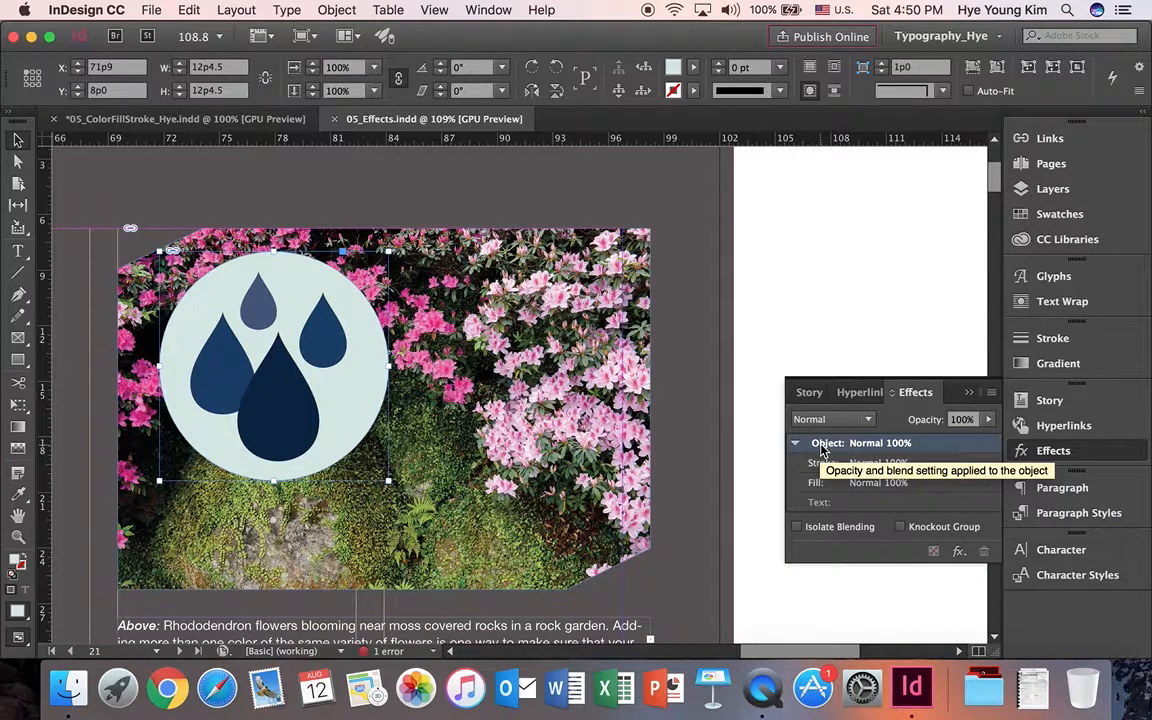
# Lower the water-drop circle's object opacity, trying 50% and settling on 75%
pyautogui.click(964, 420)
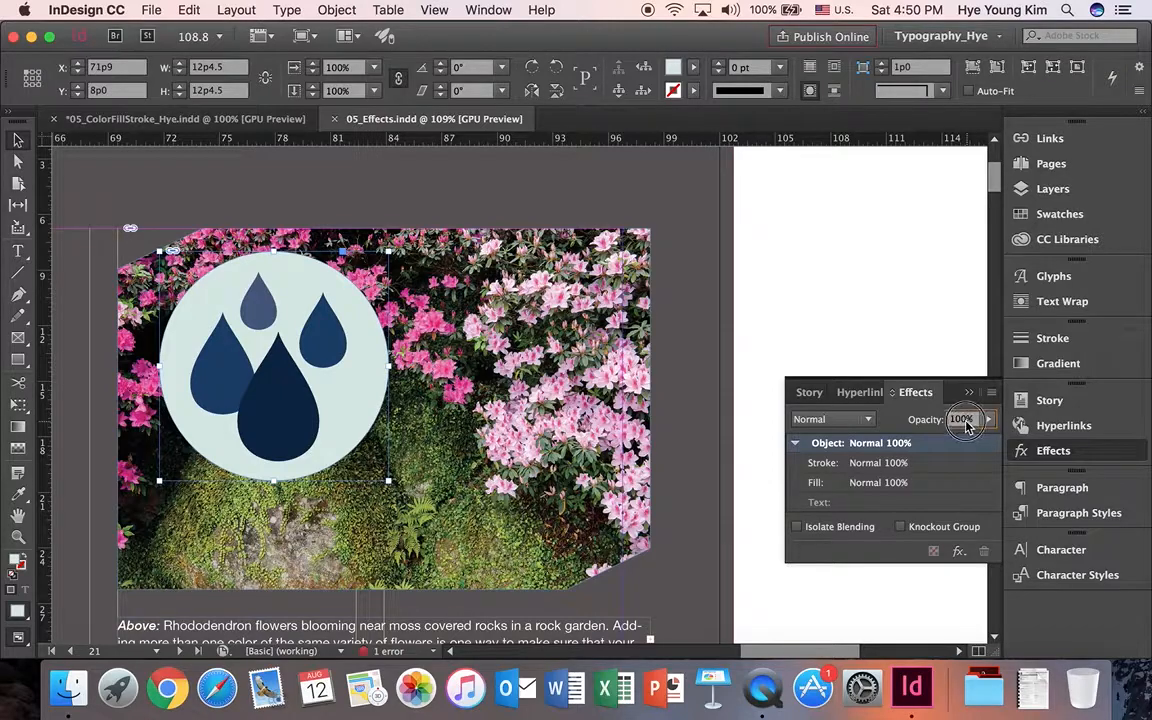
pyautogui.write('50')
pyautogui.press('Return')
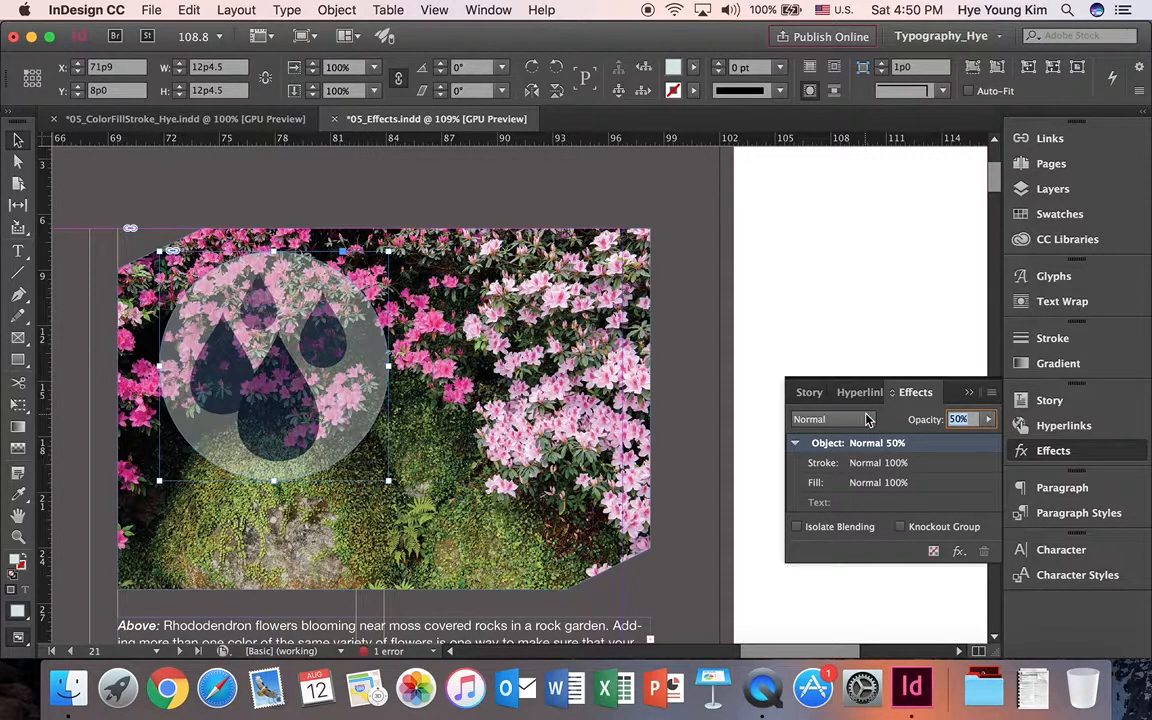
pyautogui.write('75')
pyautogui.press('Return')
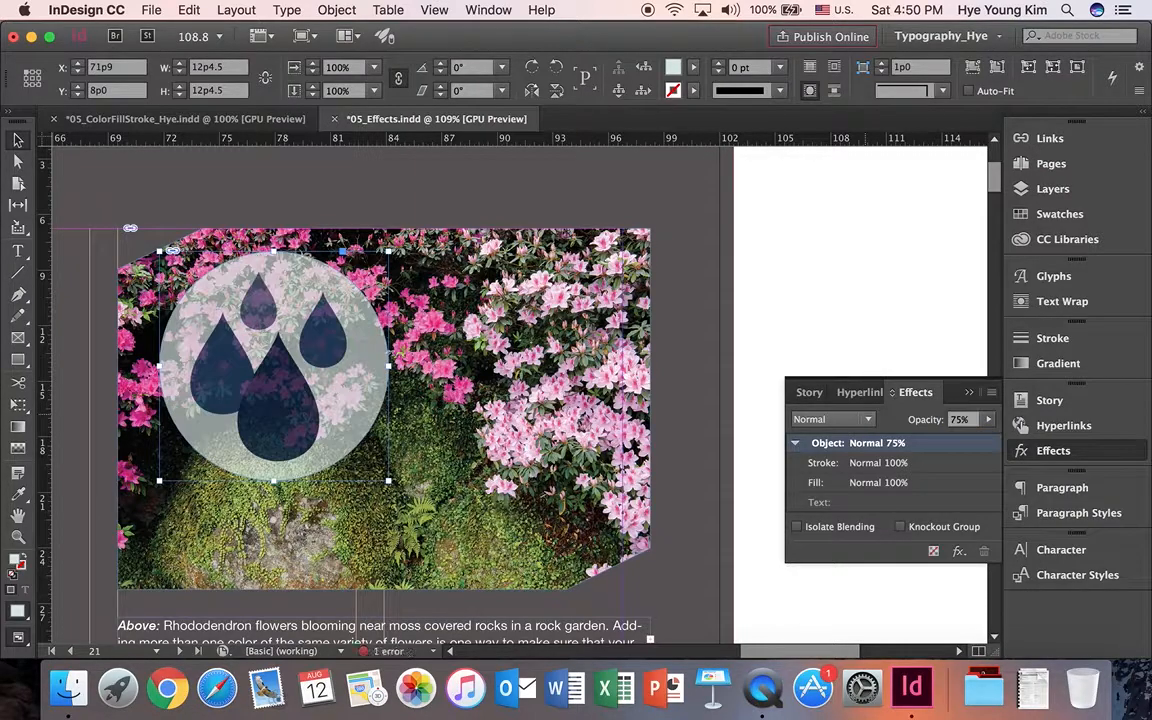
# Try the Multiply, Screen, Overlay, Soft Light, Hard Light, Color Dodge, Color Burn, Darken and Lighten blend modes on the water-drop circle
pyautogui.click(835, 420)
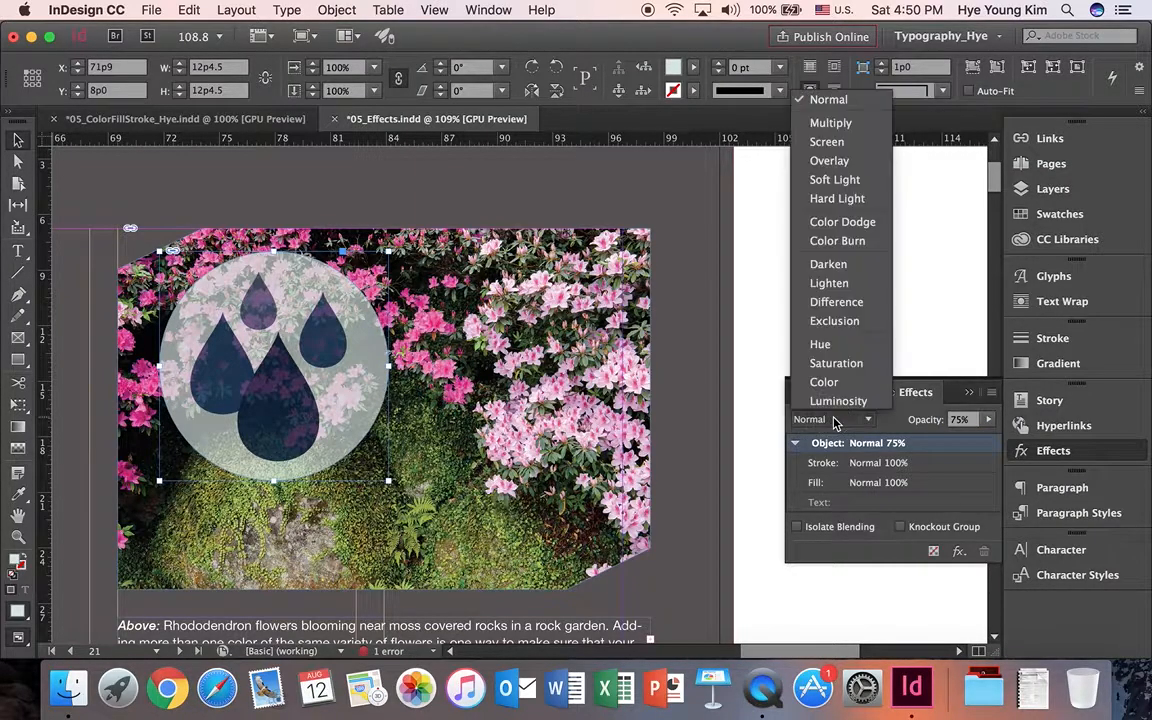
pyautogui.click(841, 123)
pyautogui.click(864, 421)
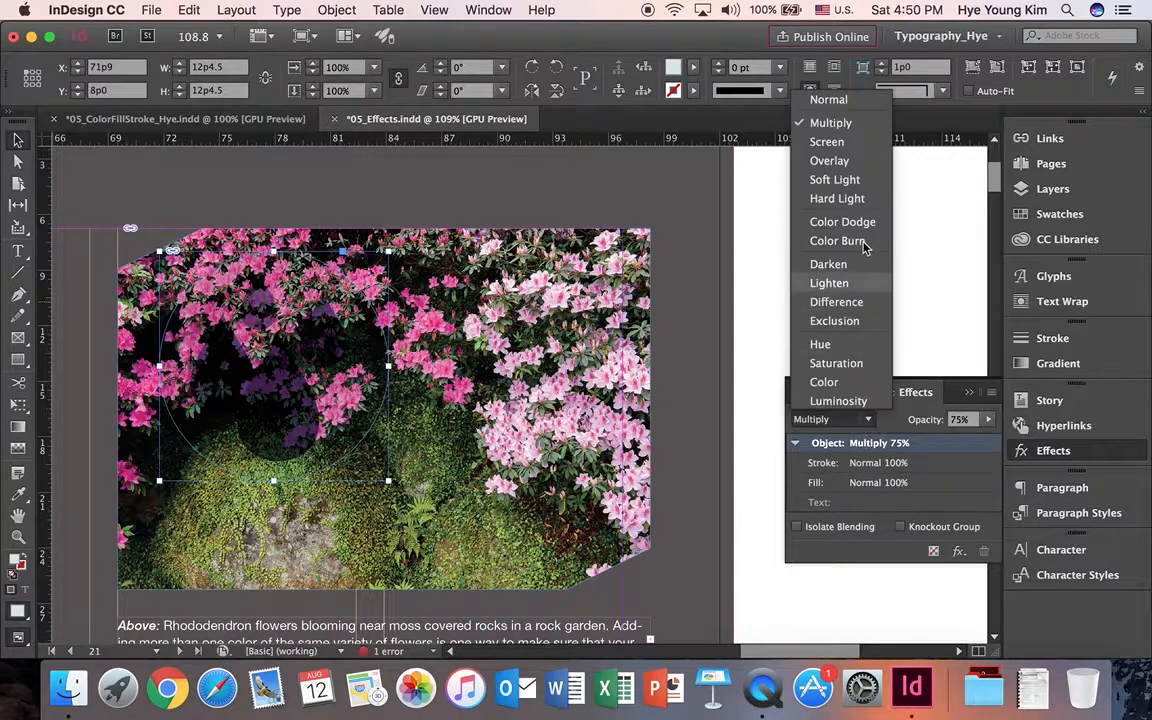
pyautogui.click(855, 143)
pyautogui.click(864, 420)
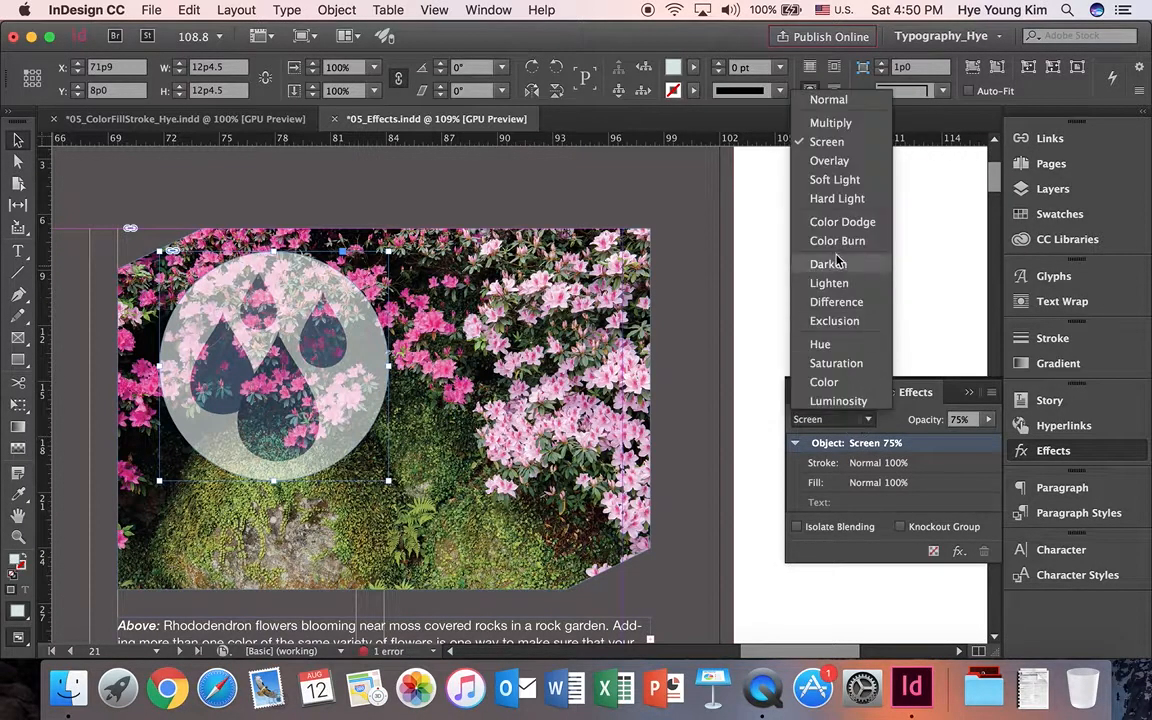
pyautogui.click(850, 161)
pyautogui.click(864, 420)
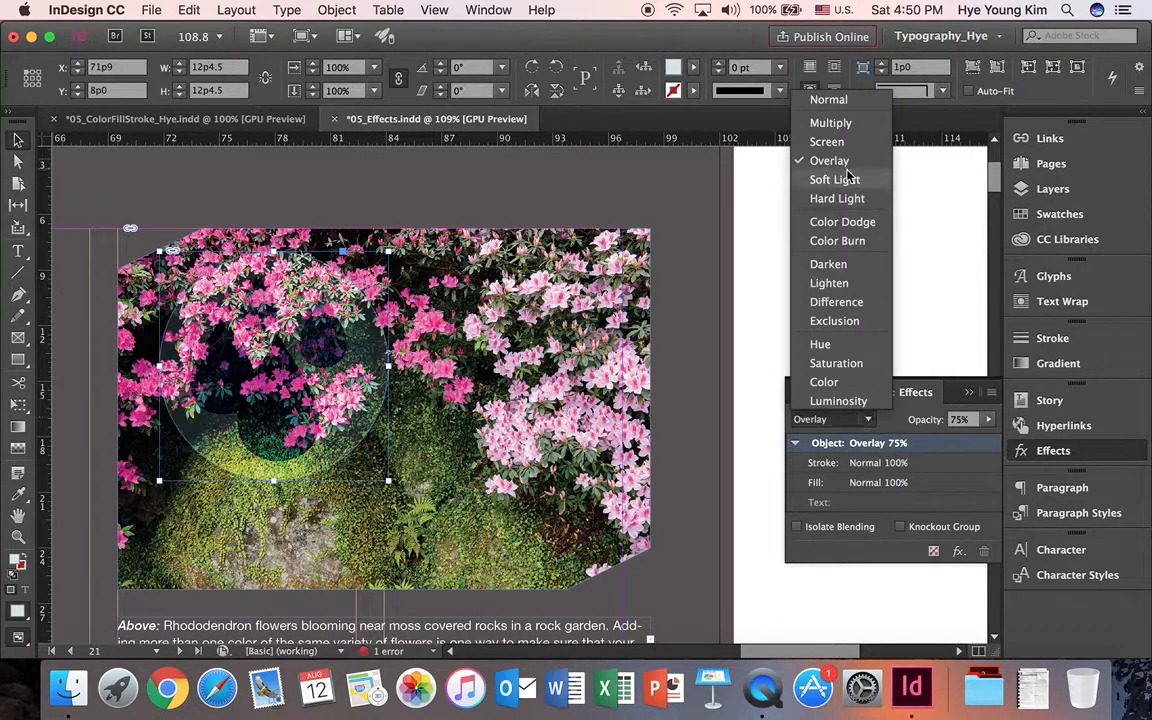
pyautogui.click(840, 179)
pyautogui.click(864, 420)
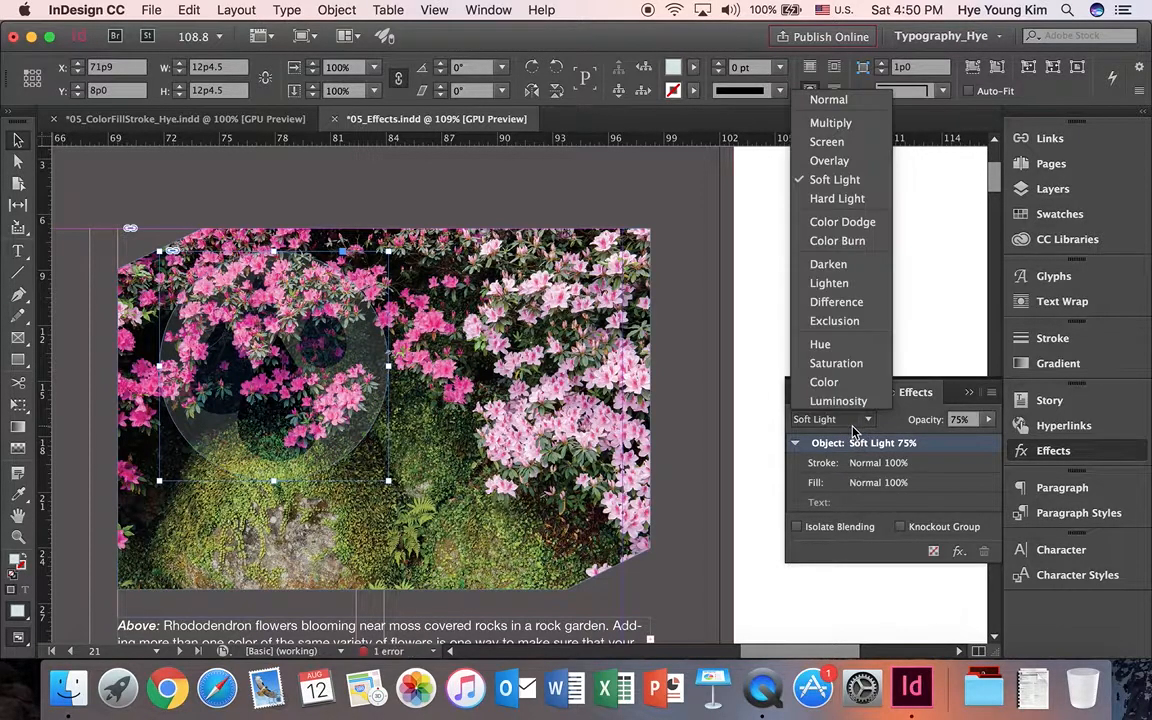
pyautogui.click(850, 199)
pyautogui.click(864, 420)
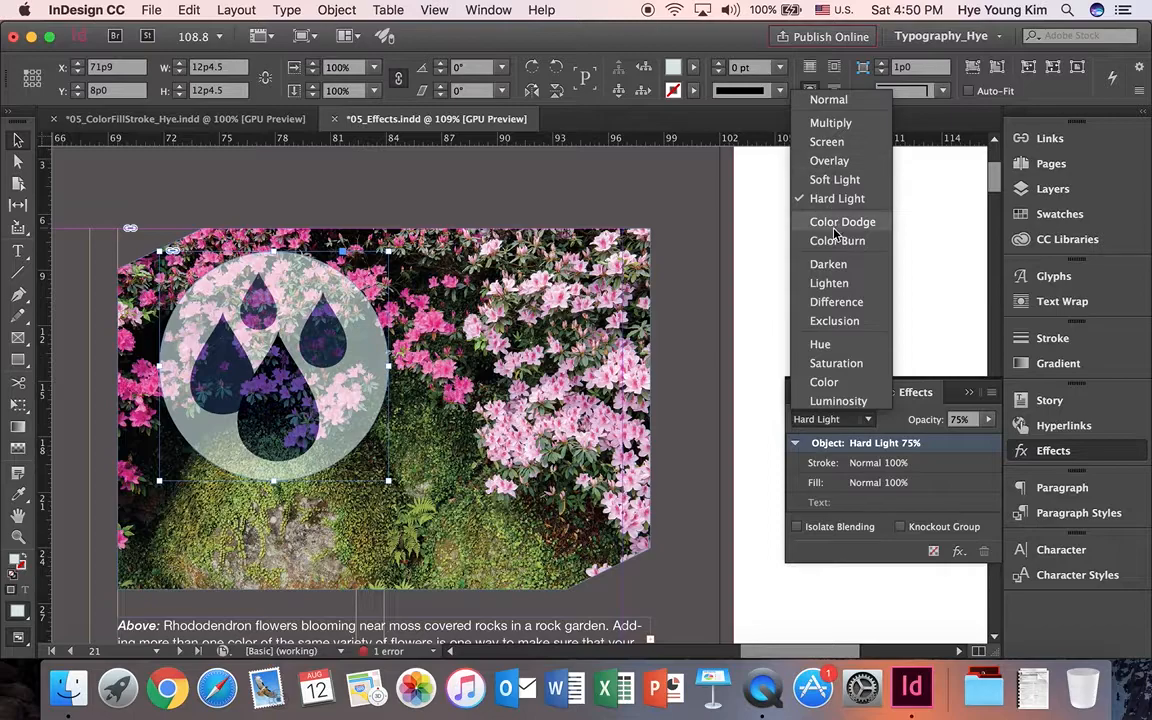
pyautogui.click(838, 223)
pyautogui.click(864, 420)
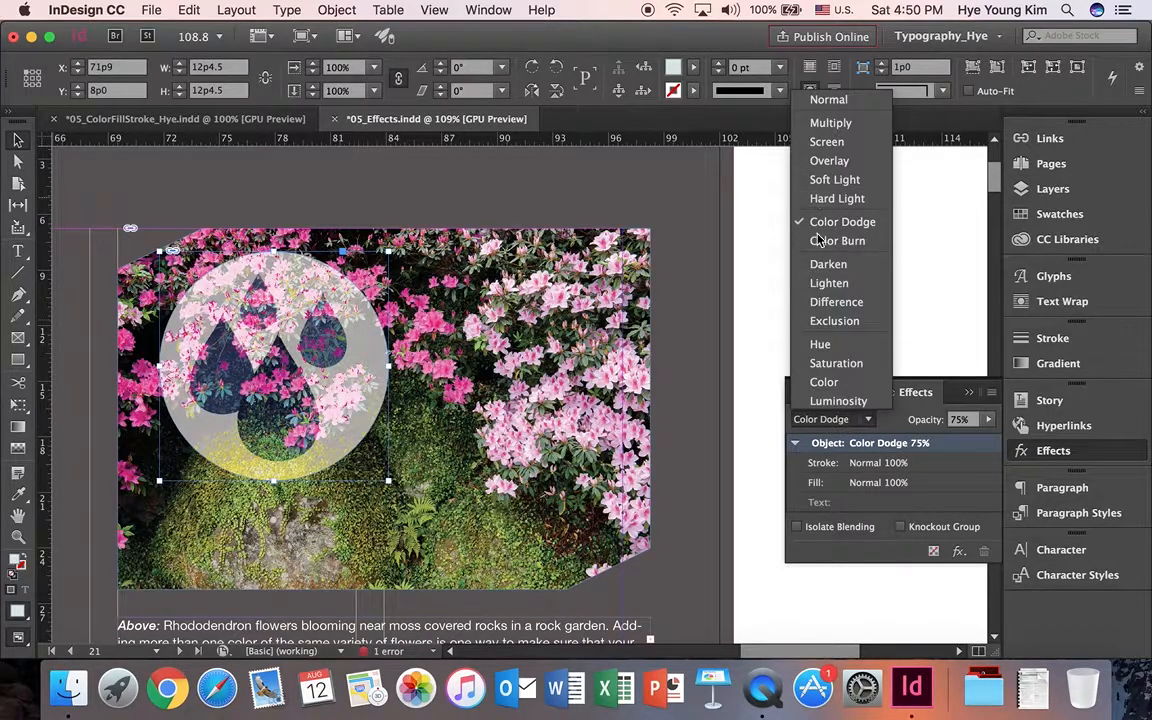
pyautogui.click(837, 241)
pyautogui.click(864, 420)
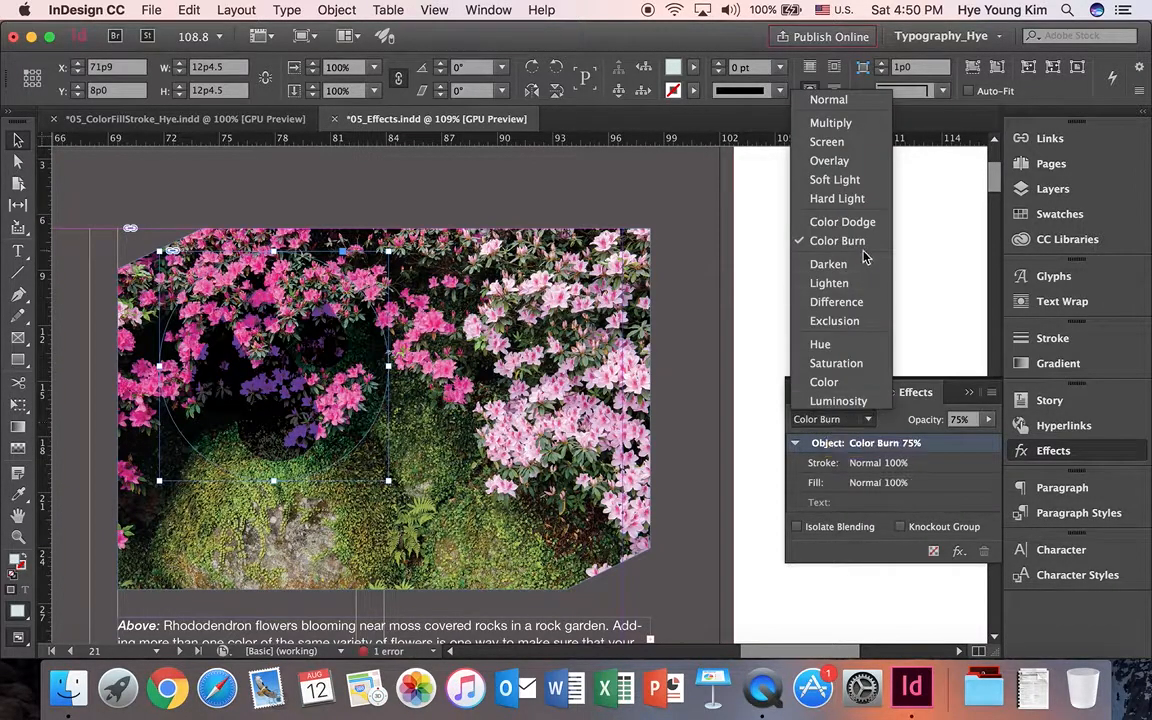
pyautogui.click(856, 264)
pyautogui.click(864, 420)
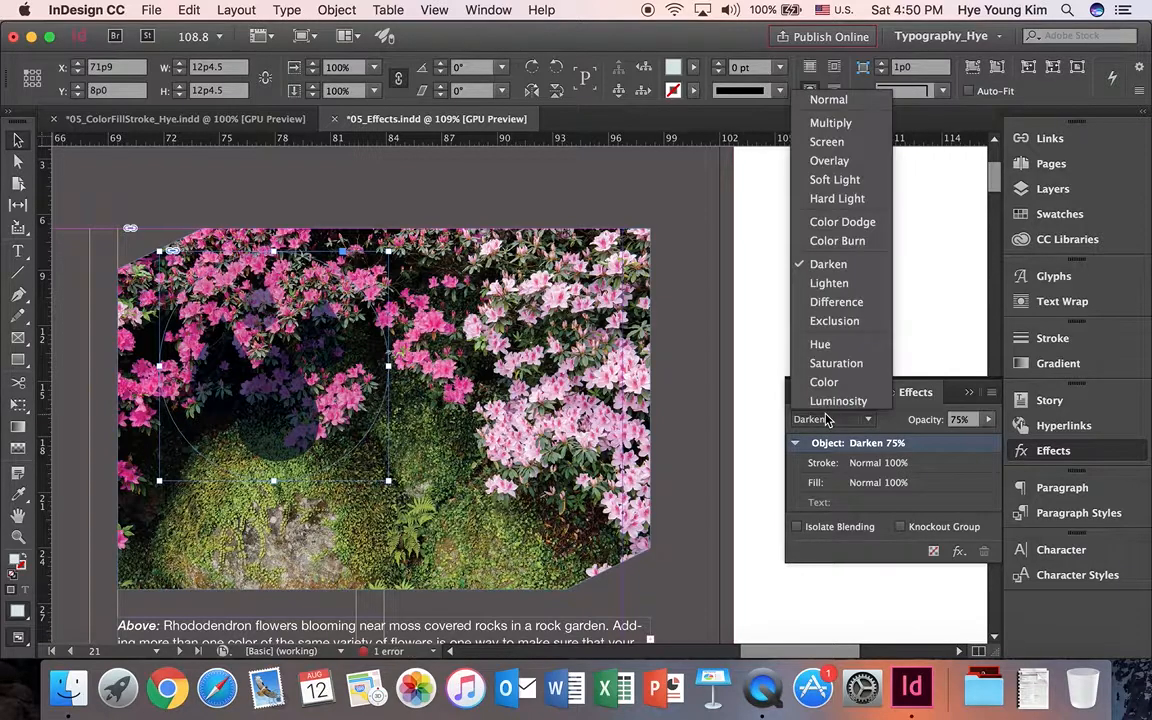
pyautogui.click(847, 285)
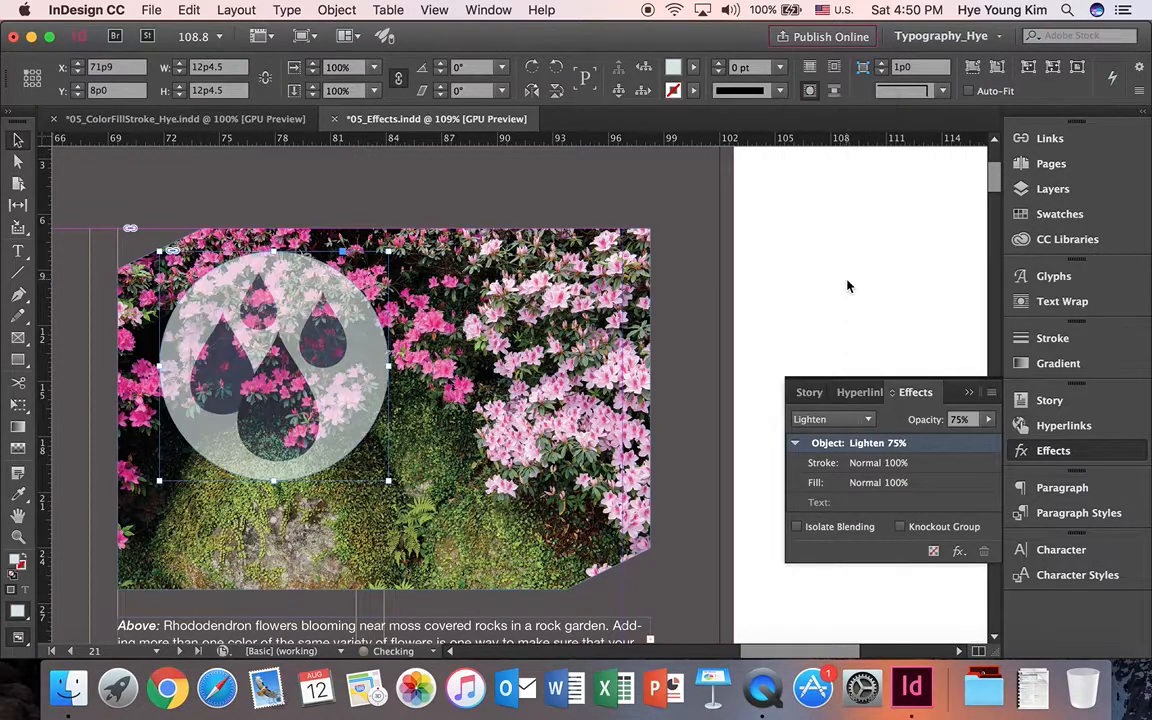
# Set the water-drop circle's blend mode to Screen
pyautogui.click(860, 420)
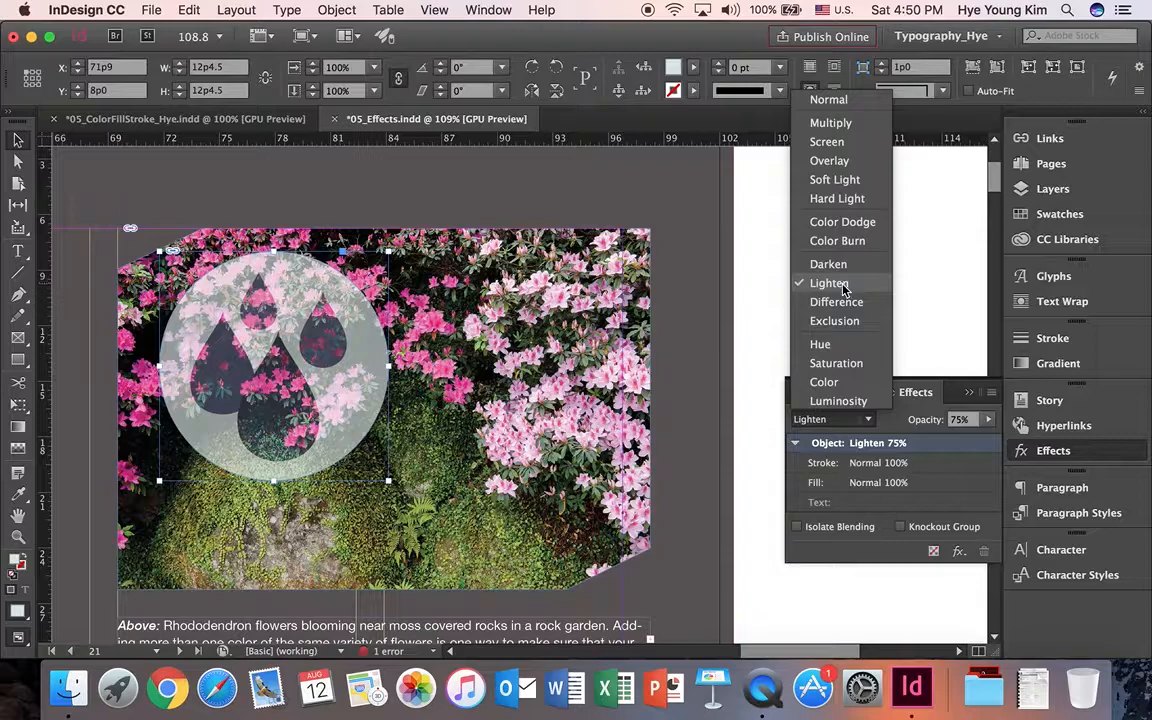
pyautogui.click(827, 141)
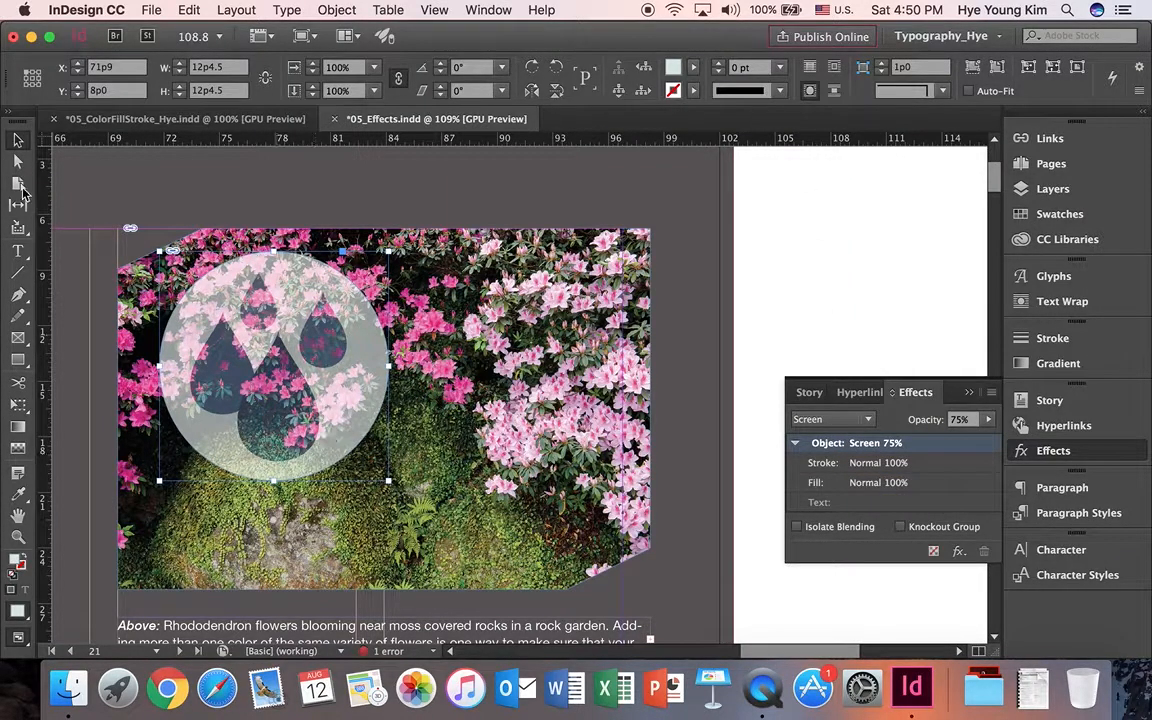
# Try 75% opacity on the dark background rectangle and undo the change
pyautogui.click(305, 425)
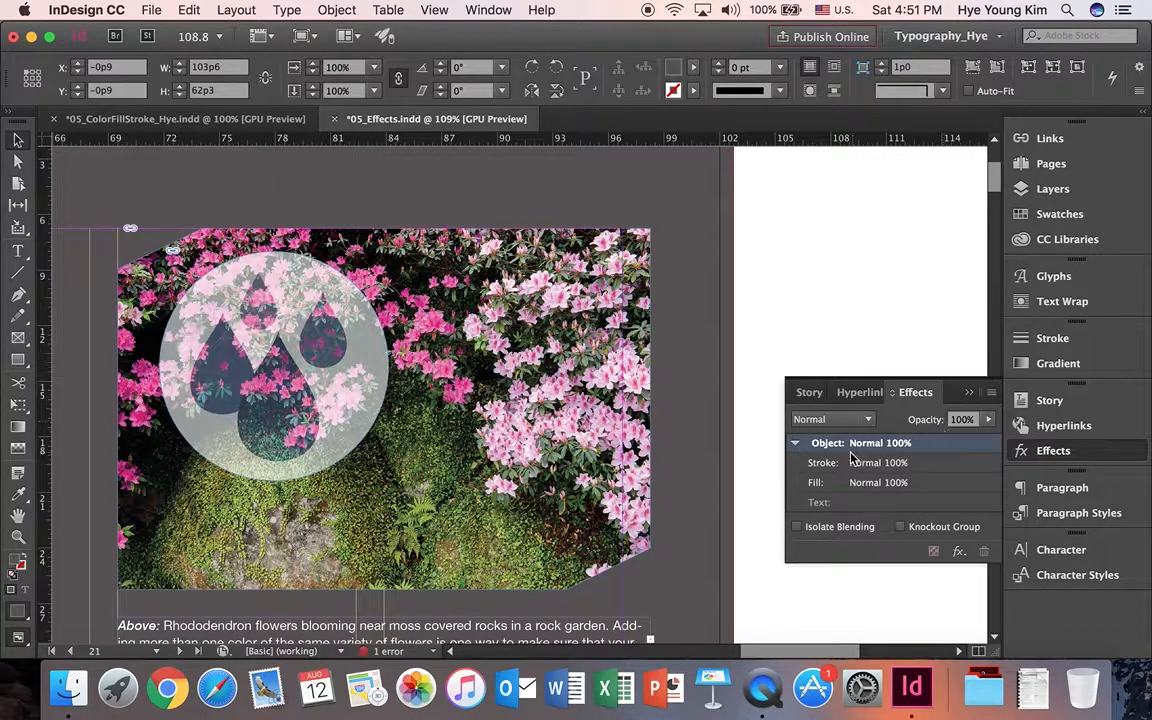
pyautogui.click(962, 419)
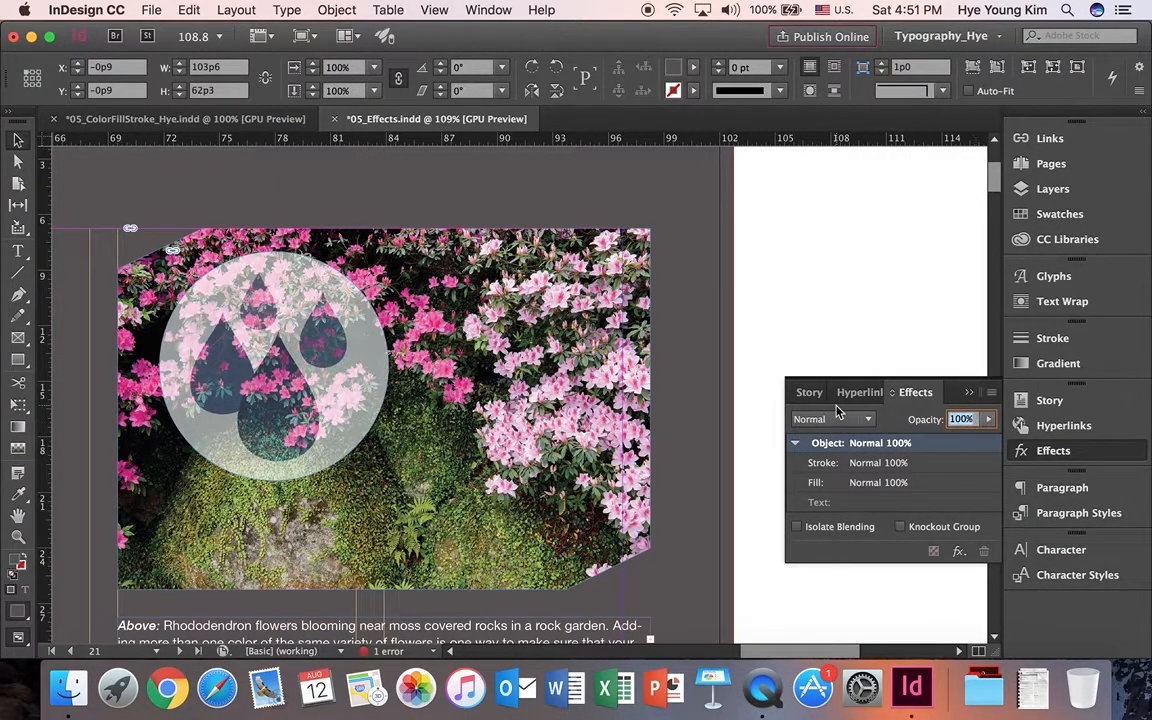
pyautogui.write('75')
pyautogui.press('Return')
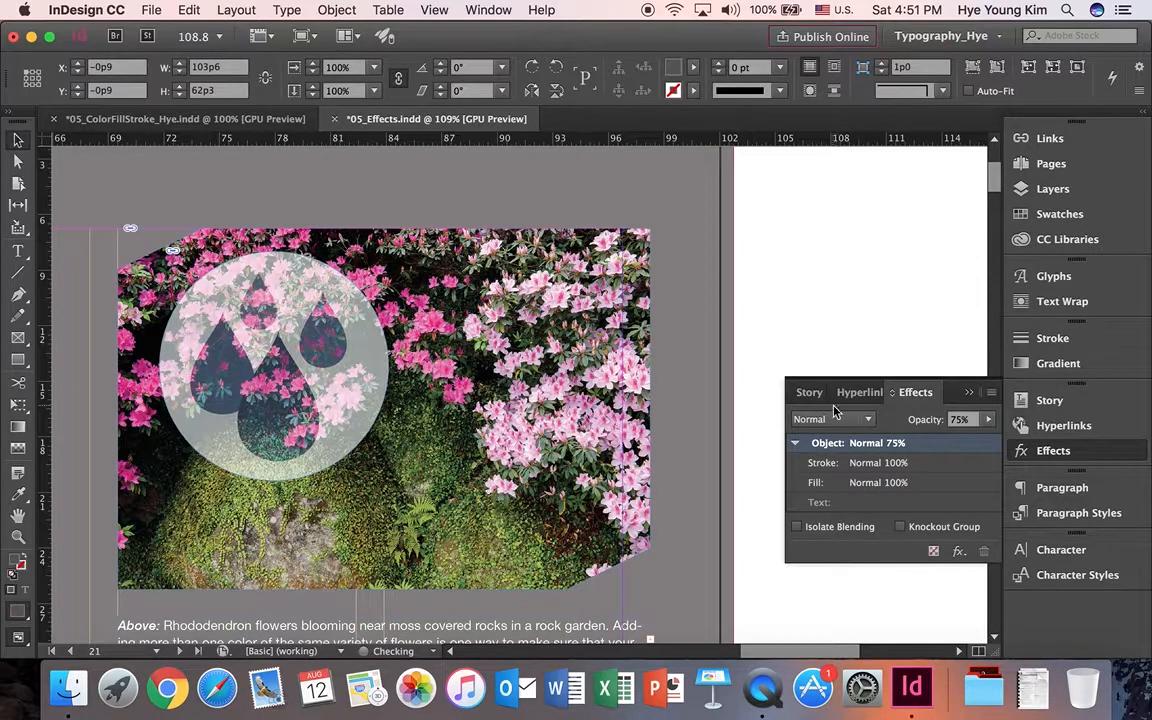
pyautogui.press('super+z')
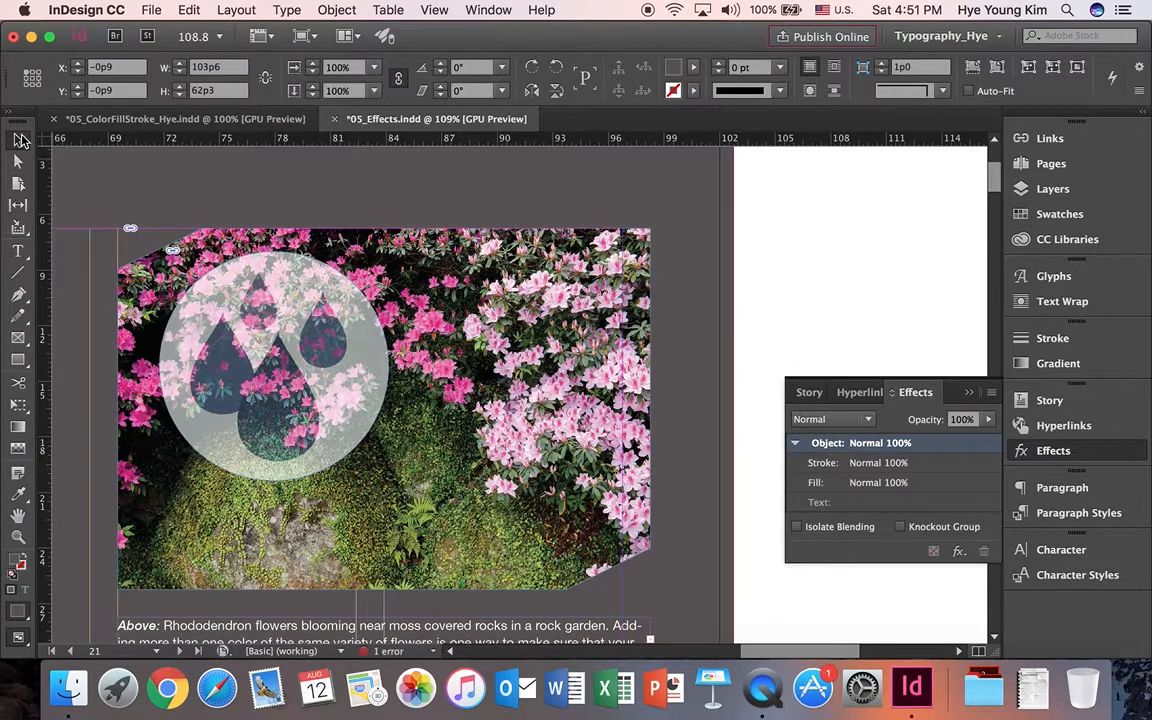
# Reselect the water-drop circle and check its blend mode and opacity
pyautogui.click(240, 325)
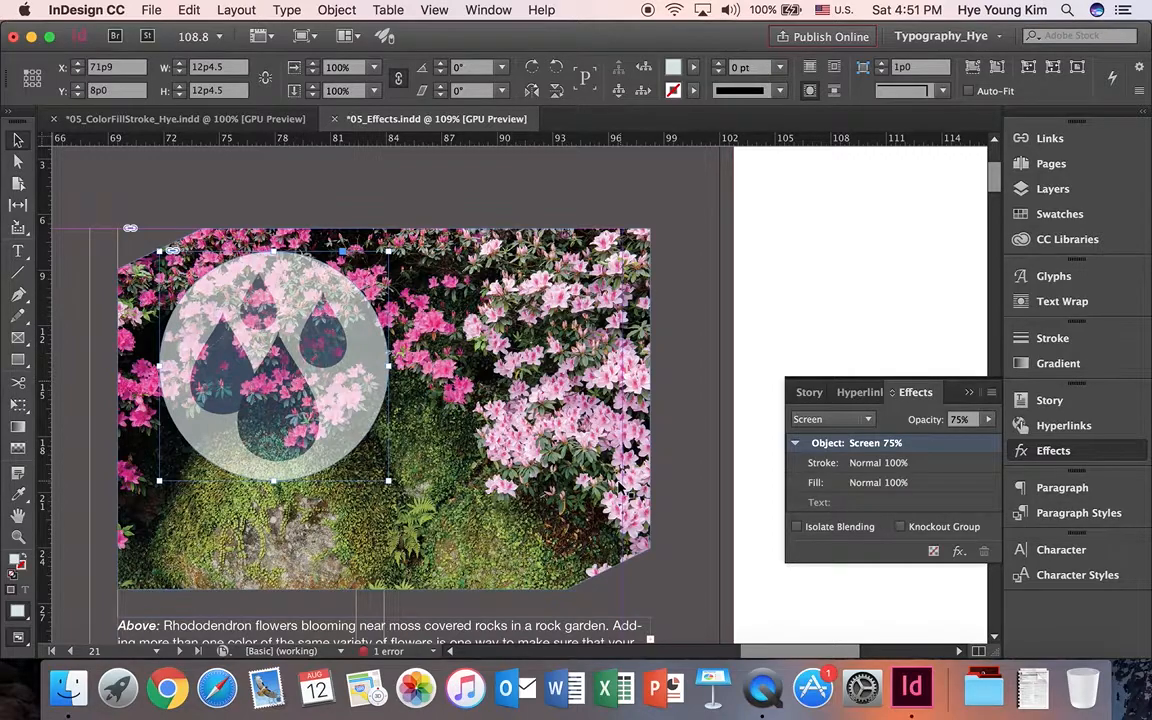
pyautogui.click(951, 421)
pyautogui.click(454, 209)
pyautogui.click(265, 392)
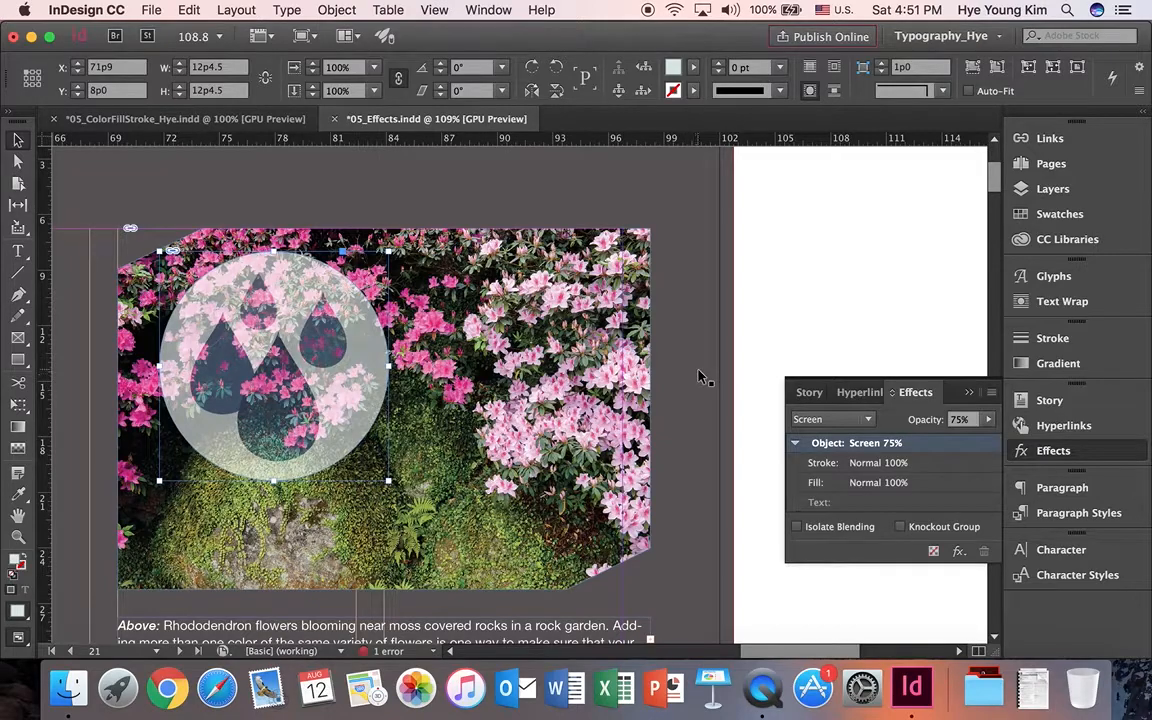
# Deselect the water-drop circle and select the white caption text frame over the rock garden photo on page 20
pyautogui.click(784, 316)
pyautogui.click(844, 324)
pyautogui.click(772, 232)
pyautogui.moveTo(755, 651); pyautogui.dragTo(603, 584)
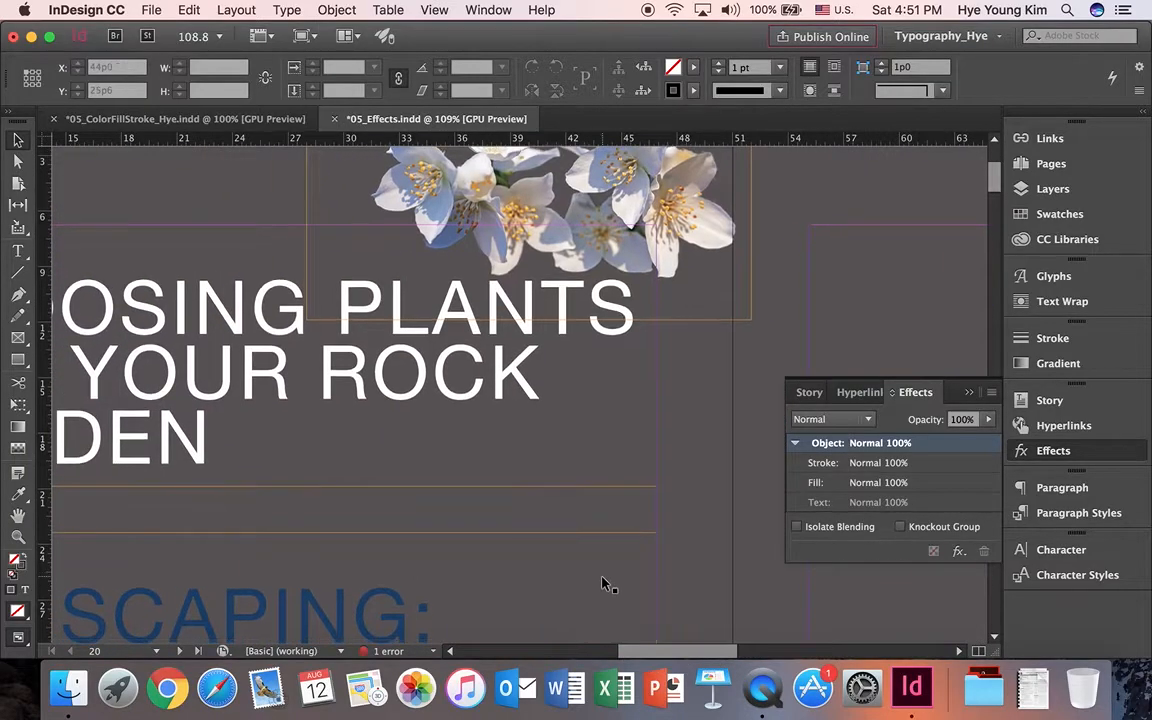
pyautogui.scroll(-10, 603, 584)
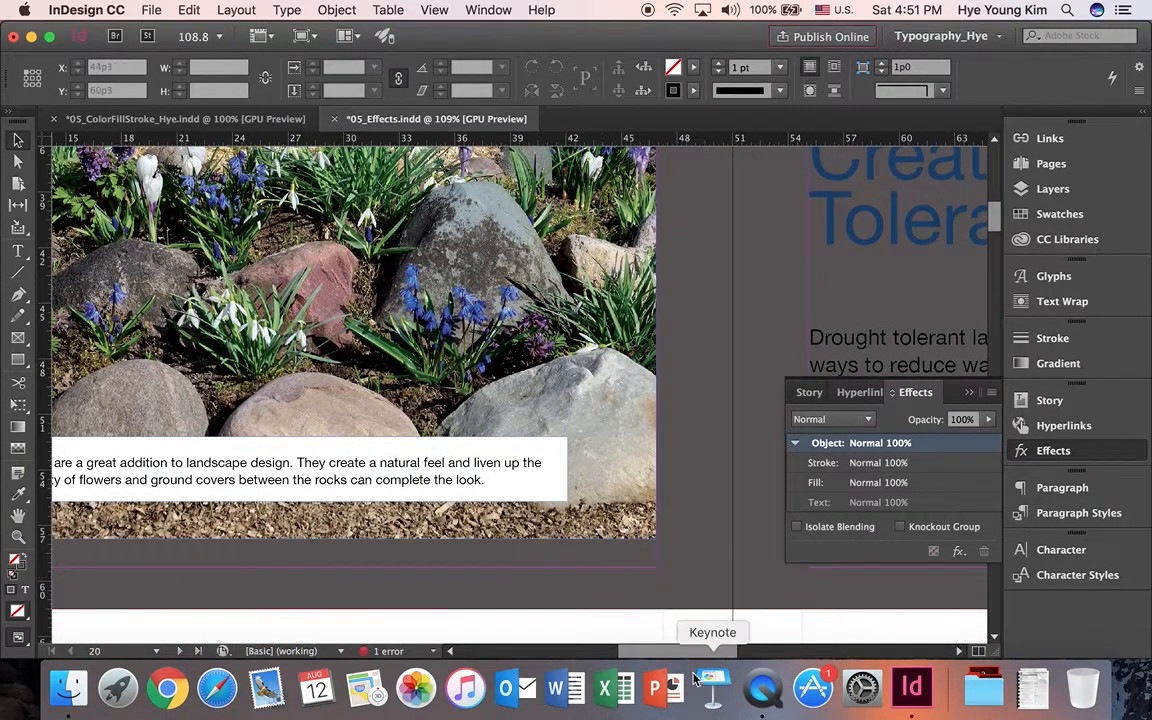
pyautogui.moveTo(681, 650); pyautogui.dragTo(668, 655)
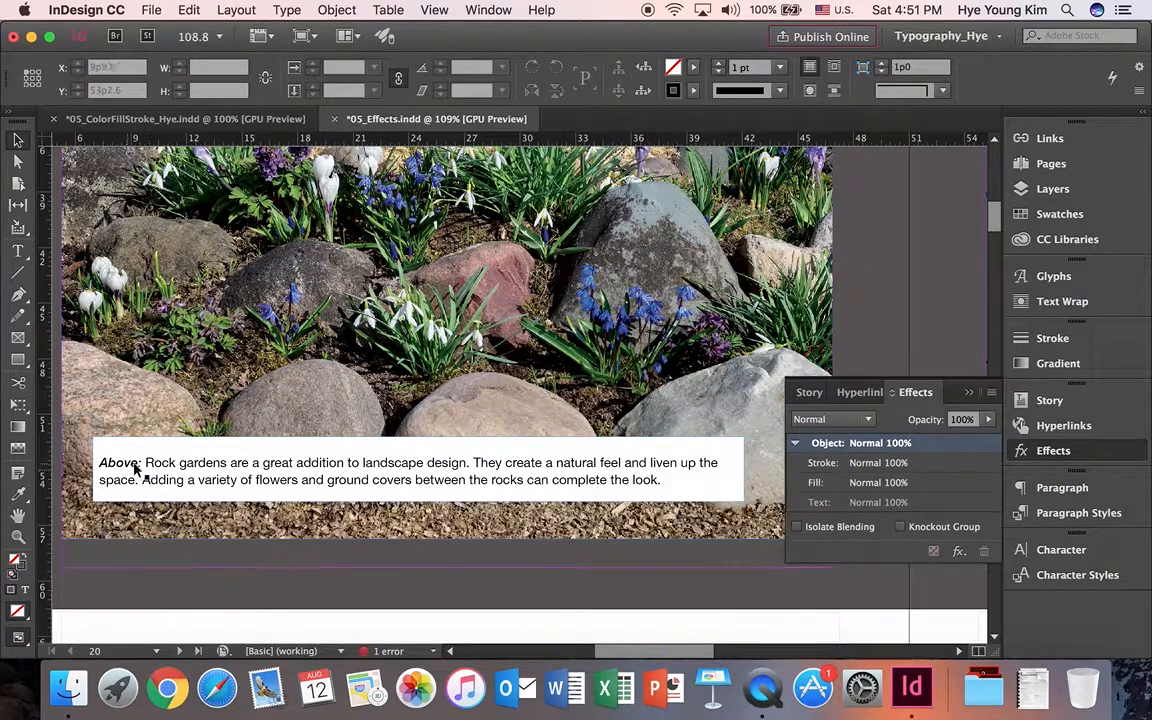
pyautogui.click(281, 453)
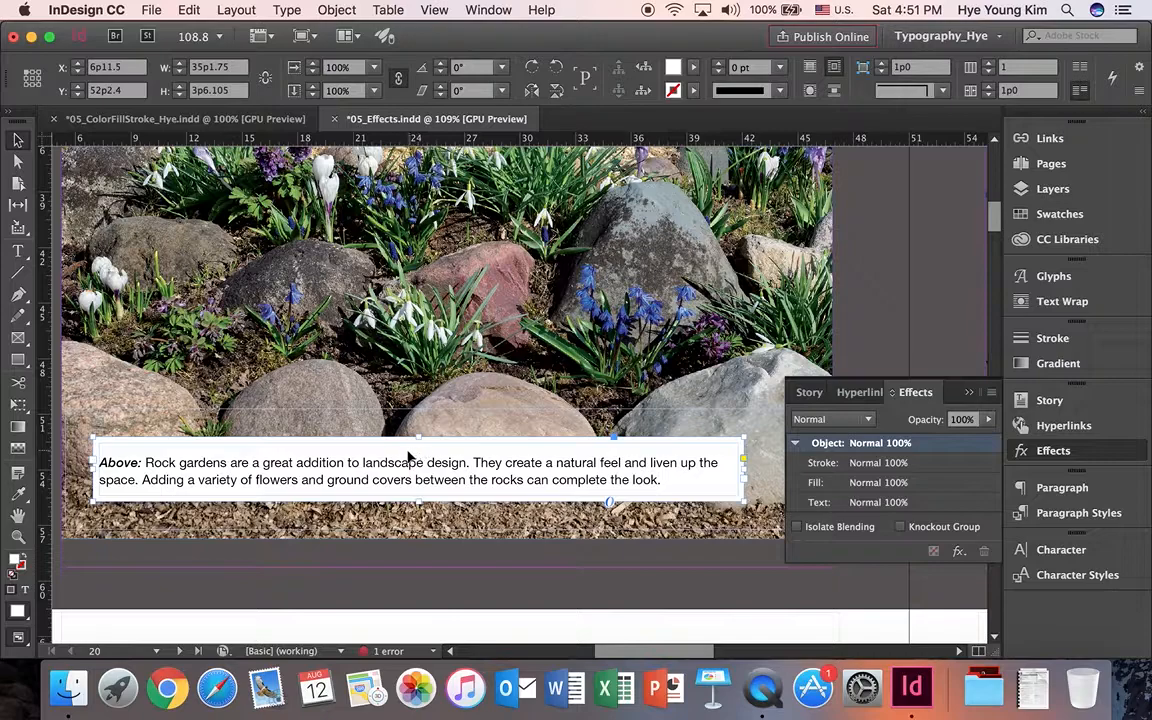
# Try 50% opacity on the whole rock garden caption frame and restore it to 100%
pyautogui.click(975, 426)
pyautogui.write('50')
pyautogui.press('Return')
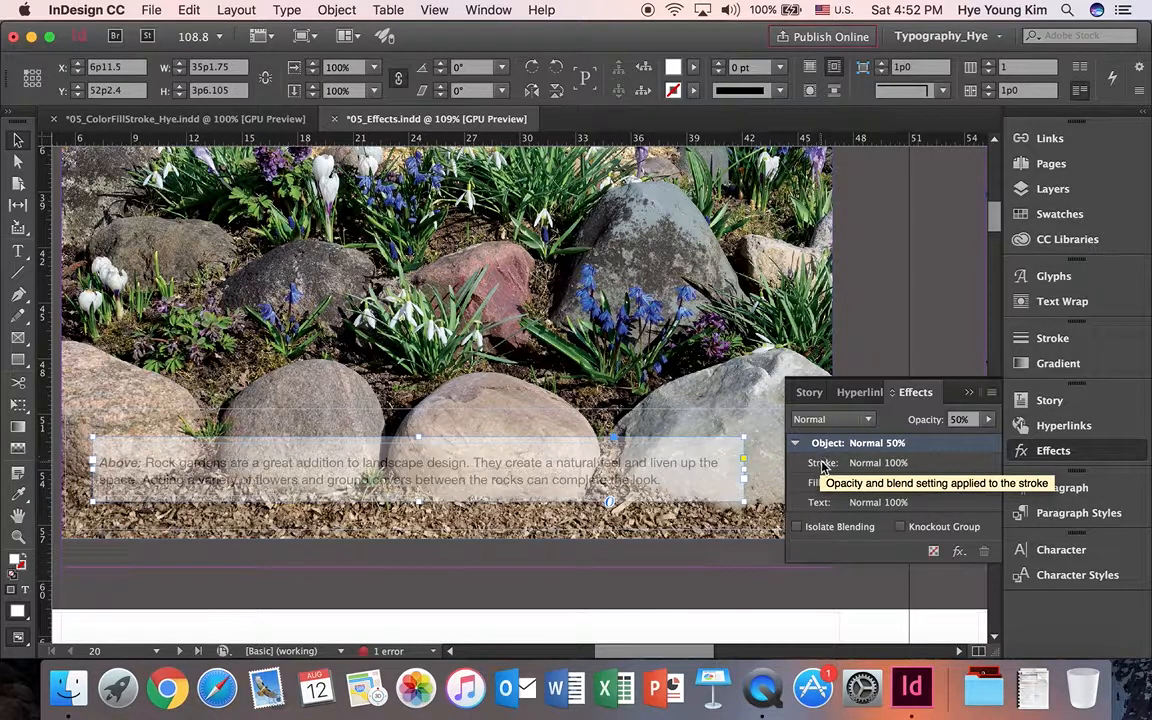
pyautogui.click(972, 421)
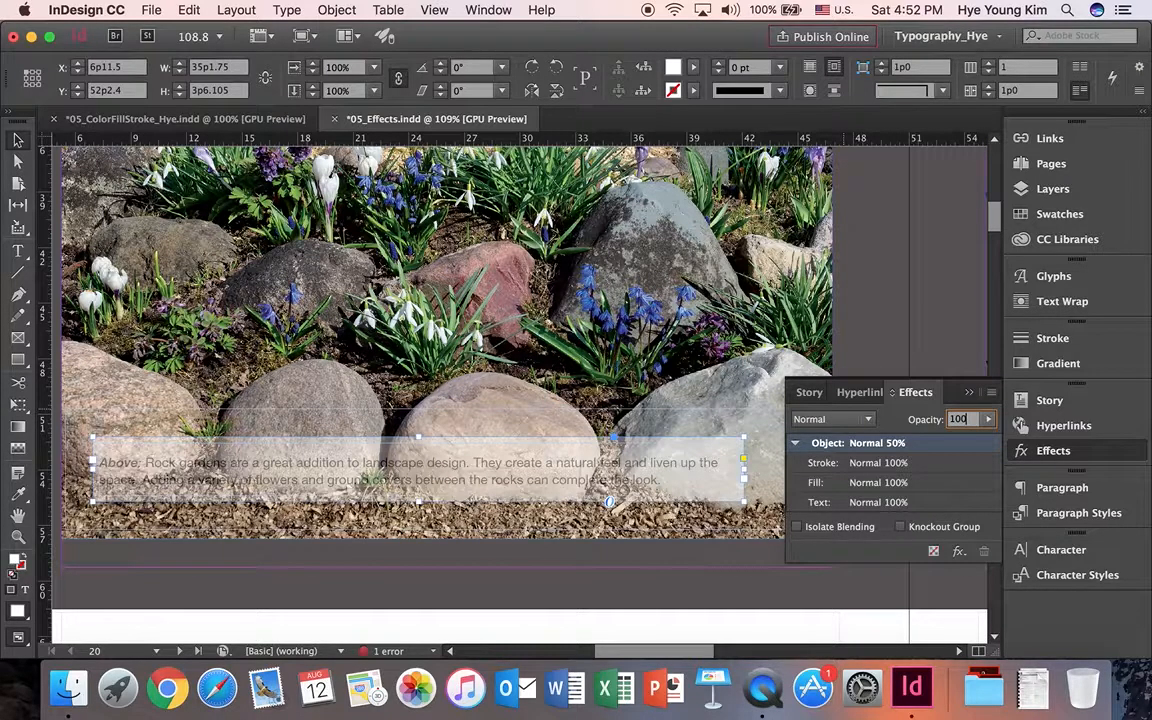
pyautogui.write('100')
pyautogui.press('Return')
# Set the opacity of only the caption frame's fill to 50%
pyautogui.click(824, 466)
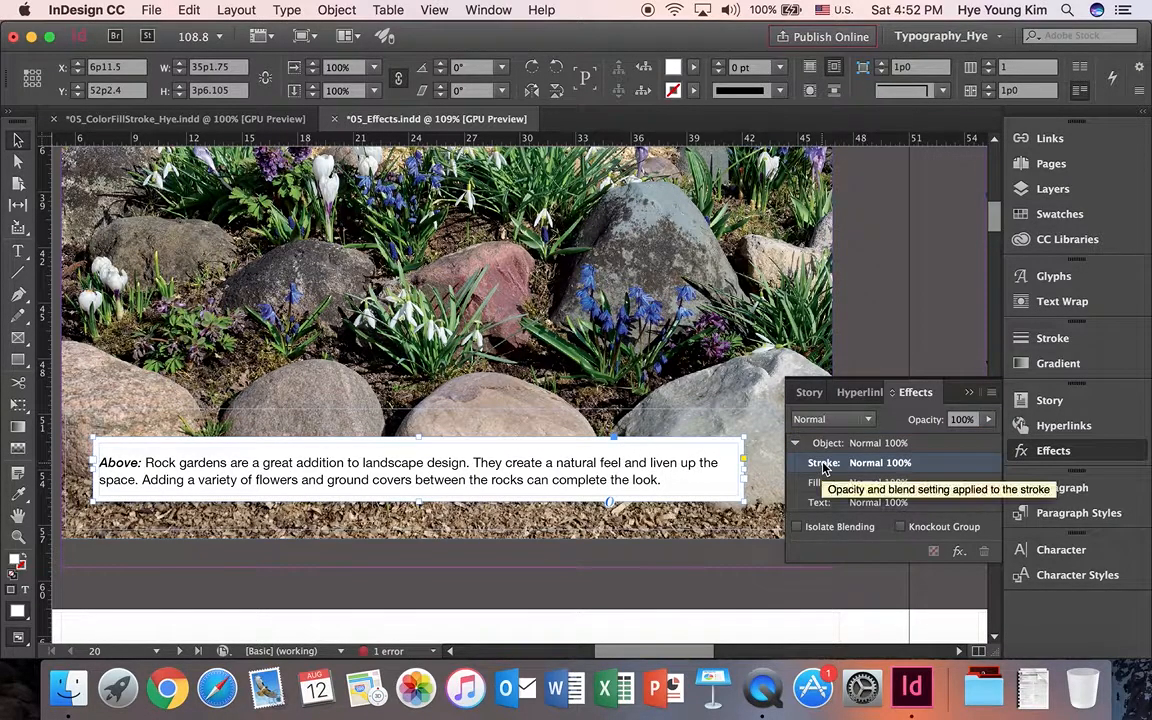
pyautogui.click(818, 484)
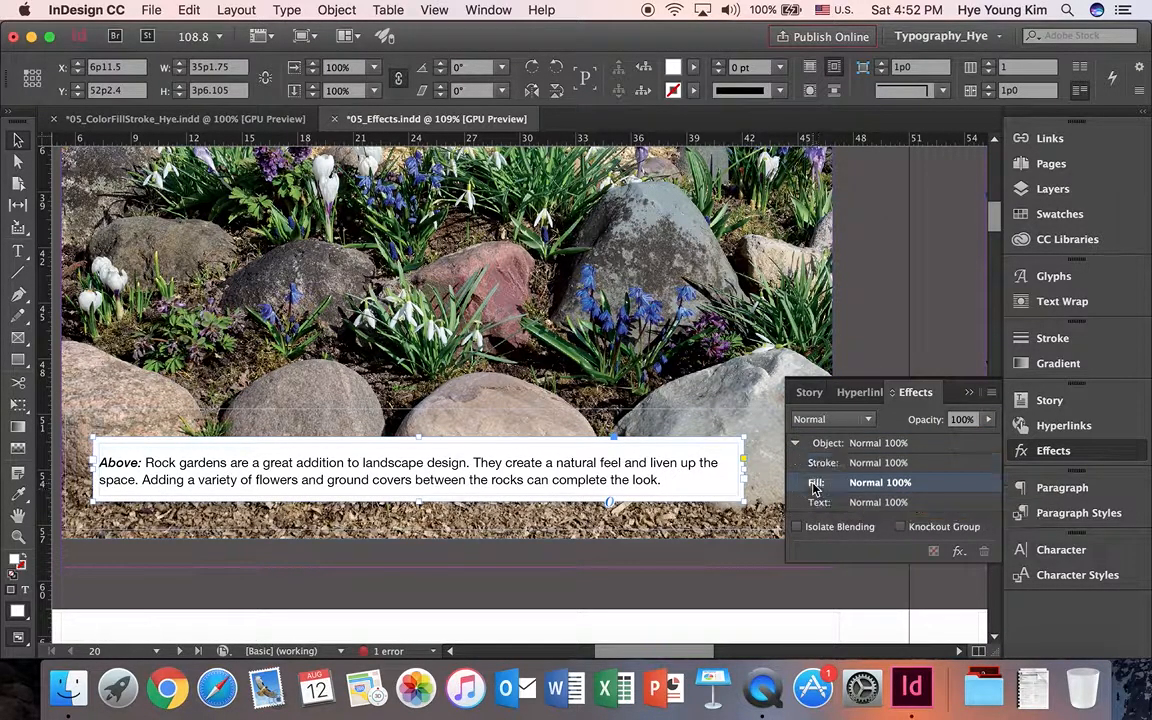
pyautogui.click(968, 421)
pyautogui.write('50')
pyautogui.press('Return')
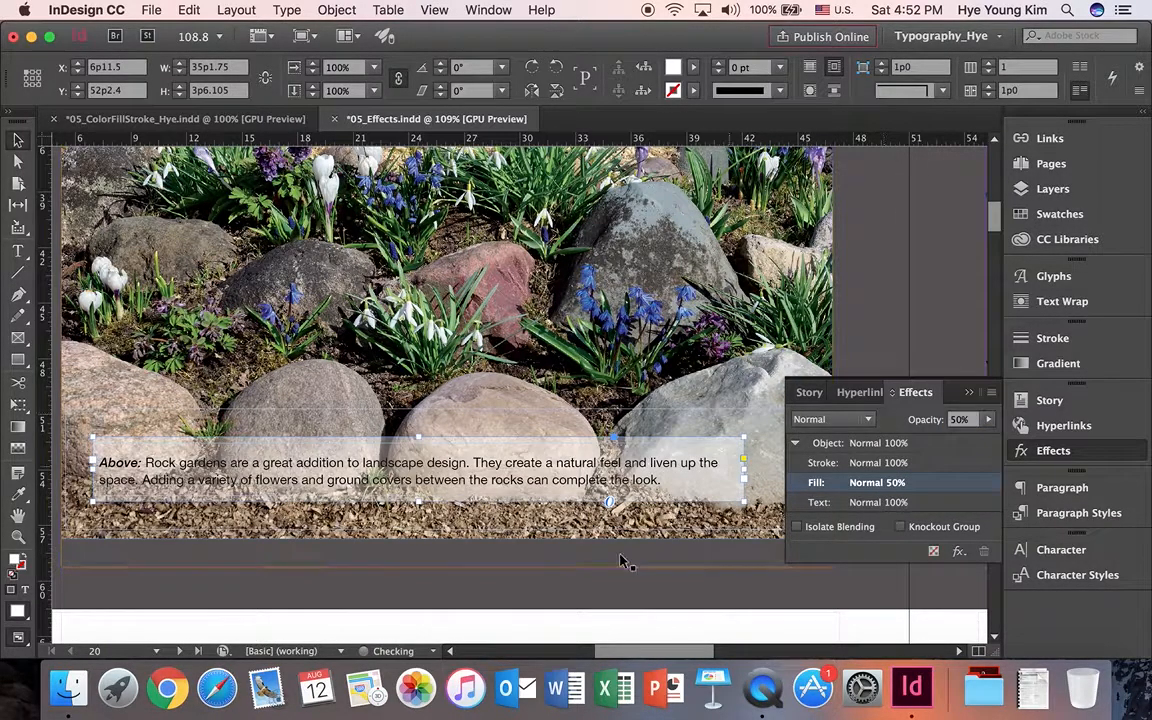
# Set the opacity of only the caption frame's fill to 75%, leaving its text setting alone
pyautogui.click(819, 503)
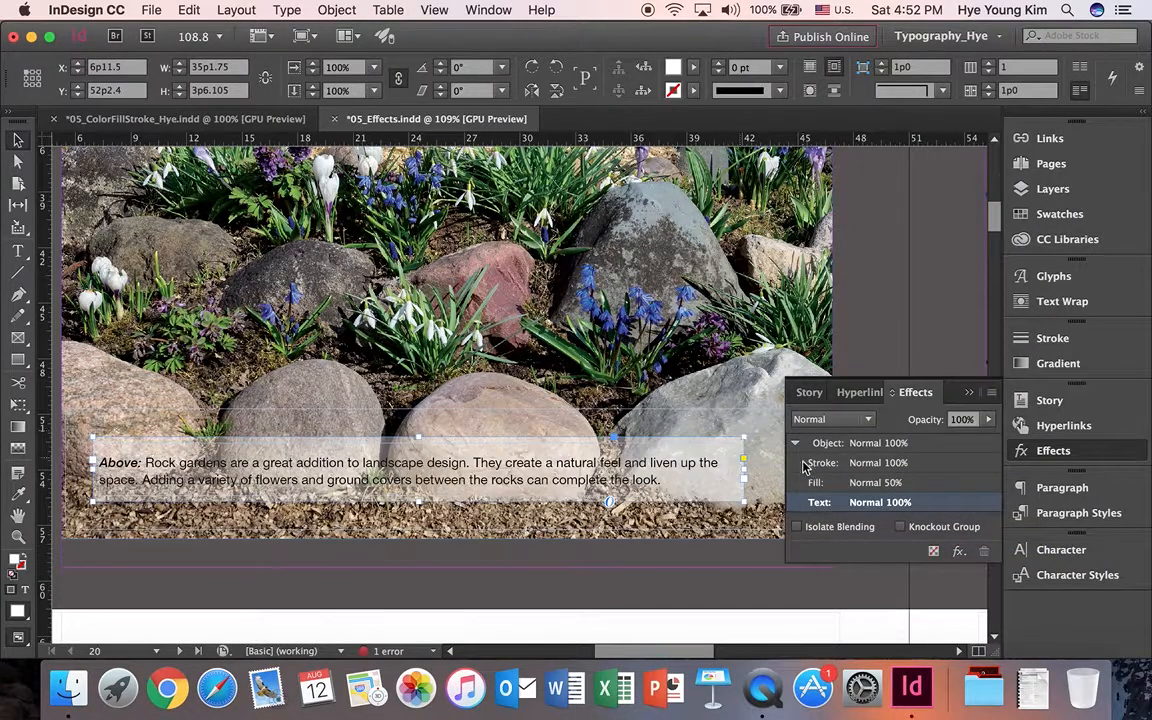
pyautogui.click(815, 482)
pyautogui.click(960, 419)
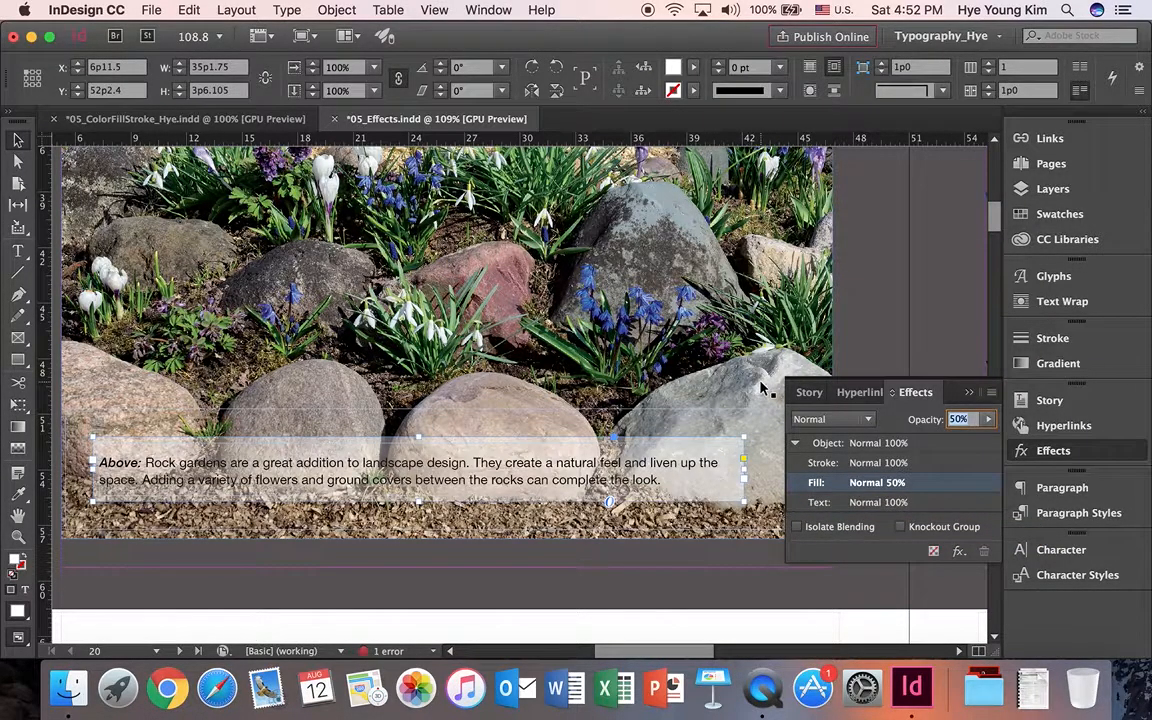
pyautogui.write('75')
pyautogui.press('Return')
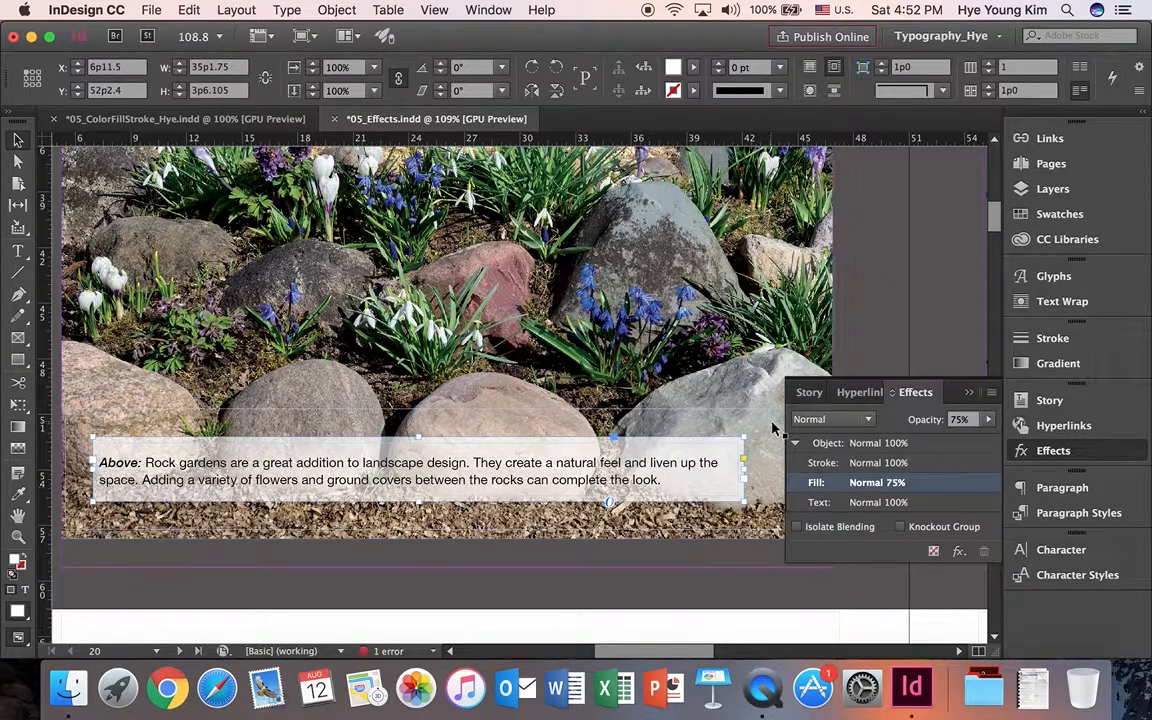
# Review the caption's object, stroke, fill and text opacity settings, and check the deselected caption in the full spread
pyautogui.click(726, 446)
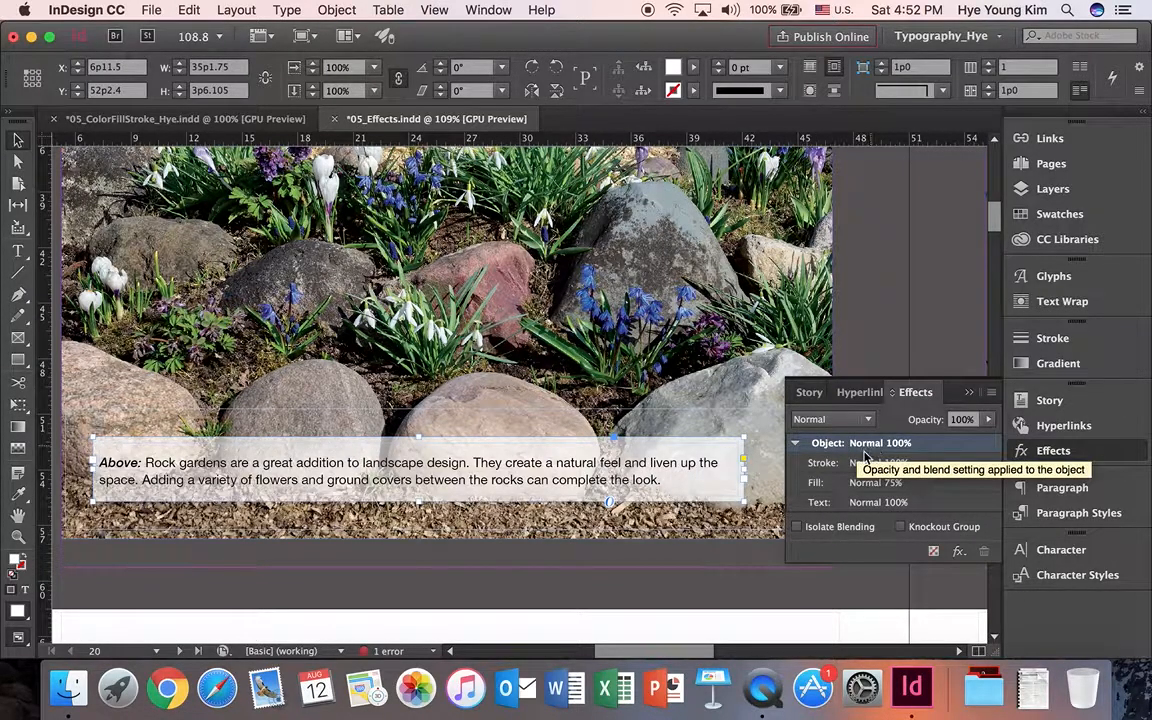
pyautogui.click(822, 463)
pyautogui.click(816, 484)
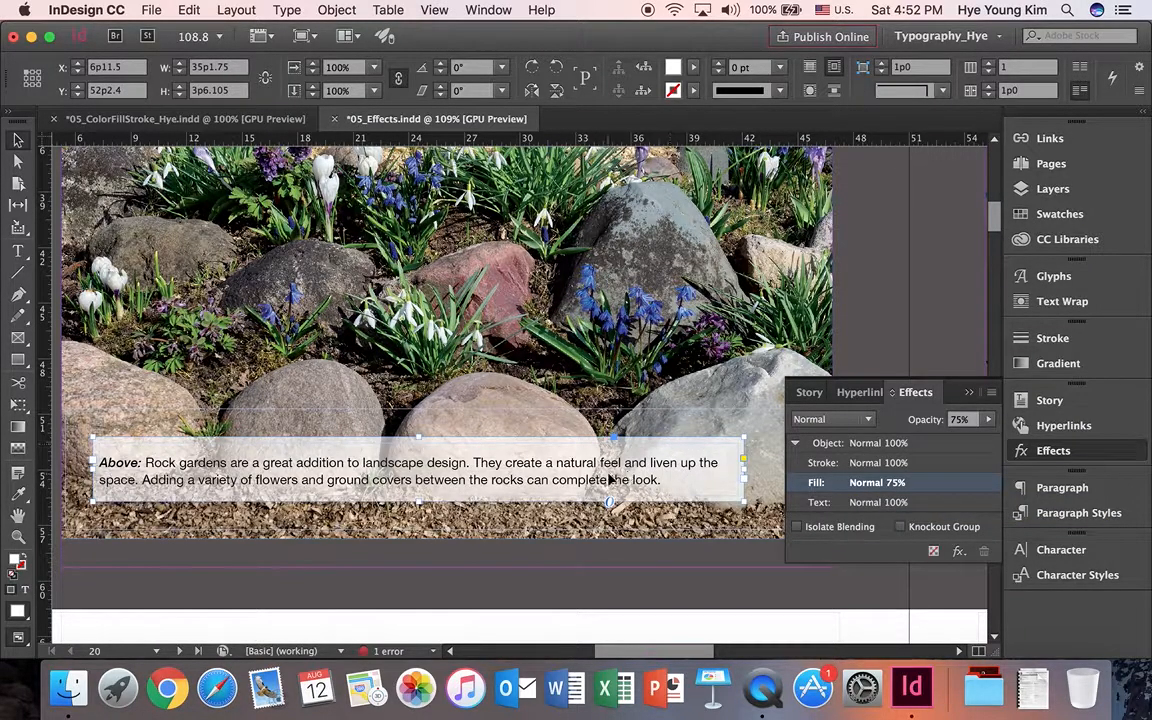
pyautogui.click(817, 503)
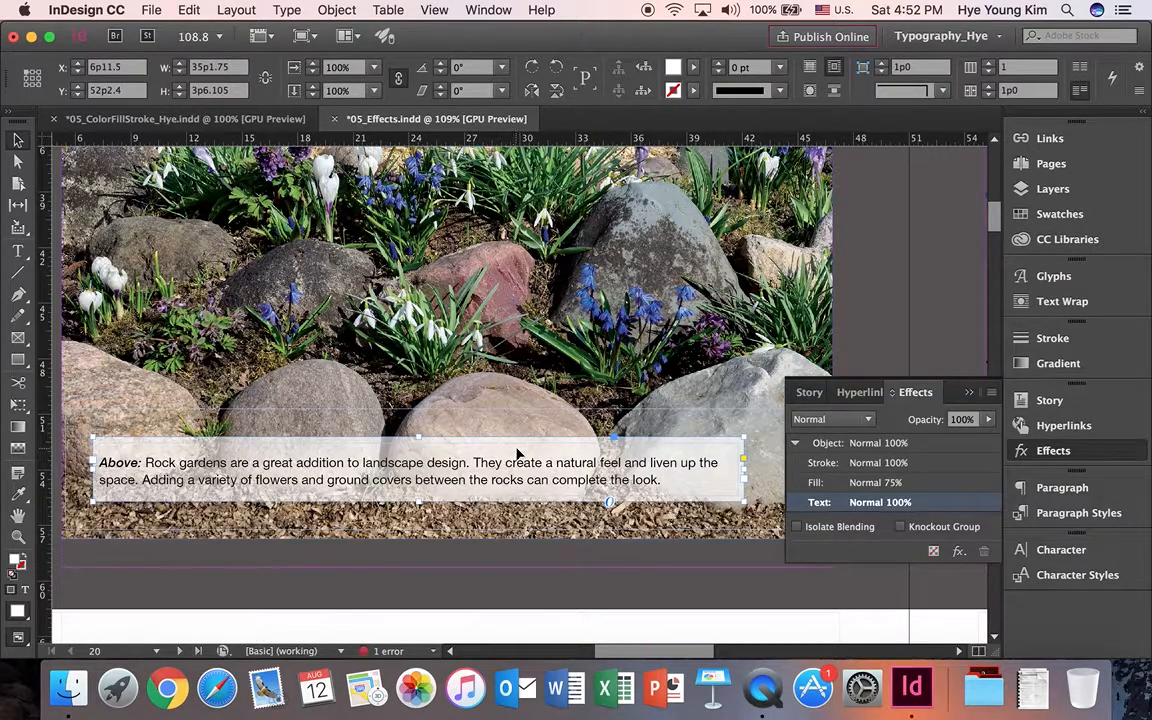
pyautogui.press('super+alt+0')
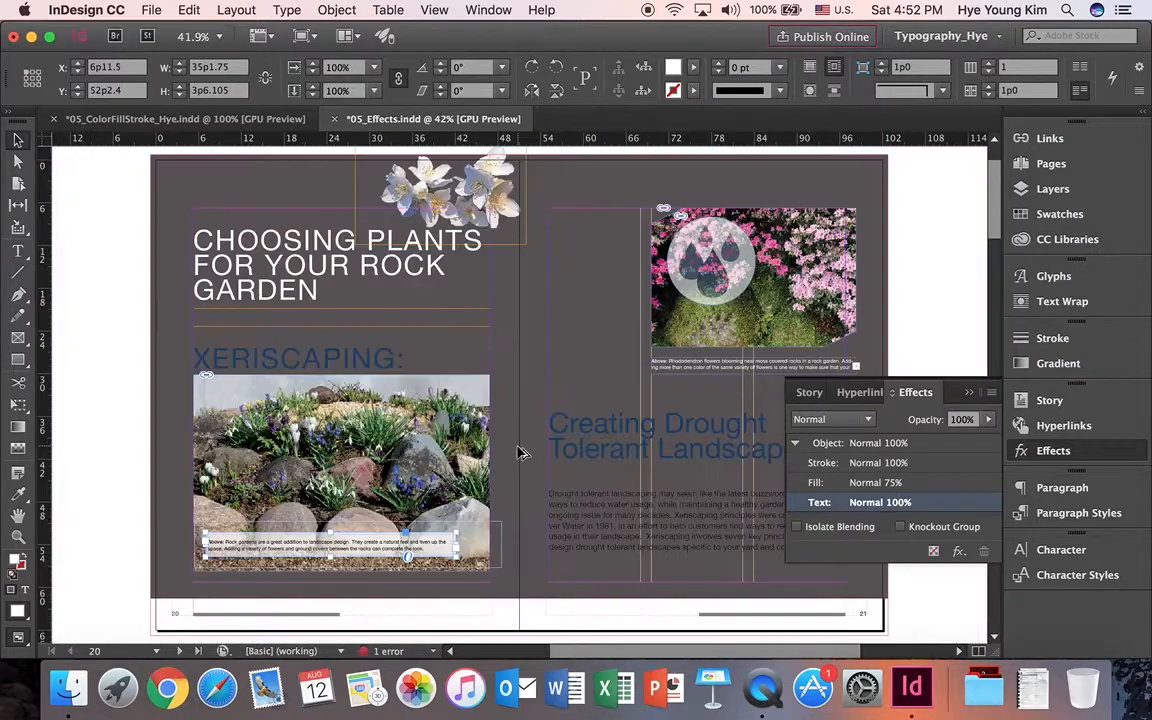
pyautogui.click(117, 264)
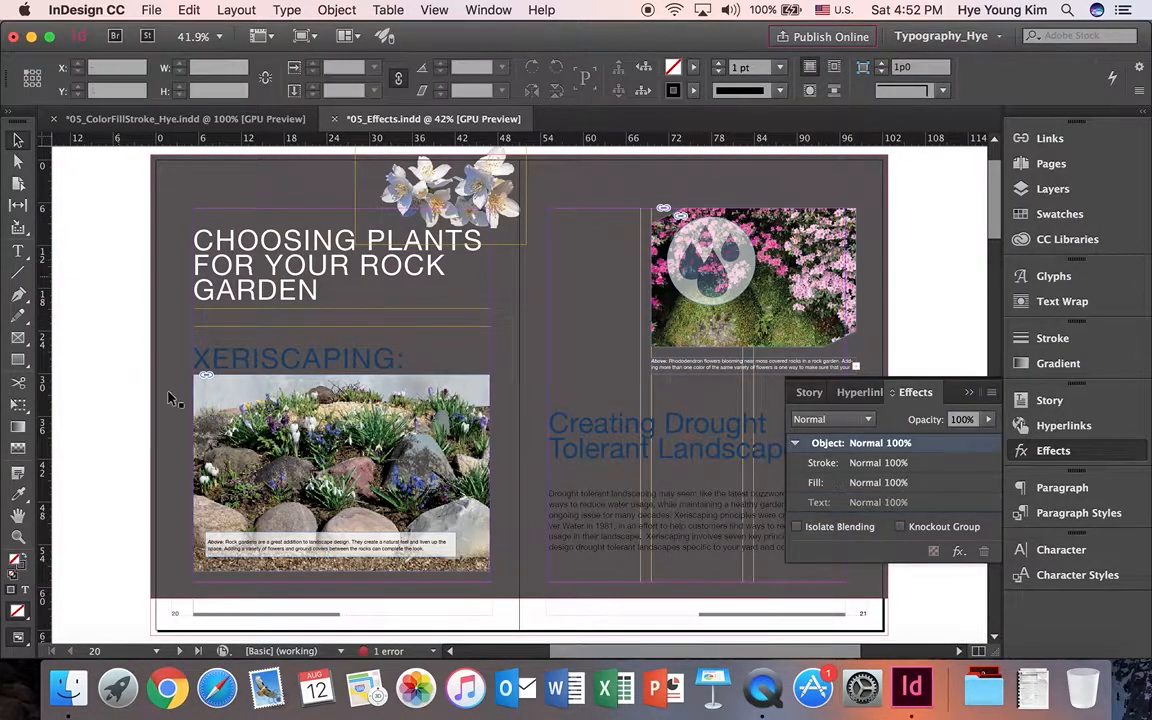
pyautogui.click(967, 393)
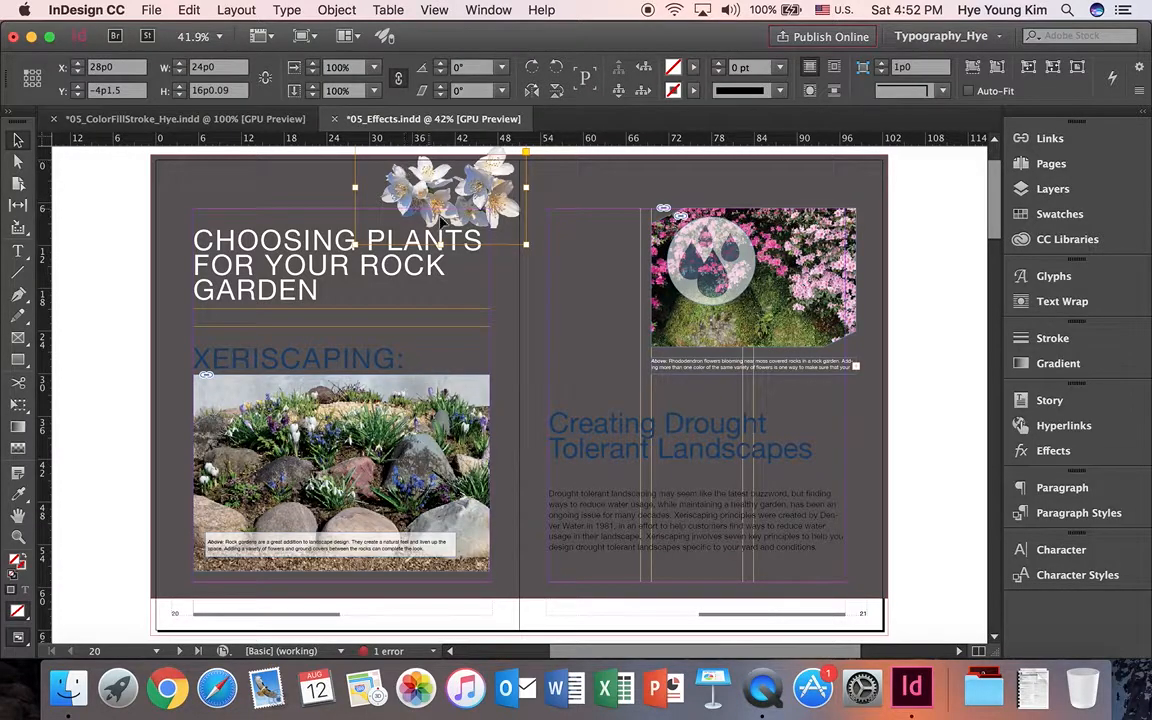
# Add a drop shadow effect to the white flower image above the page 20 heading, keeping the flowers in view
pyautogui.click(18, 537)
pyautogui.click(383, 194)
pyautogui.moveTo(382, 194); pyautogui.dragTo(498, 302)
pyautogui.moveTo(676, 655); pyautogui.dragTo(716, 663)
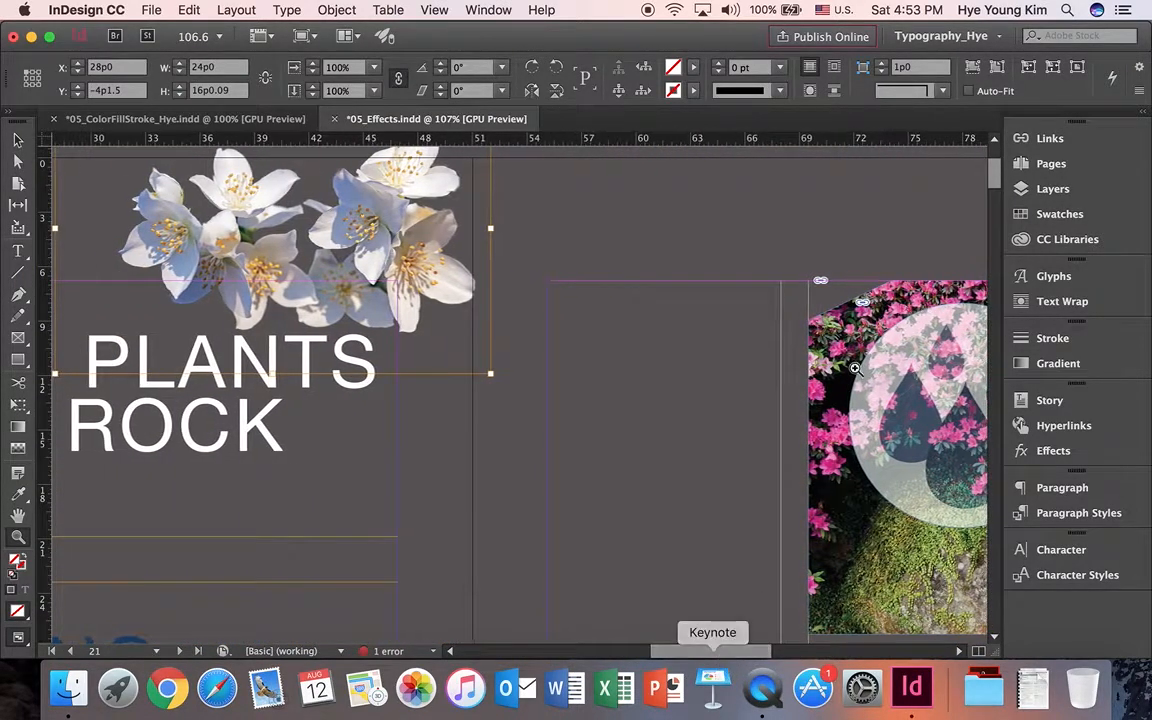
pyautogui.moveTo(996, 188); pyautogui.dragTo(991, 170)
pyautogui.click(16, 136)
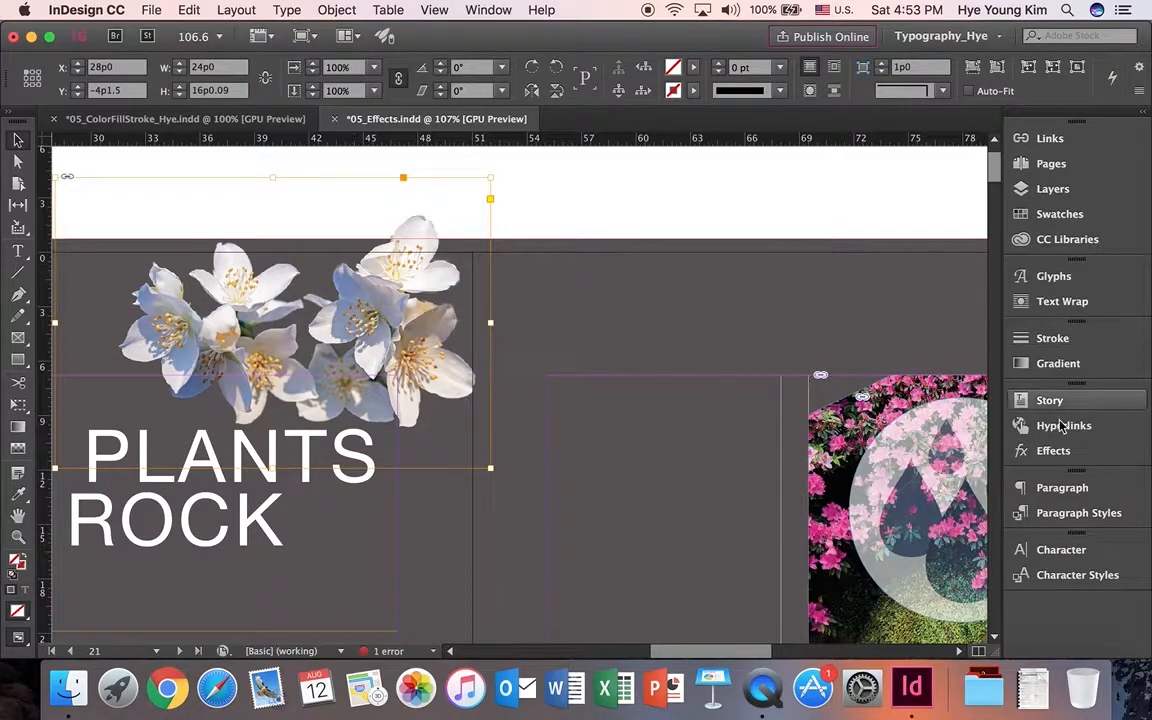
pyautogui.click(1055, 451)
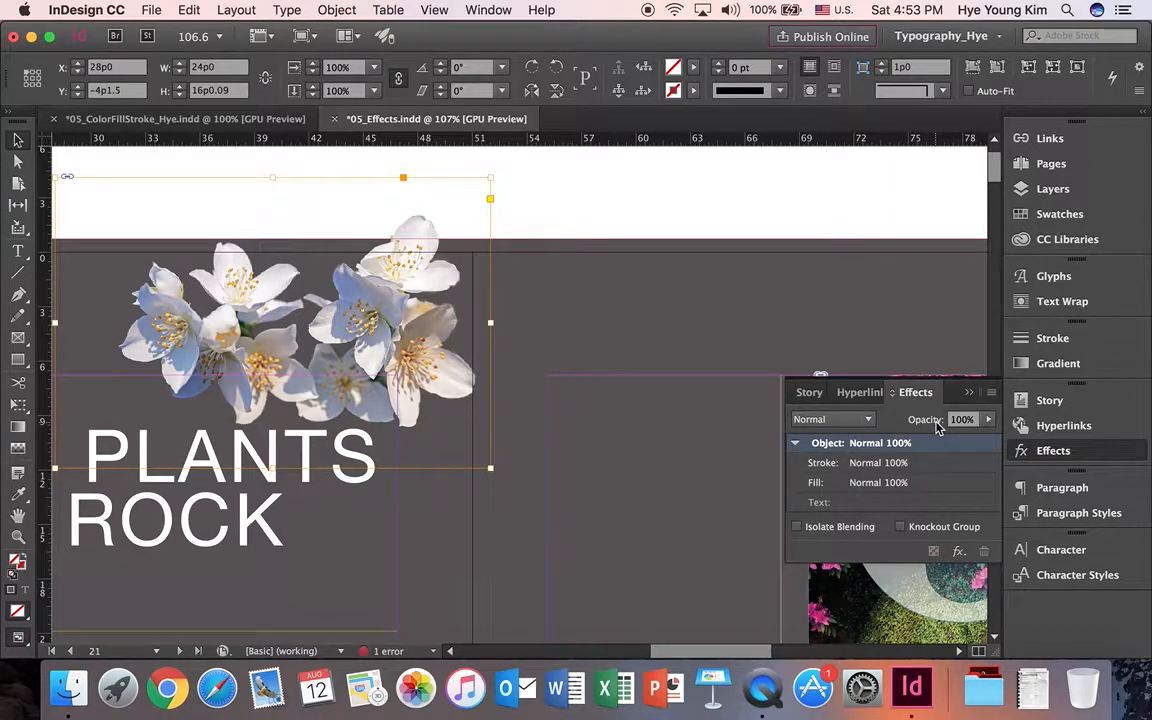
pyautogui.click(957, 553)
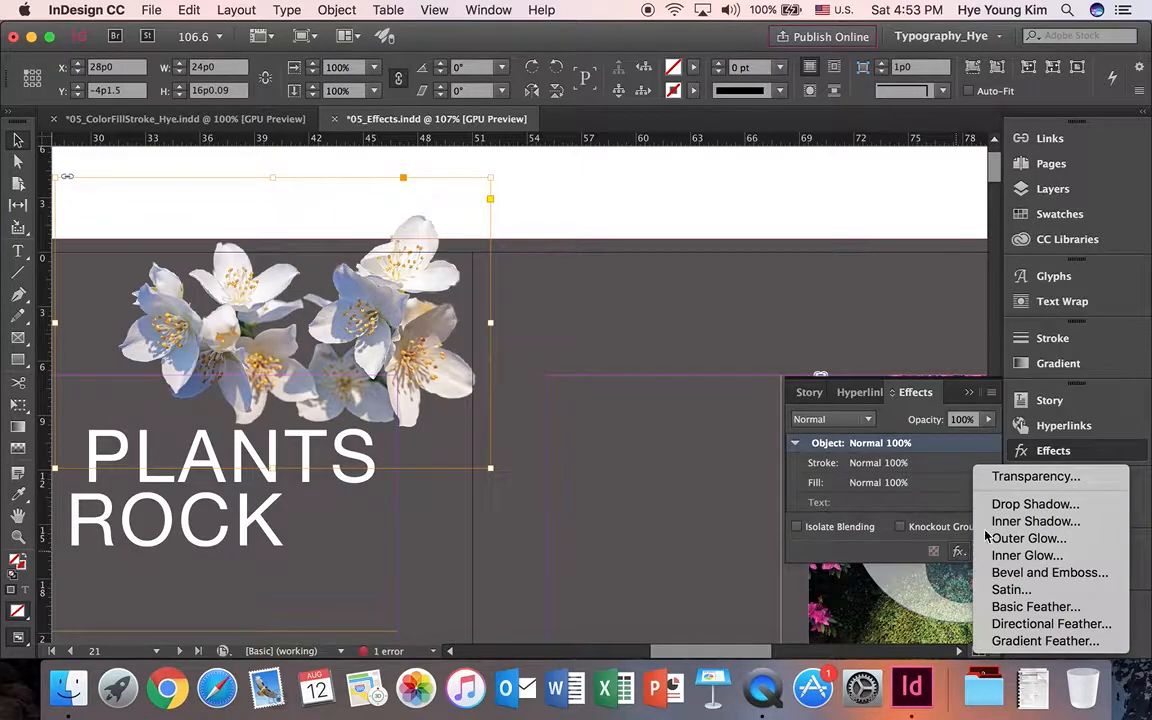
pyautogui.click(1003, 504)
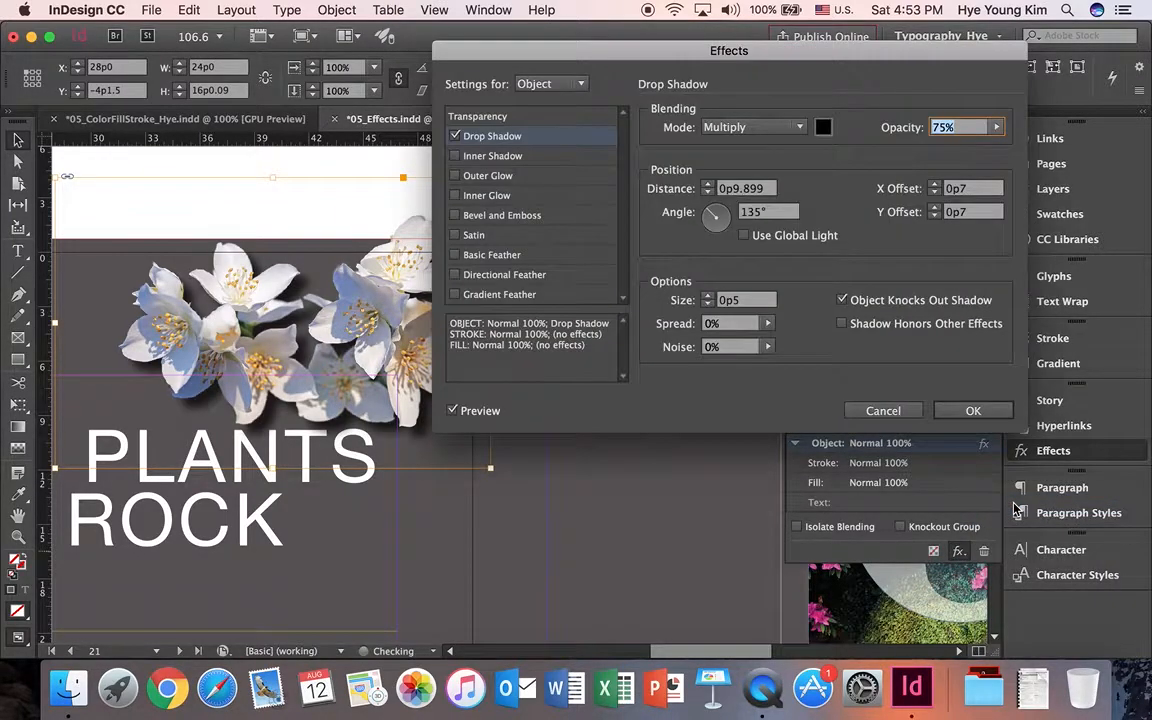
pyautogui.moveTo(632, 50); pyautogui.dragTo(733, 61)
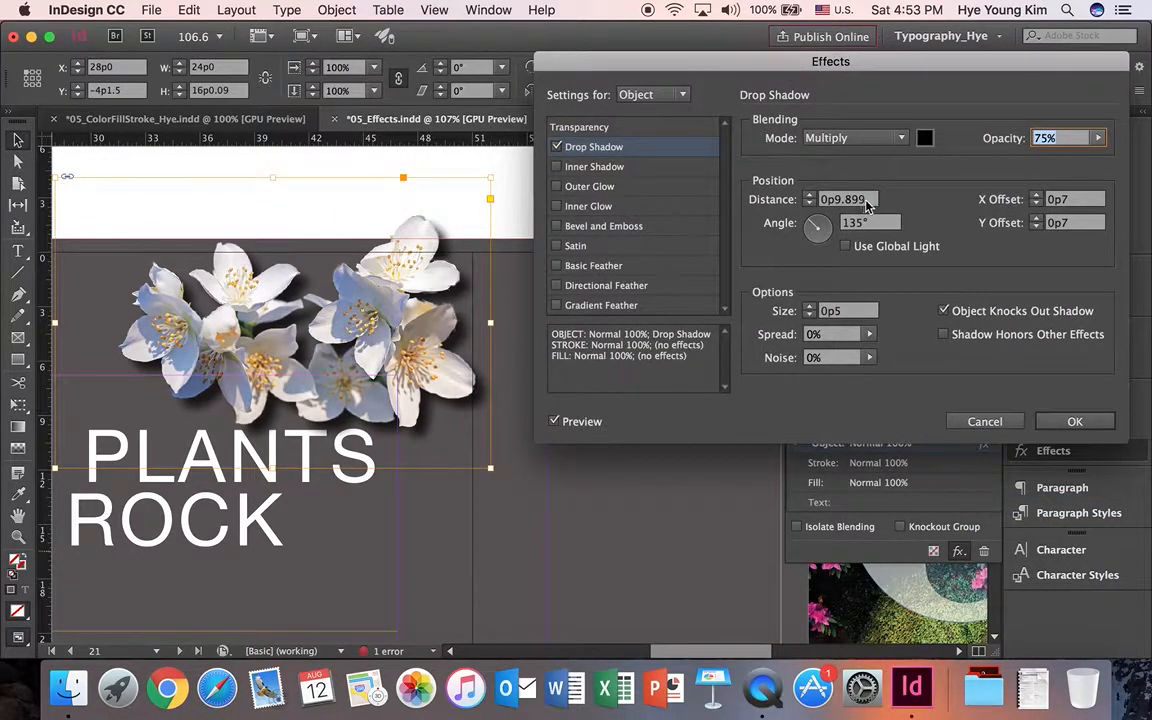
# Set the flower image's drop shadow to 4 pt distance, 0p4 size and 3% noise
pyautogui.click(867, 201)
pyautogui.write('4p')
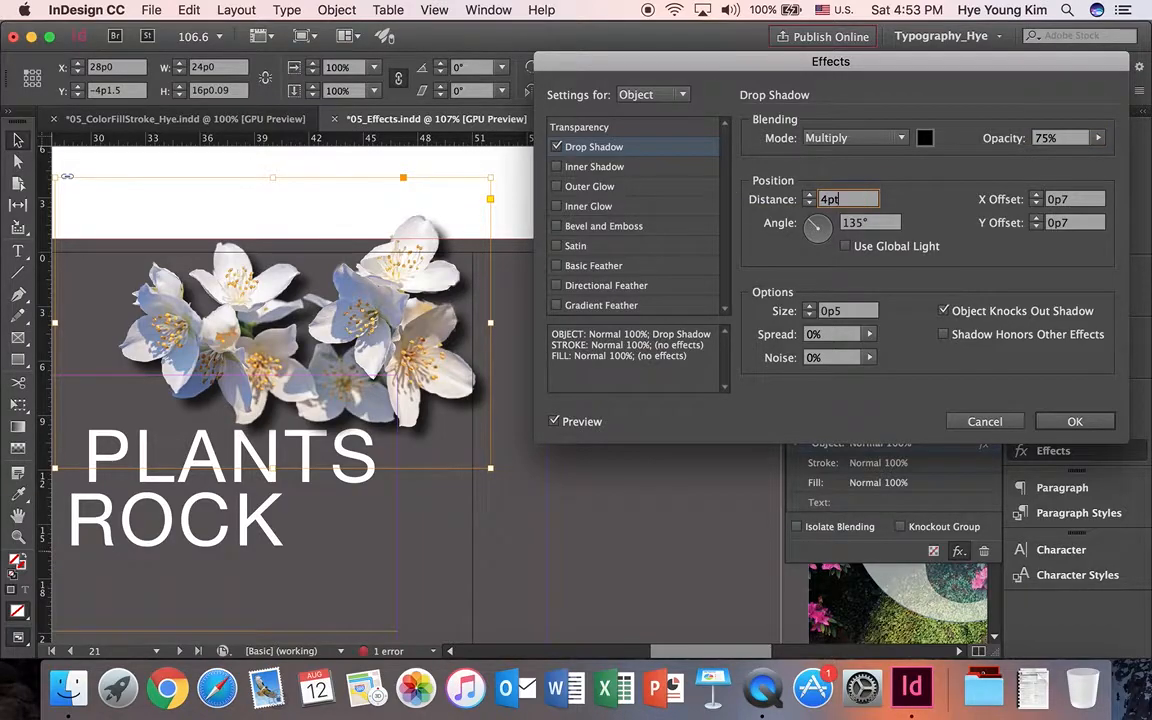
pyautogui.write('t')
pyautogui.click(848, 311)
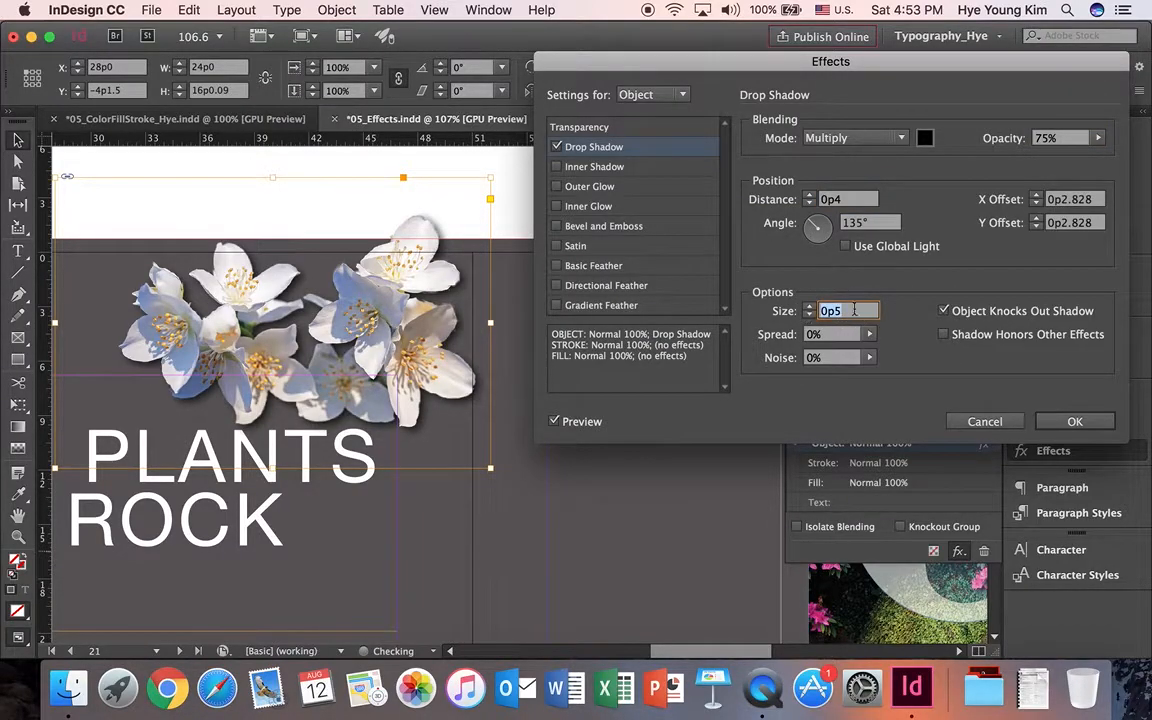
pyautogui.write('4p')
pyautogui.click(840, 357)
pyautogui.write('3')
pyautogui.press('Tab')
pyautogui.press('Tab')
pyautogui.press('Tab')
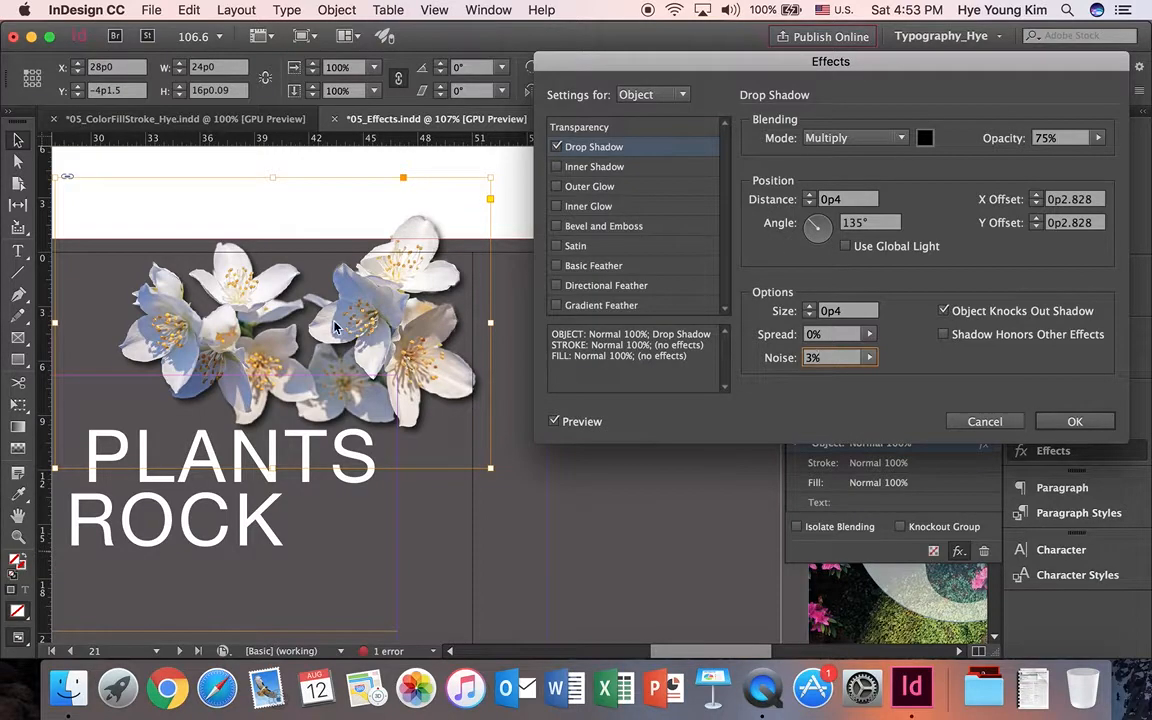
# Compare the flowers with the effect preview off and on, and apply the drop shadow
pyautogui.click(556, 422)
pyautogui.click(556, 422)
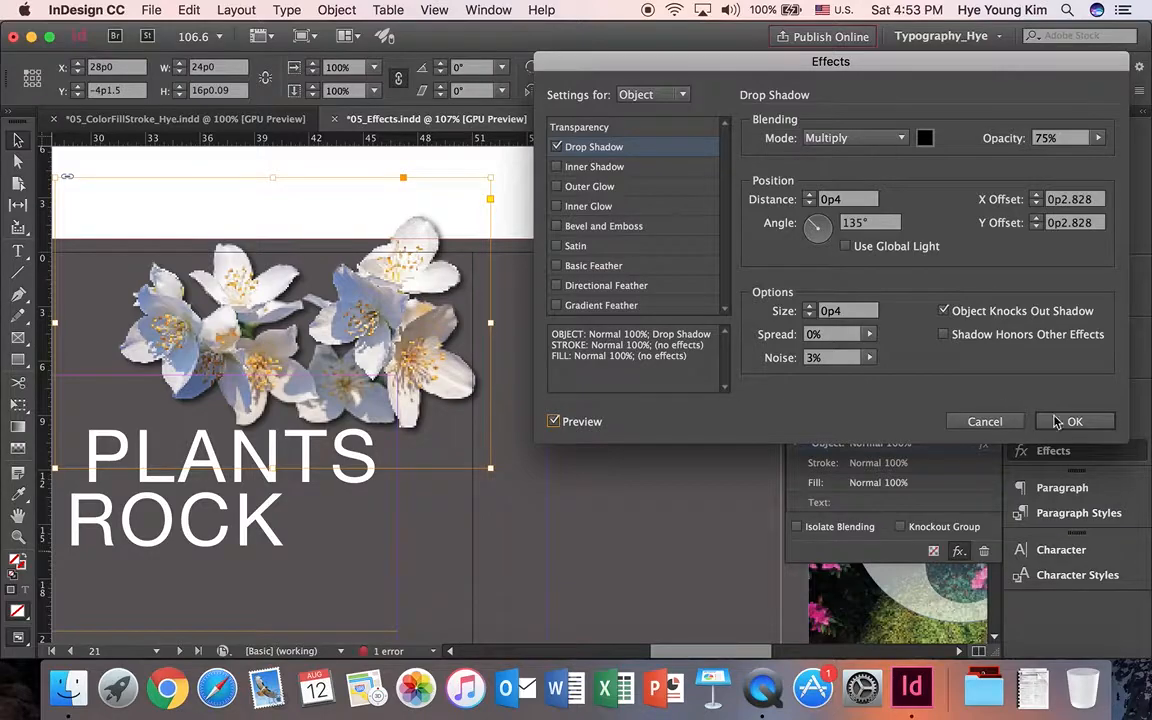
pyautogui.click(1084, 423)
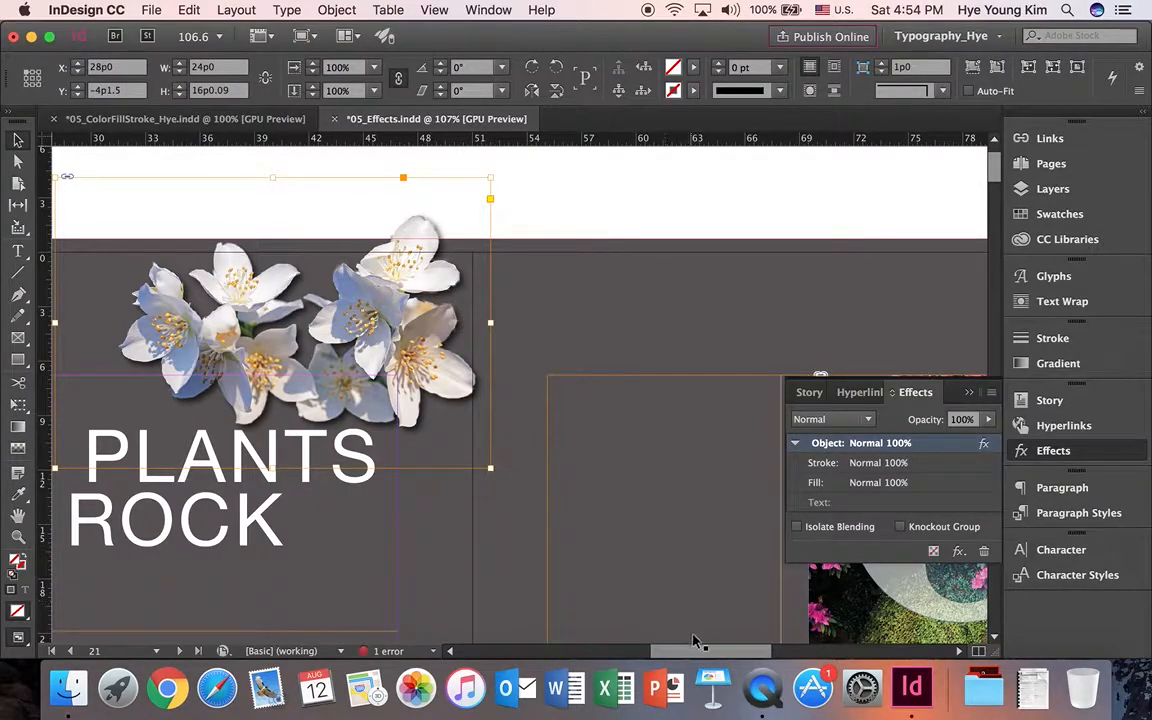
# Select the text frame of the "CHOOSING PLANTS FOR YOUR ROCK GARDEN" heading on page 20
pyautogui.moveTo(702, 650); pyautogui.dragTo(654, 658)
pyautogui.click(900, 200)
pyautogui.scroll(-1, 280, 325)
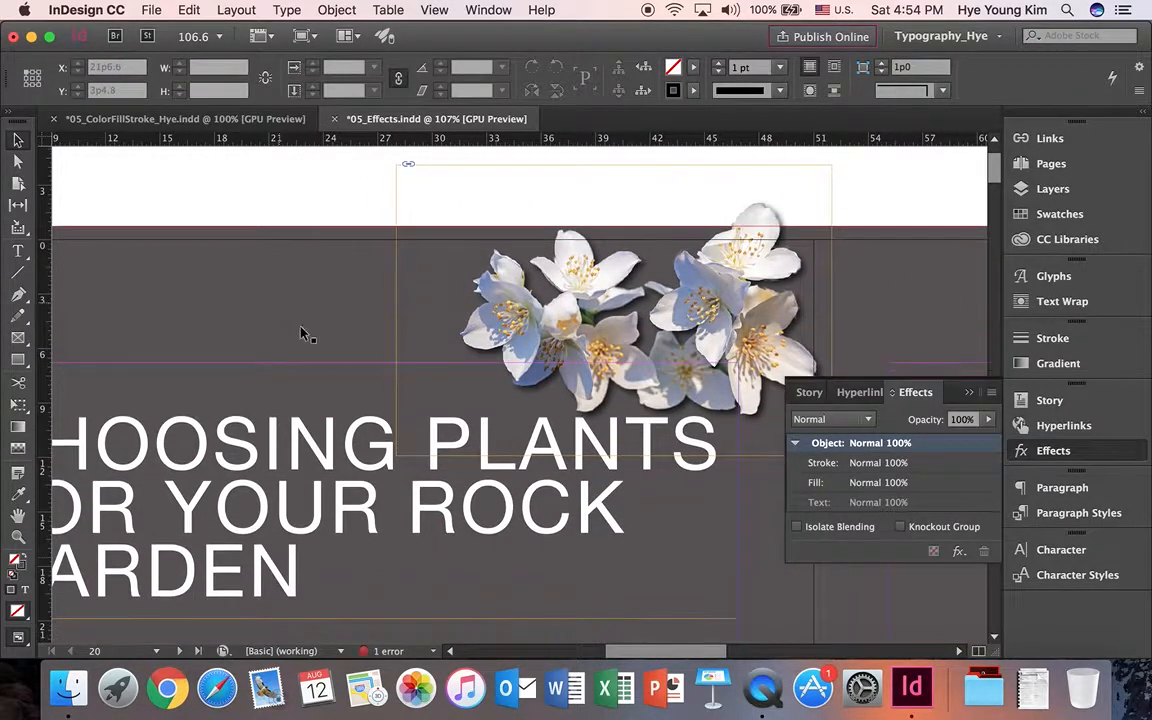
pyautogui.moveTo(643, 651); pyautogui.dragTo(632, 657)
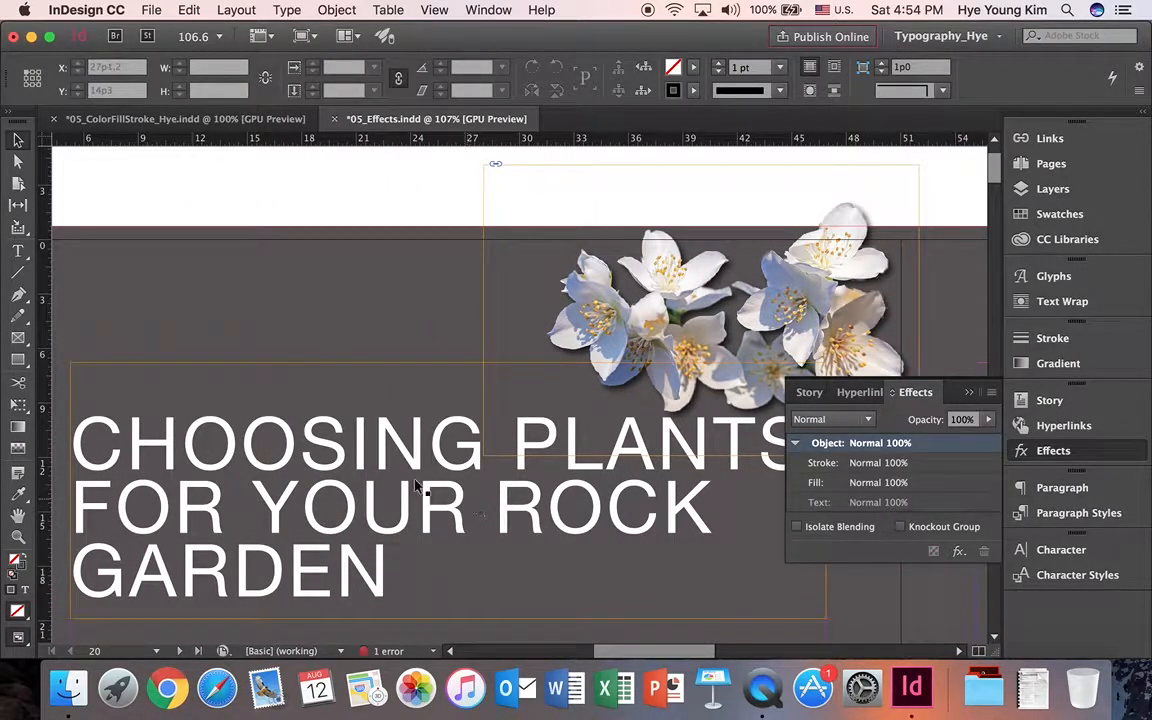
pyautogui.click(18, 536)
pyautogui.moveTo(300, 455); pyautogui.dragTo(275, 428)
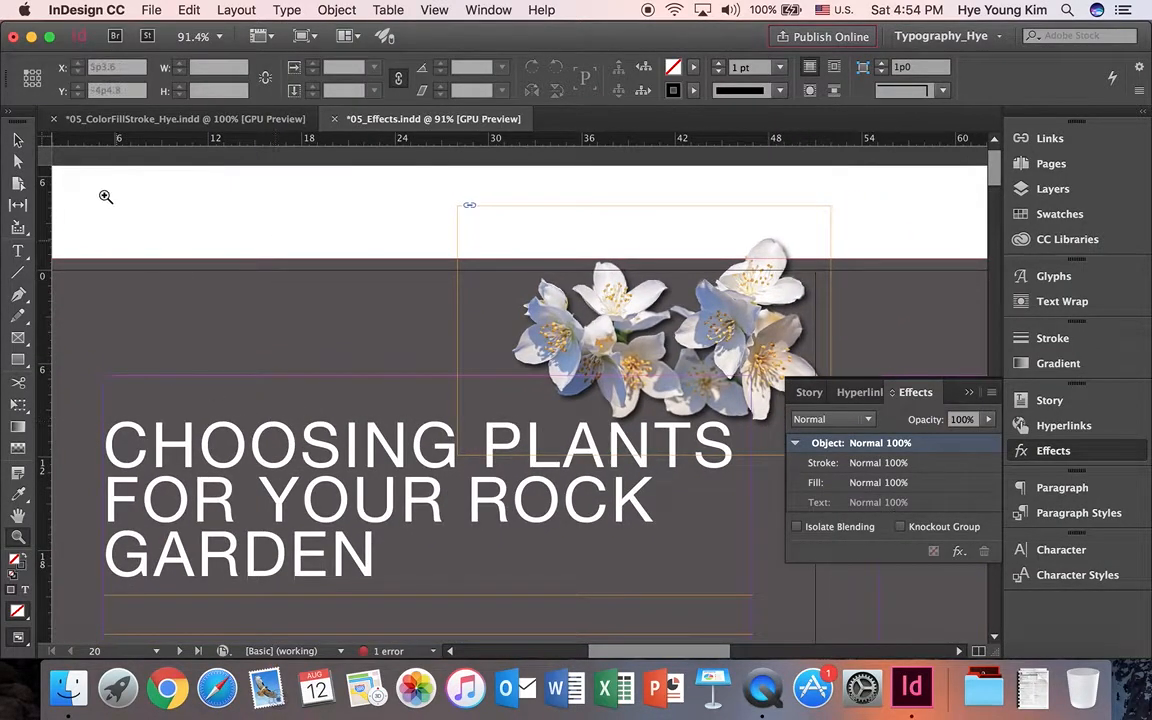
pyautogui.moveTo(677, 653); pyautogui.dragTo(678, 655)
pyautogui.press('v')
pyautogui.click(283, 503)
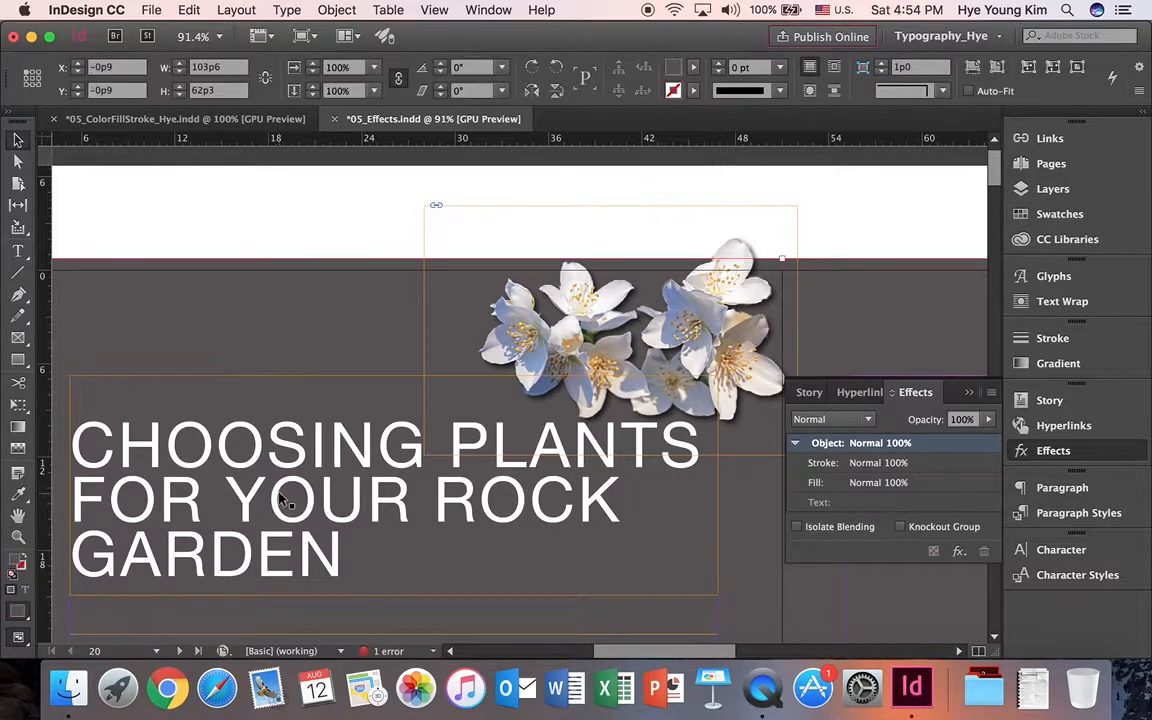
pyautogui.click(285, 503)
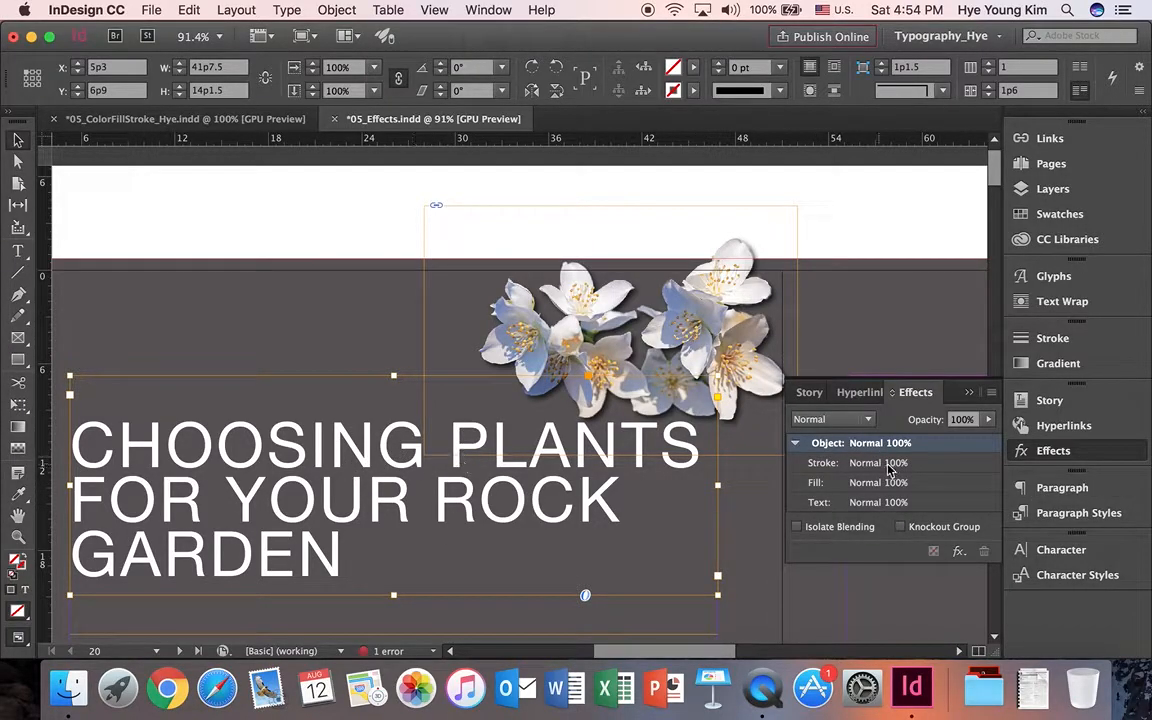
# Try an Outer Glow on the heading, compare it on and off, and clear the effect
pyautogui.click(958, 552)
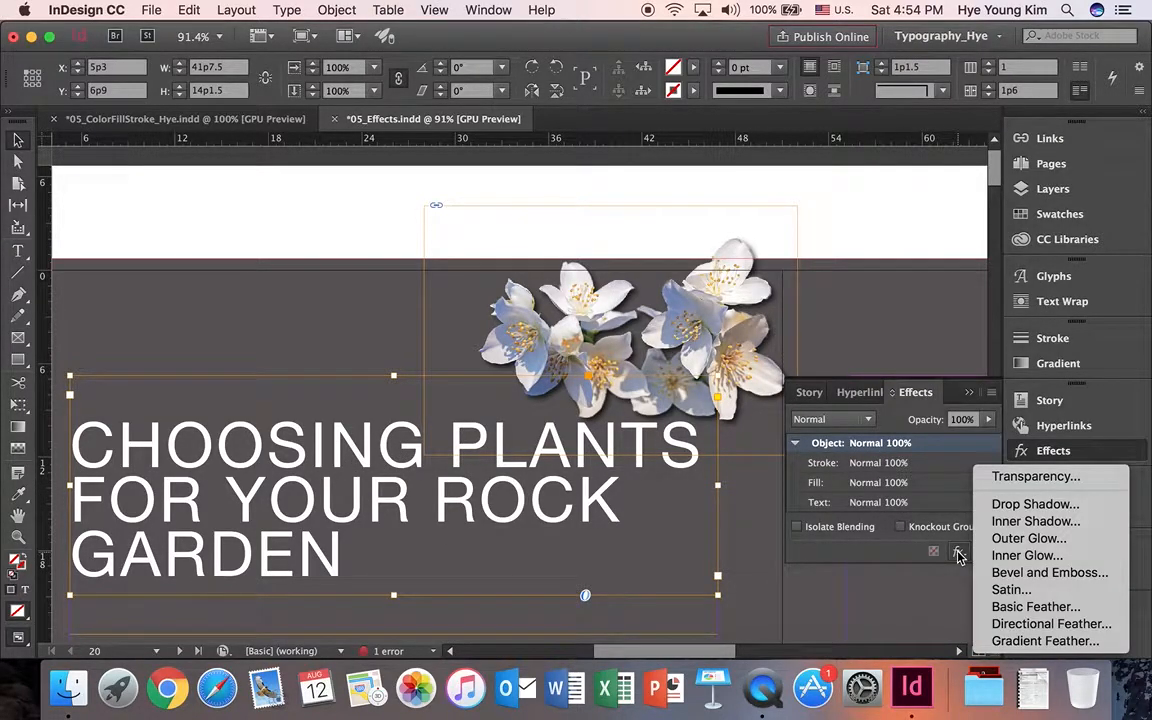
pyautogui.click(1025, 538)
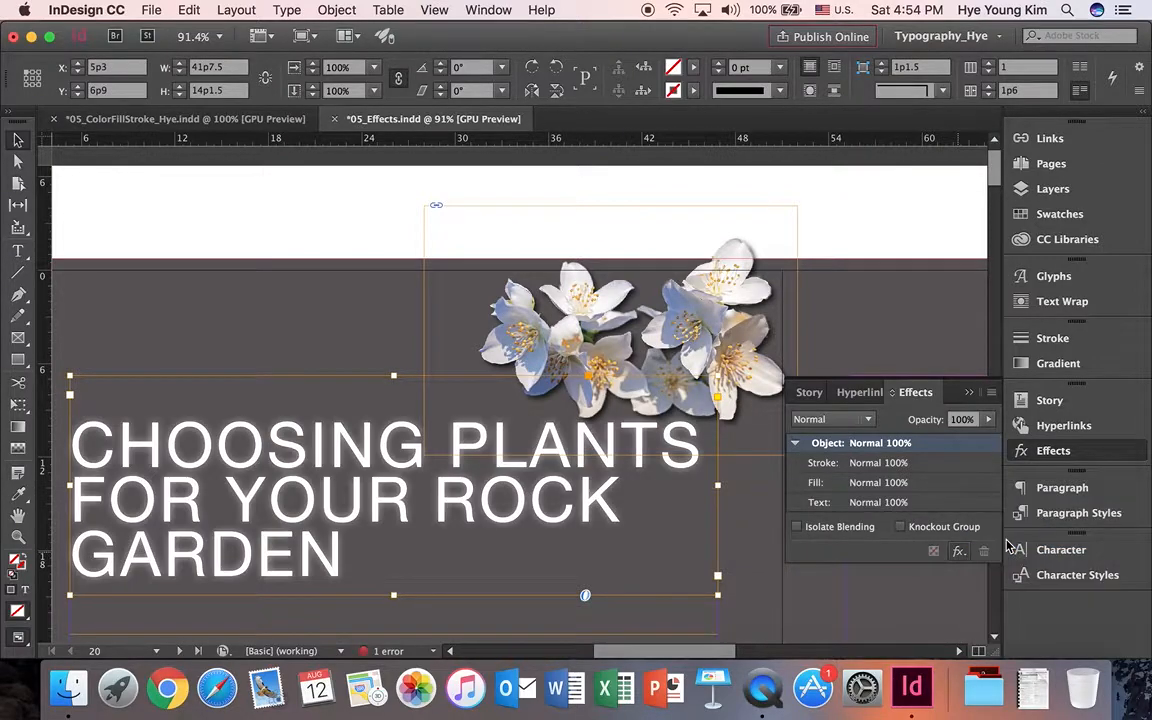
pyautogui.moveTo(708, 60); pyautogui.dragTo(601, 19)
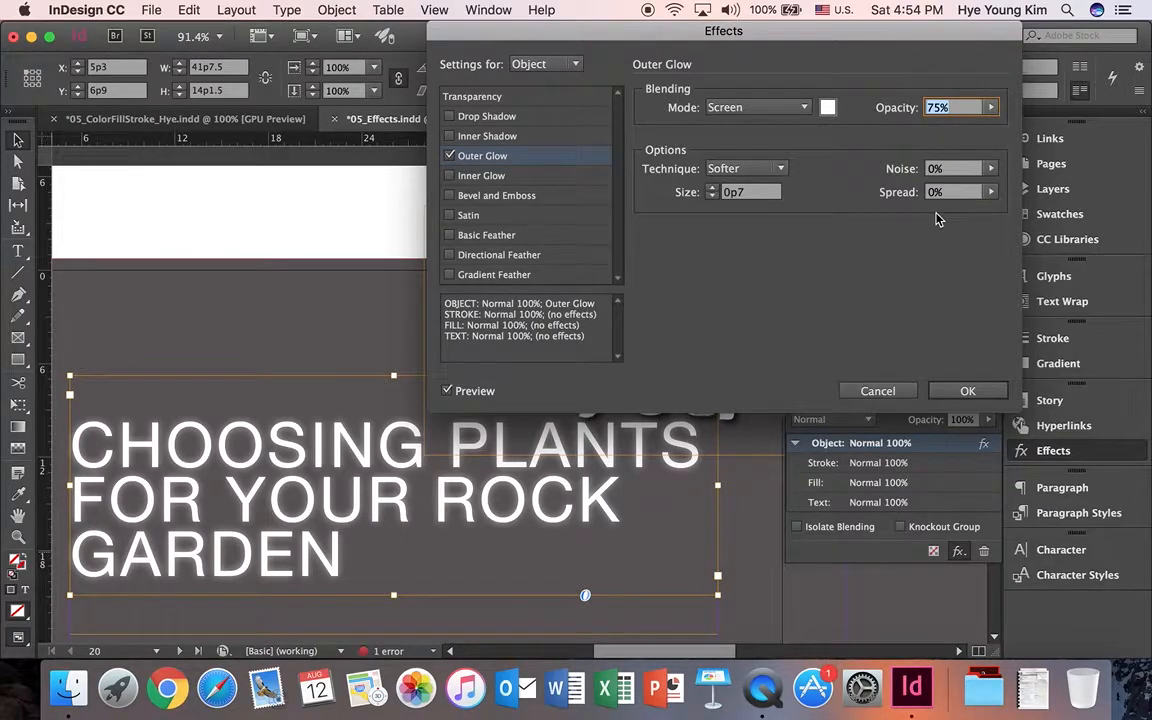
pyautogui.click(451, 156)
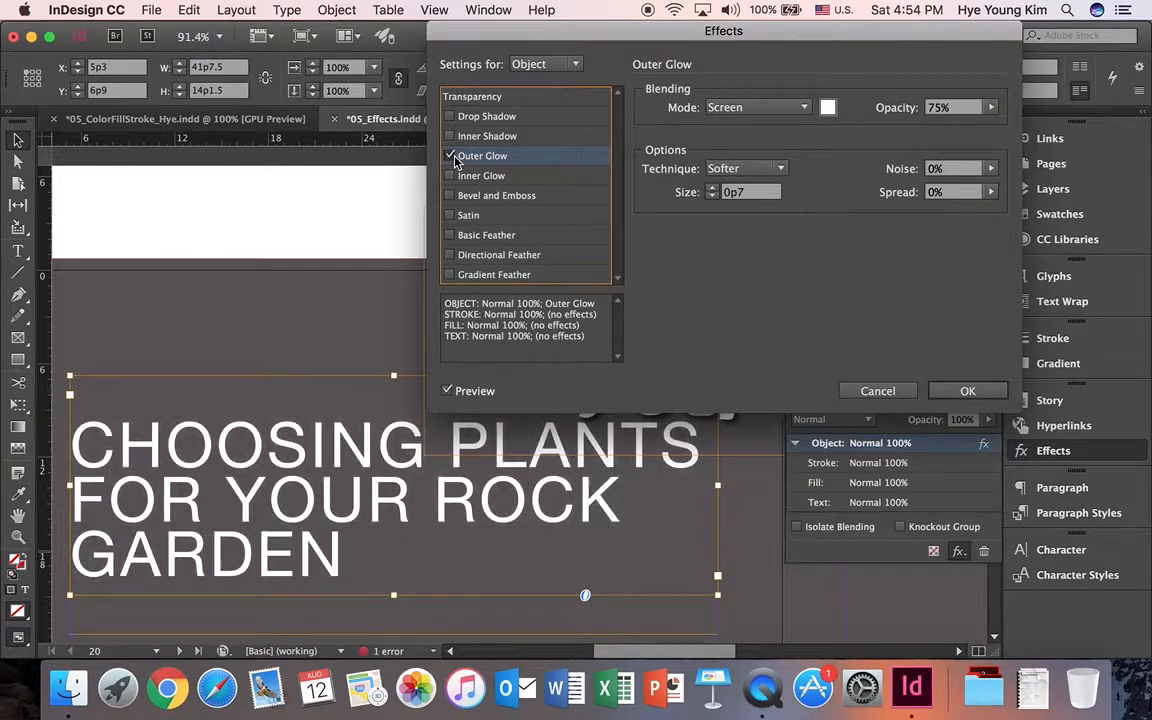
pyautogui.click(452, 157)
pyautogui.click(452, 157)
pyautogui.click(452, 157)
pyautogui.click(966, 391)
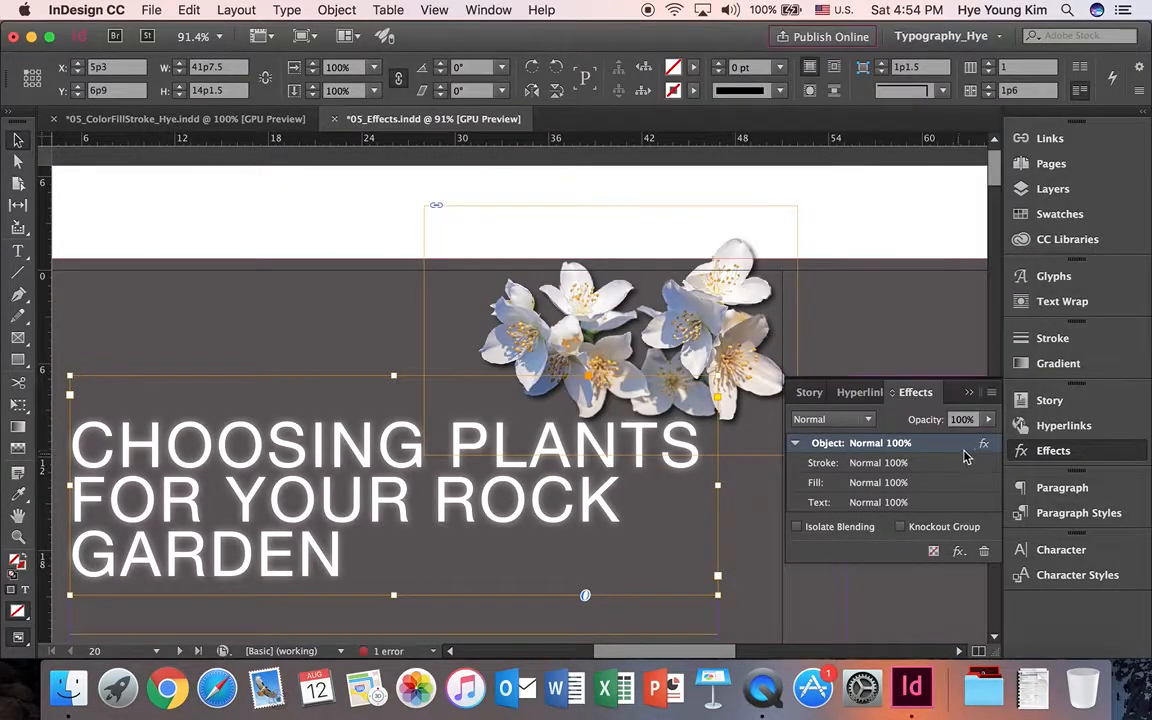
pyautogui.click(985, 552)
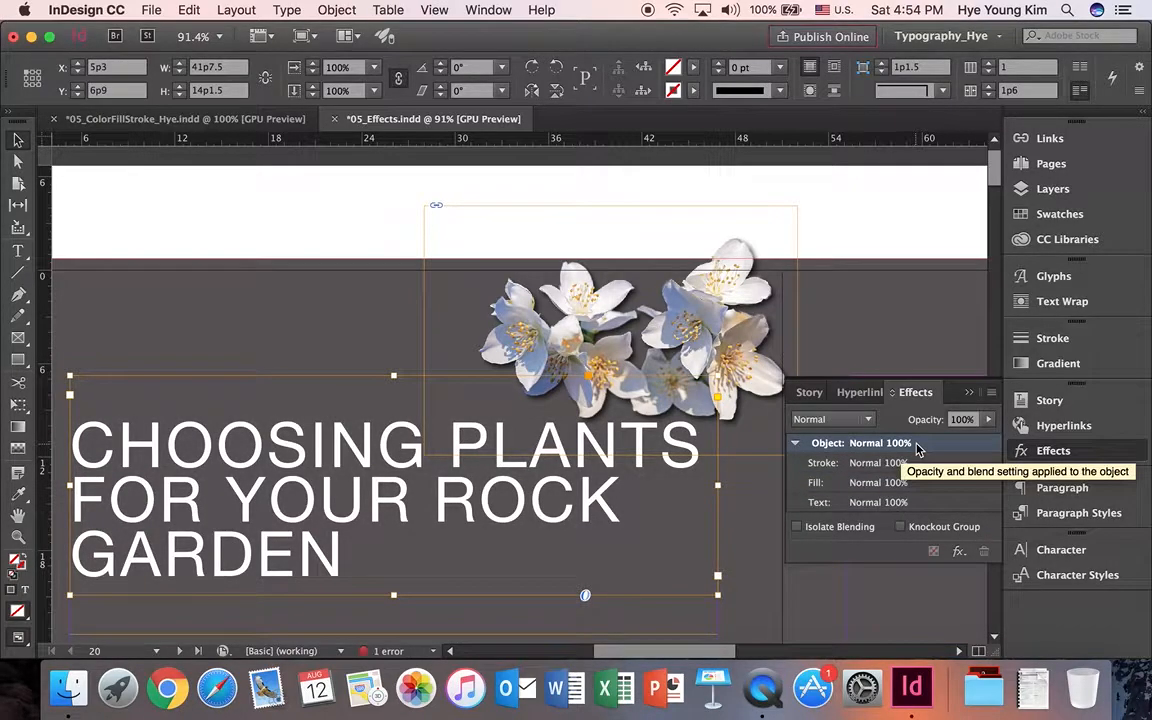
# Apply an Outer Glow to the heading object with Screen mode, 75% opacity and 0p7 size
pyautogui.click(959, 551)
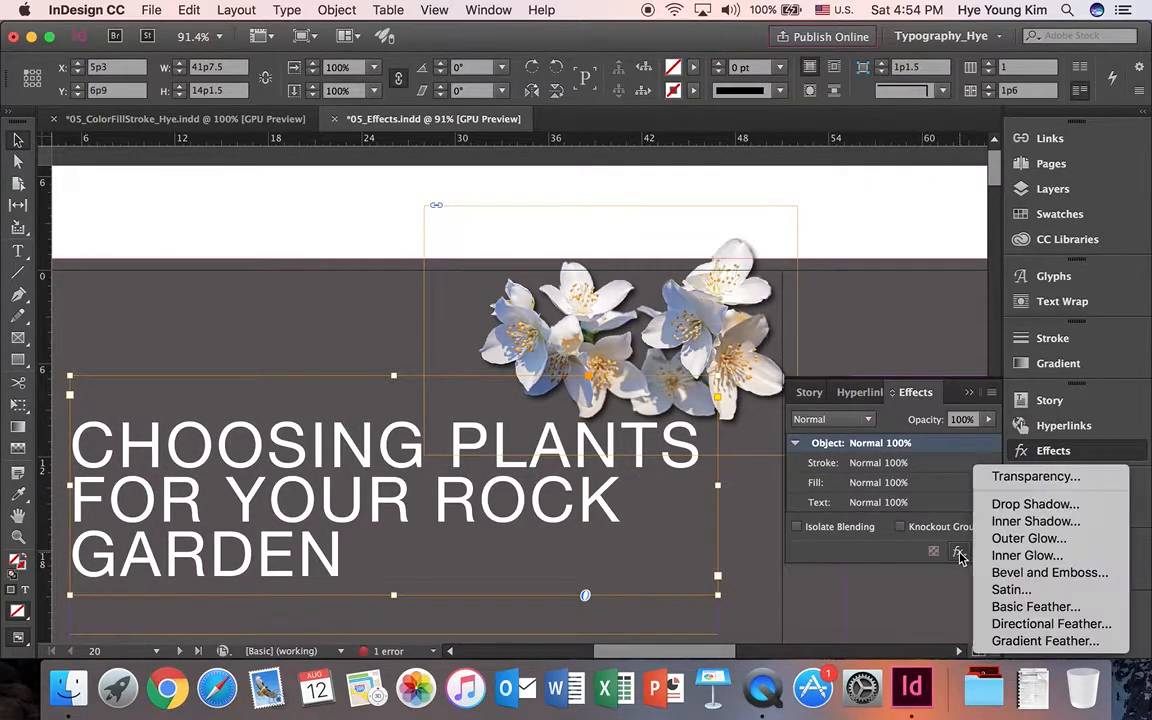
pyautogui.click(1024, 538)
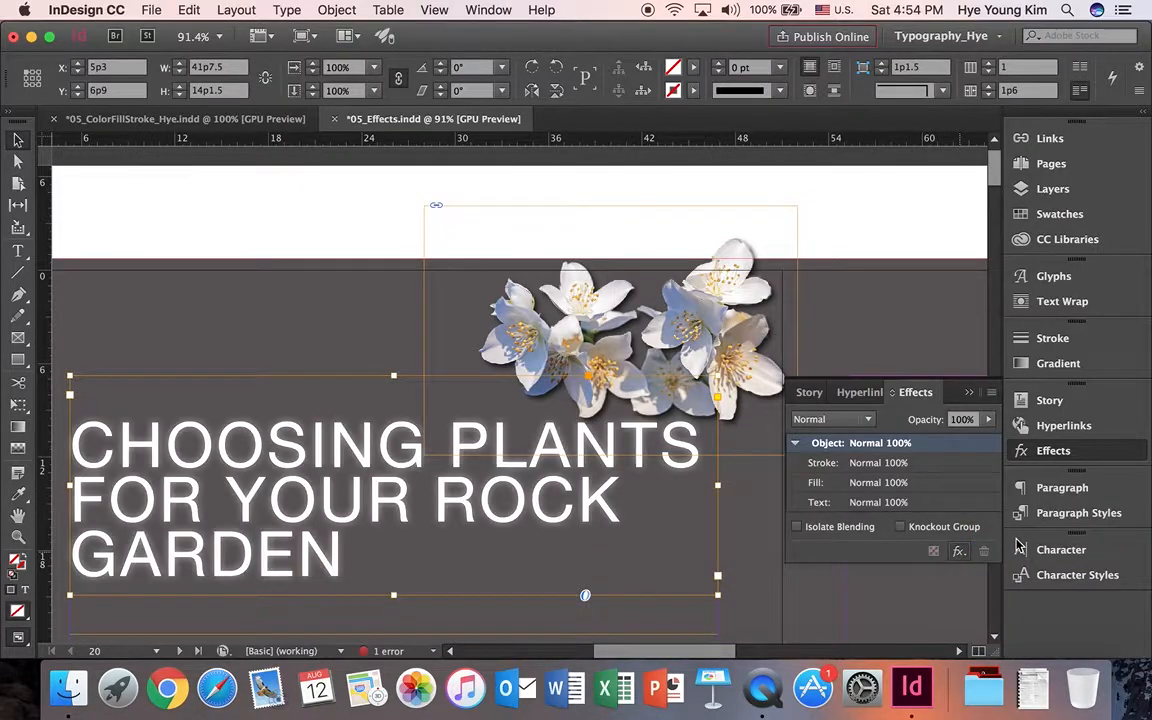
pyautogui.click(449, 156)
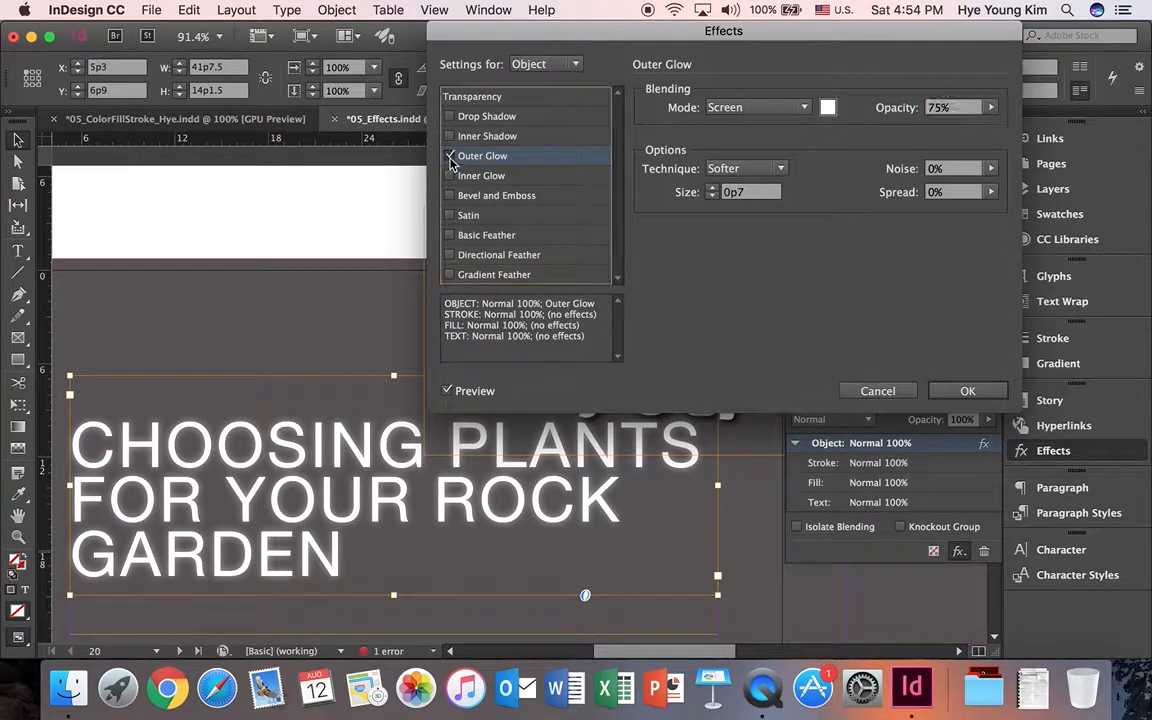
pyautogui.click(449, 156)
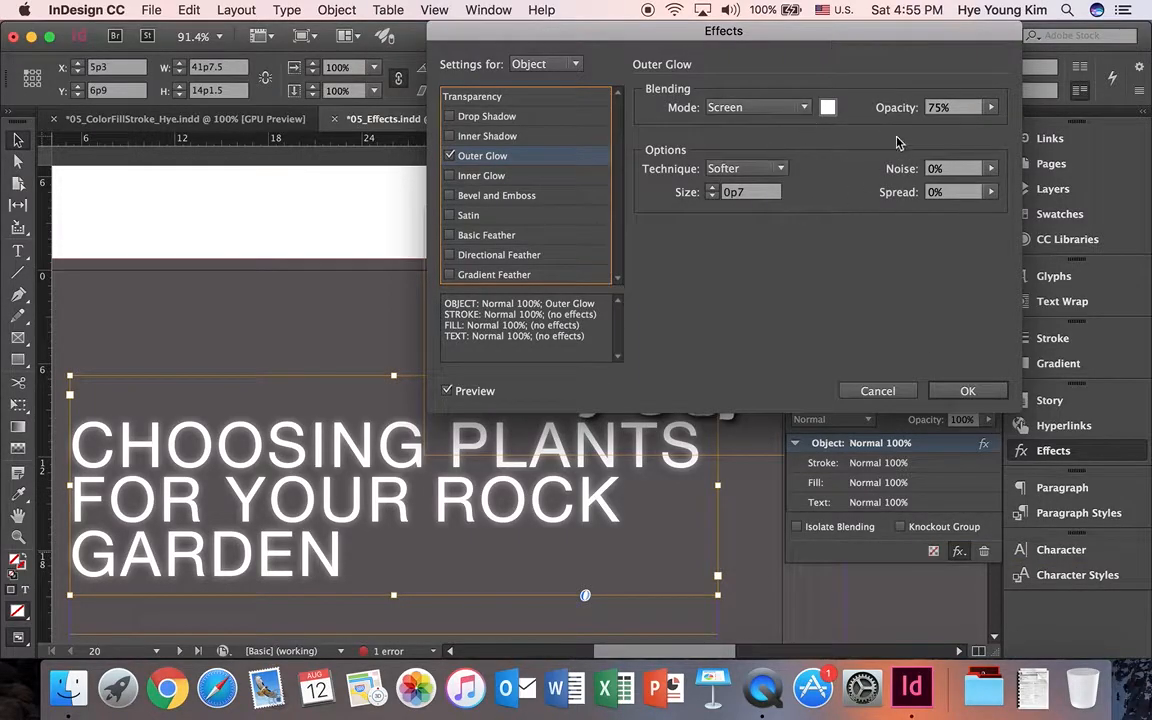
pyautogui.click(967, 391)
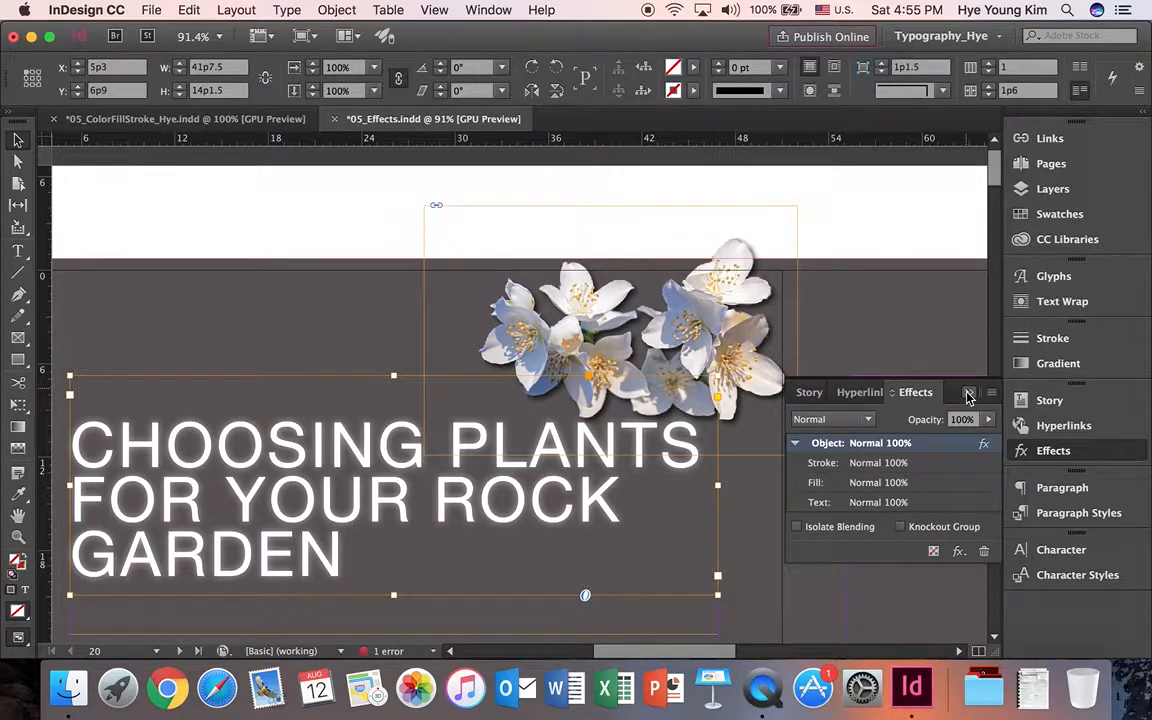
pyautogui.click(968, 394)
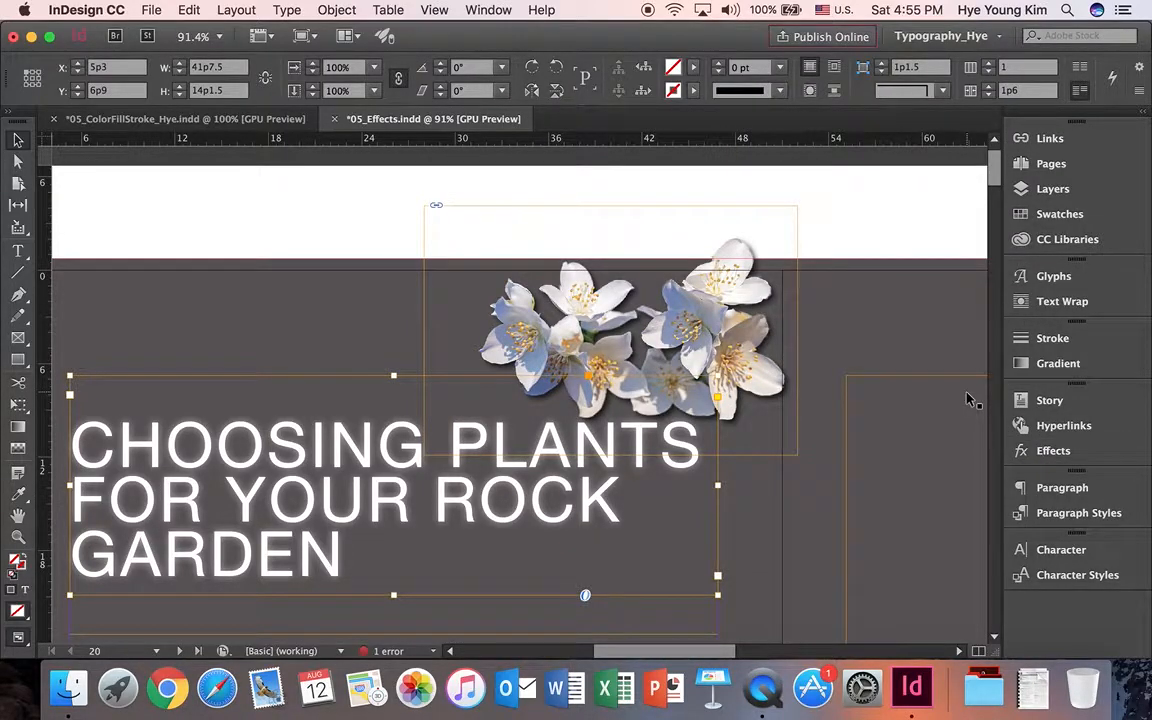
# Fit the whole spread in view and review the water-drop circle, rock garden caption, flower image and heading in turn
pyautogui.press('super+alt+0')
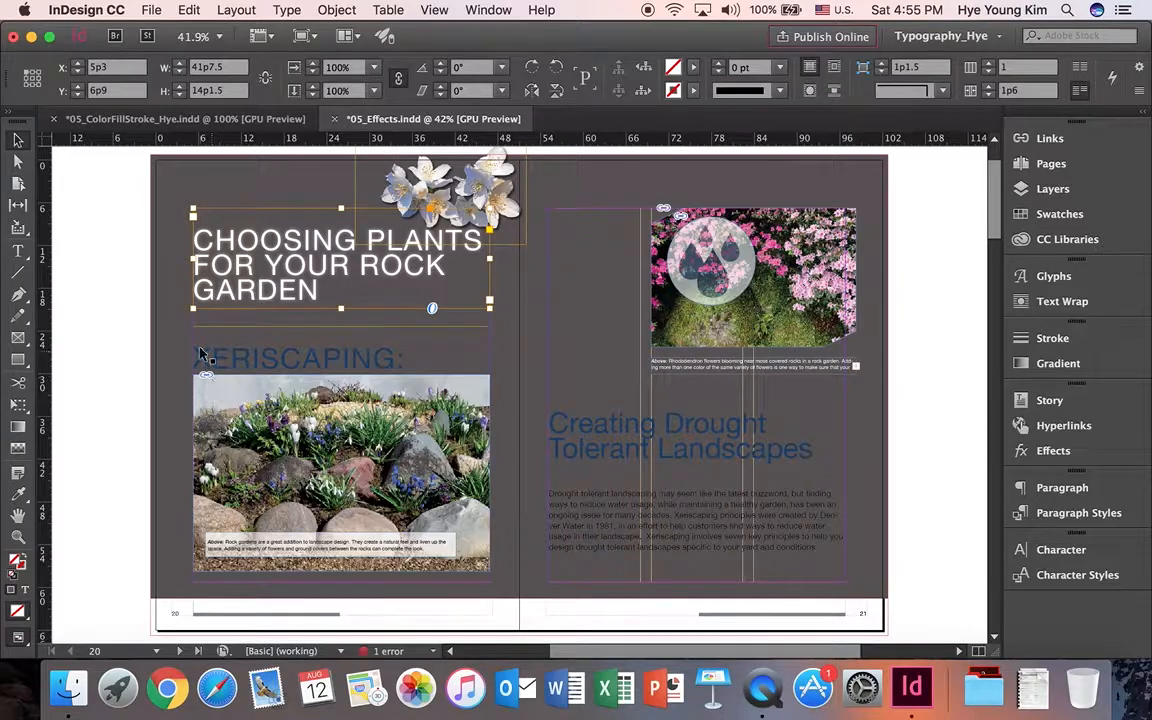
pyautogui.click(16, 144)
pyautogui.click(120, 209)
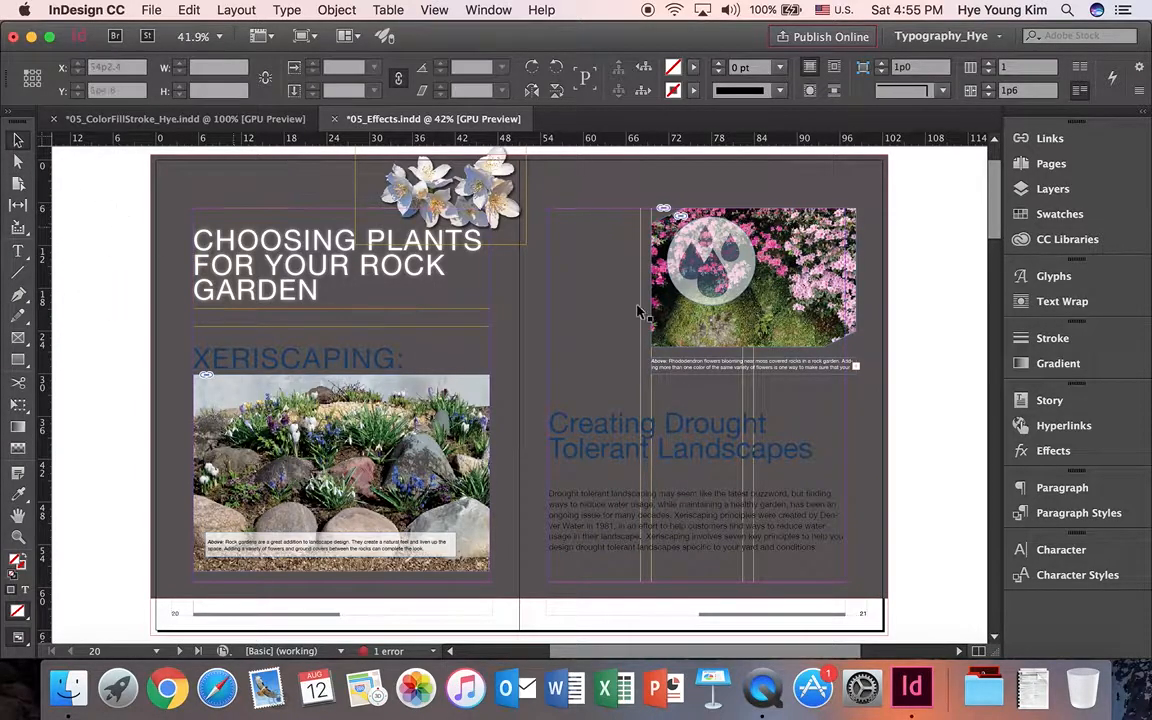
pyautogui.click(692, 258)
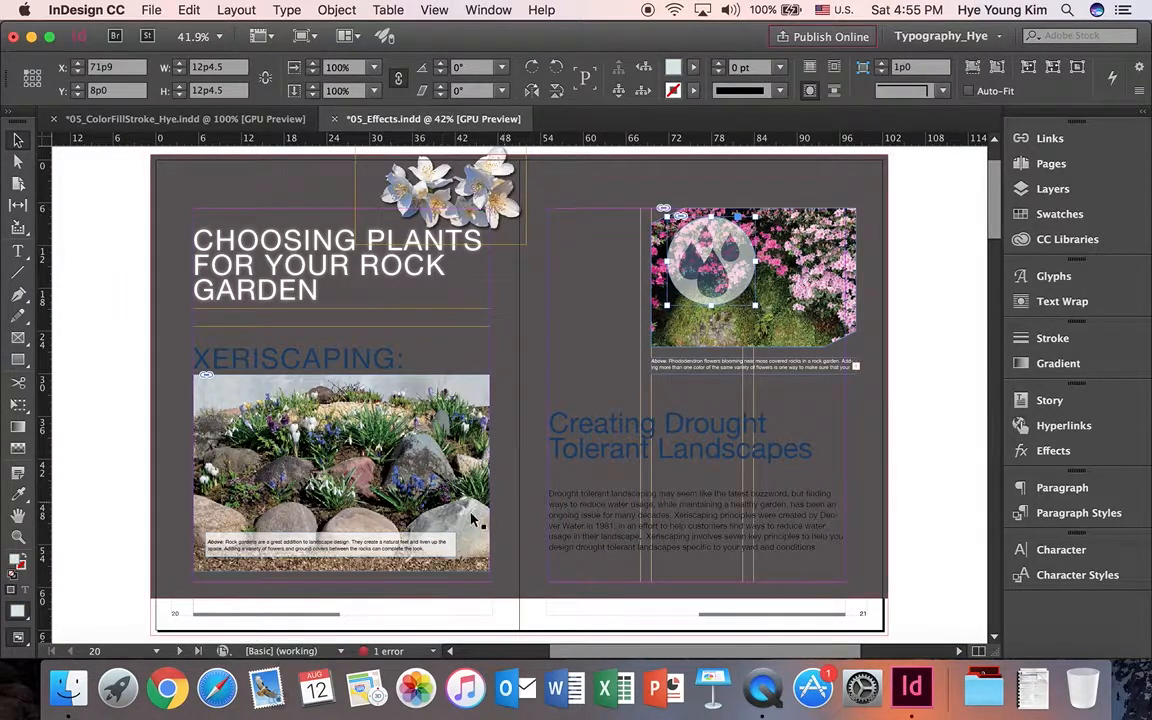
pyautogui.click(414, 544)
pyautogui.click(466, 195)
pyautogui.click(318, 254)
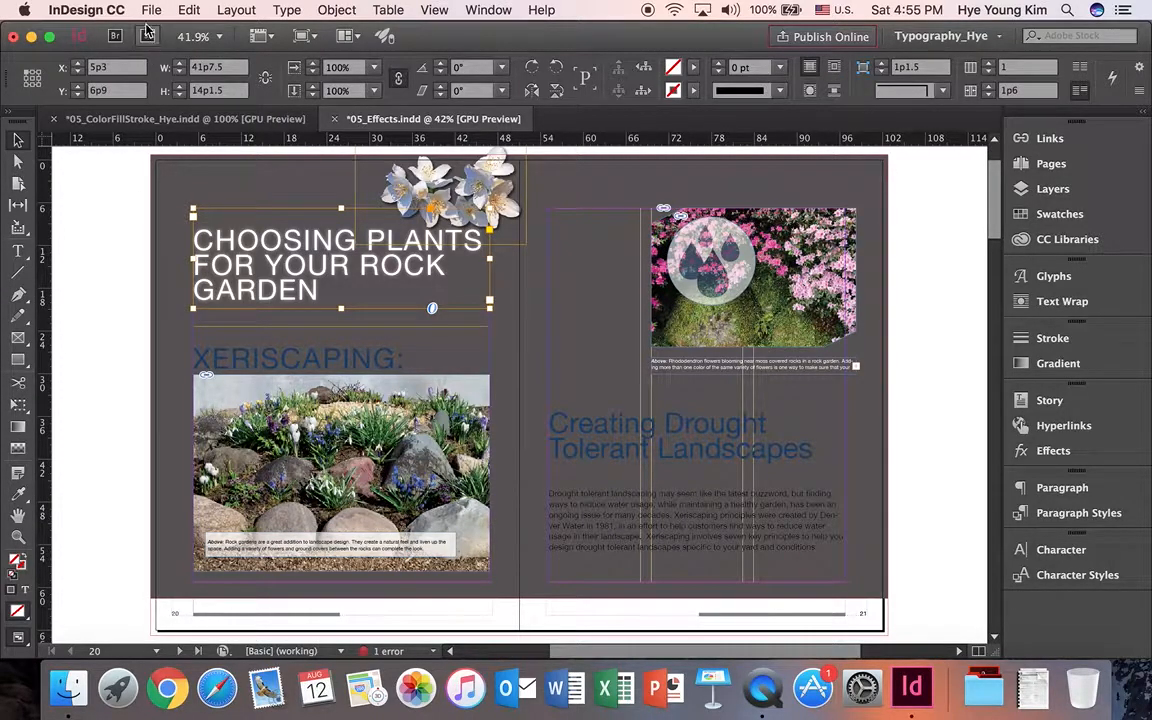
# Save the document under a new name in the 05_color folder, adding an underscore and the author's first name to 05_Effects
pyautogui.click(150, 11)
pyautogui.click(180, 145)
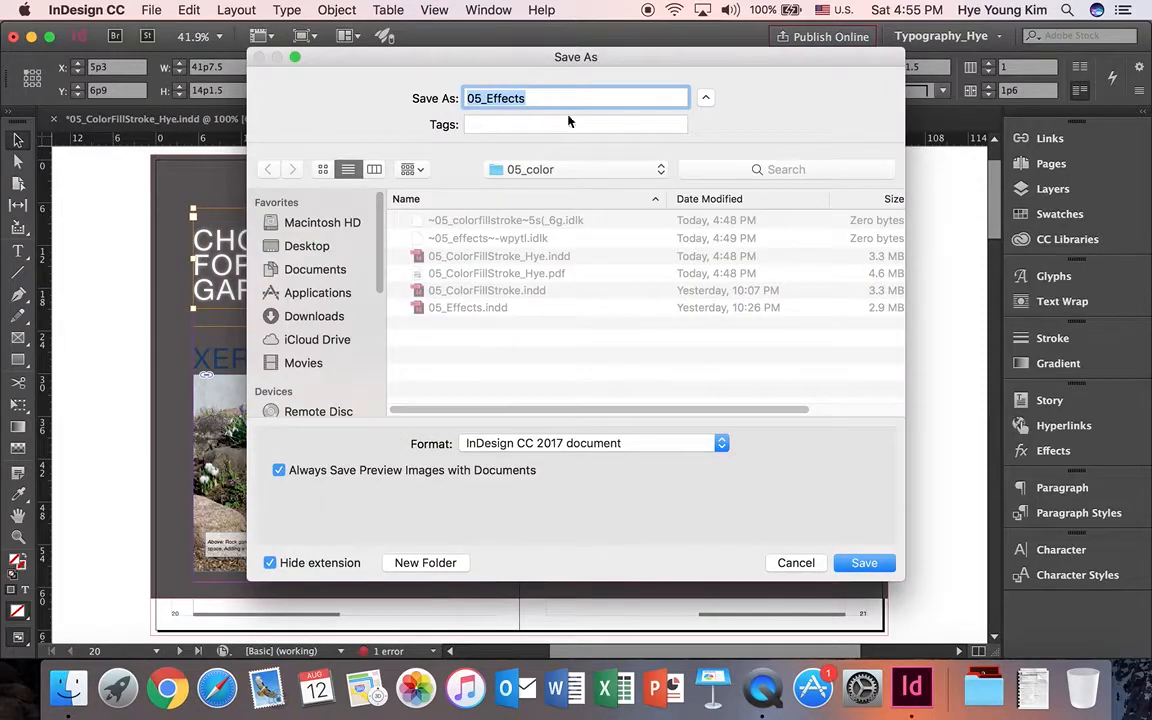
pyautogui.click(555, 99)
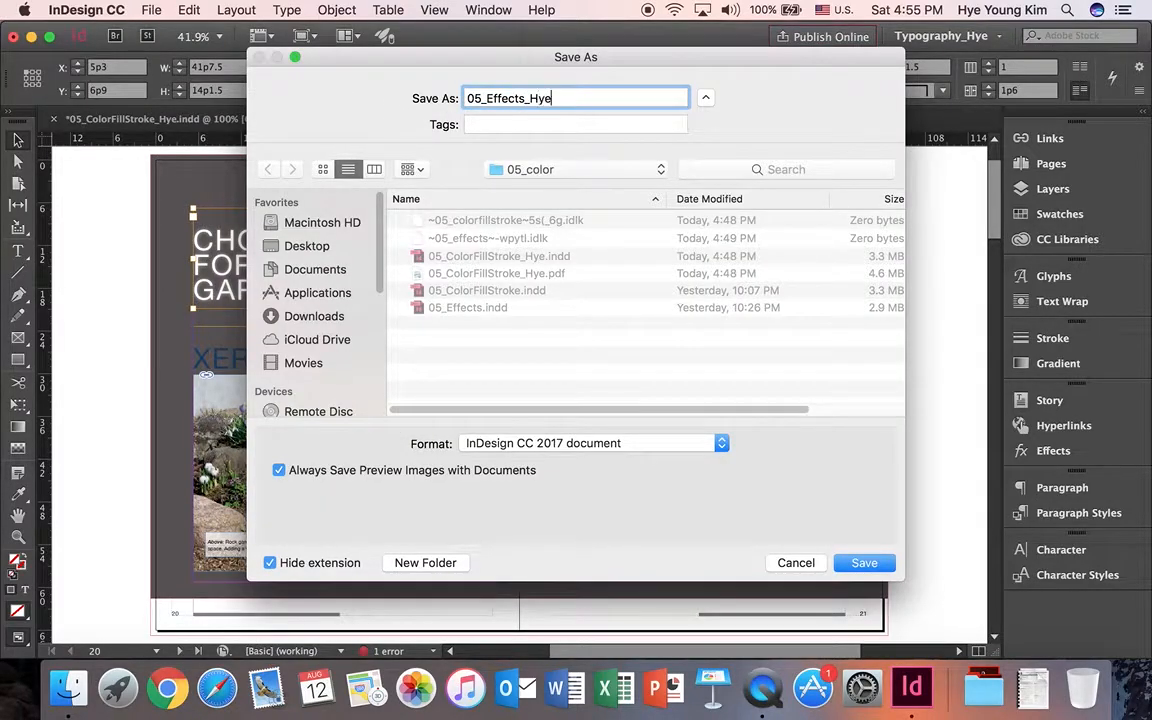
pyautogui.click(866, 562)
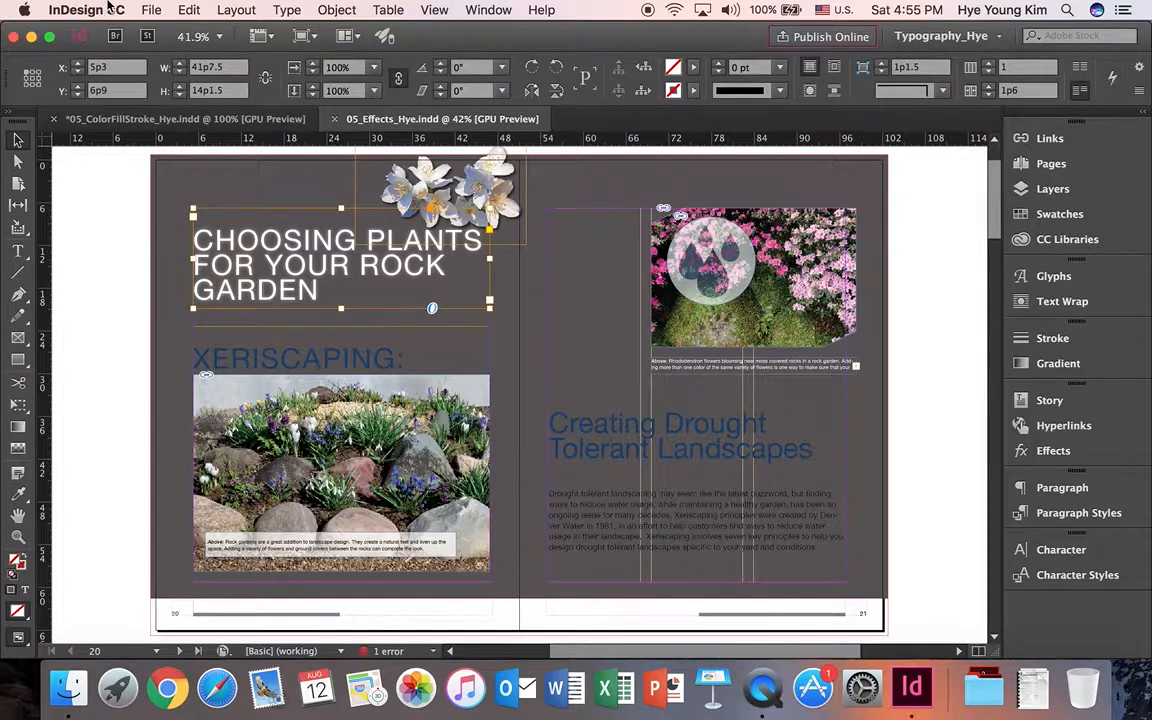
# Export the document as Adobe PDF (Print) with the High Quality Print preset, named like the newly saved InDesign file
pyautogui.click(151, 10)
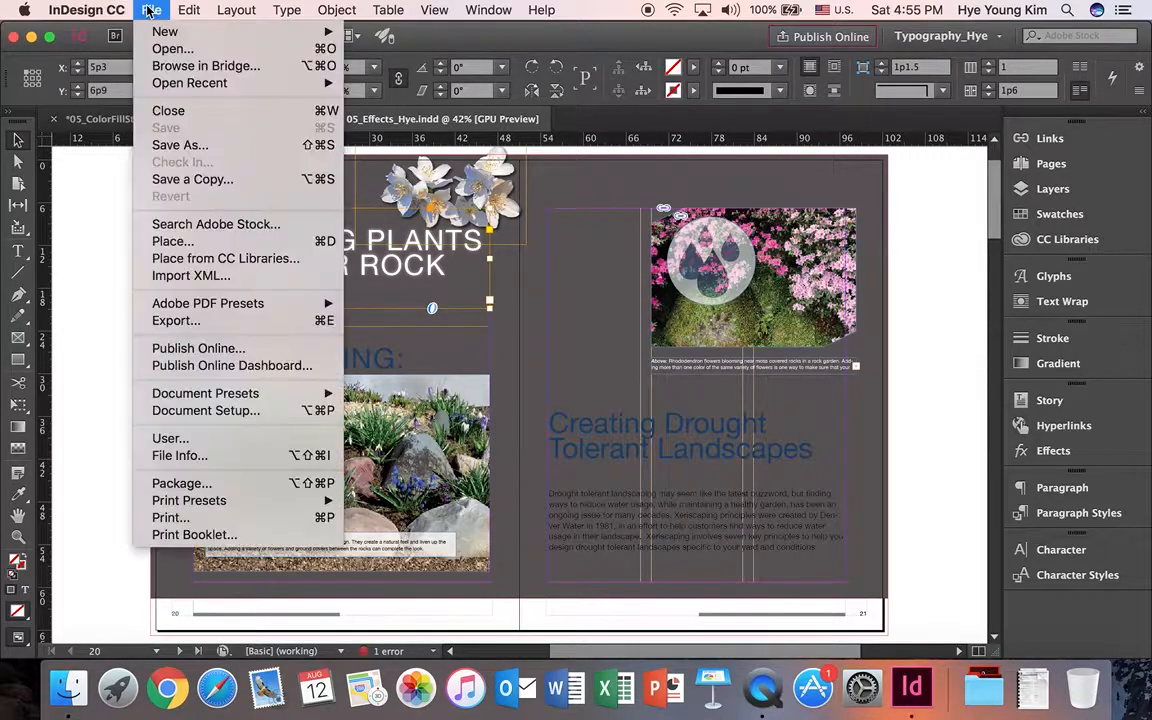
pyautogui.click(161, 320)
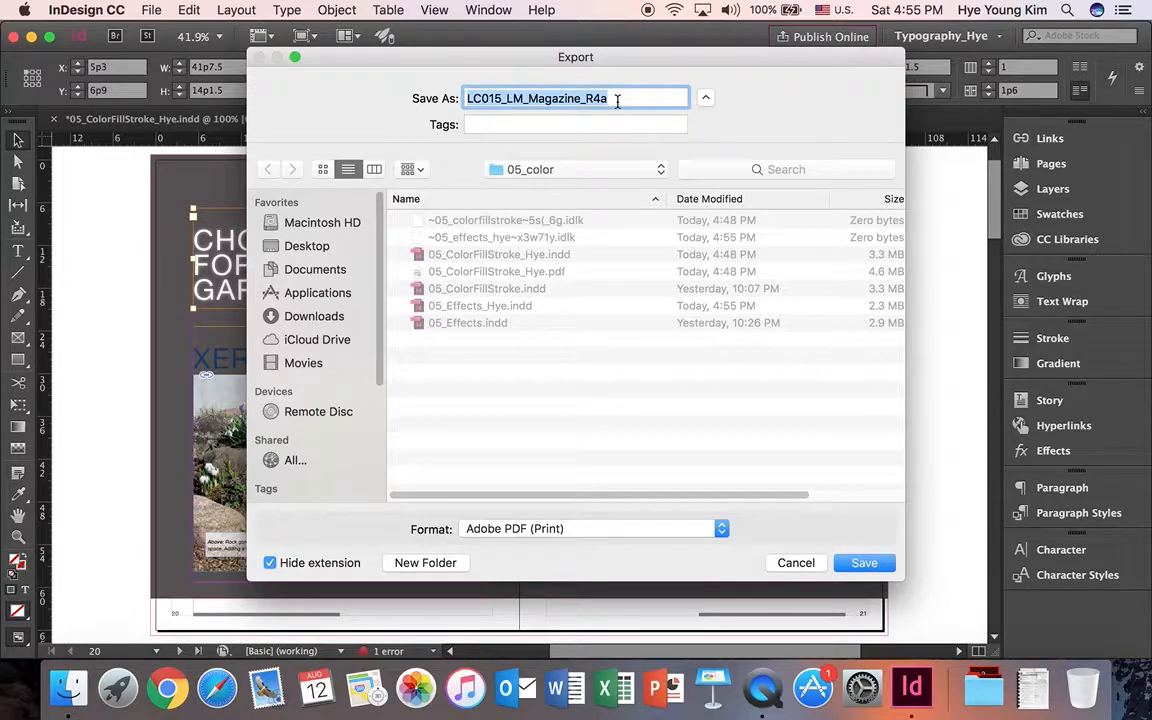
pyautogui.click(472, 306)
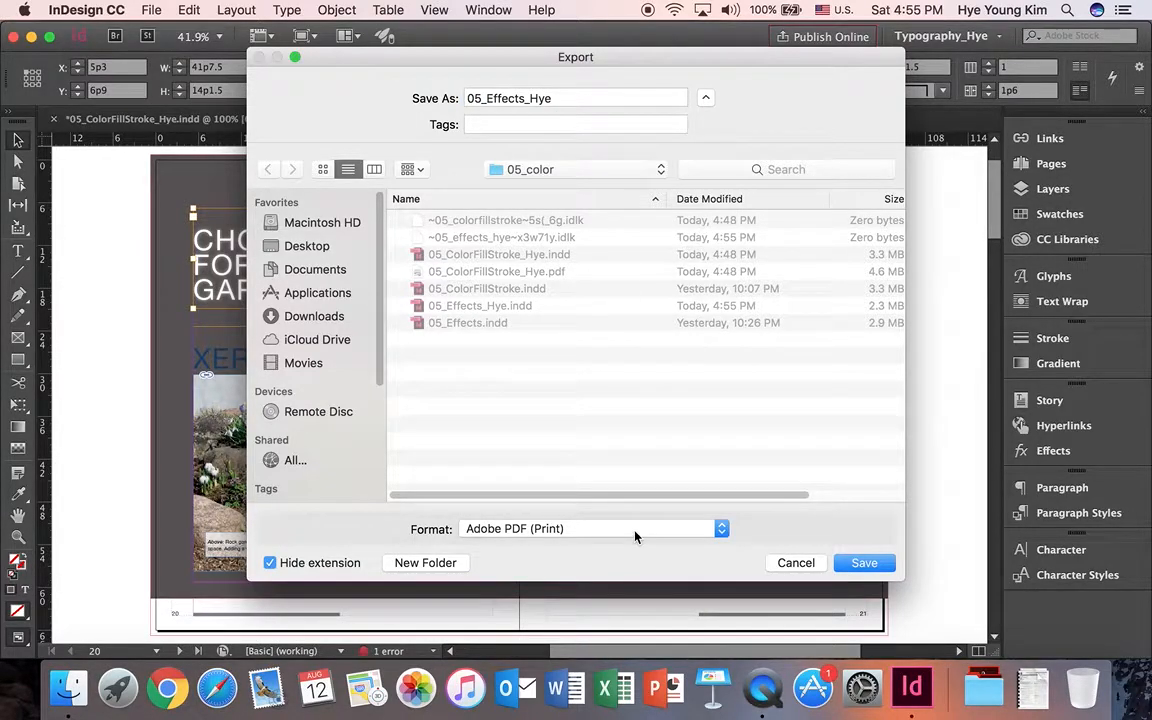
pyautogui.click(857, 564)
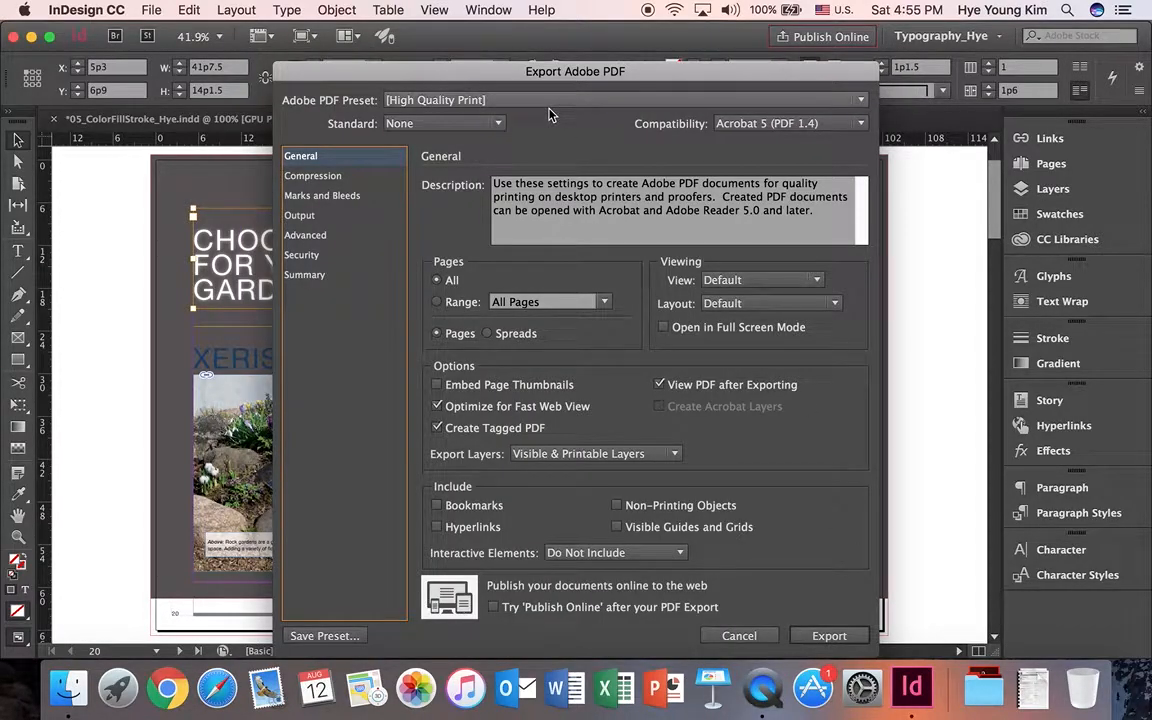
pyautogui.click(830, 634)
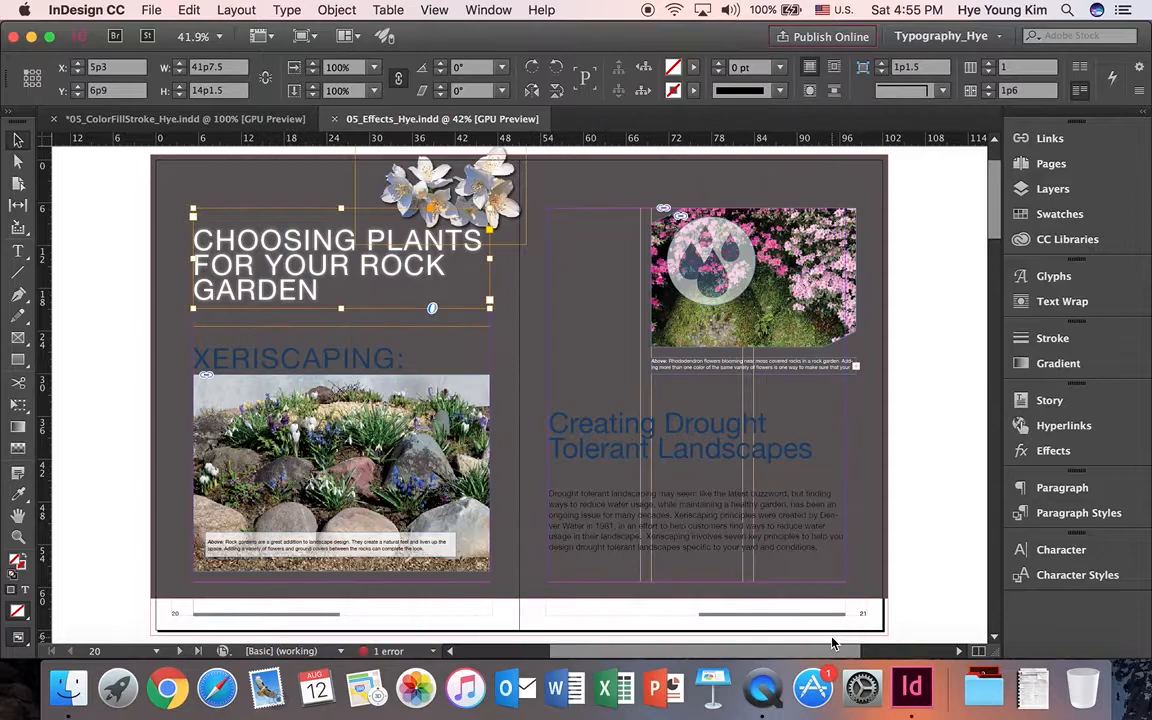
pyautogui.click(728, 408)
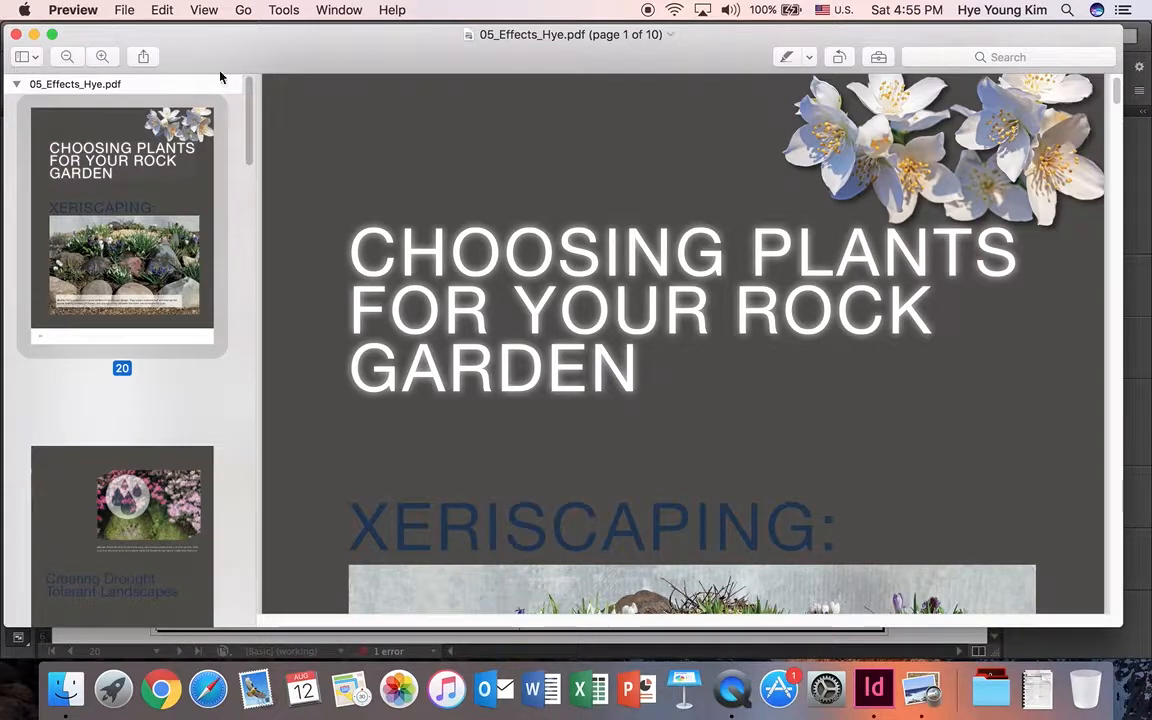
# Examine the effects on pages 20 and 21 of the exported PDF: heading glow, flower shadow, caption and water-drop circle
pyautogui.scroll(1, 915, 167)
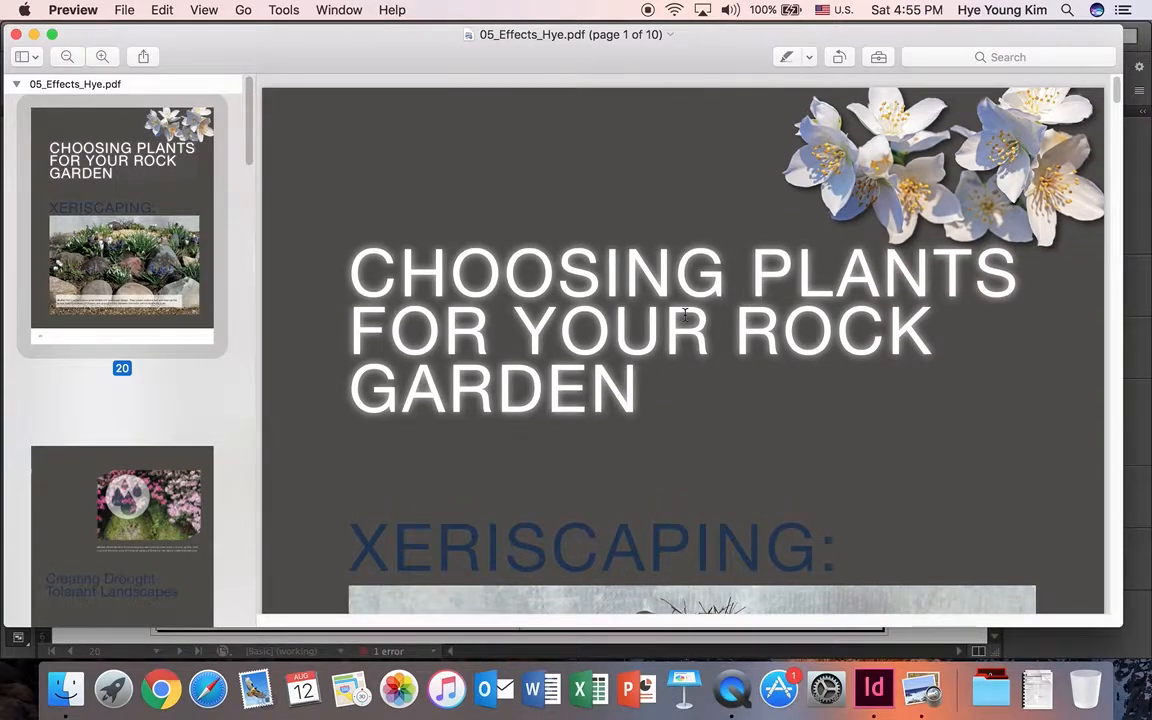
pyautogui.scroll(-10, 952, 183)
pyautogui.scroll(-8, 710, 368)
pyautogui.scroll(2, 712, 373)
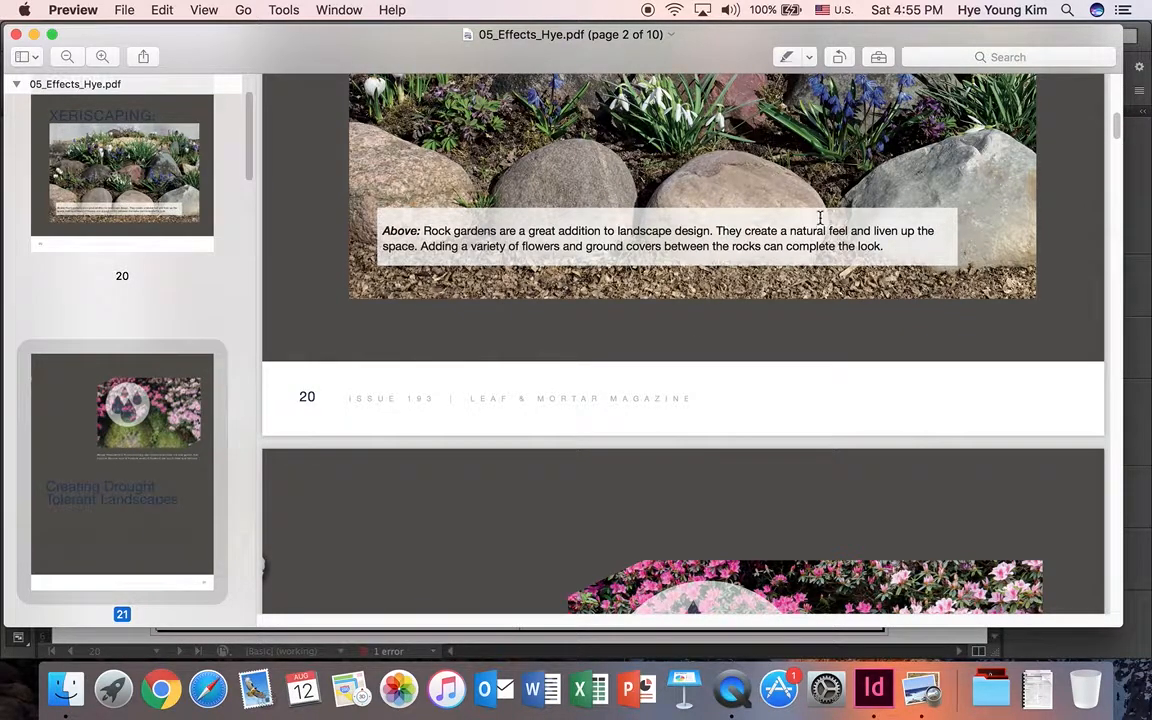
pyautogui.scroll(-6, 728, 268)
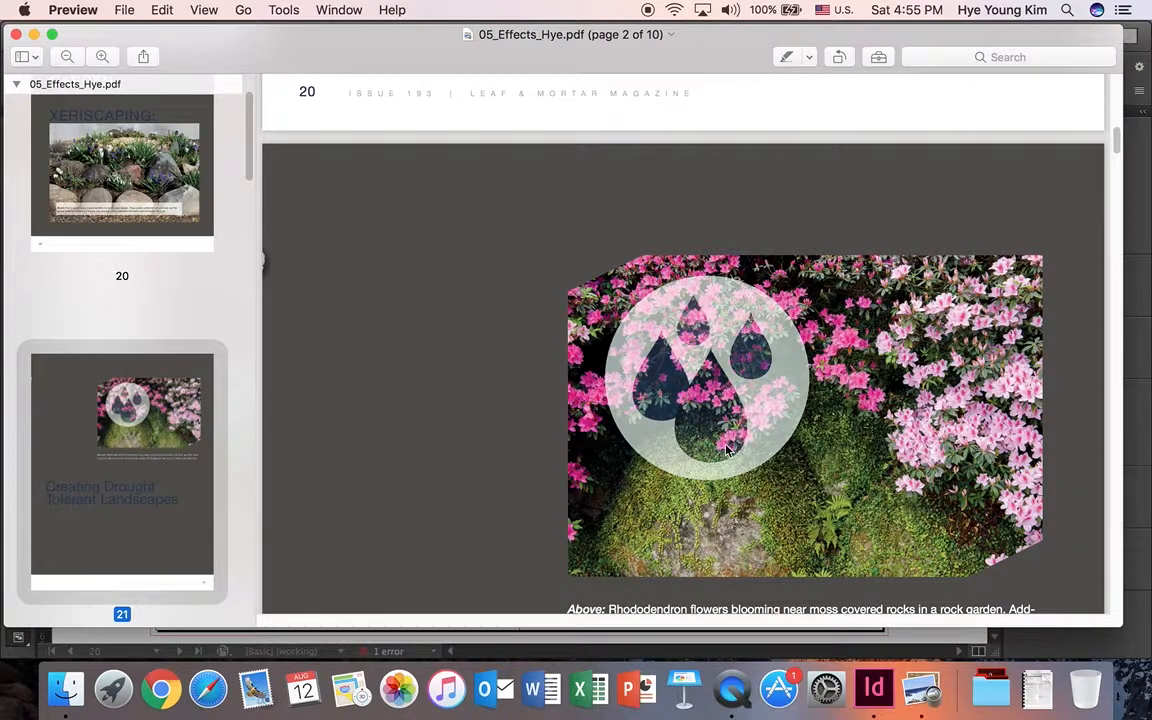
pyautogui.scroll(-3, 651, 297)
pyautogui.scroll(-3, 771, 406)
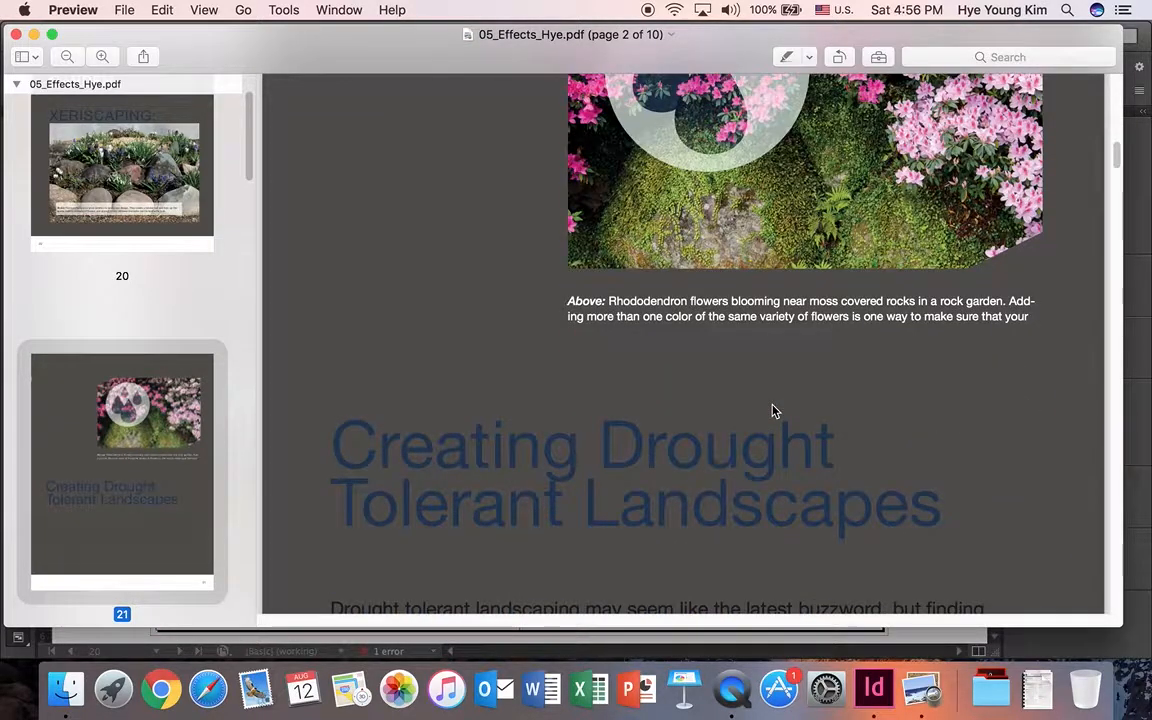
pyautogui.scroll(3, 720, 300)
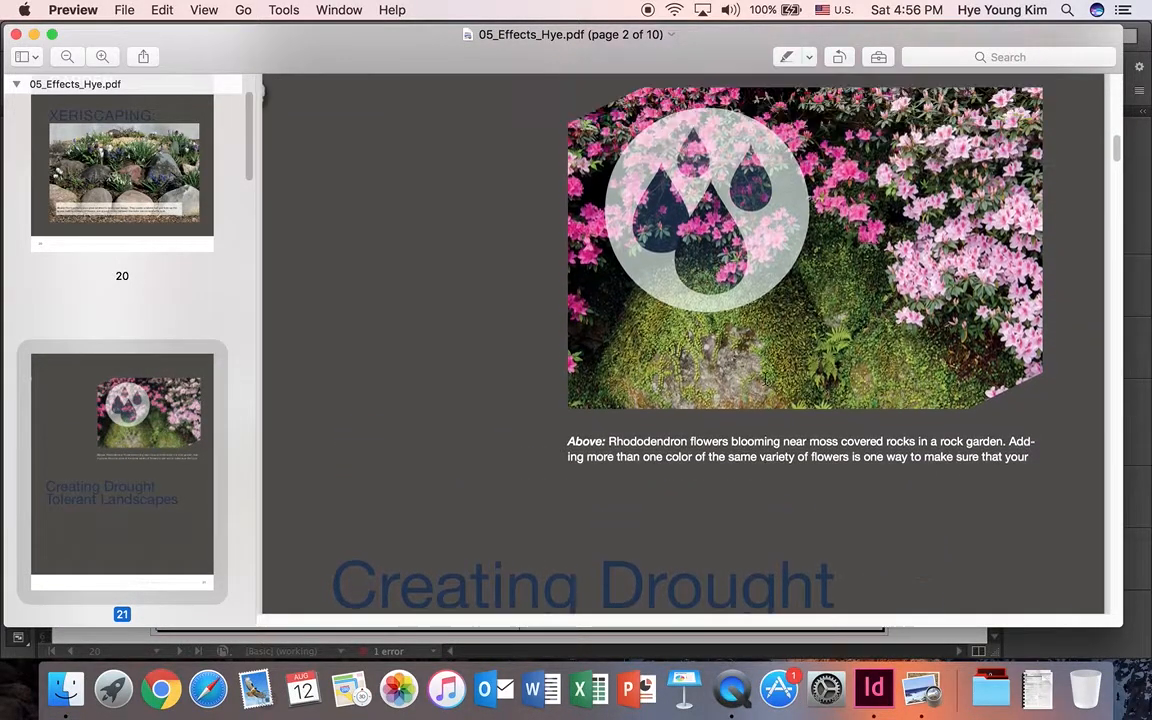
pyautogui.scroll(5, 697, 263)
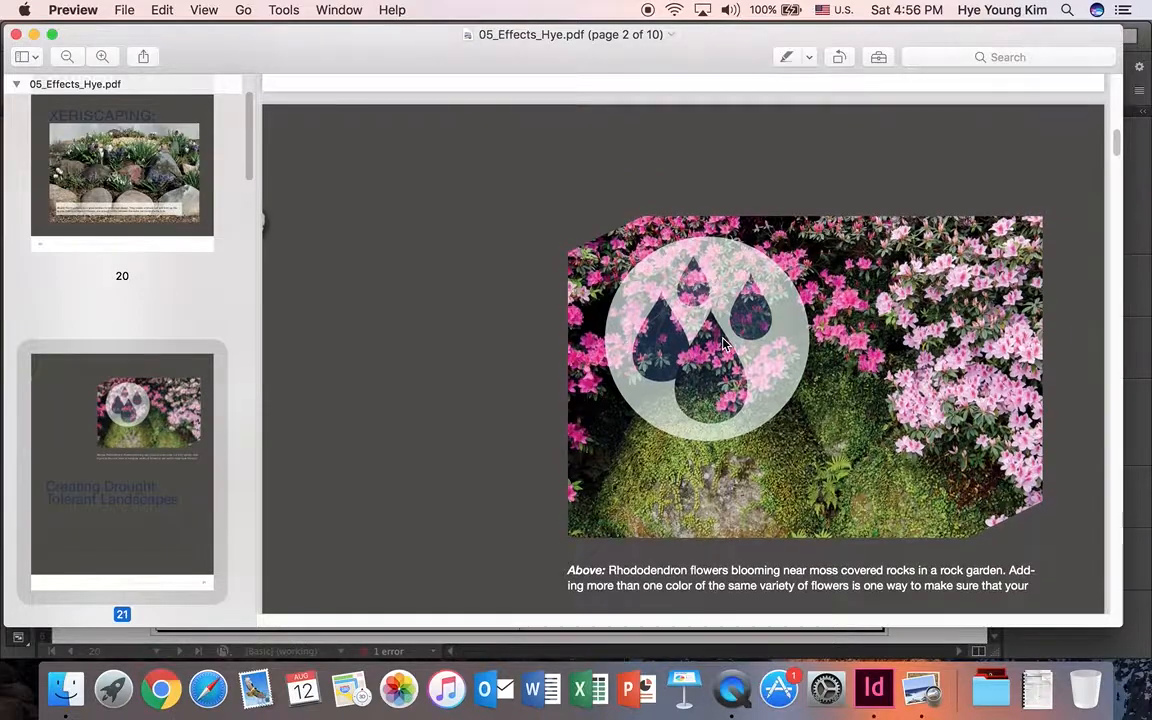
pyautogui.scroll(2, 723, 348)
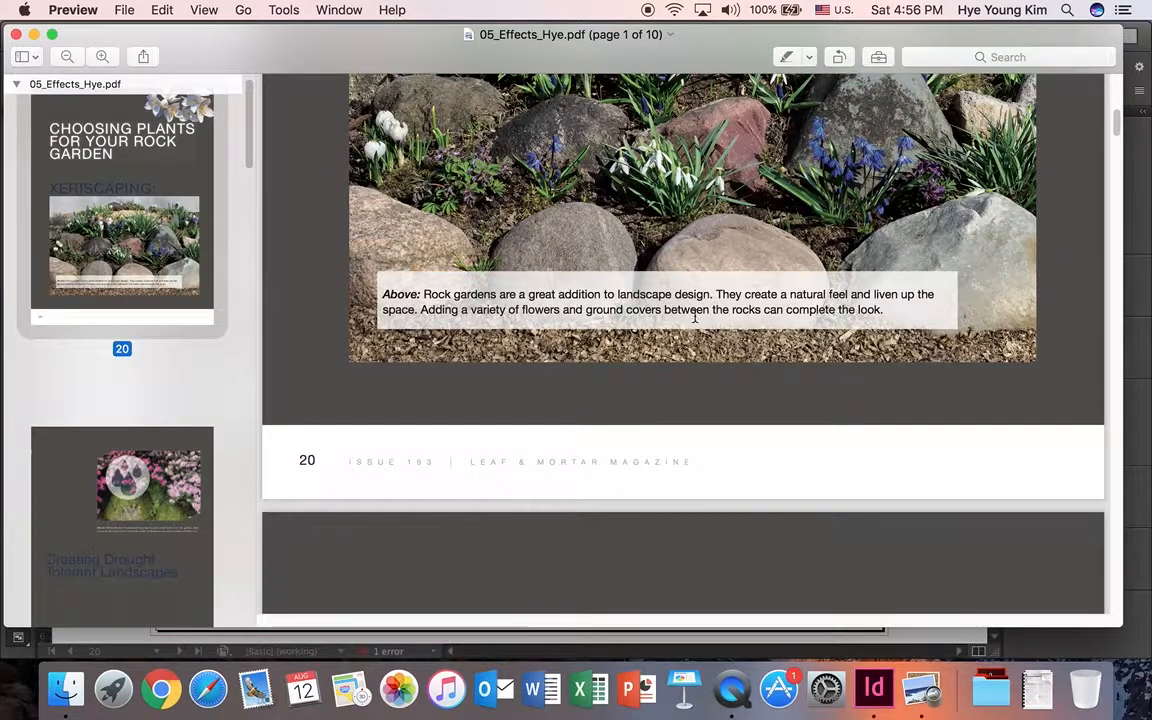
pyautogui.scroll(5, 735, 314)
pyautogui.scroll(3, 715, 206)
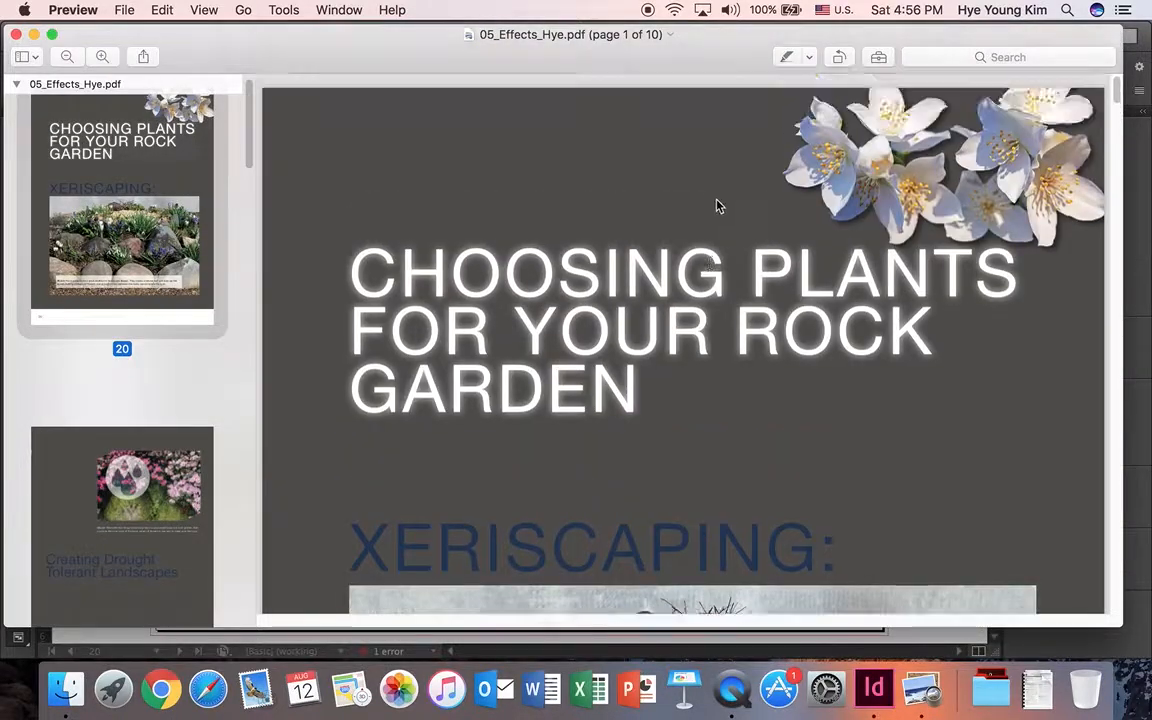